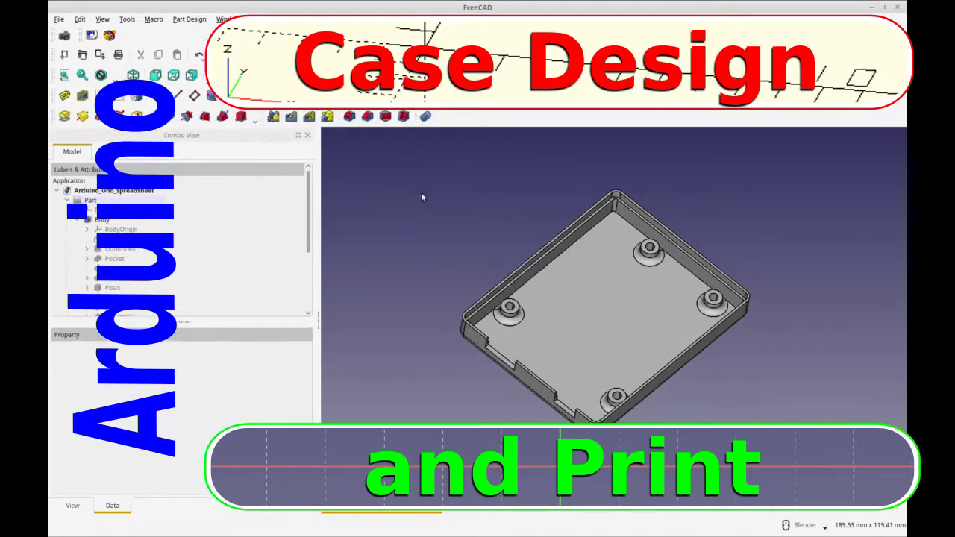
Step: Switch to the Spreadsheet workbench and examine the case measurements and sketch names in the document's spreadsheet
click(370, 54)
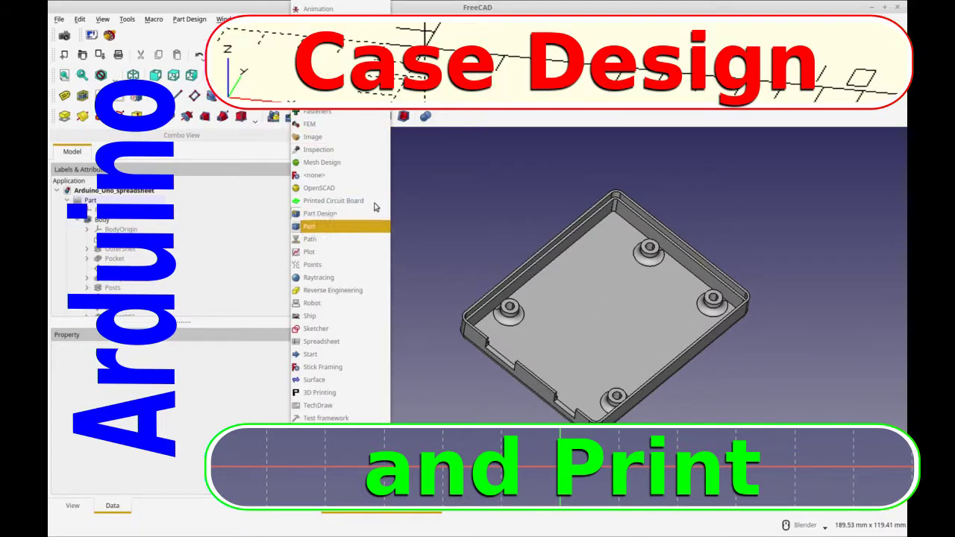
click(366, 341)
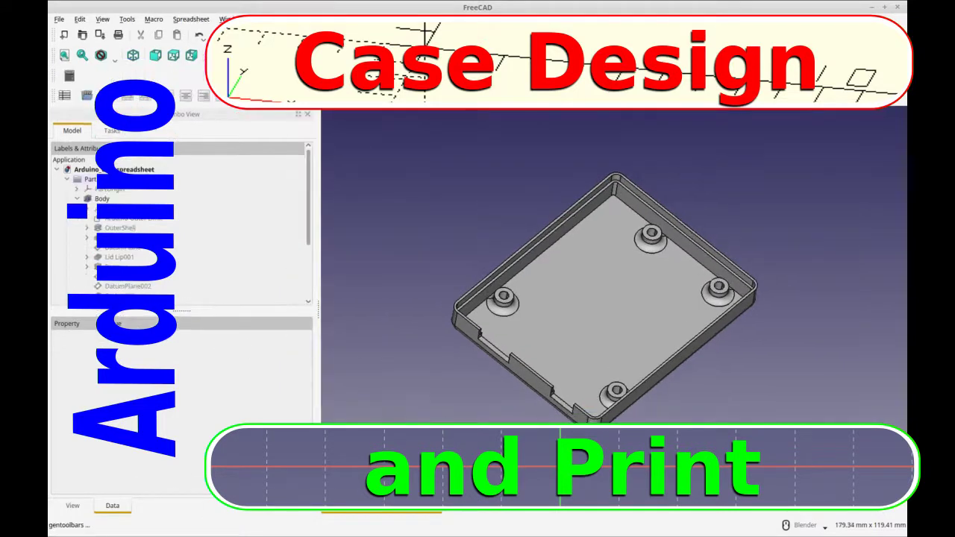
click(542, 515)
click(559, 179)
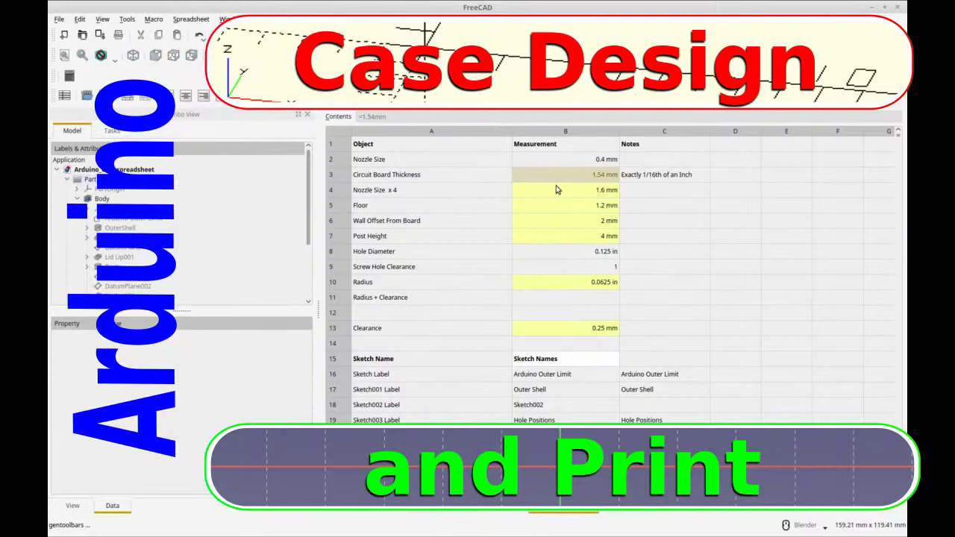
scroll(108, 251, down, 3)
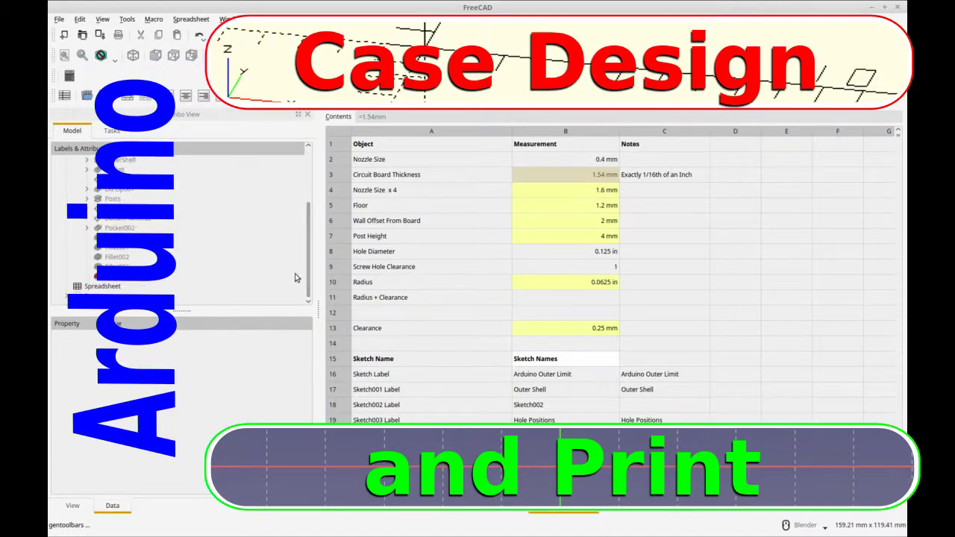
click(108, 286)
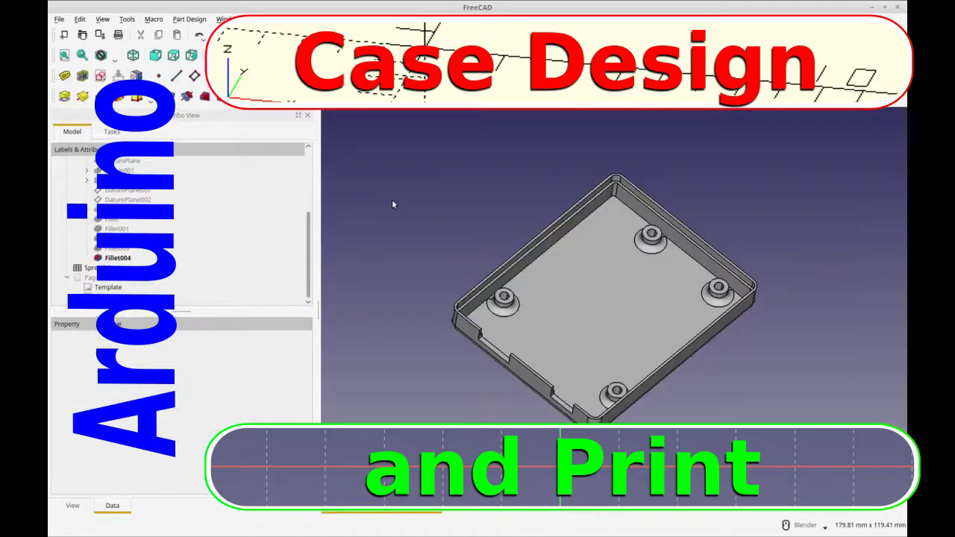
Step: Check the program's version and build information
click(259, 19)
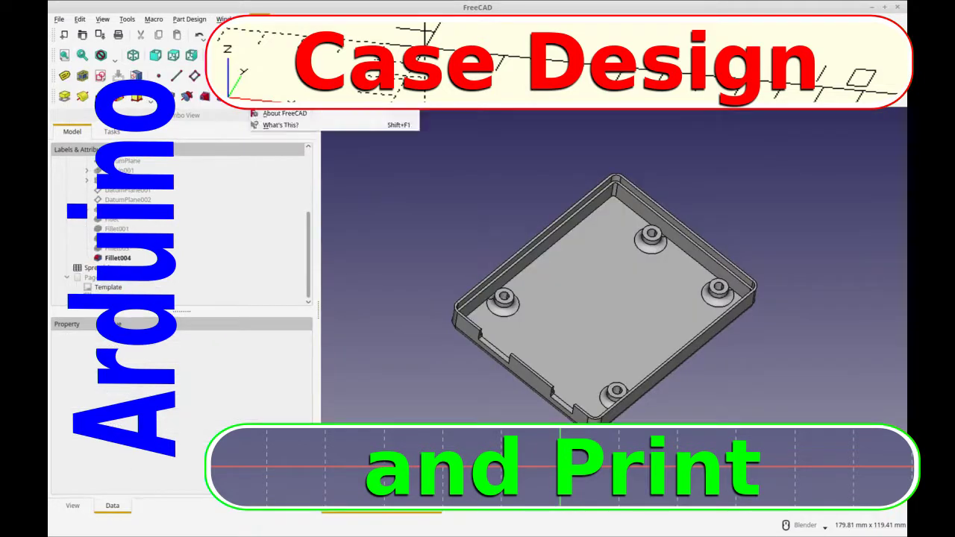
click(284, 112)
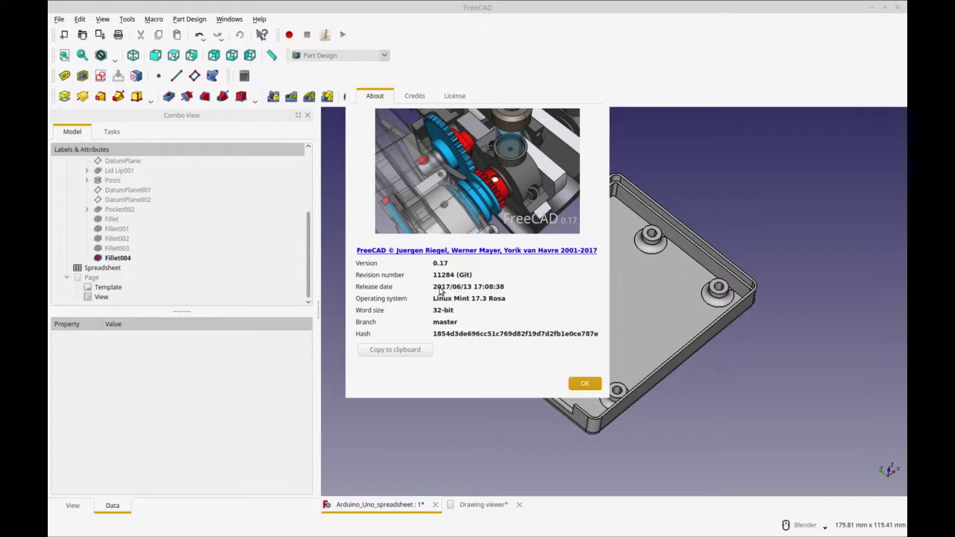
click(585, 383)
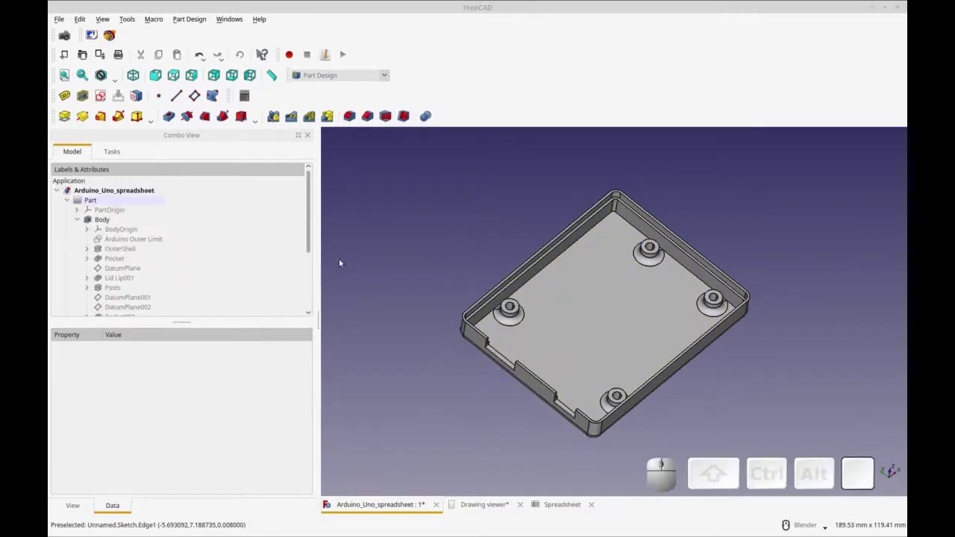
Step: Create a new document containing a part and a body, and expand the part in the model tree
click(58, 191)
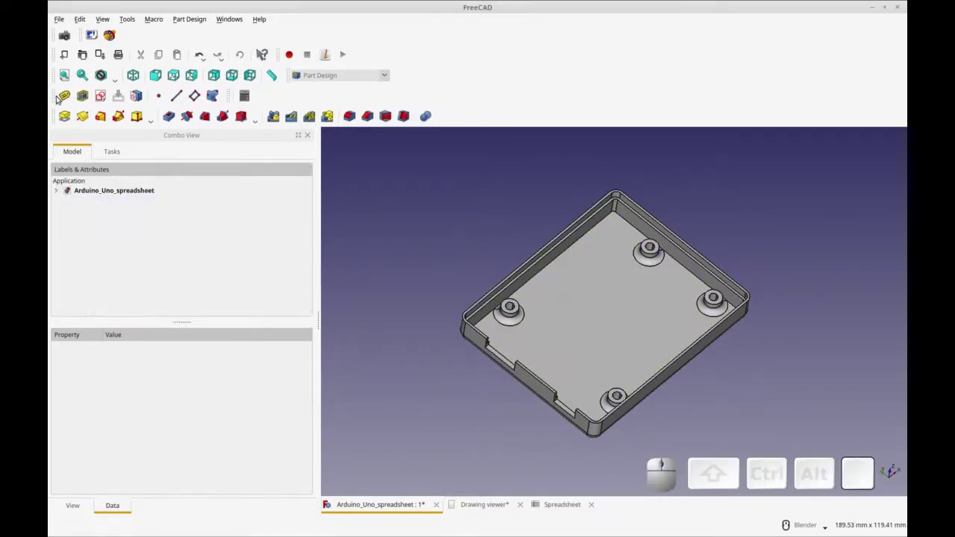
click(65, 54)
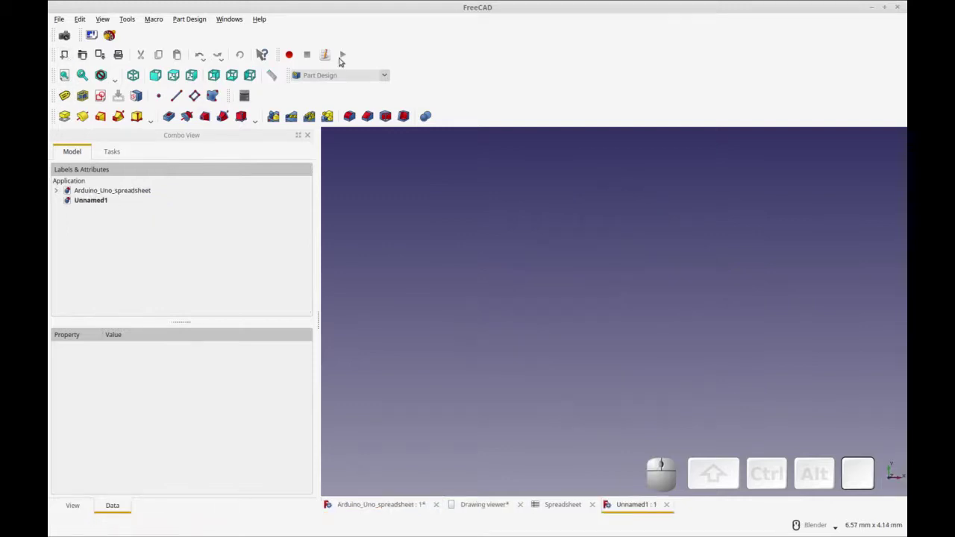
click(65, 97)
click(82, 97)
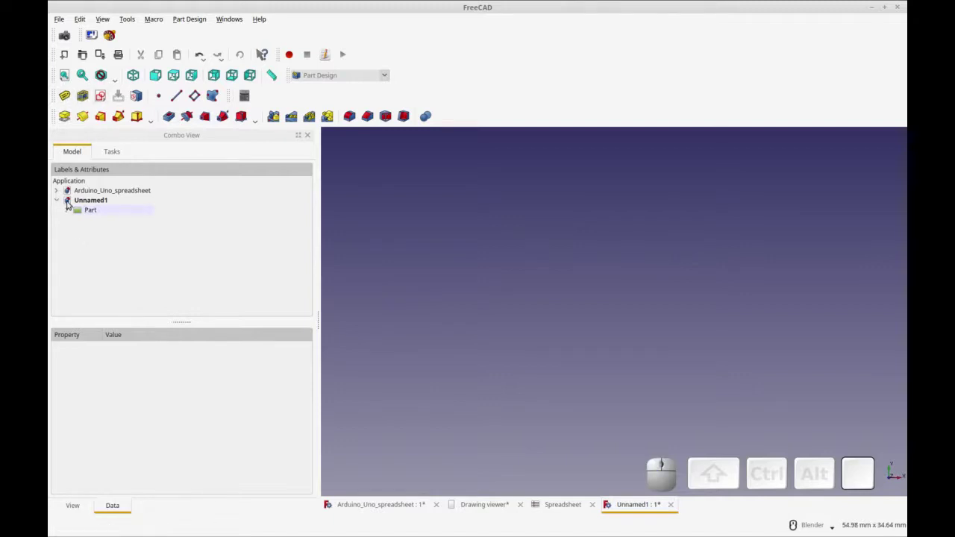
click(68, 211)
Step: Start a new sketch in the body on the XY base plane
click(100, 96)
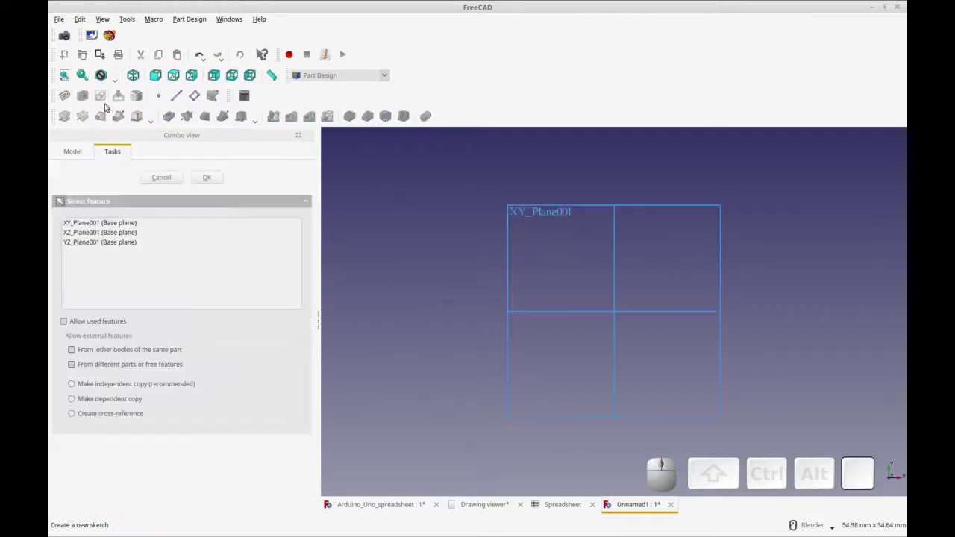
click(107, 224)
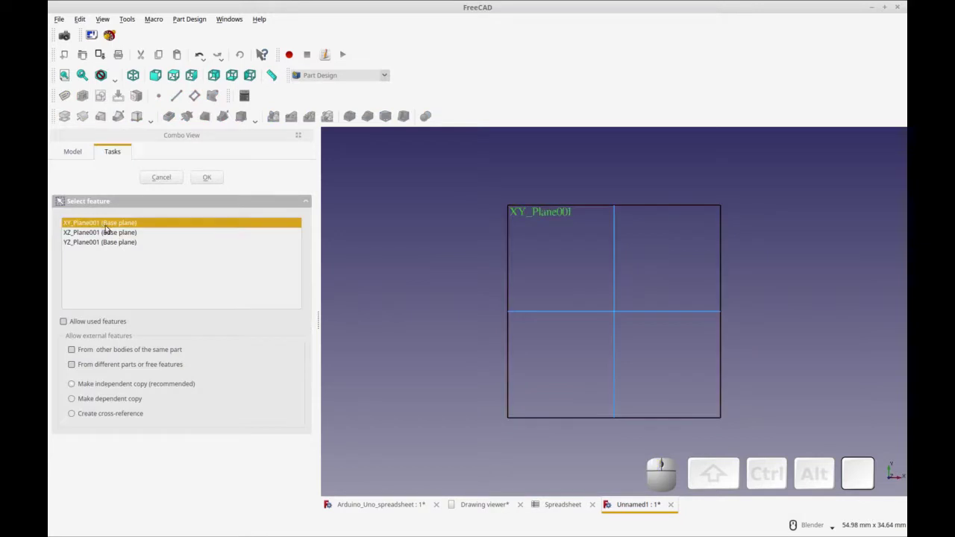
click(211, 182)
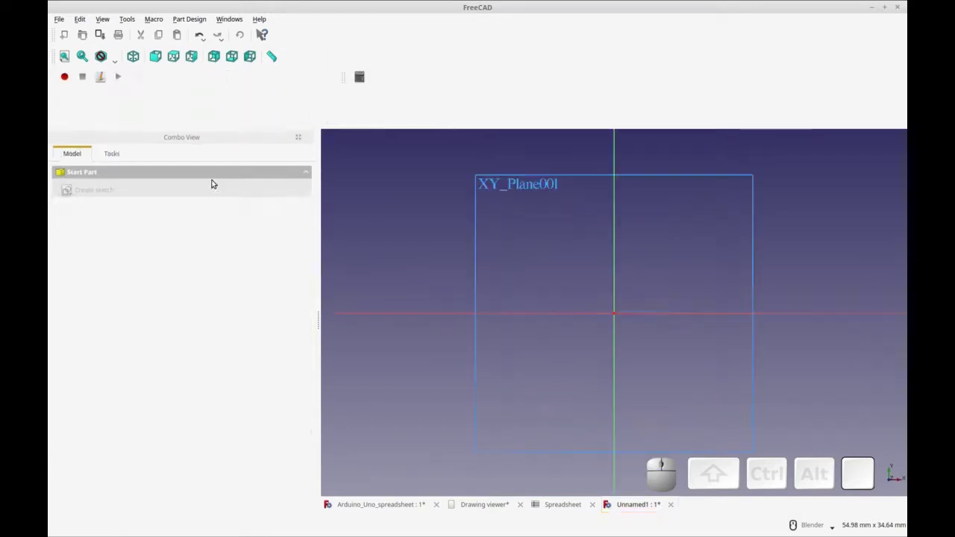
Step: Sketch a rectangle enclosing the origin and raise its upper edge so it is about 15 mm high
click(235, 99)
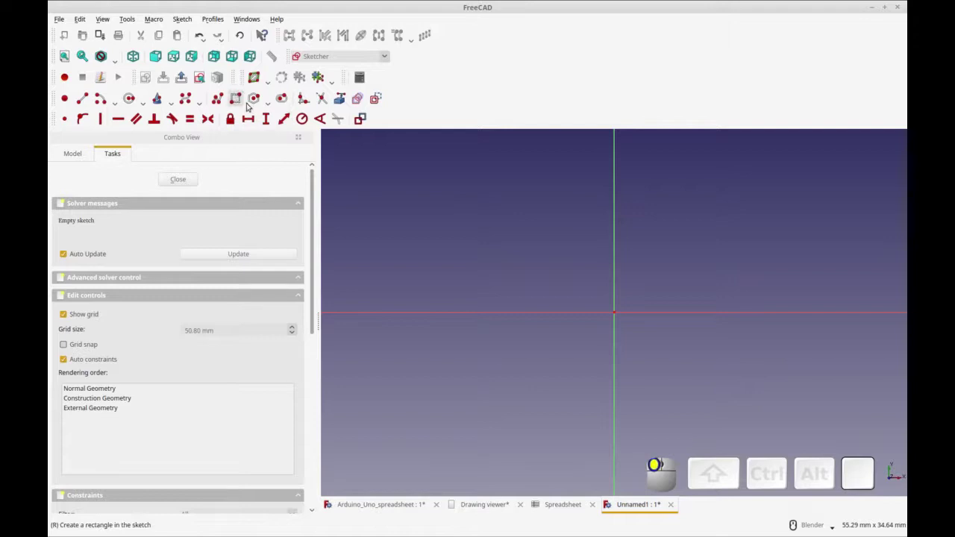
click(504, 255)
click(741, 386)
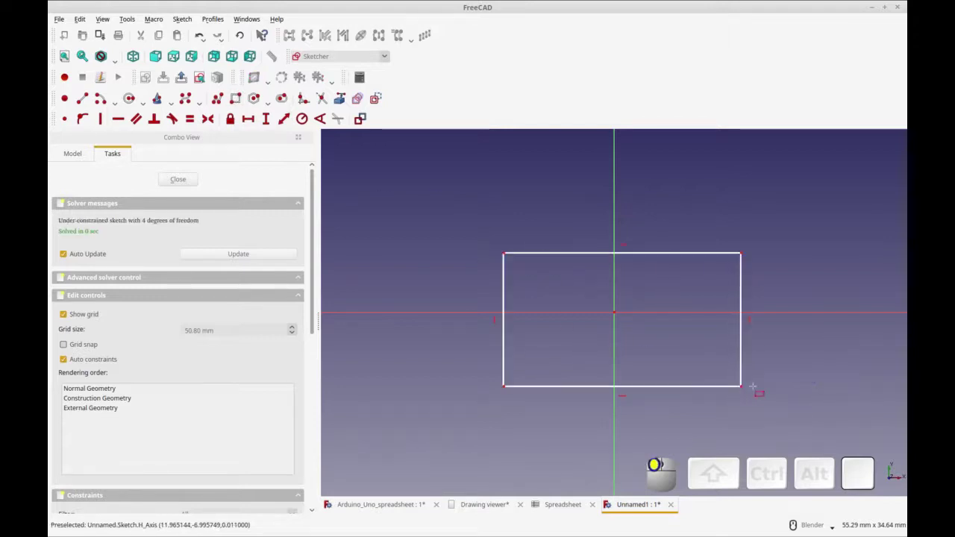
drag(671, 255, 662, 233)
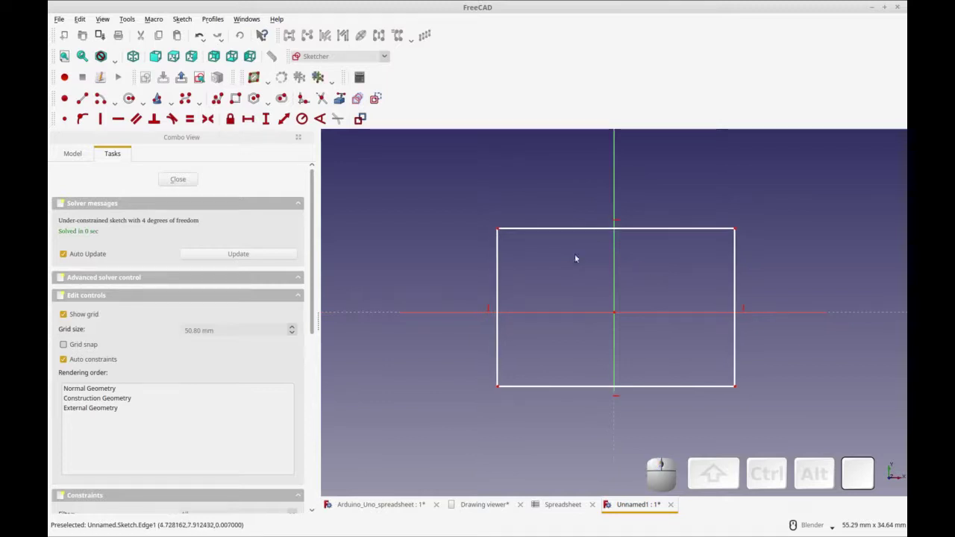
Step: Consult the Arduino Uno drawing in Firefox and constrain the rectangle's left edge to a vertical length of 2100 mil
click(550, 229)
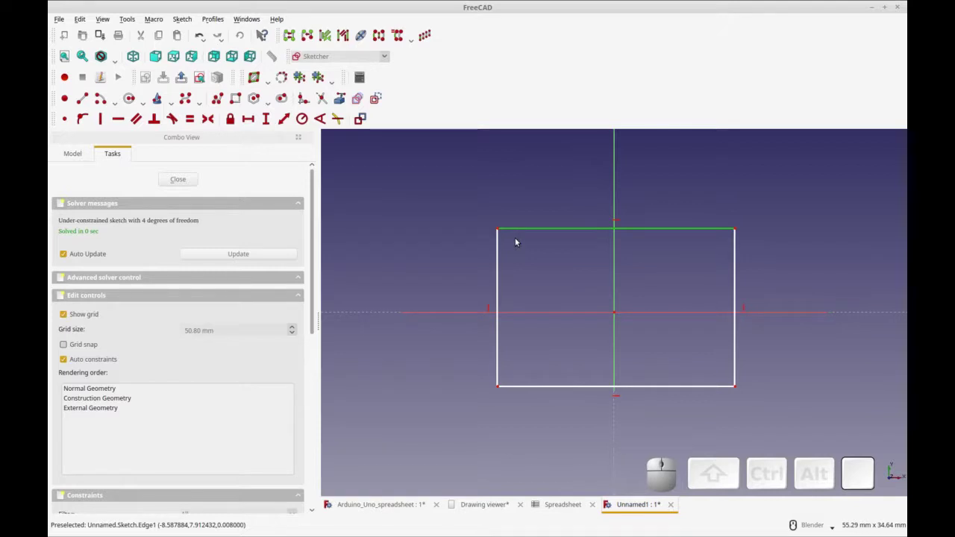
key(ctrl+r)
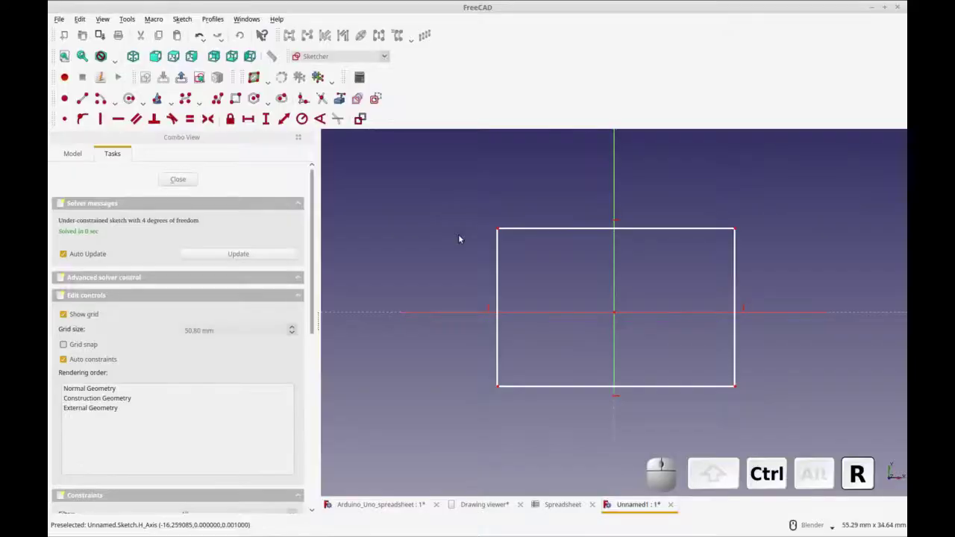
click(497, 254)
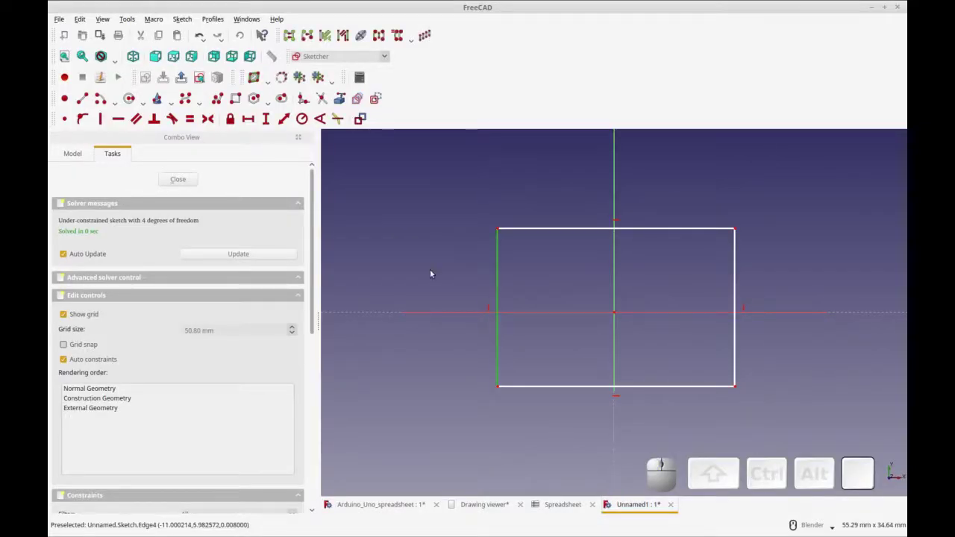
key(ctrl+alt+Right)
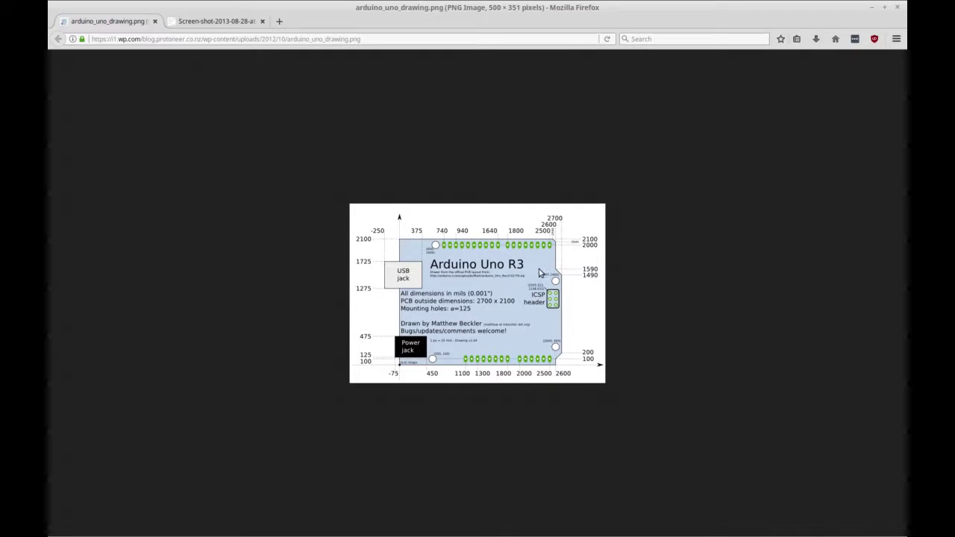
key(ctrl+alt+Left)
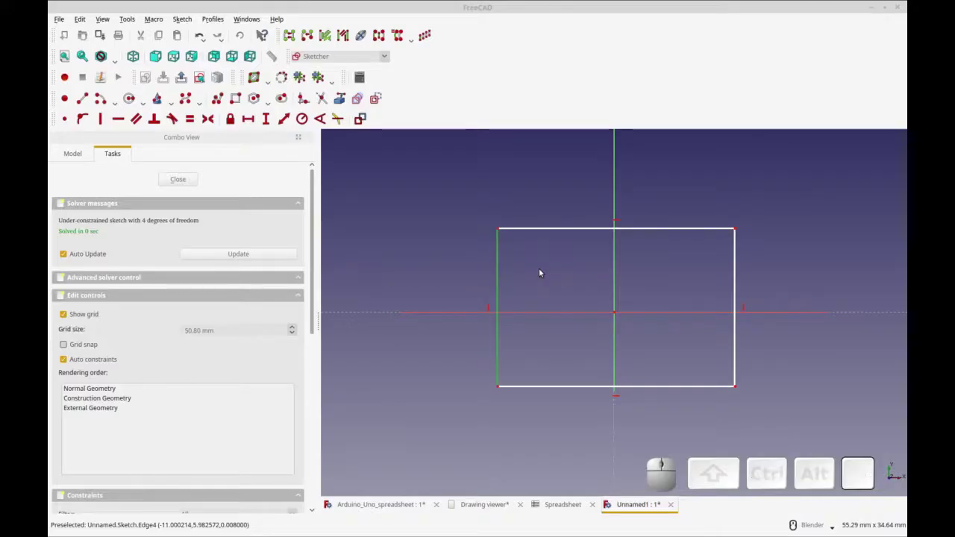
click(266, 119)
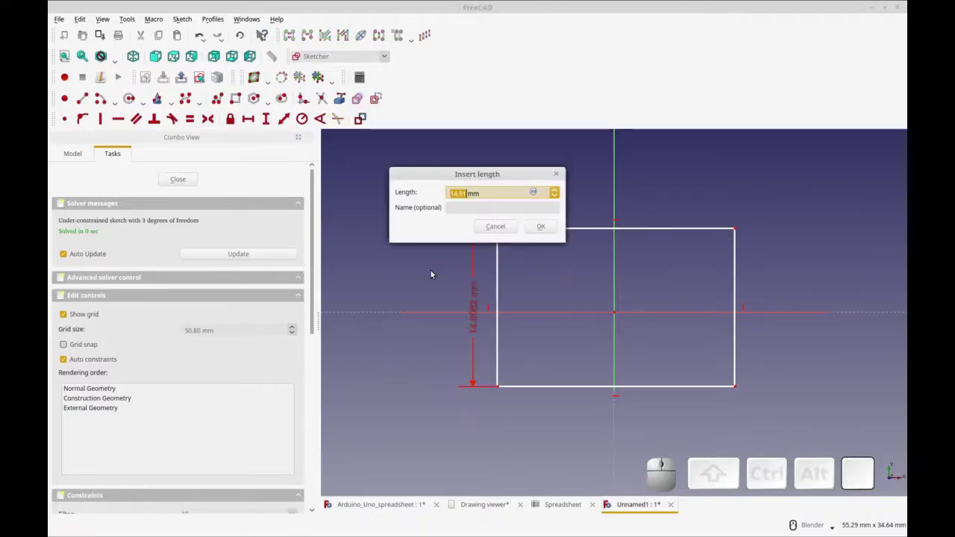
text(2100)
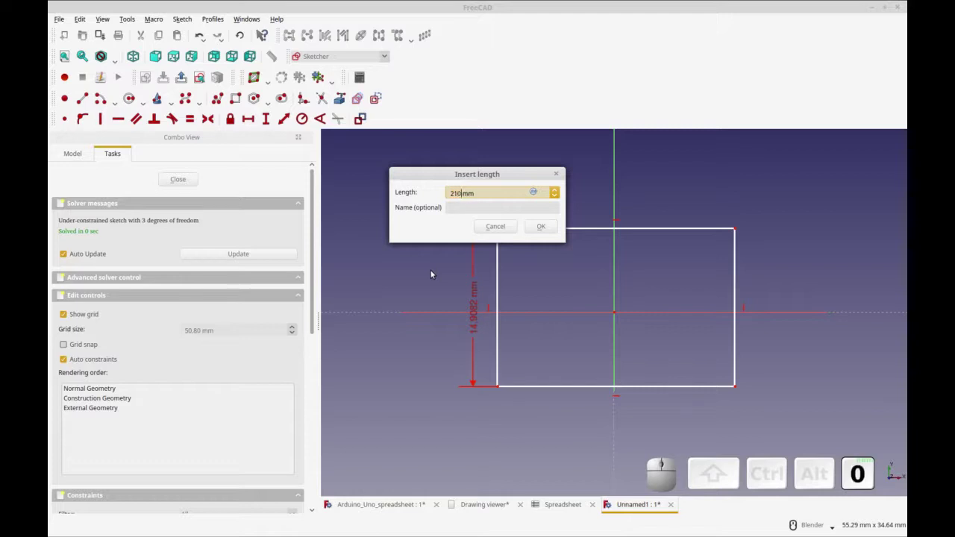
key(Delete)
key(Delete)
text(m)
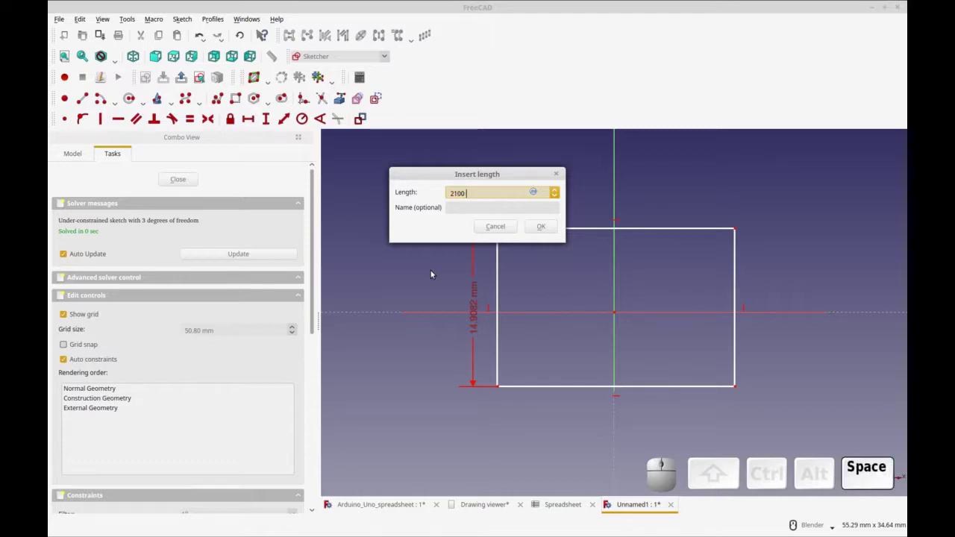
text(il)
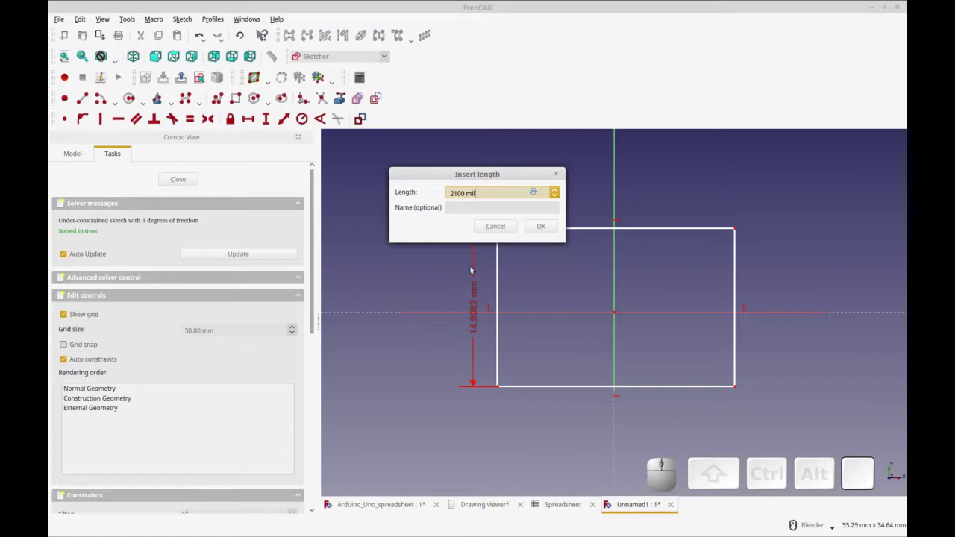
click(541, 226)
Step: Constrain the rectangle's upper edge to a horizontal length of 2700 mils
scroll(542, 387, down, 3)
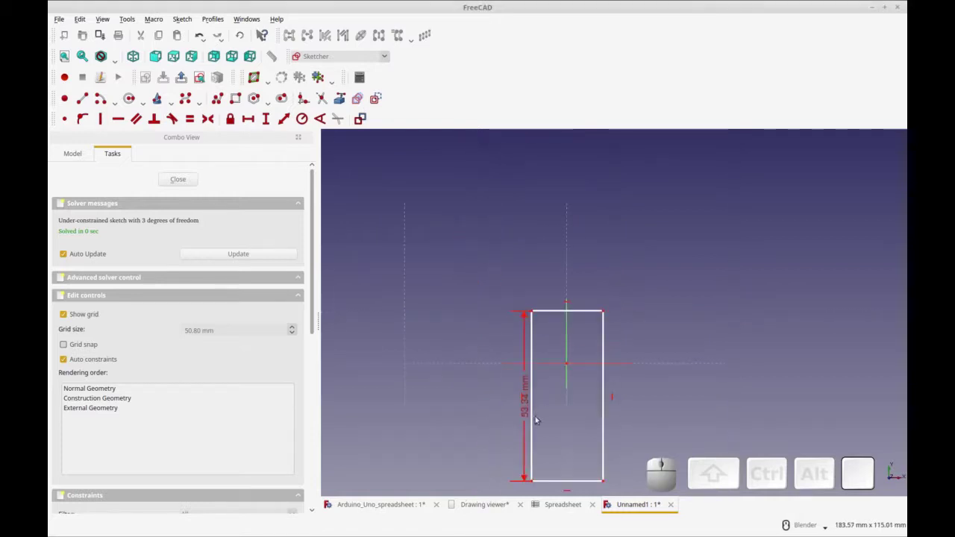
mouse_move(553, 424)
shift+middle_down()
mouse_move(558, 362)
mouse_move(535, 356)
shift+middle_up()
scroll(535, 357, up, 2)
scroll(512, 343, up, 2)
scroll(512, 345, down, 2)
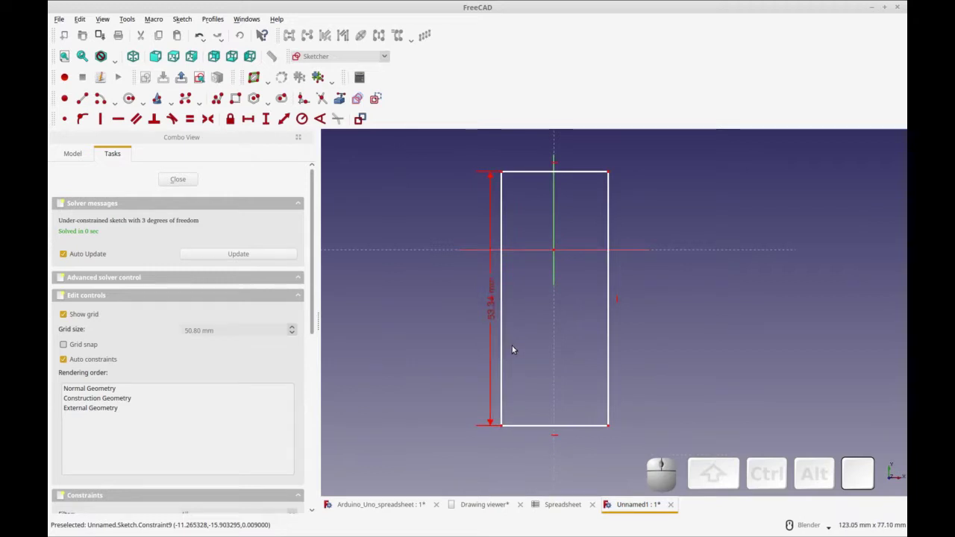
key(ctrl+r)
click(565, 173)
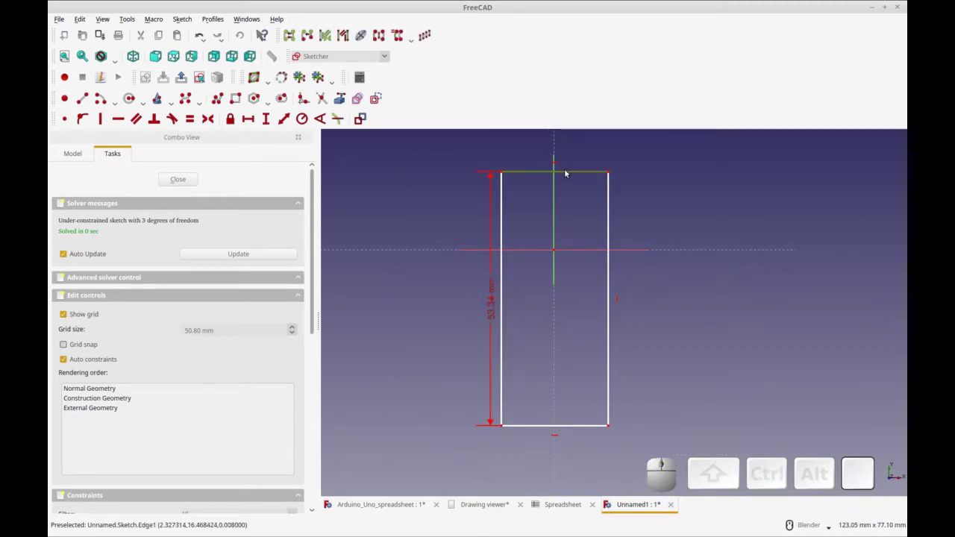
click(248, 119)
text(2700)
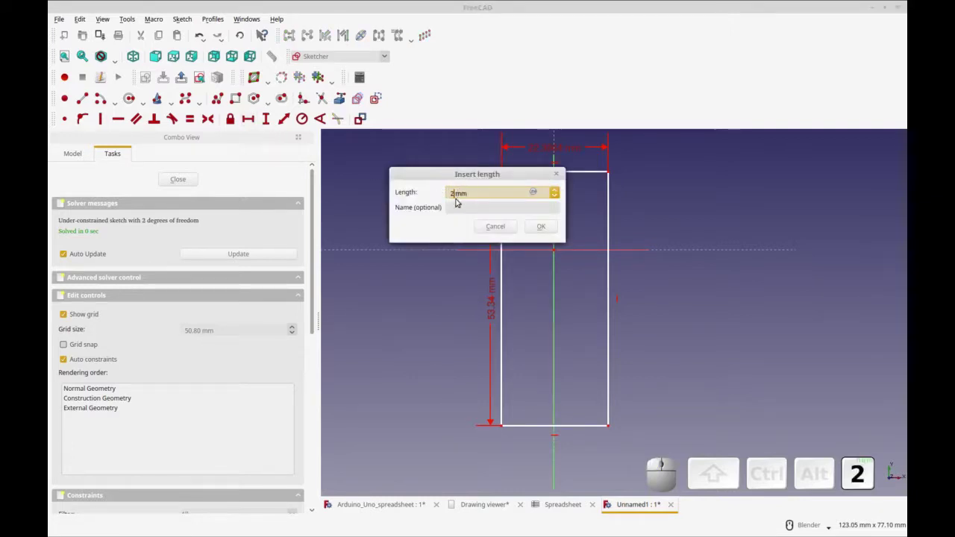
key(Delete)
text(mils)
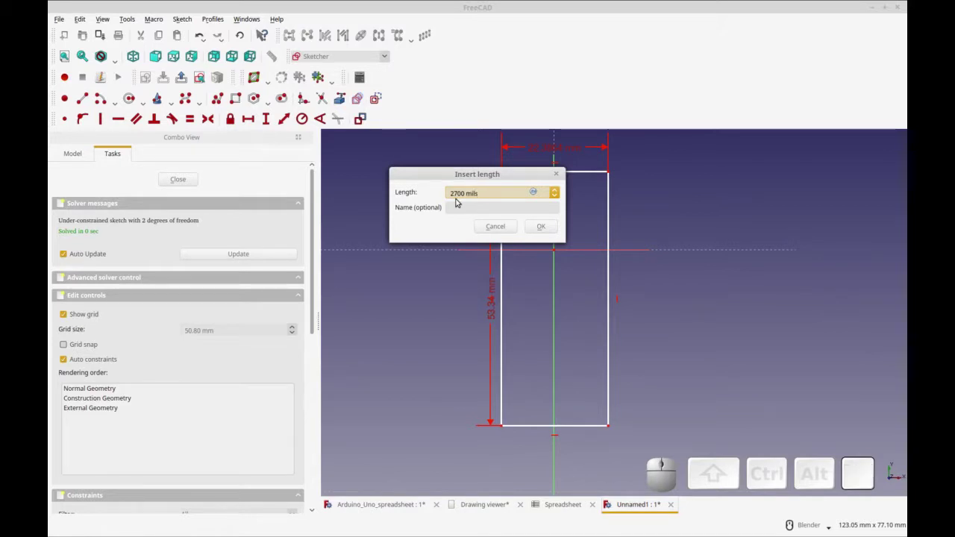
click(541, 226)
Step: Move the height dimension farther from the rectangle and shift the rectangle left so it sits closer to centred on the vertical axis
scroll(557, 246, down, 2)
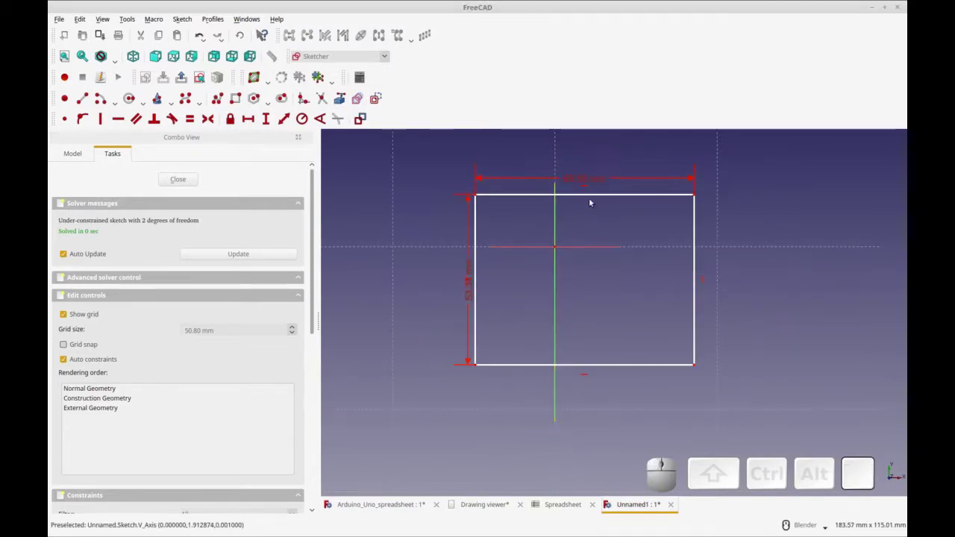
drag(469, 289, 451, 279)
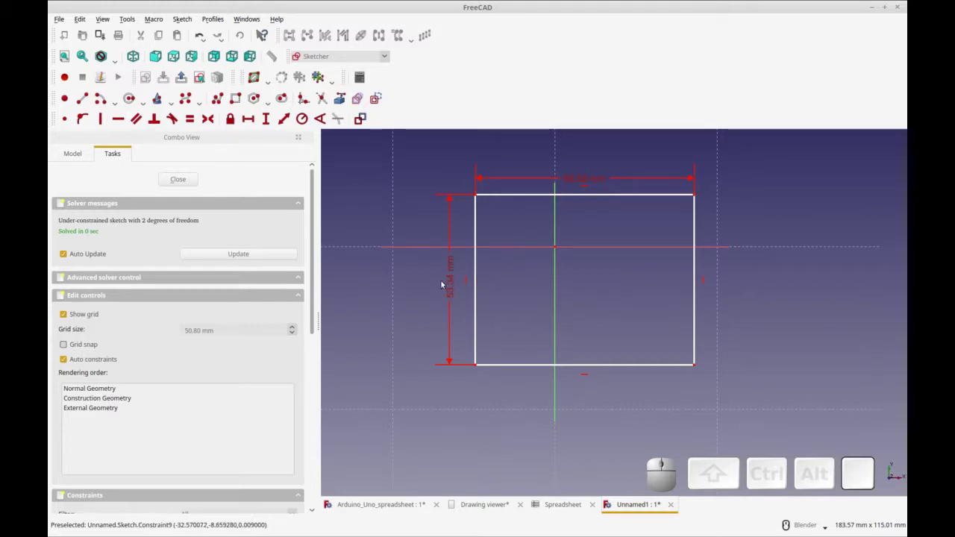
drag(544, 196, 523, 196)
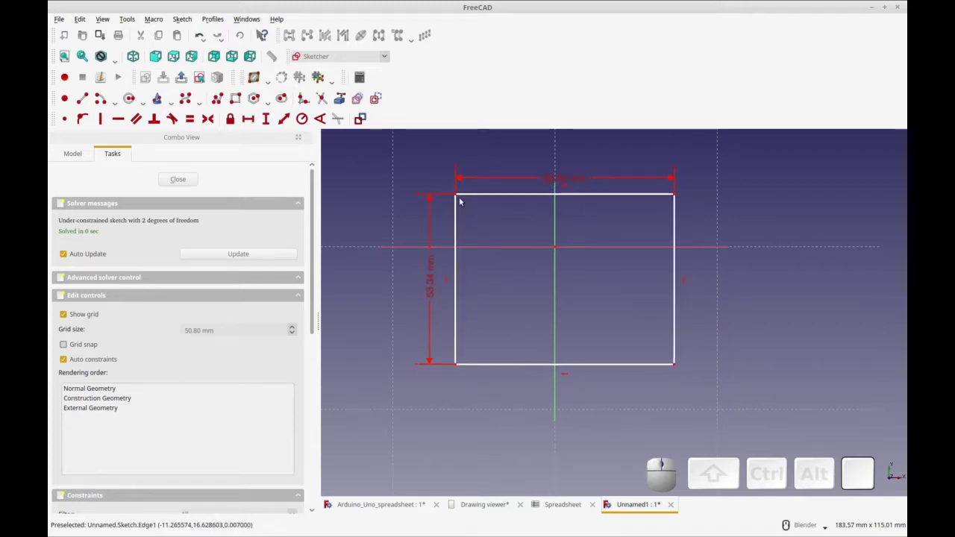
Step: Constrain the rectangle's upper corners symmetric about the vertical axis and its left corners symmetric about the horizontal axis
click(555, 232)
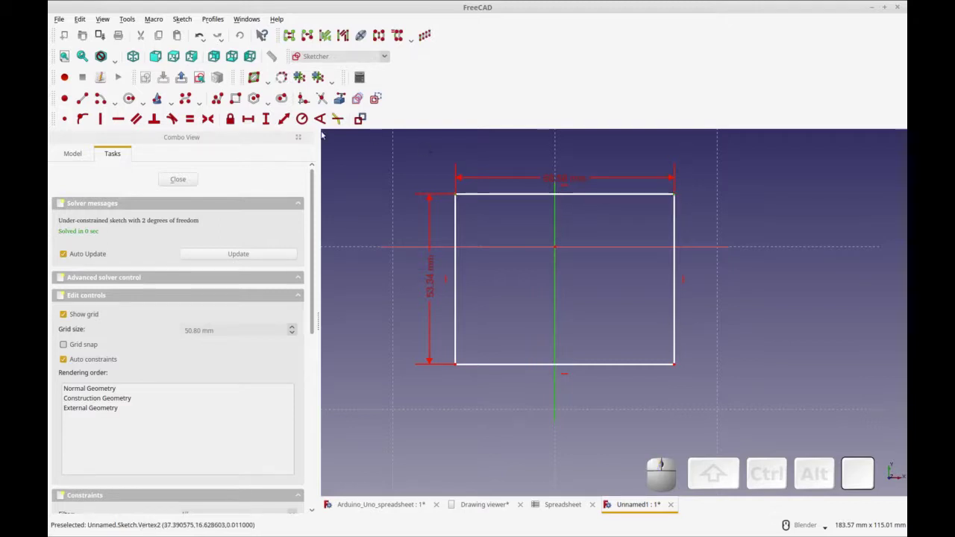
click(207, 119)
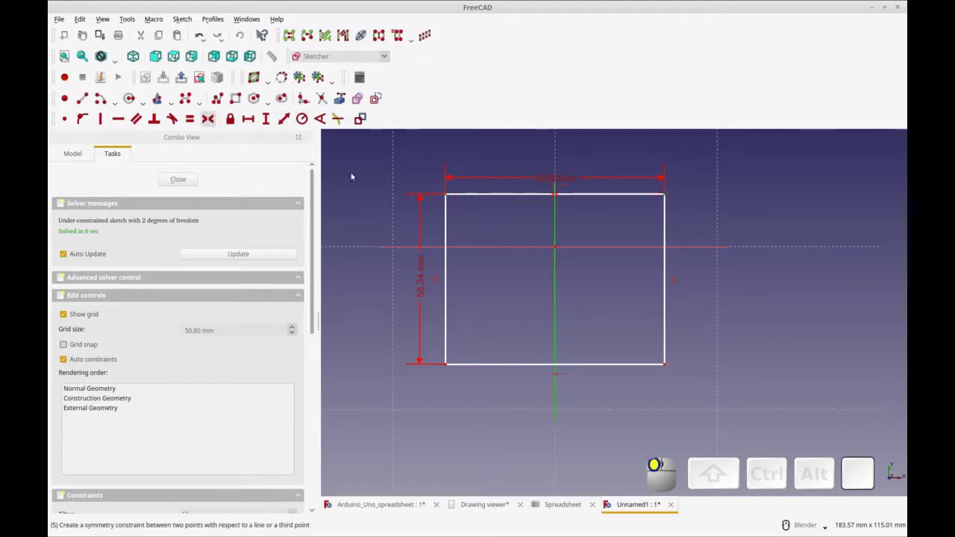
click(446, 195)
click(475, 247)
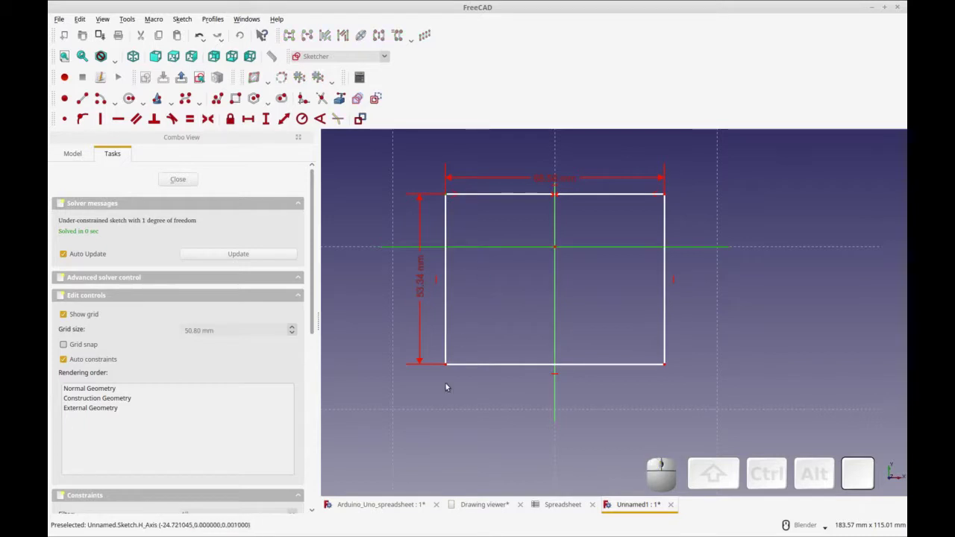
click(445, 364)
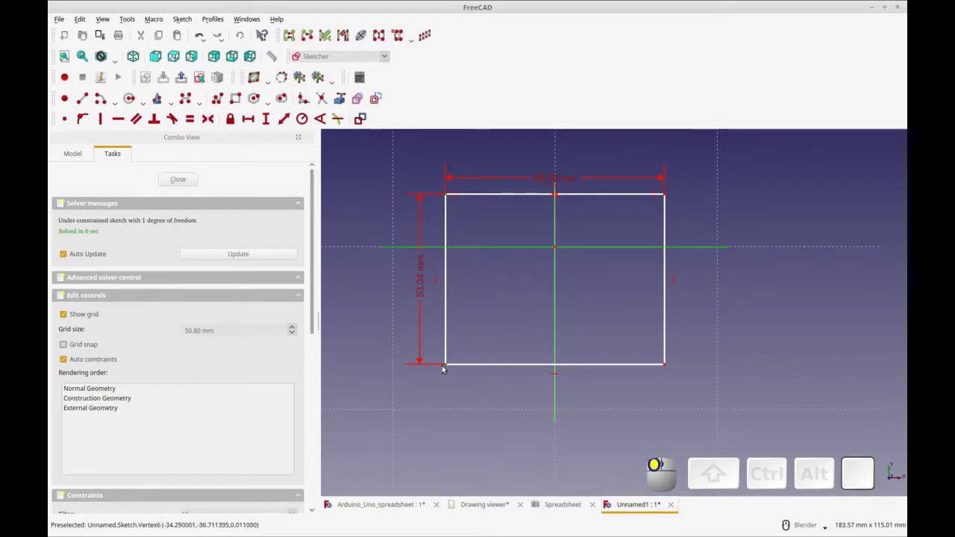
click(208, 118)
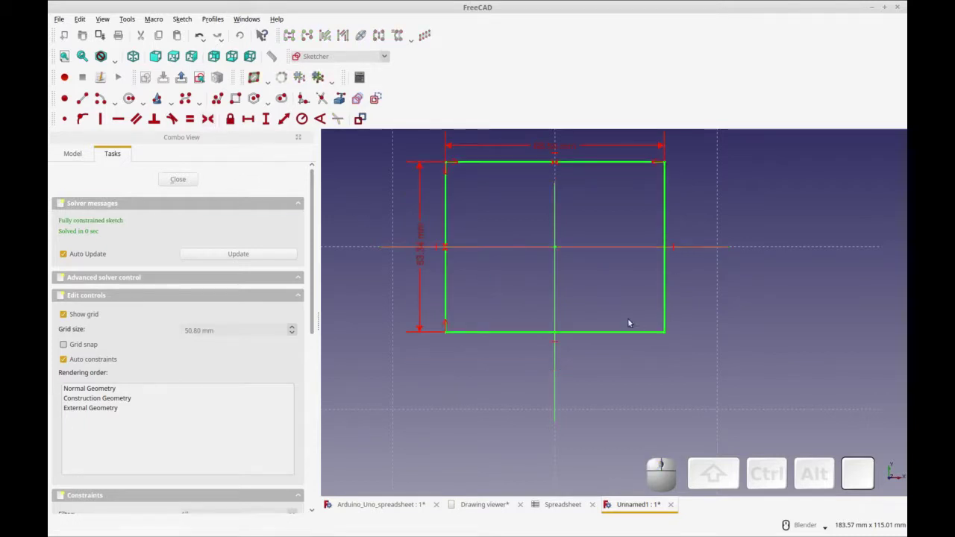
Step: Finish the sketch, expand the body's contents in the model tree, and show the whole outline in isometric view
click(178, 180)
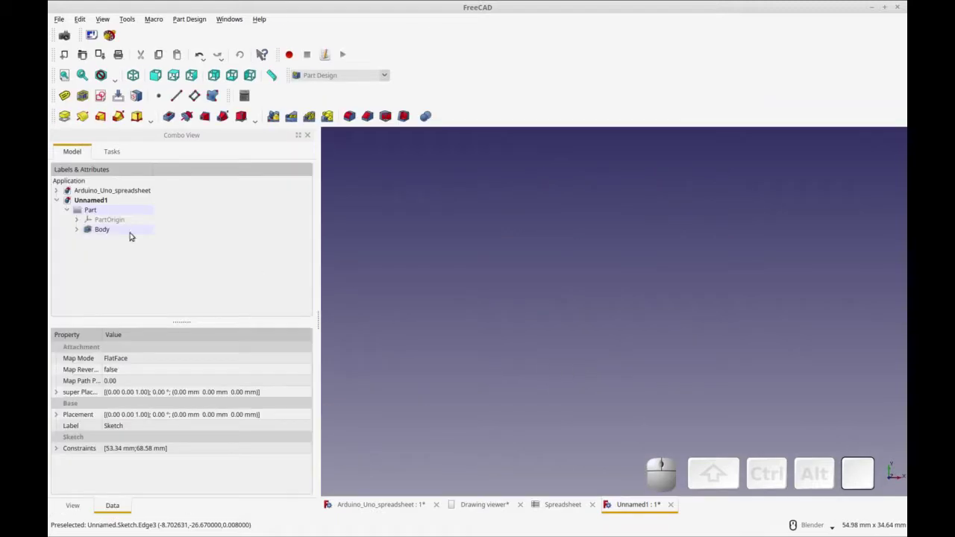
click(77, 230)
click(63, 75)
key(0)
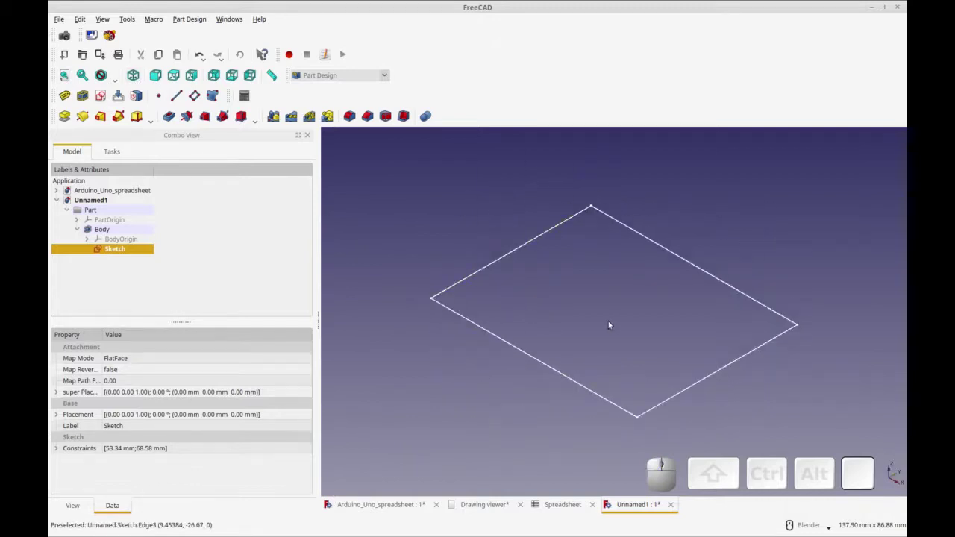
key(ctrl)
key(ctrl+r)
Step: Rename the finished board sketch as Arduino Outline
click(136, 254)
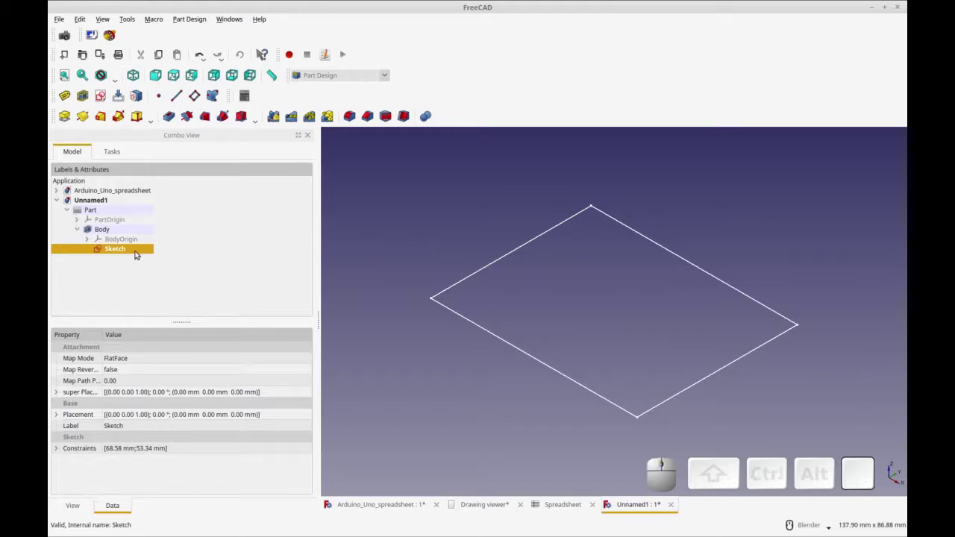
key(F2)
text(Arduino Outline)
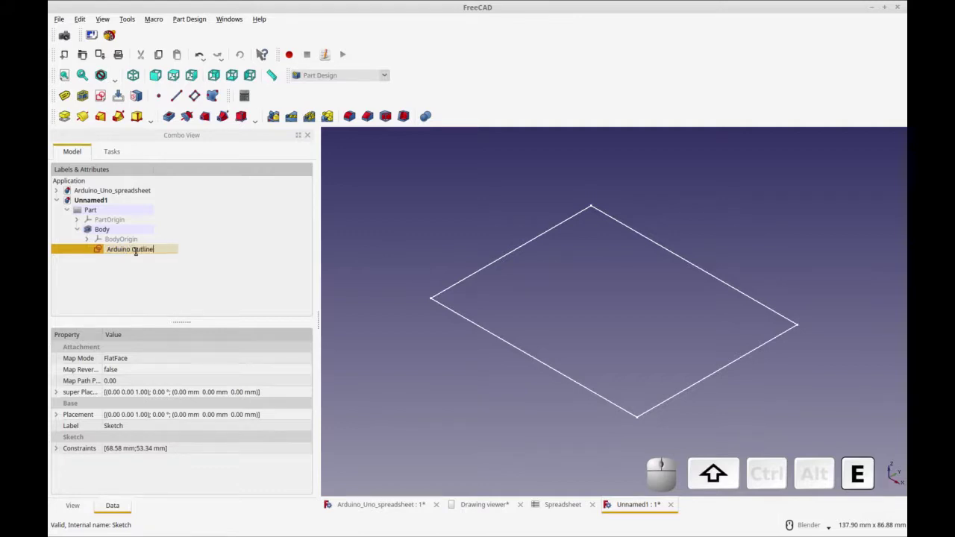
key(Tab)
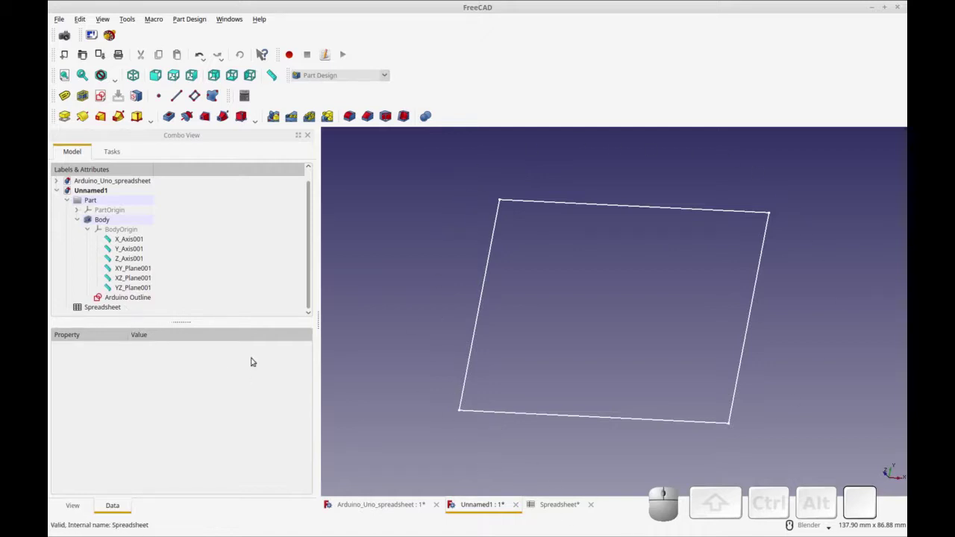
Step: Examine the nozzle size and wall thickness cells in the spreadsheet and switch to the Spreadsheet workbench
click(572, 507)
click(380, 76)
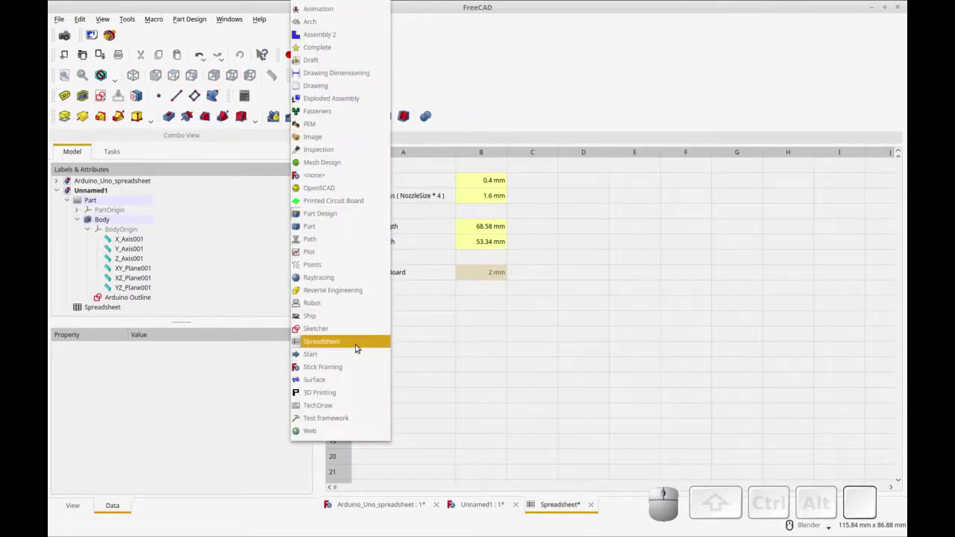
click(499, 319)
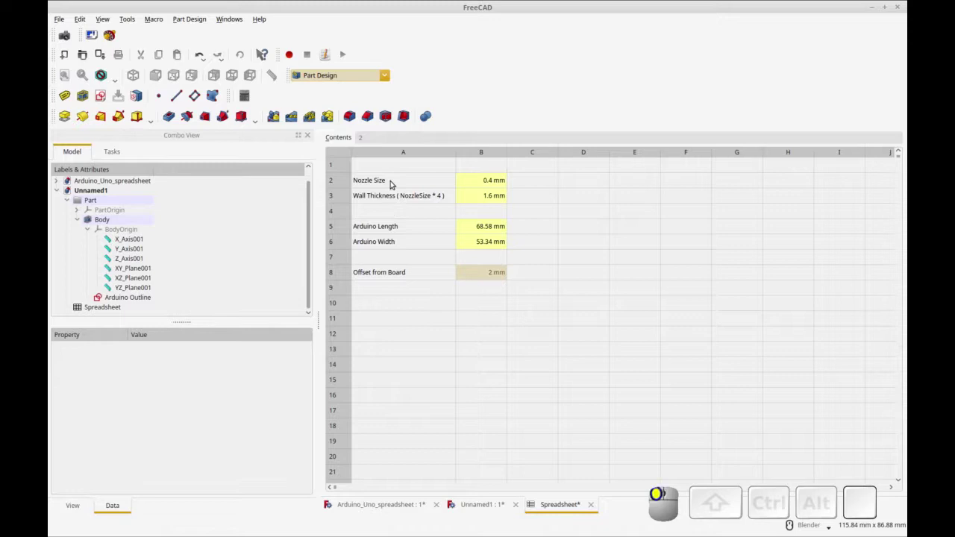
click(391, 185)
click(469, 197)
click(473, 183)
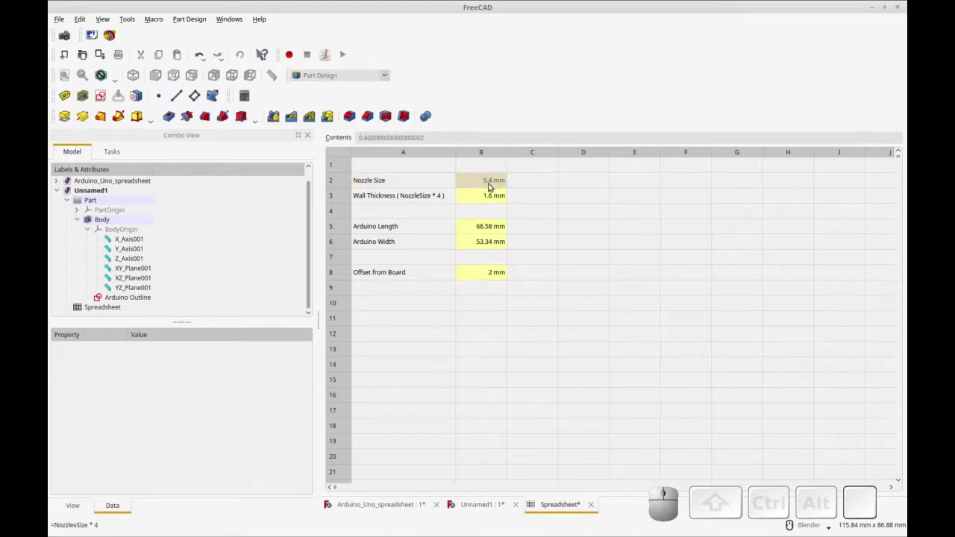
click(383, 76)
click(365, 342)
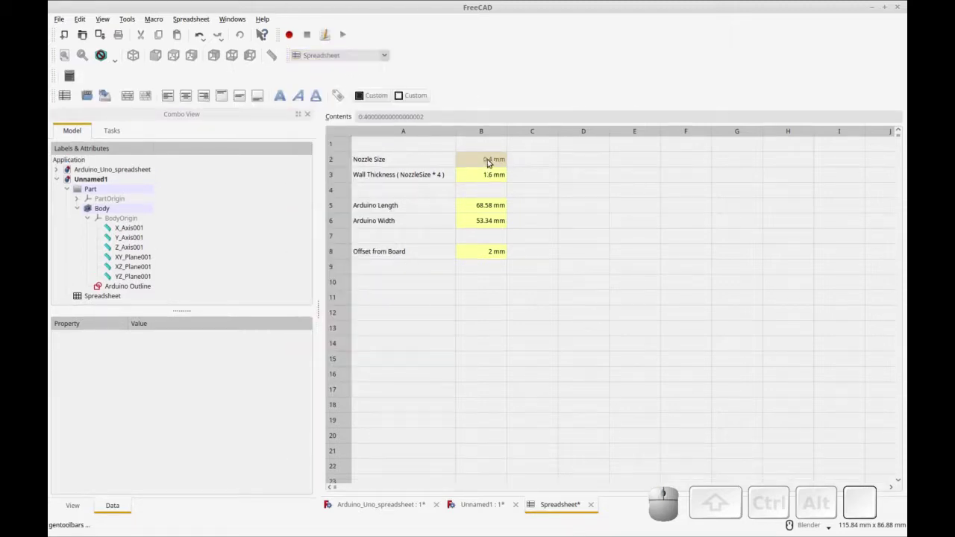
Step: Check the aliases assigned to the nozzle size and wall thickness cells without changing them
click(338, 95)
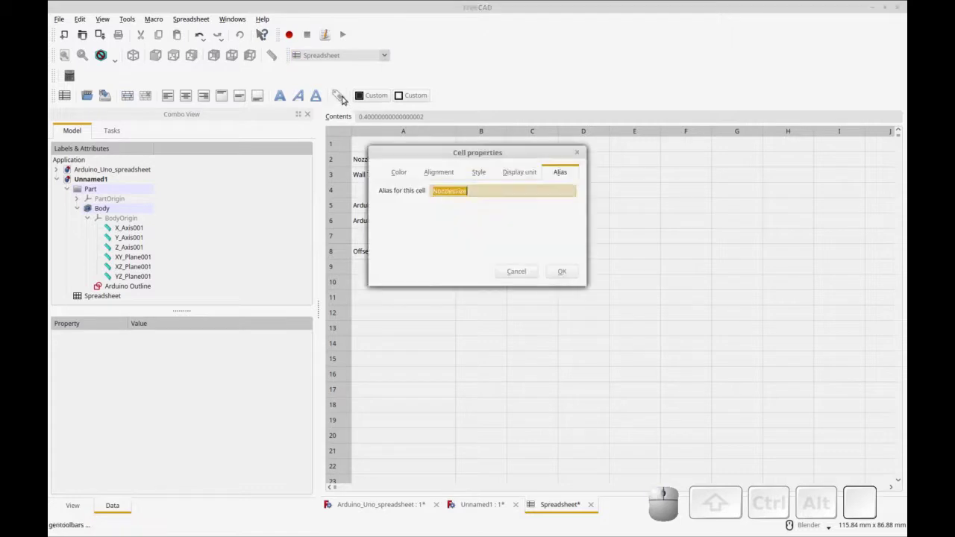
click(480, 193)
drag(479, 193, 420, 191)
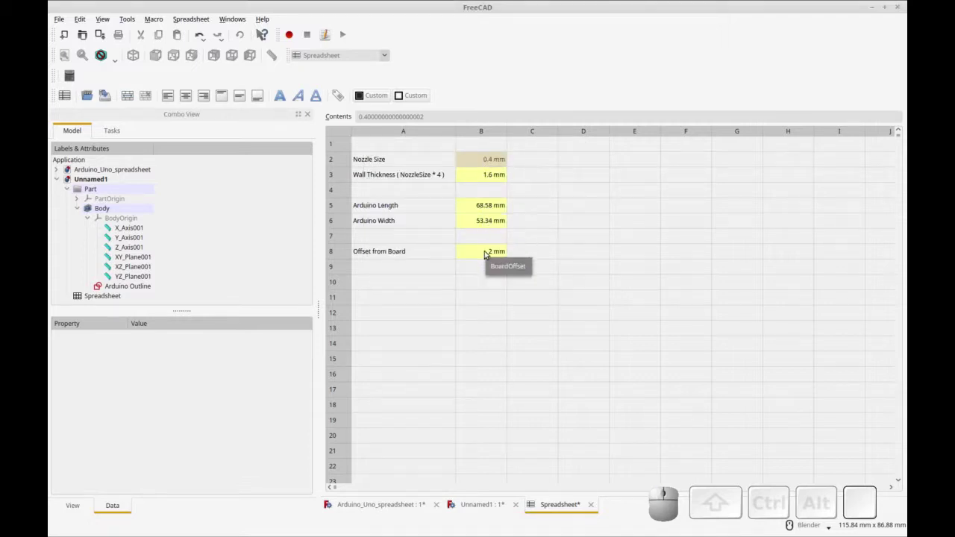
click(487, 175)
right_click(486, 175)
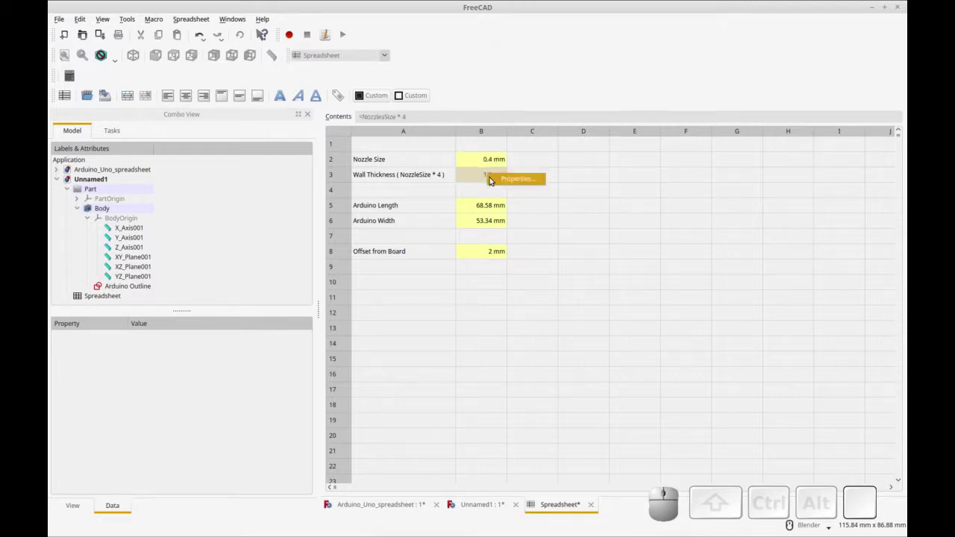
click(494, 179)
click(559, 172)
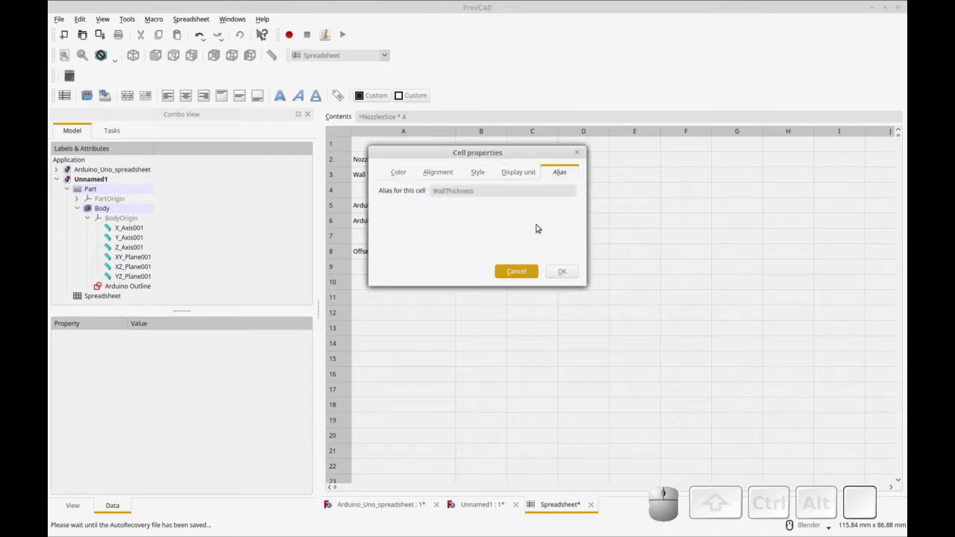
click(577, 152)
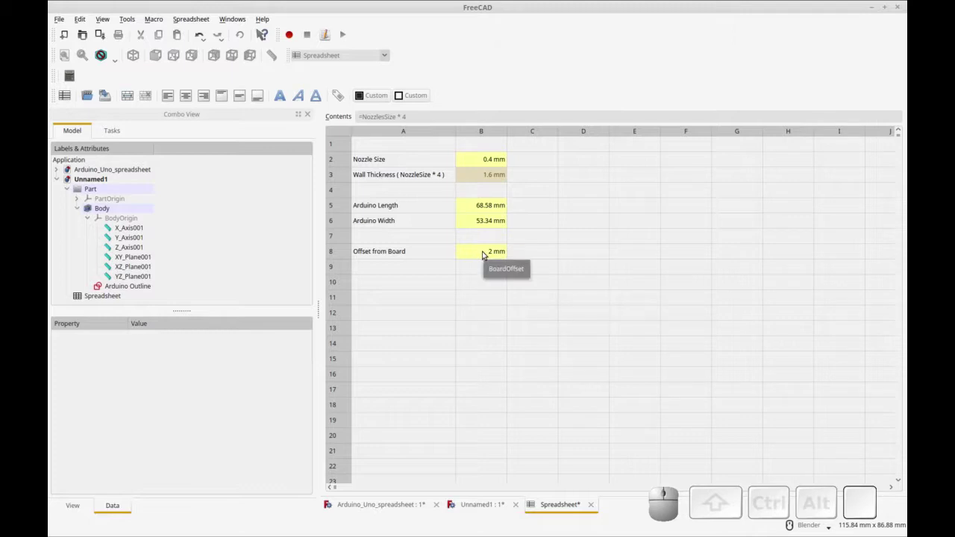
key(ctrl+r)
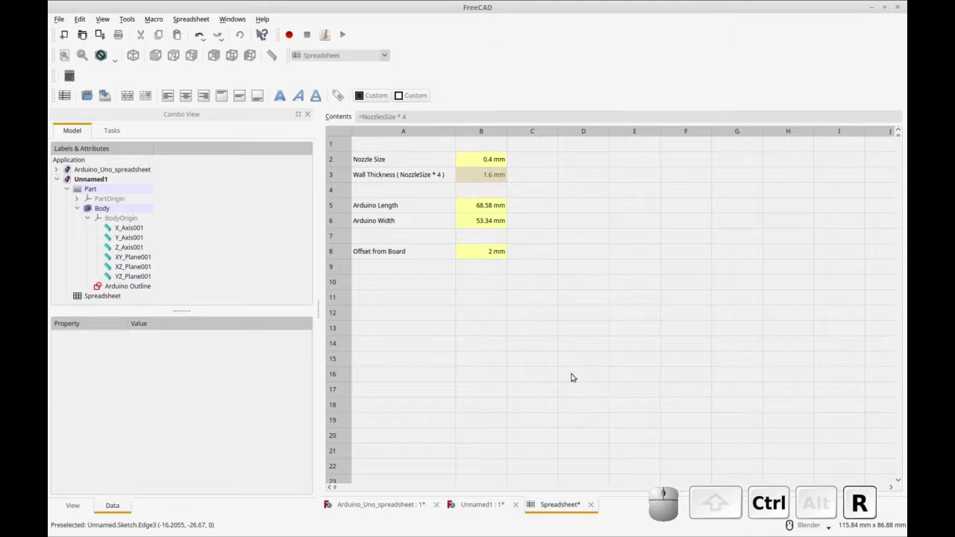
Step: Switch back to the Part Design workbench and return to the Unnamed1 model view
click(385, 58)
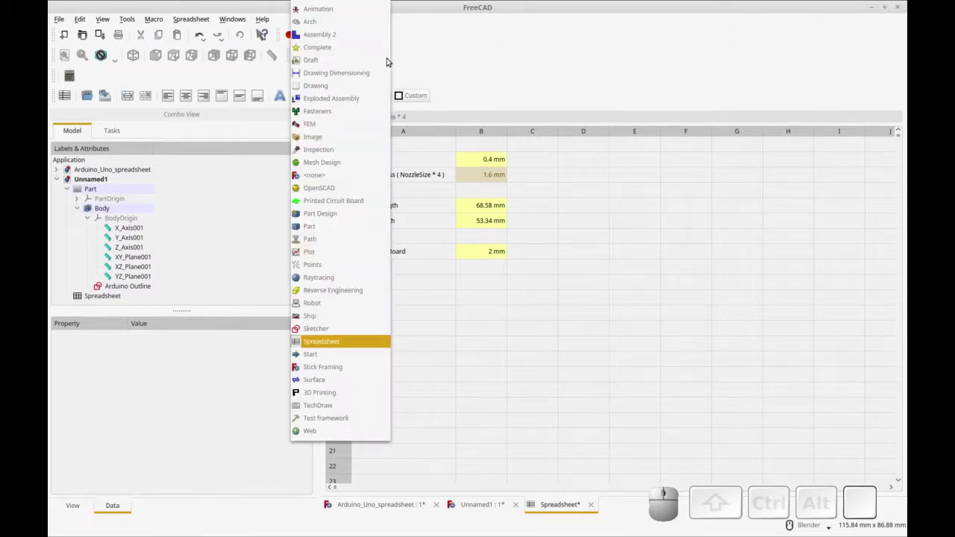
click(366, 213)
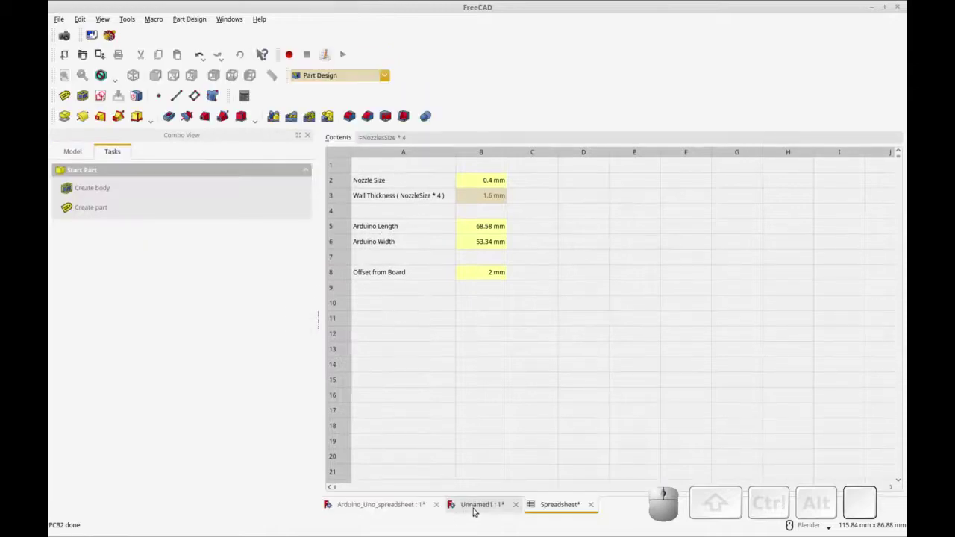
click(474, 505)
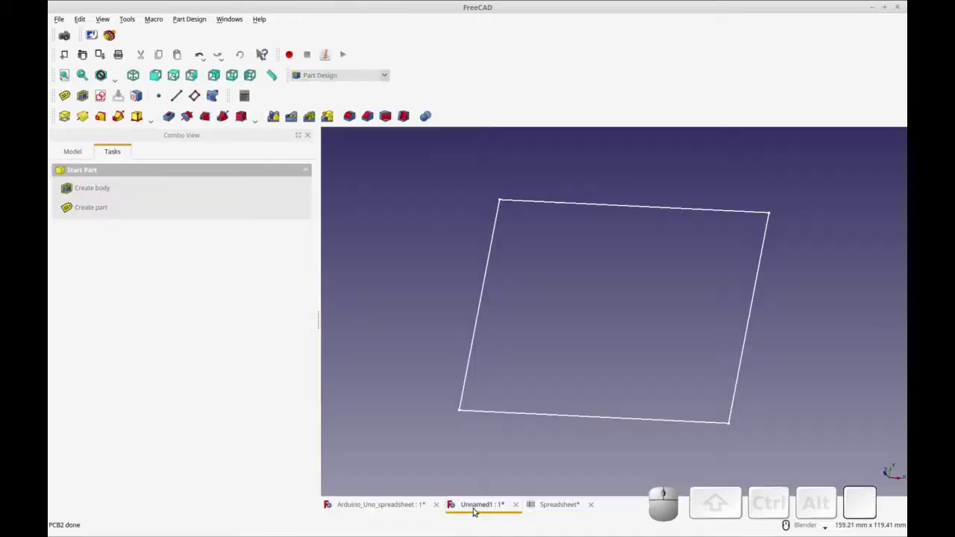
Step: Create a new sketch in the body on the XY_Plane001 base plane
click(72, 152)
click(95, 232)
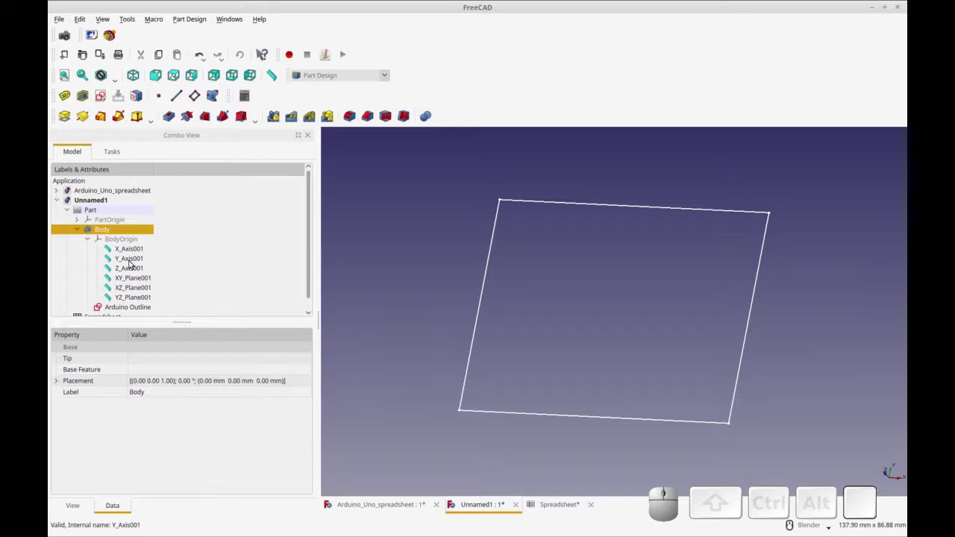
click(138, 240)
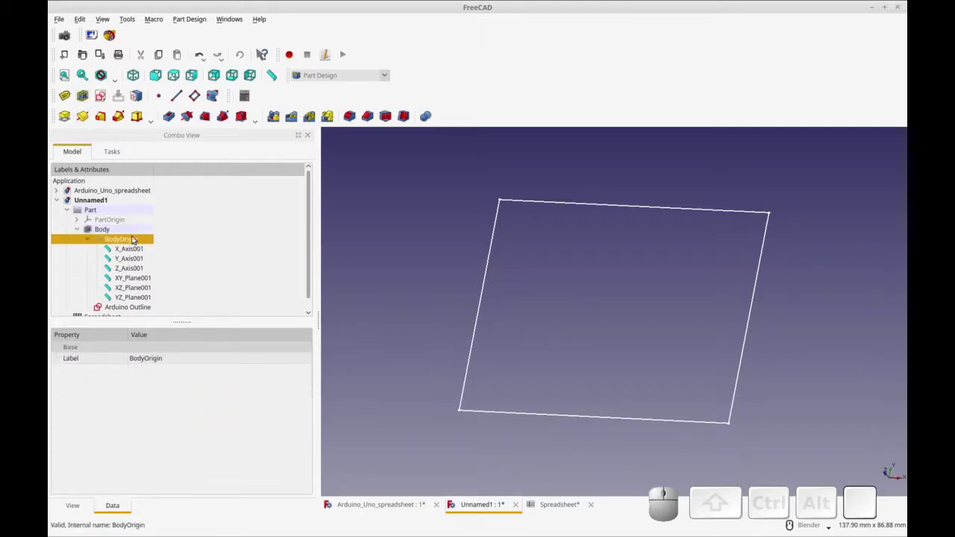
click(102, 99)
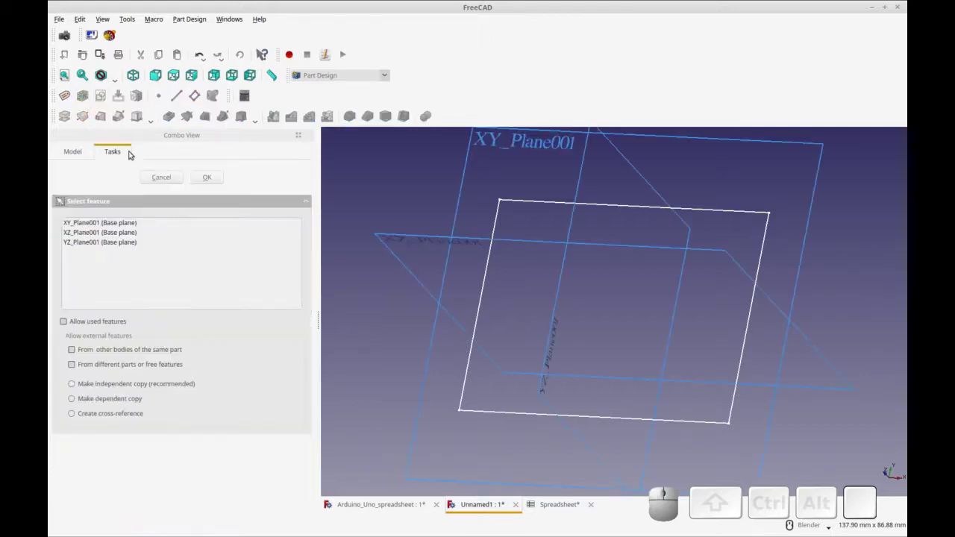
click(120, 222)
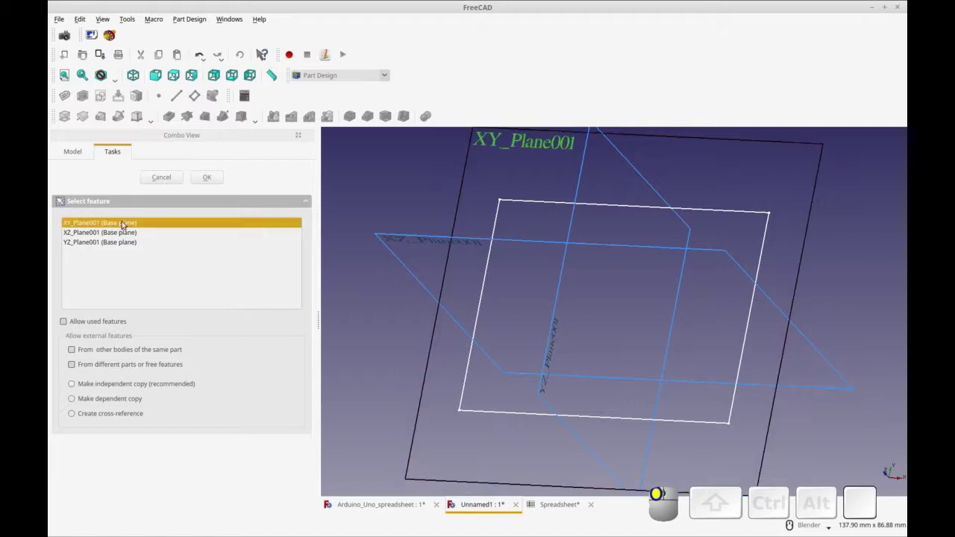
click(207, 177)
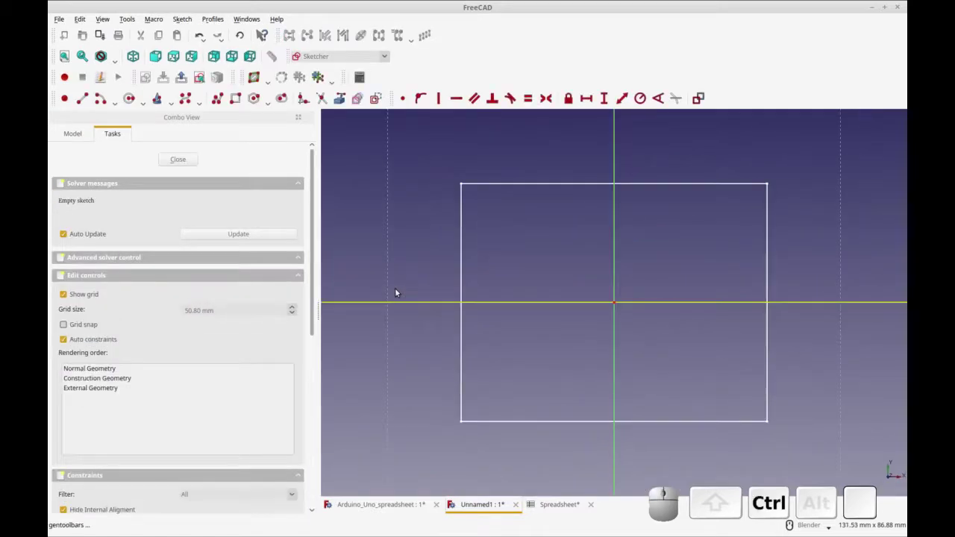
key(ctrl+r)
Step: Sketch a larger rectangle enclosing the Arduino outline, with its left edge about 7 mm outside the outline
click(235, 98)
click(429, 171)
click(790, 432)
right_click(514, 236)
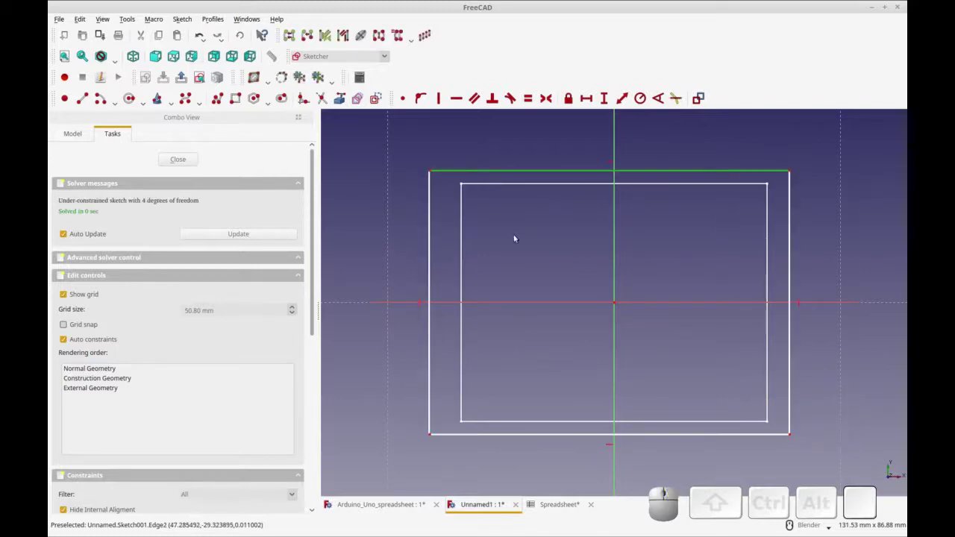
Step: Link the upper edge of the Arduino outline into the sketch as external geometry
click(430, 172)
click(439, 180)
click(339, 98)
click(537, 184)
Step: Constrain the horizontal distance between the upper-left corners of the outer rectangle and Arduino outline to Spreadsheet.WallThickness + Spreadsheet.BoardOffset
click(430, 173)
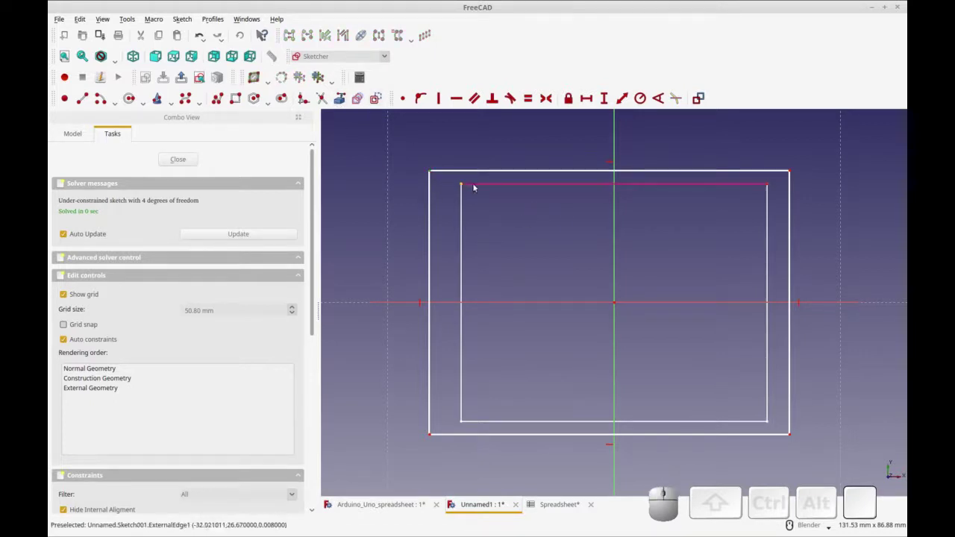
click(586, 97)
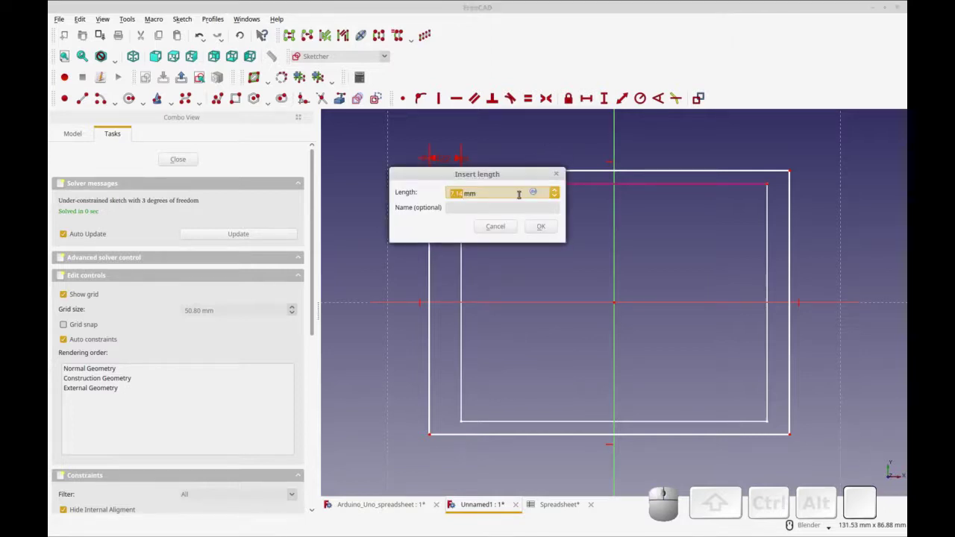
drag(533, 196, 606, 239)
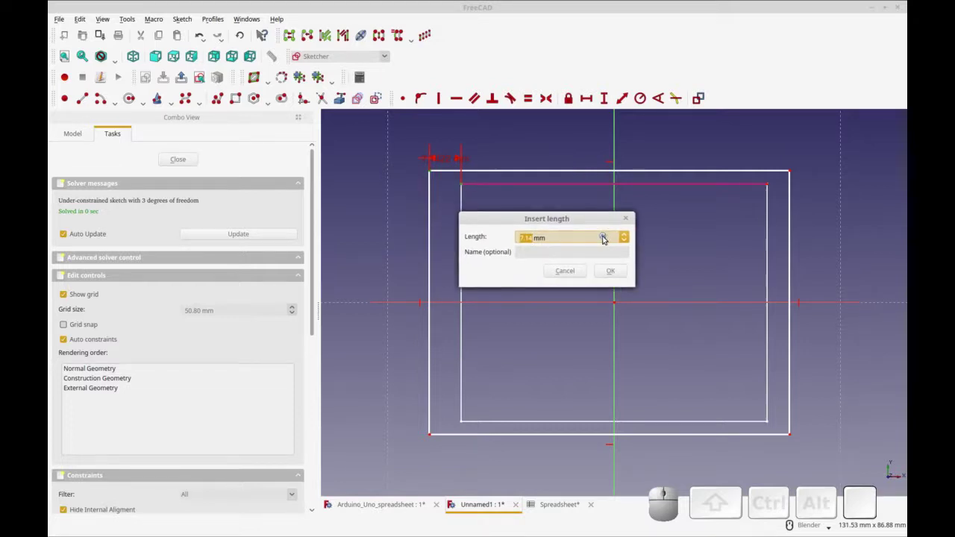
key(ctrl+r)
click(602, 237)
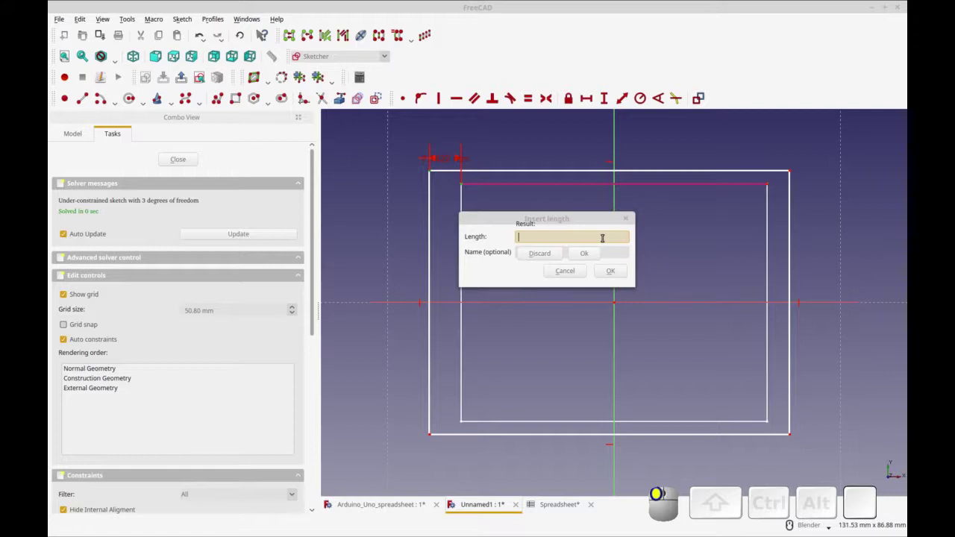
text(Spread)
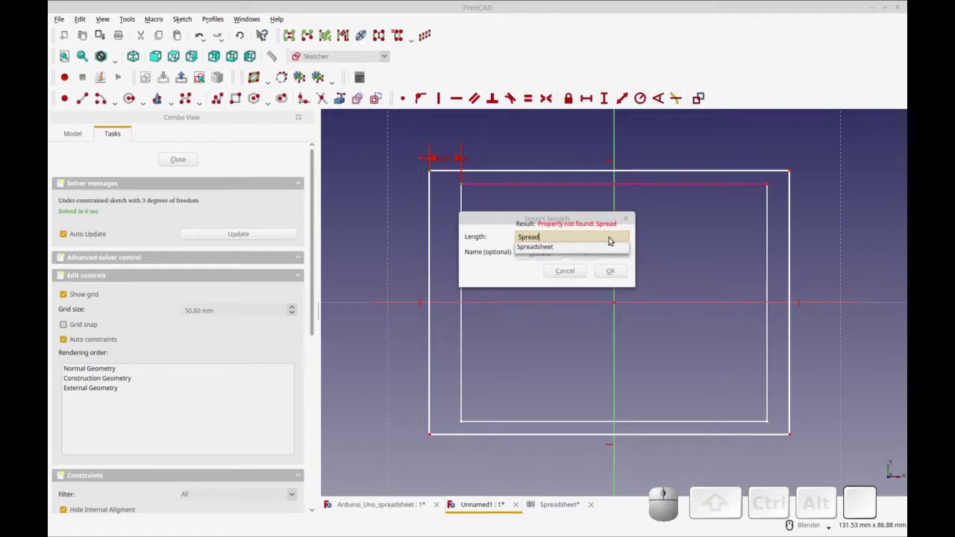
key(Down)
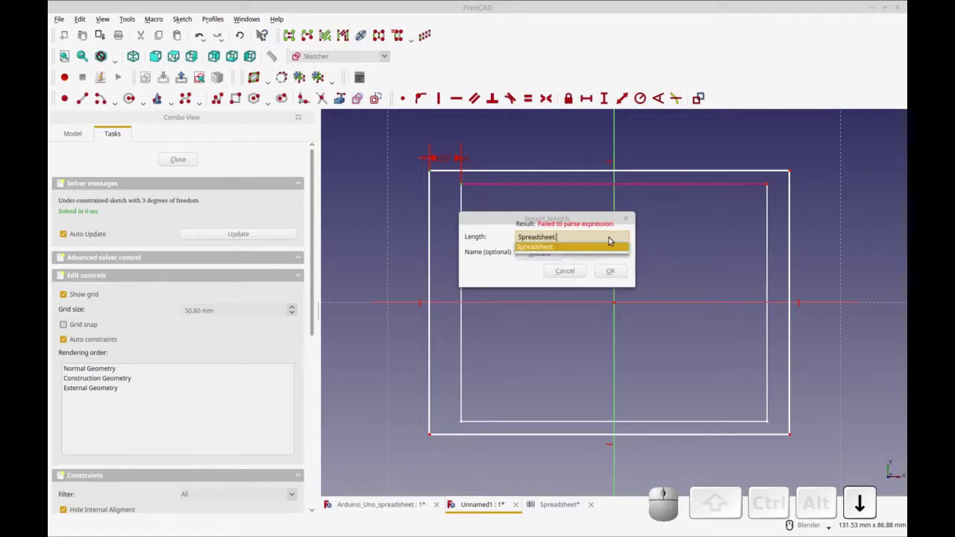
key(shift)
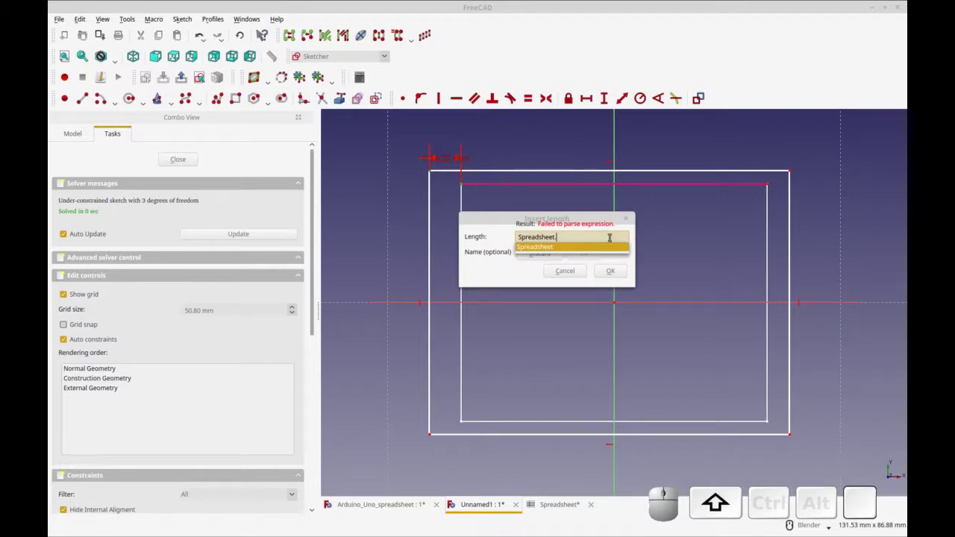
text(Wall)
key(Down)
text(+ 5)
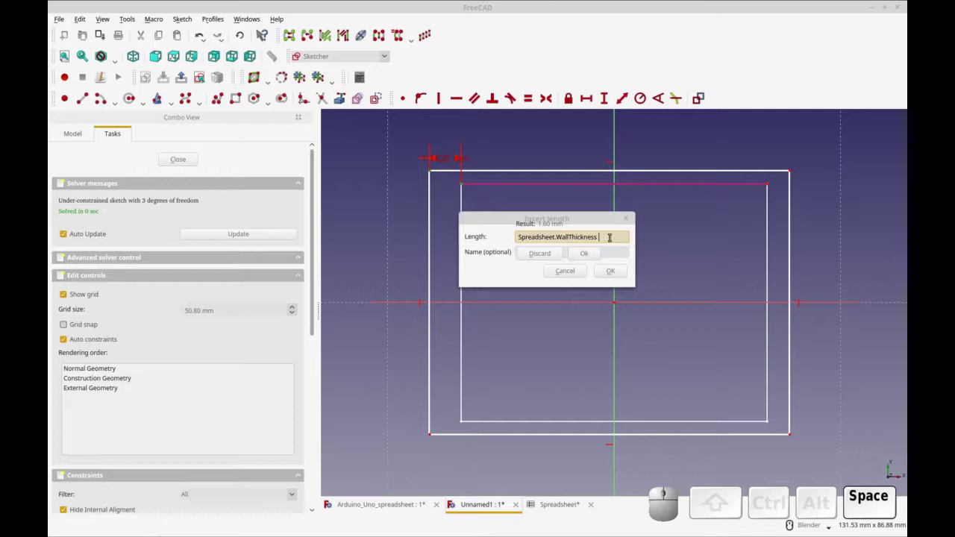
text(preadsheet)
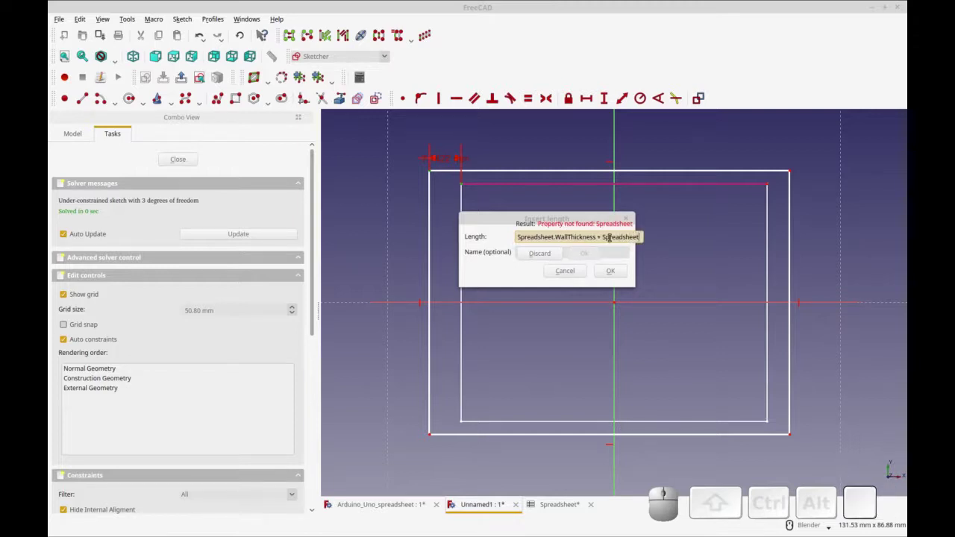
text(.BoardOffset)
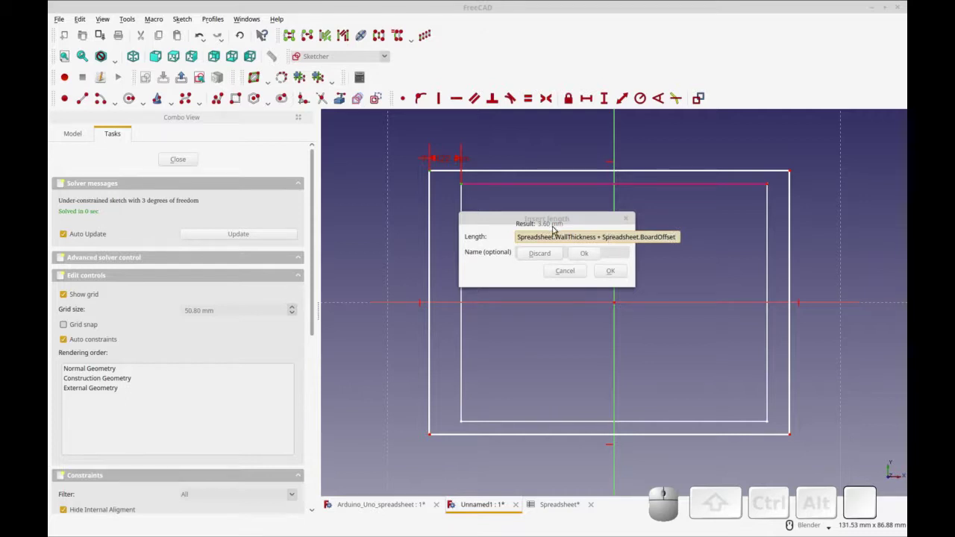
click(584, 253)
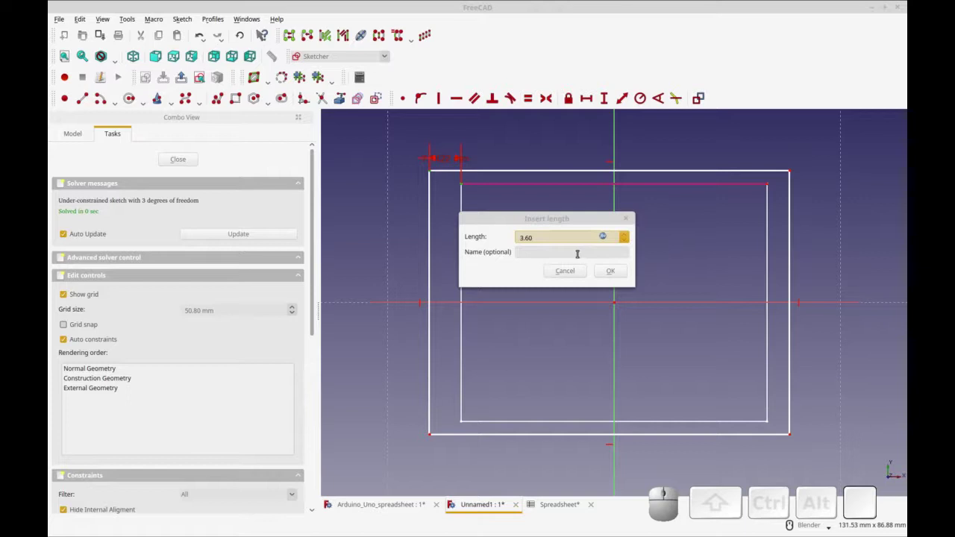
click(610, 271)
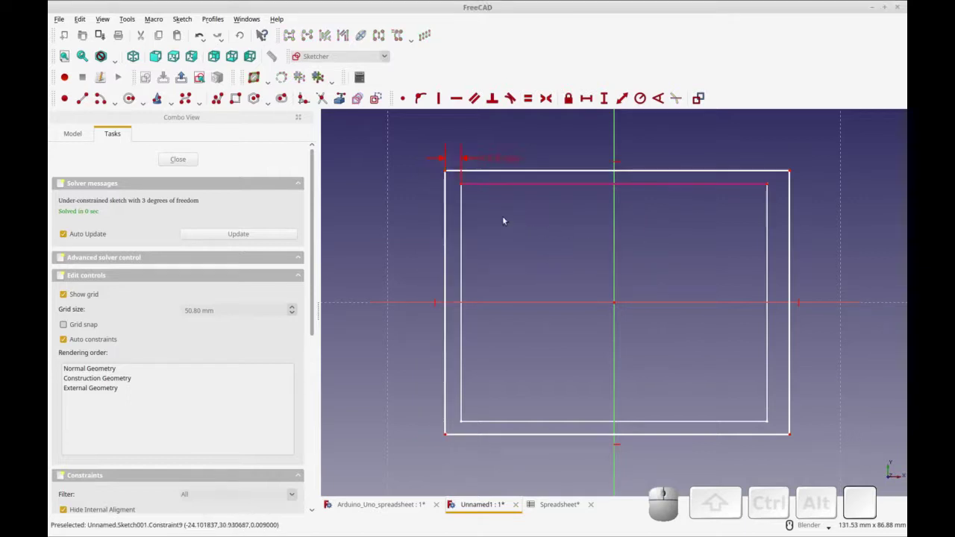
Step: Constrain the vertical distance between the same two upper-left corners to Spreadsheet.WallThickness + Spreadsheet.BoardOffset
click(462, 188)
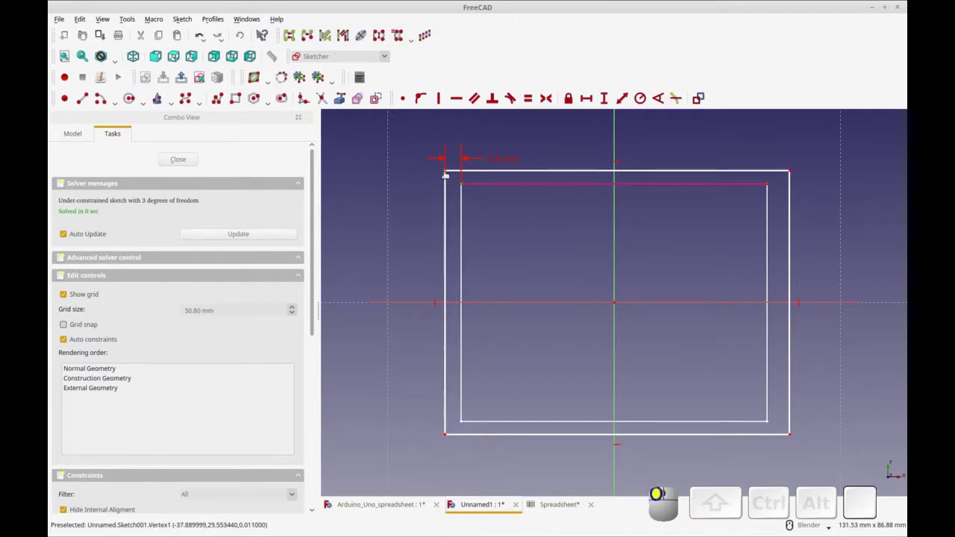
click(603, 99)
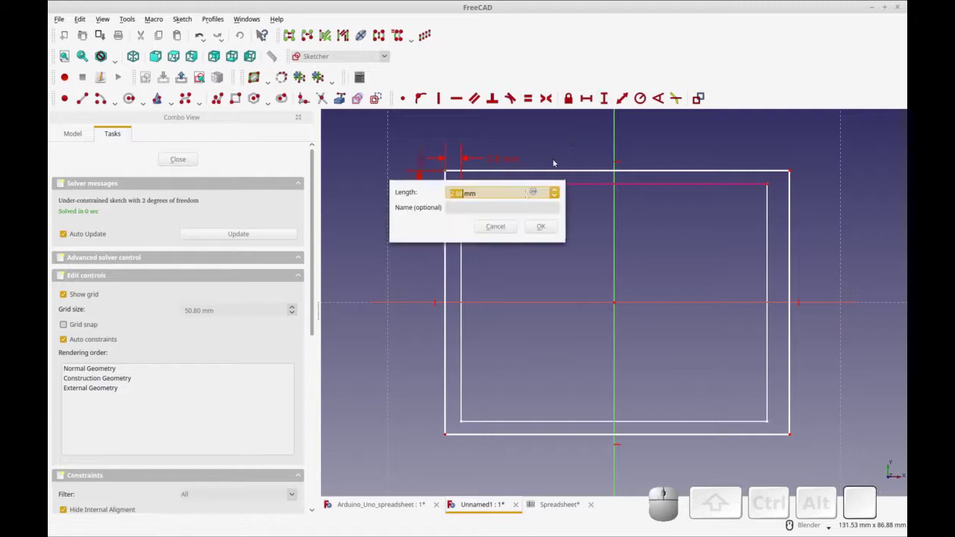
click(542, 227)
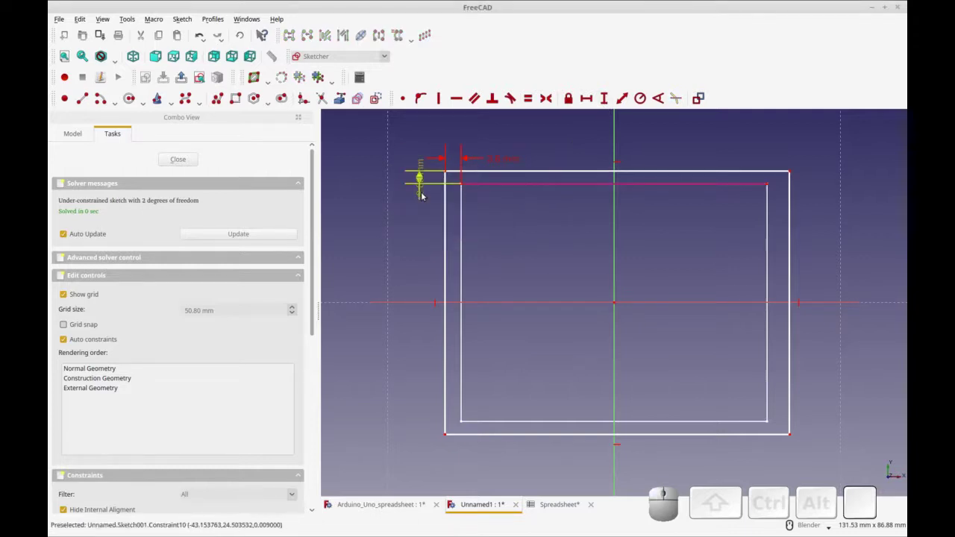
key(ctrl+Tab)
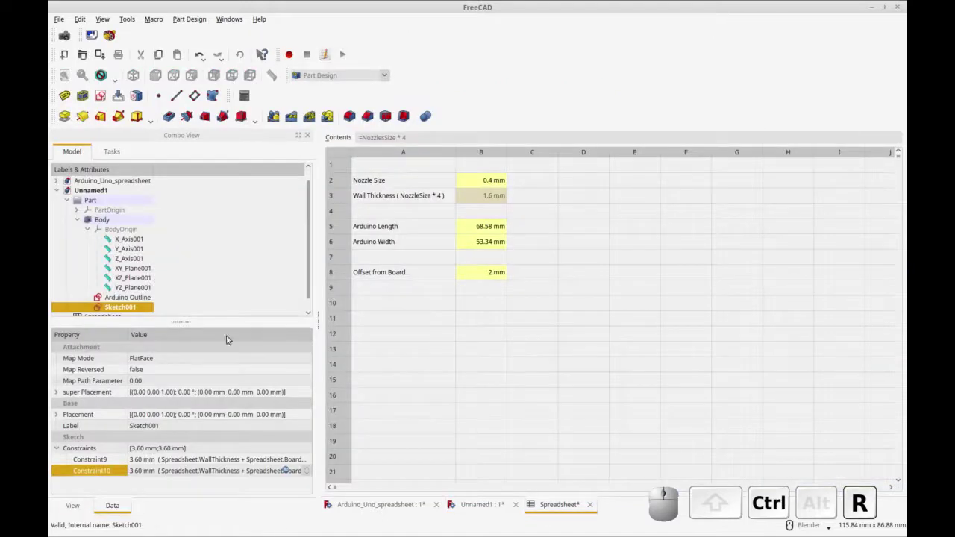
key(ctrl+Tab)
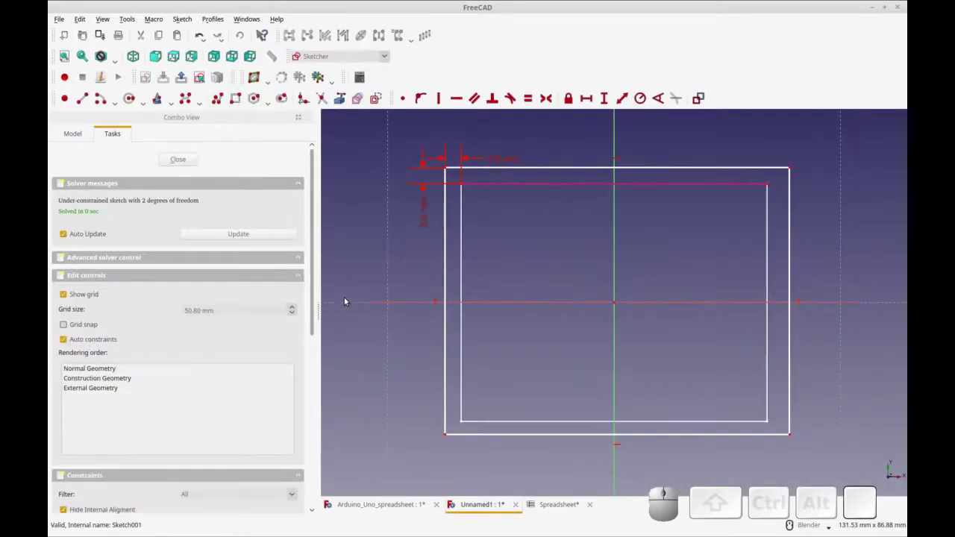
Step: Make the outer rectangle's upper corners symmetric about the vertical axis and its left corners symmetric about the horizontal axis
click(446, 169)
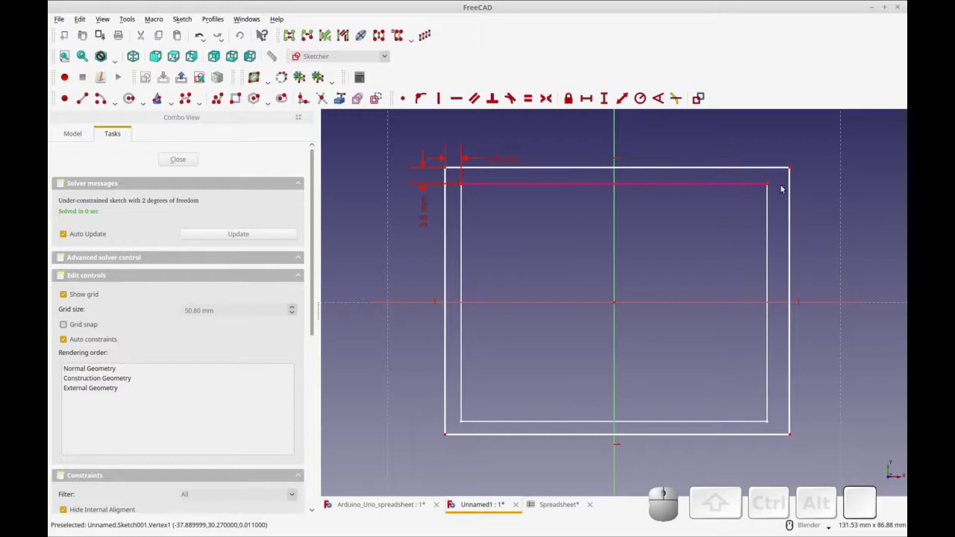
click(790, 169)
click(614, 234)
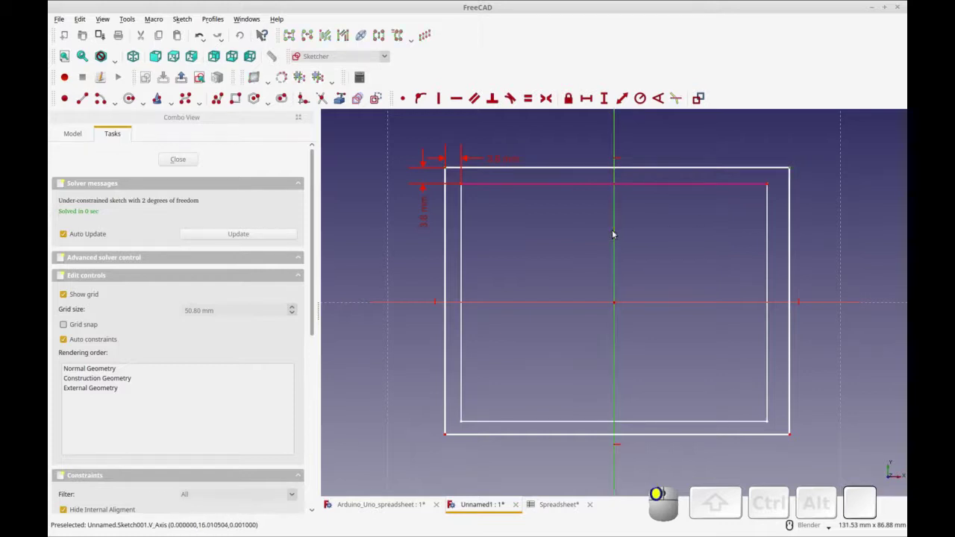
click(545, 100)
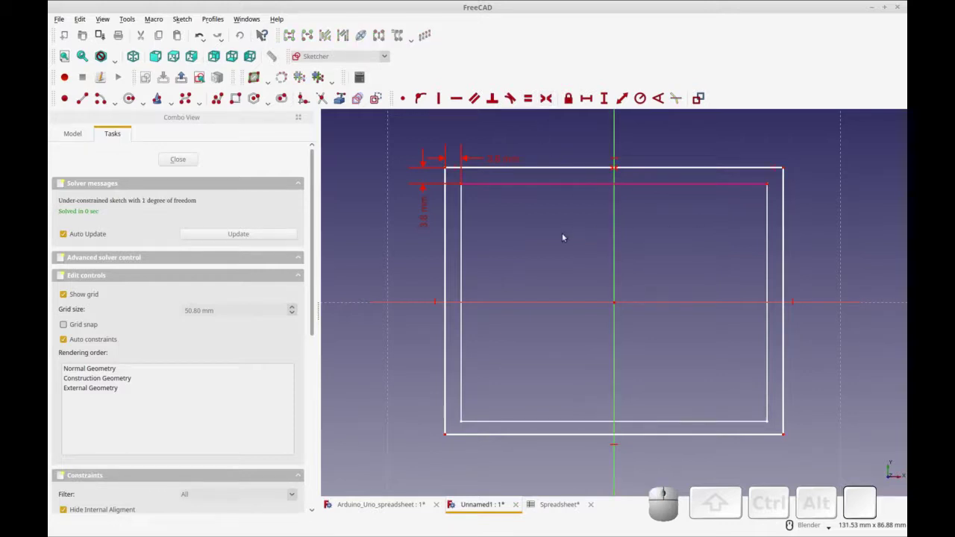
click(446, 434)
click(585, 302)
click(546, 100)
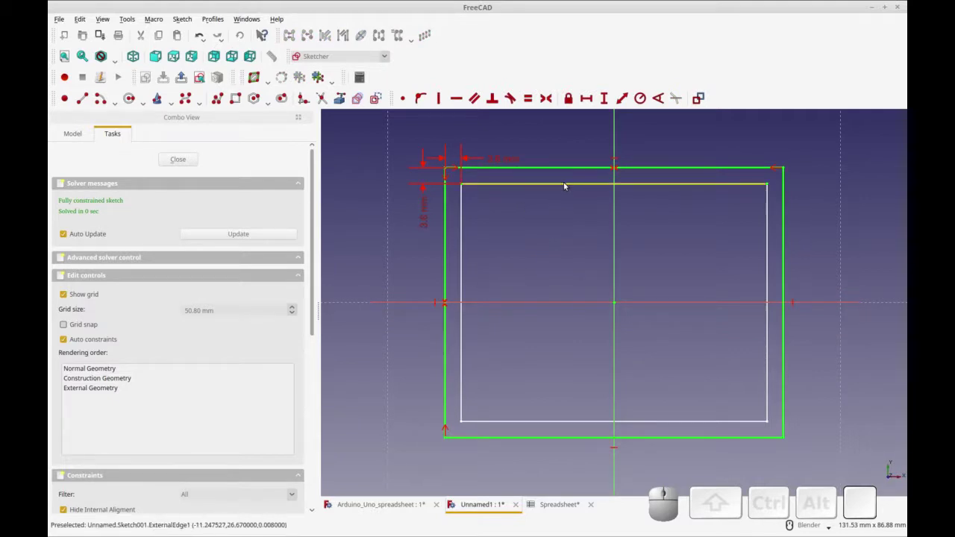
click(449, 173)
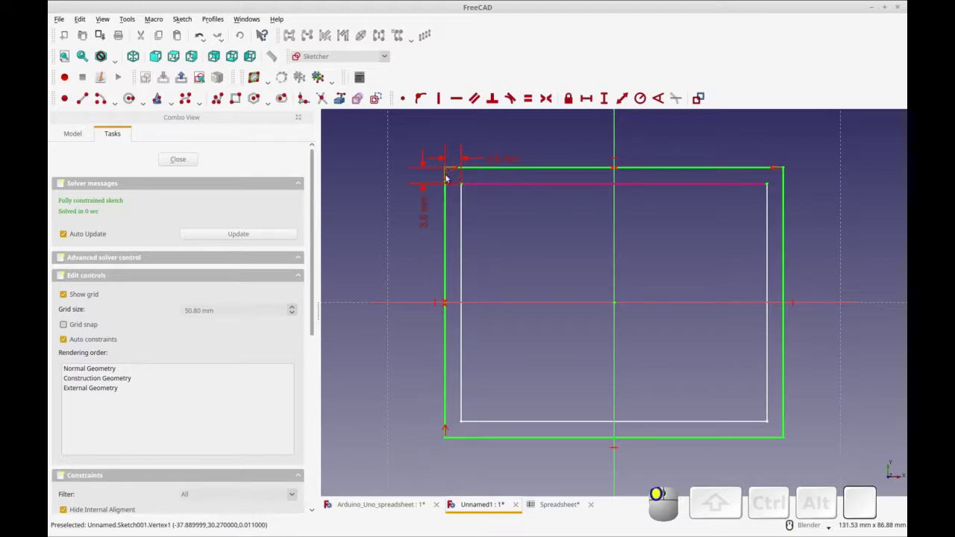
click(614, 303)
click(585, 98)
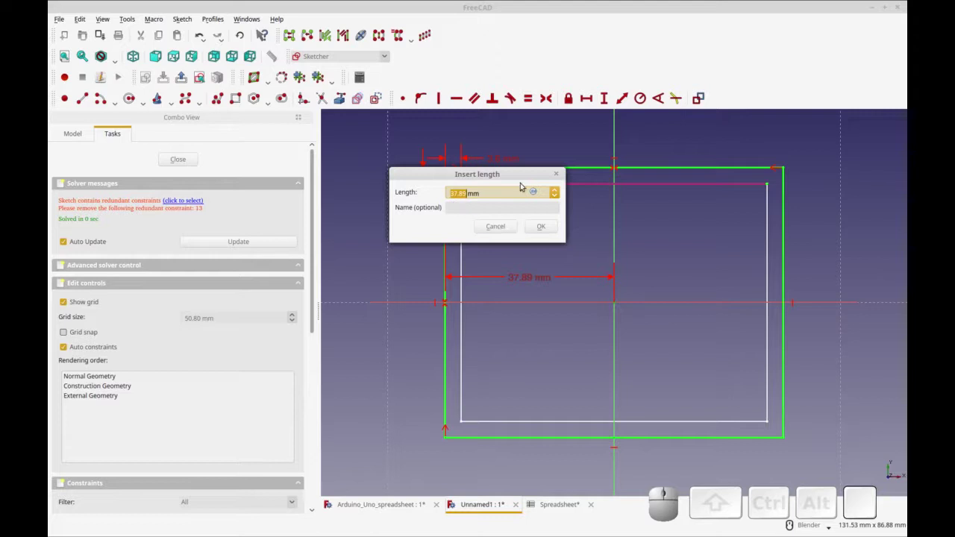
click(491, 227)
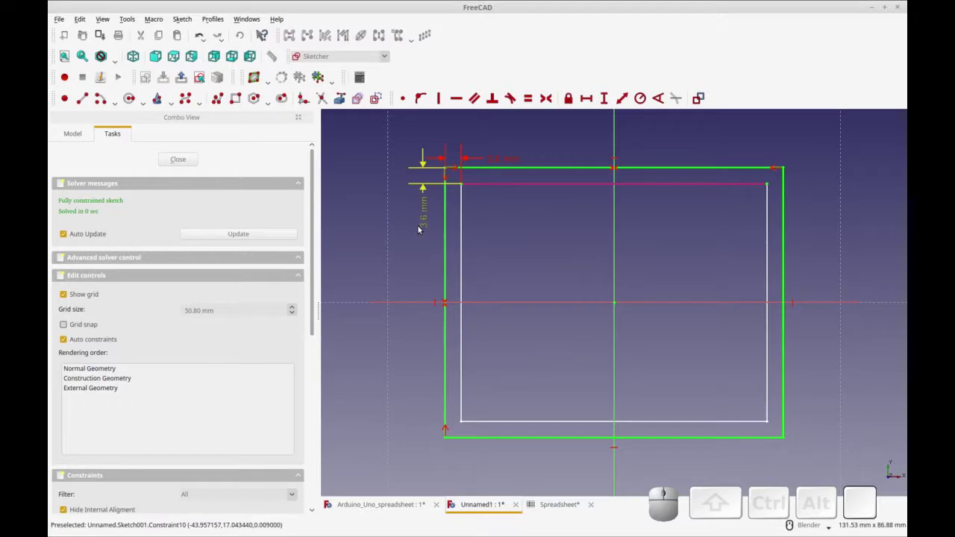
Step: Close the case outline sketch and rename it Project Box Outer
click(165, 161)
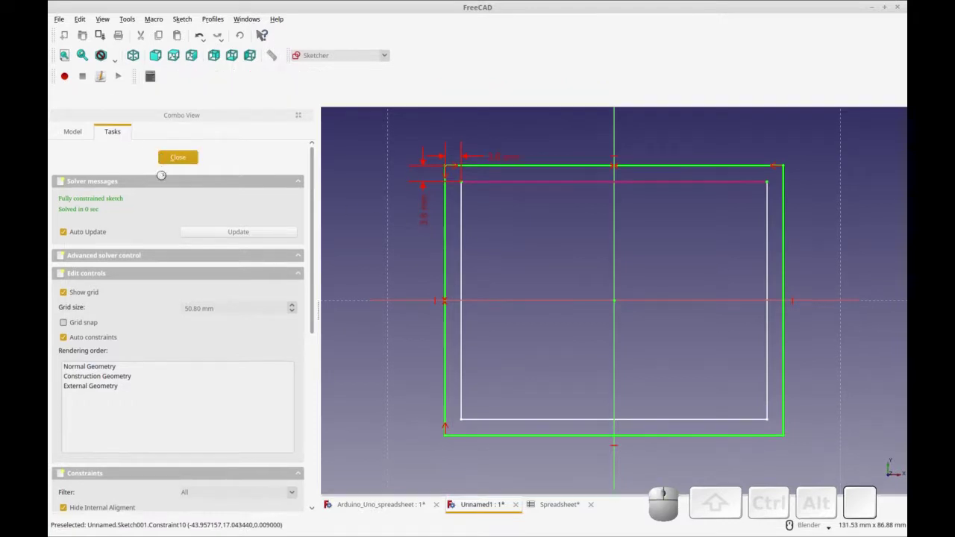
scroll(180, 276, down, 1)
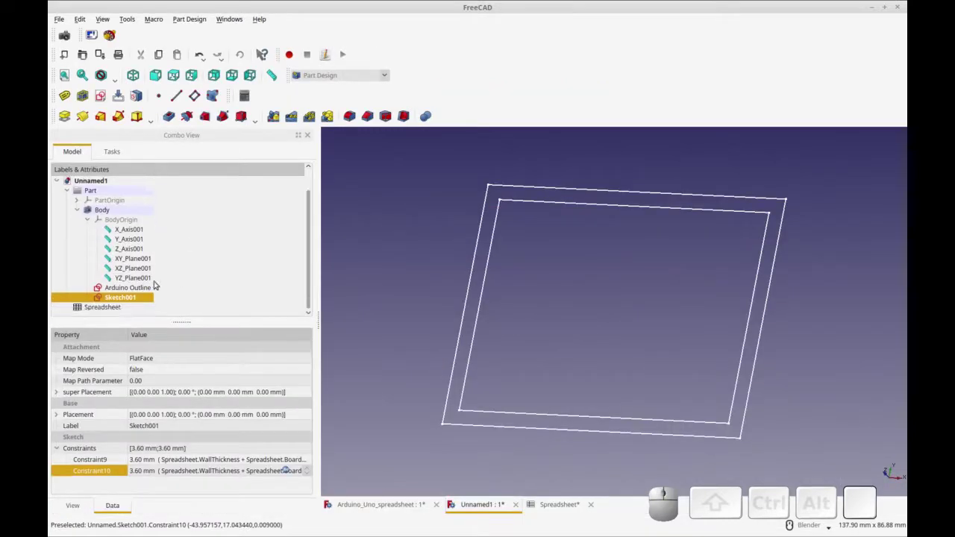
key(F2)
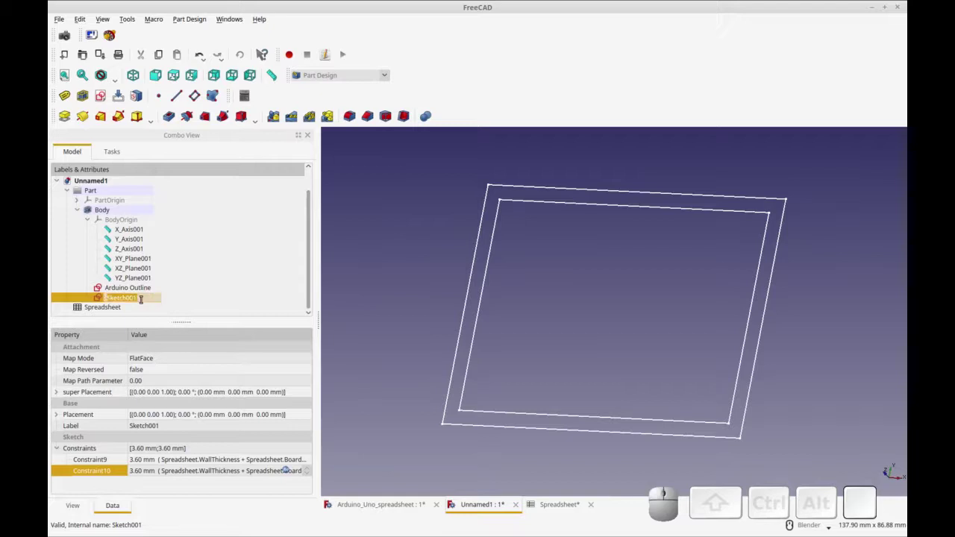
text(Por)
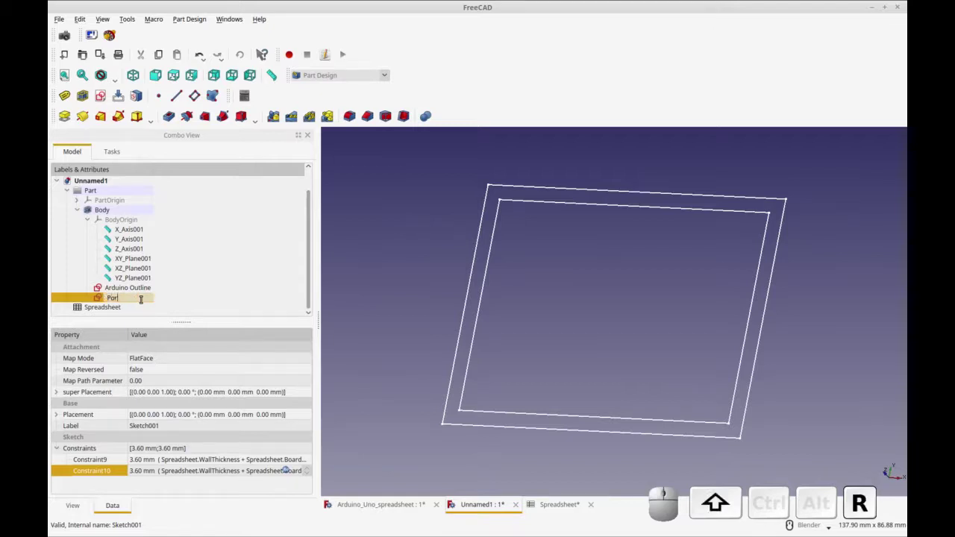
text(ject BoxOuter)
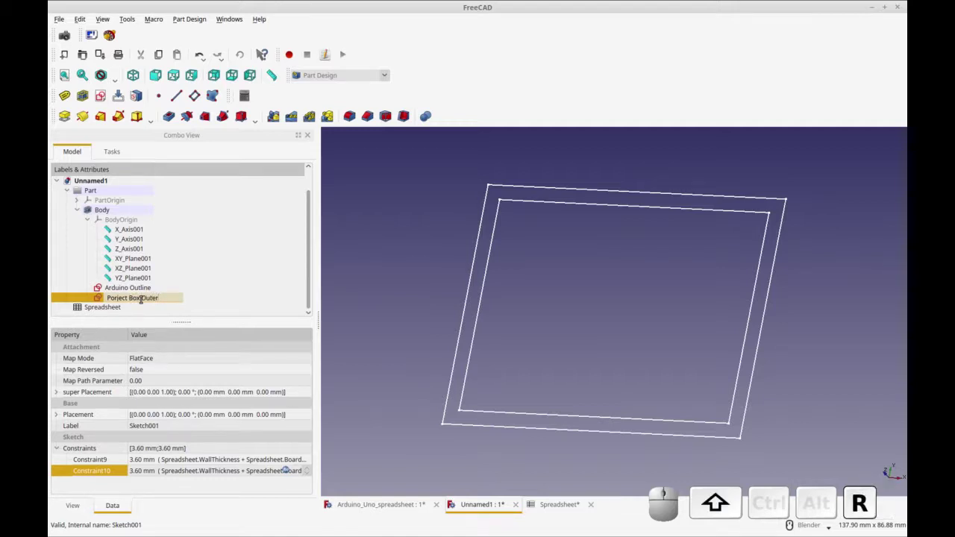
key(Home)
key(Right)
key(Delete)
key(Right)
text(o)
key(Return)
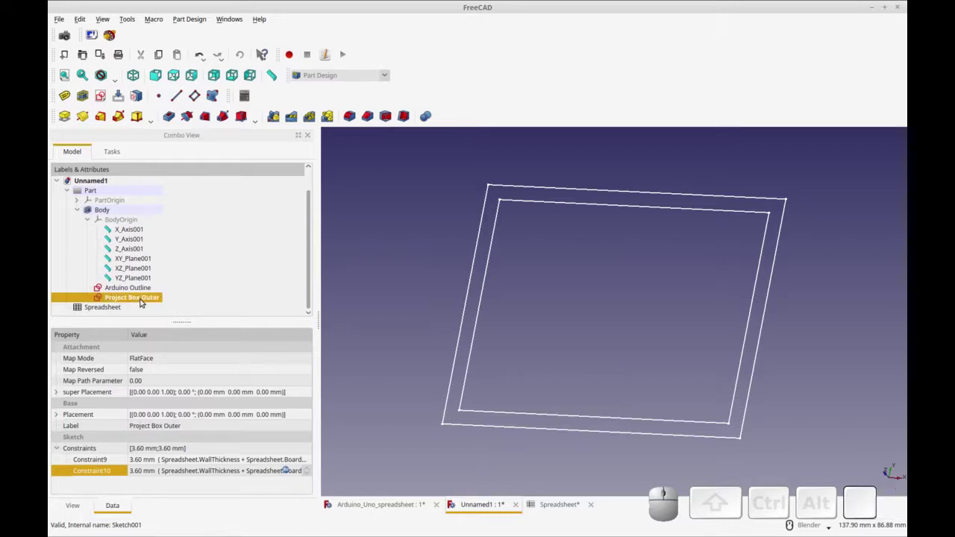
Step: Pad the Project Box Outer sketch to a length of 10 mm
key(ctrl+r)
click(66, 118)
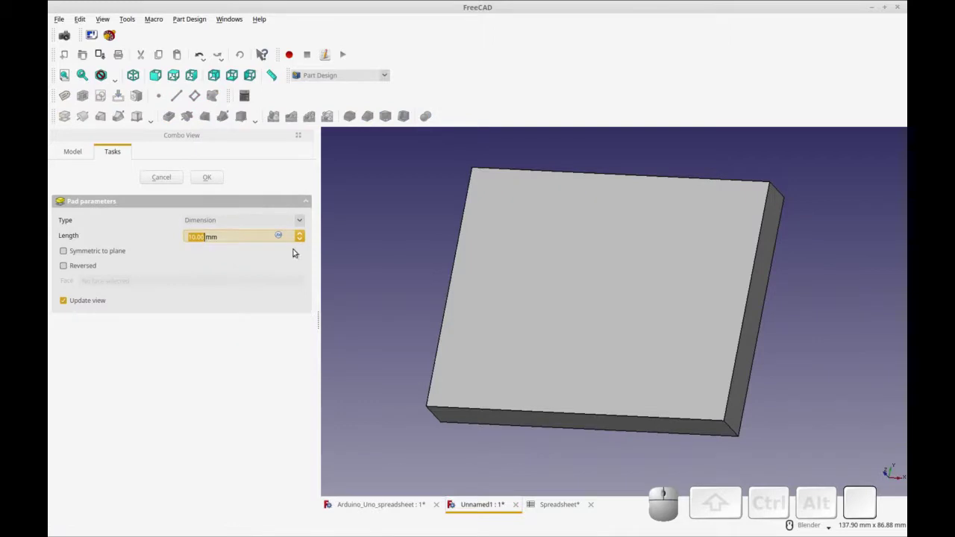
click(208, 178)
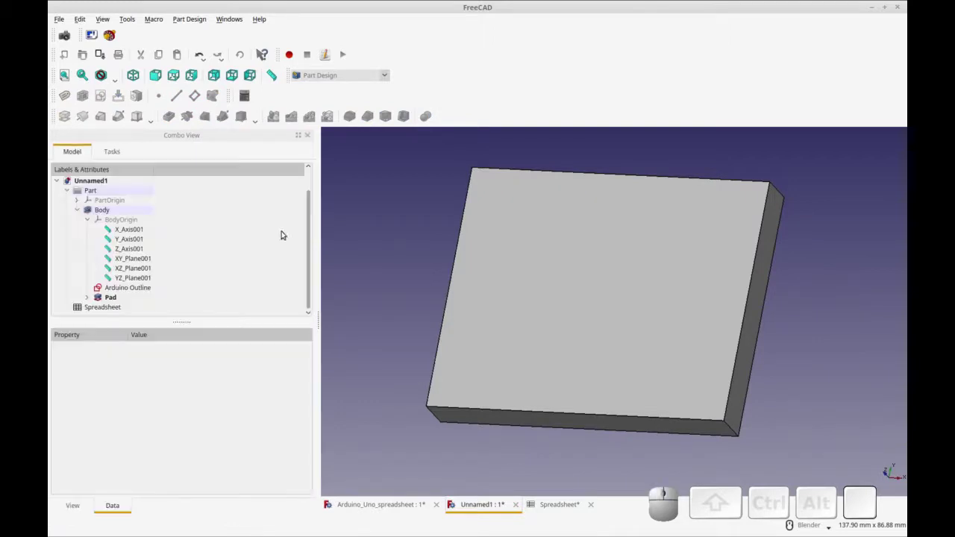
Step: Create a new sketch on the upper face of the pad
key(ctrl+r)
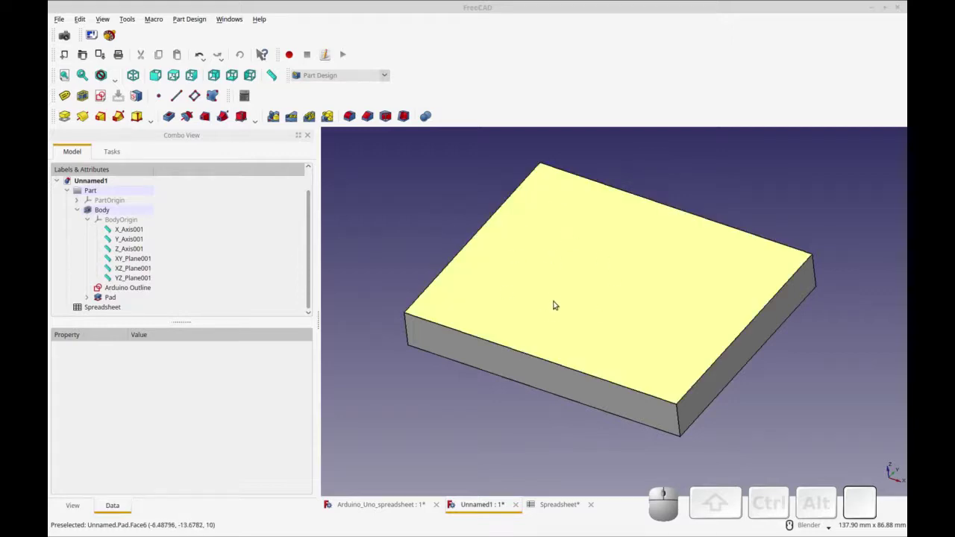
click(573, 273)
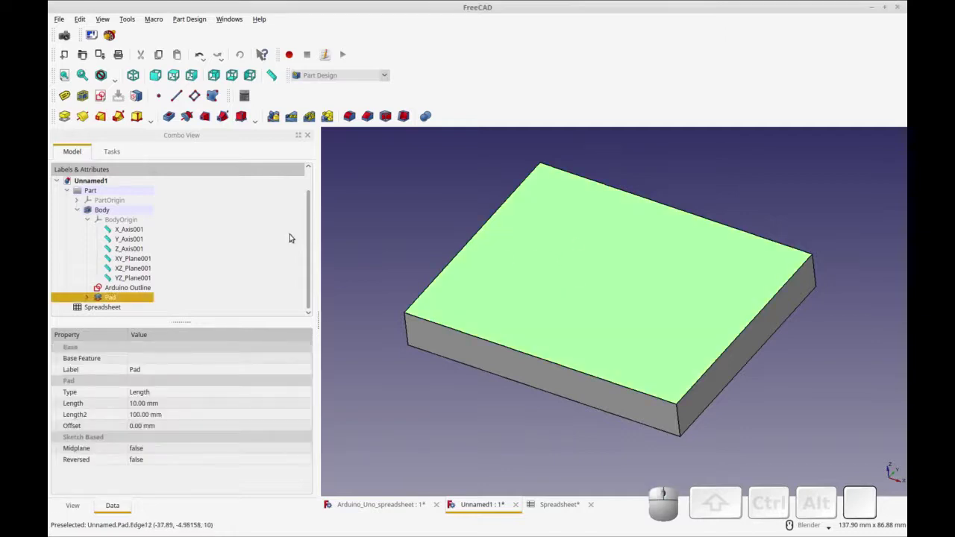
click(100, 96)
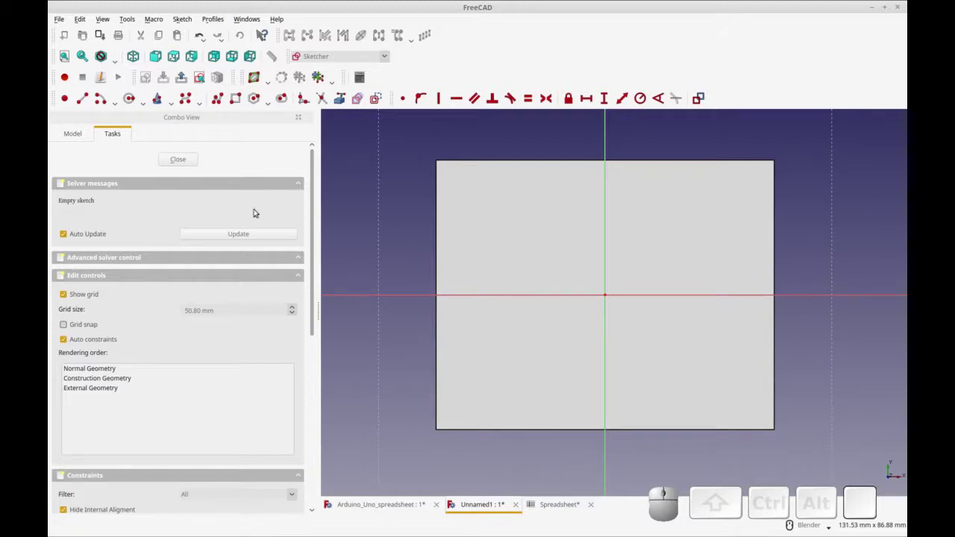
Step: Sketch a rectangle about 70 mm by 52 mm on the pad's upper face and move its upper-left corner just outside the face
click(235, 98)
click(457, 191)
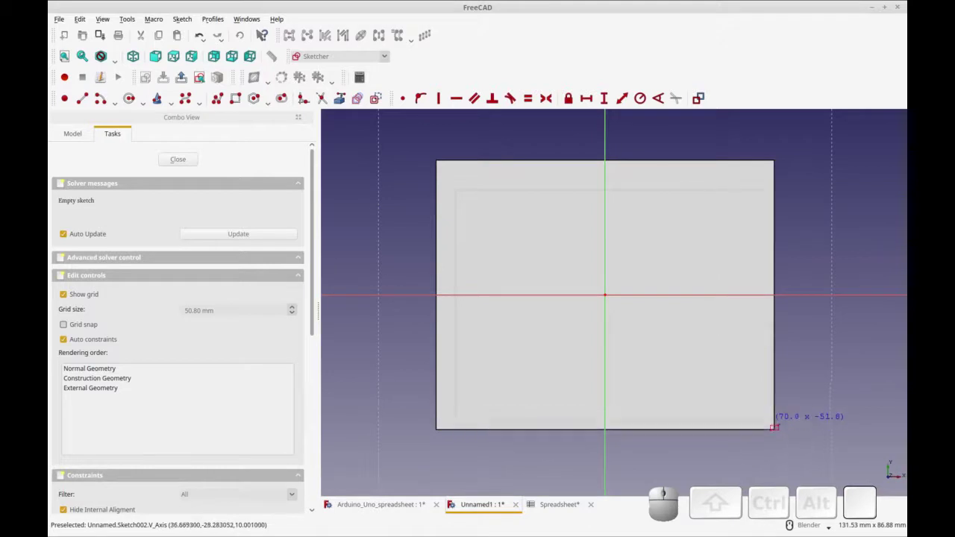
click(774, 428)
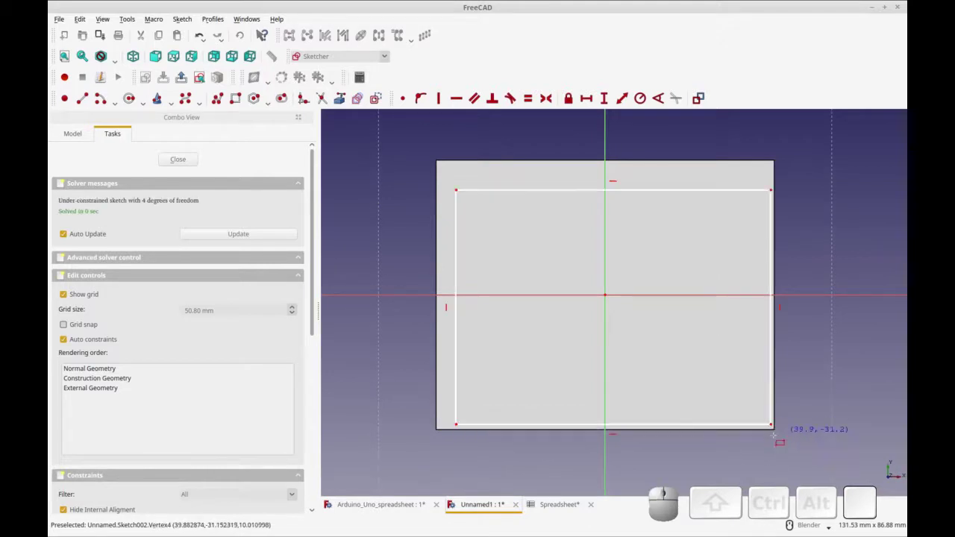
drag(454, 193, 435, 155)
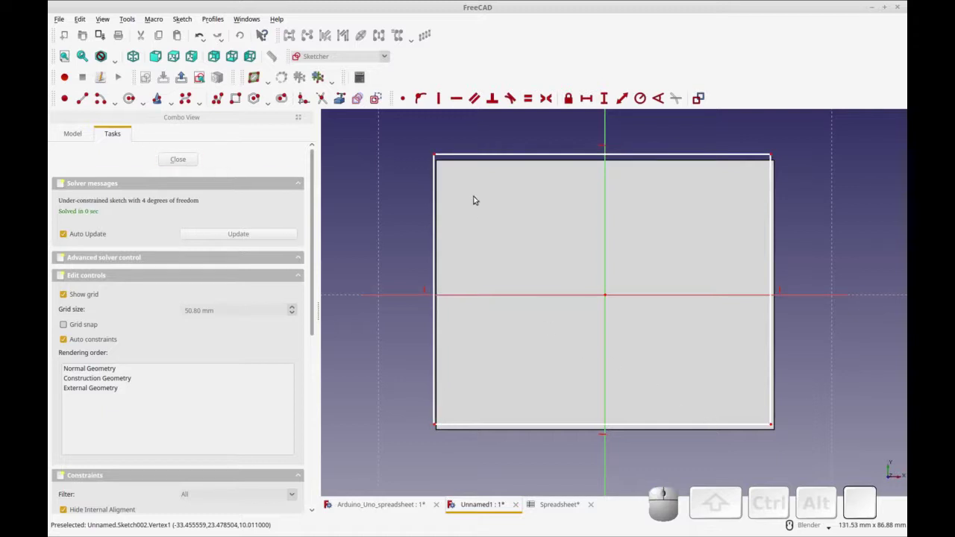
Step: Link the upper edge of the Arduino outline as external geometry, hiding the pad while picking the edge and showing it again
click(72, 133)
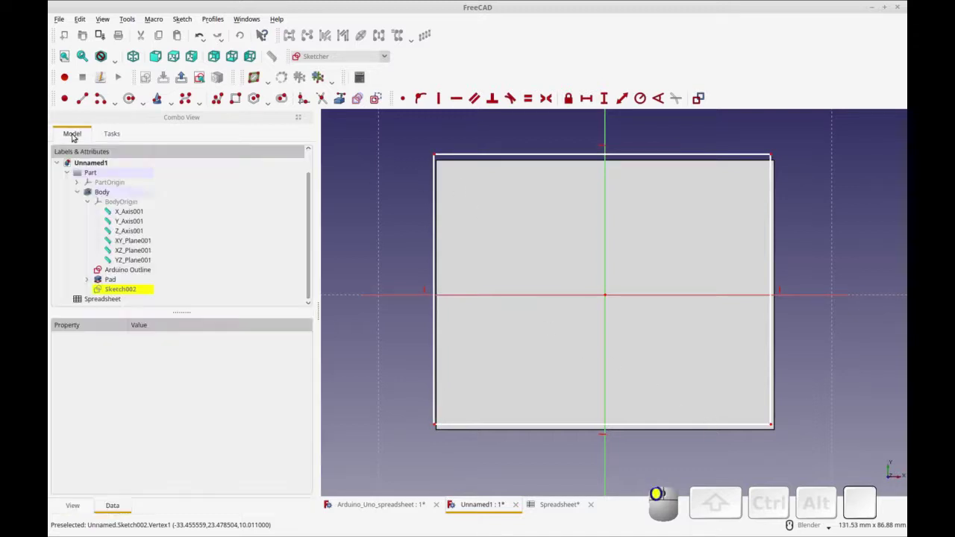
click(119, 279)
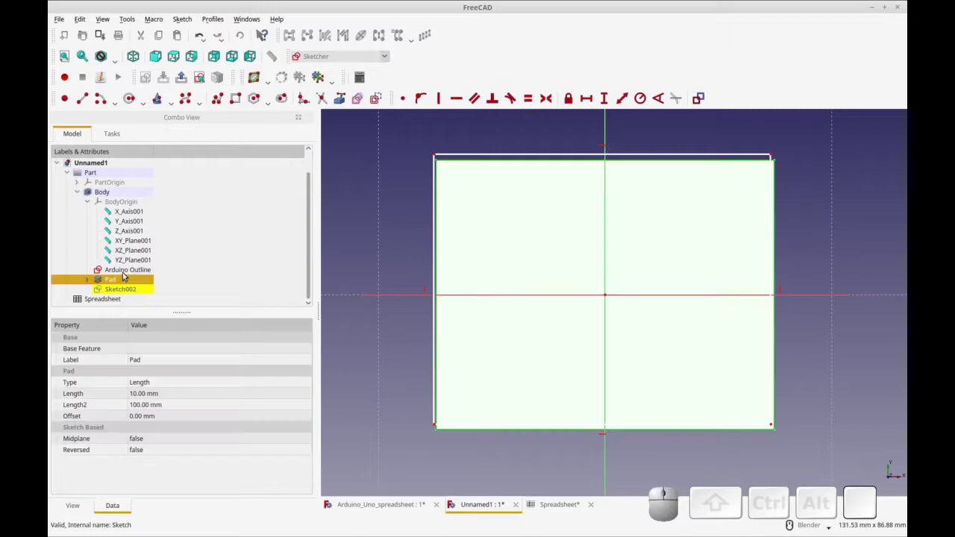
key(space)
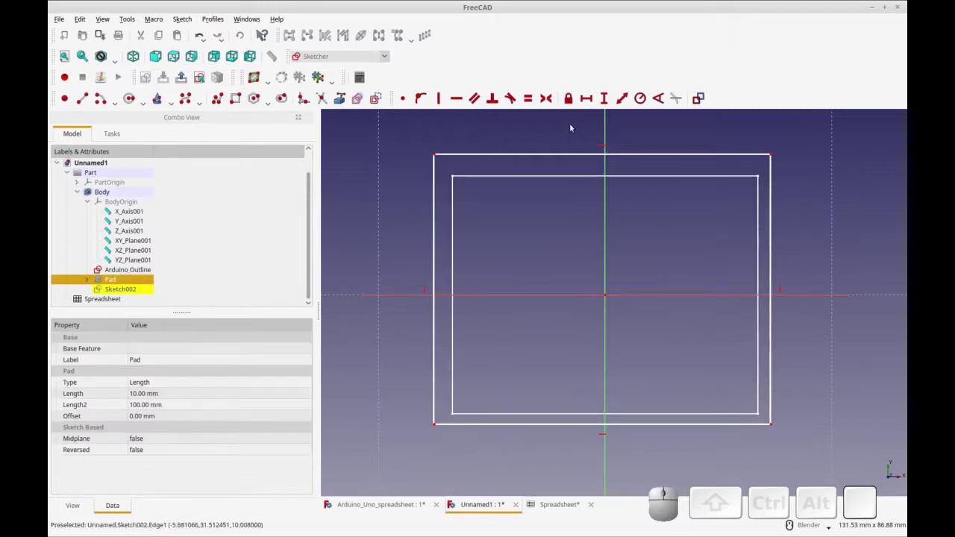
click(356, 102)
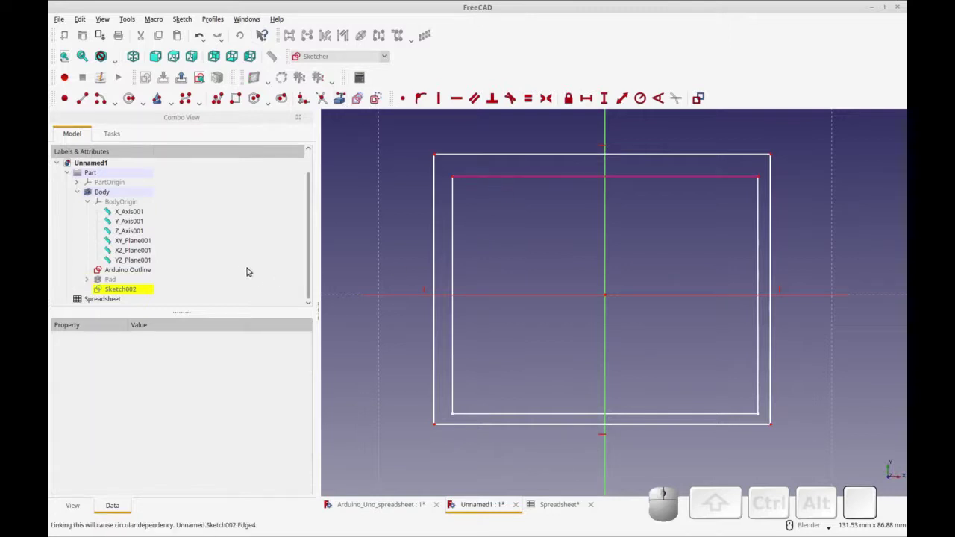
click(109, 281)
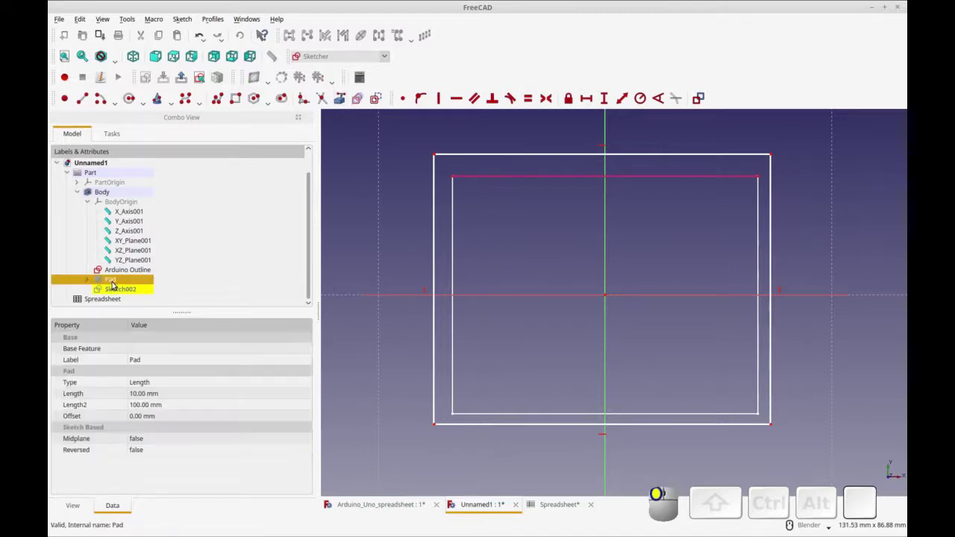
key(space)
middle_drag(570, 222, 553, 194)
right_click(529, 153)
Step: Constrain the horizontal distance between the rectangle's upper-left corner and the linked edge's left endpoint to Spreadsheet.BoardOffset and reposition the dimension
click(422, 179)
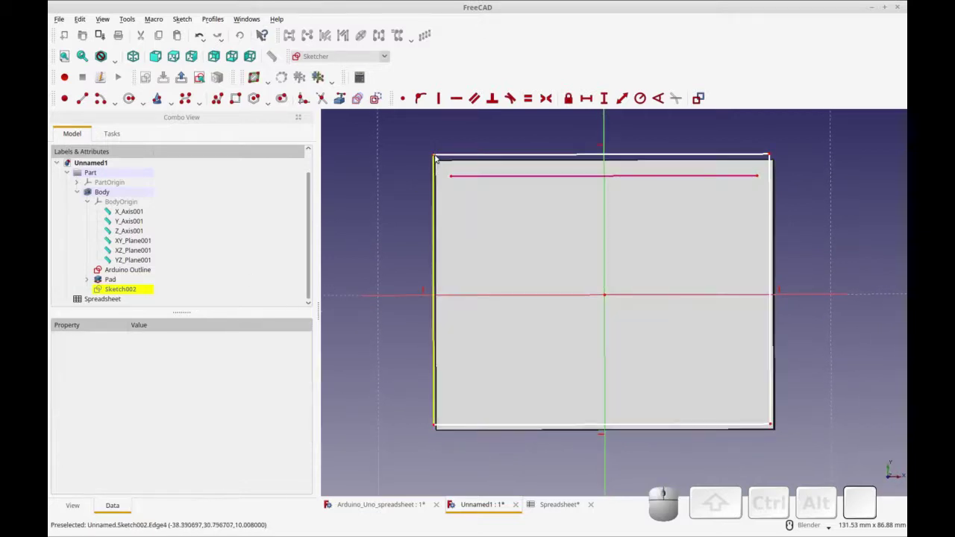
click(433, 158)
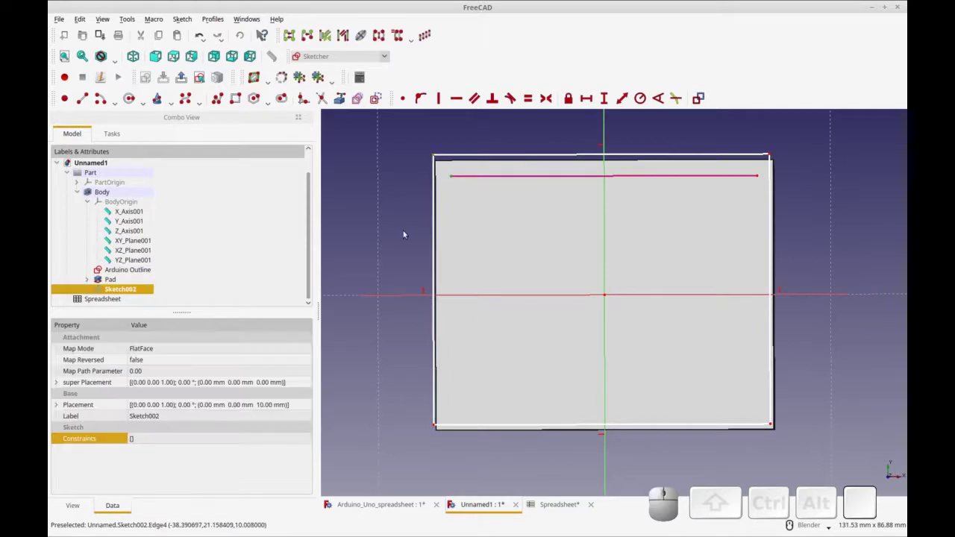
click(586, 98)
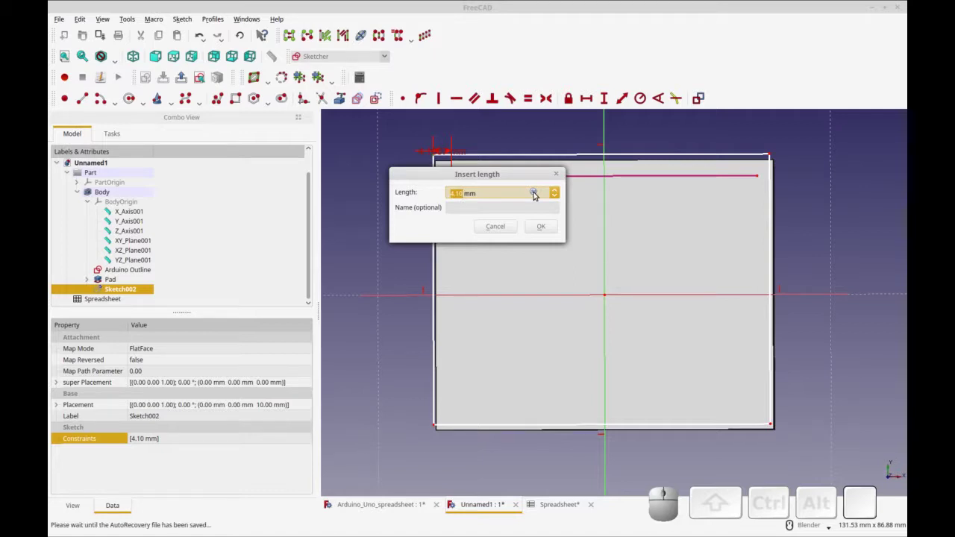
key(ctrl+r)
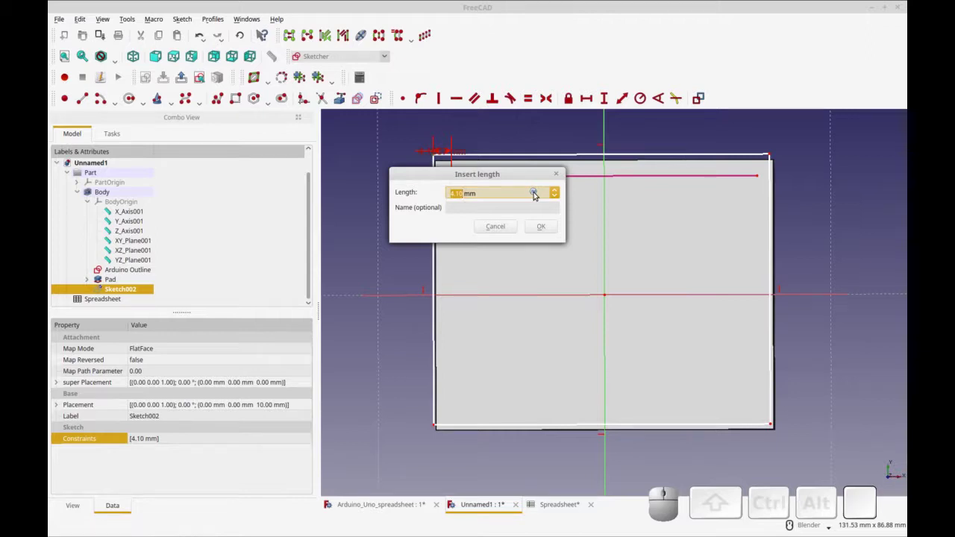
click(534, 193)
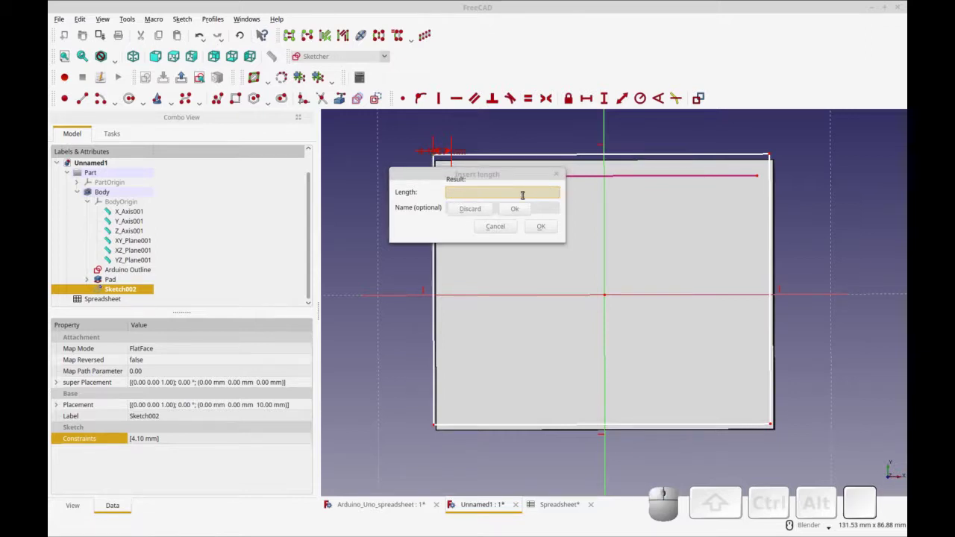
text(Spread)
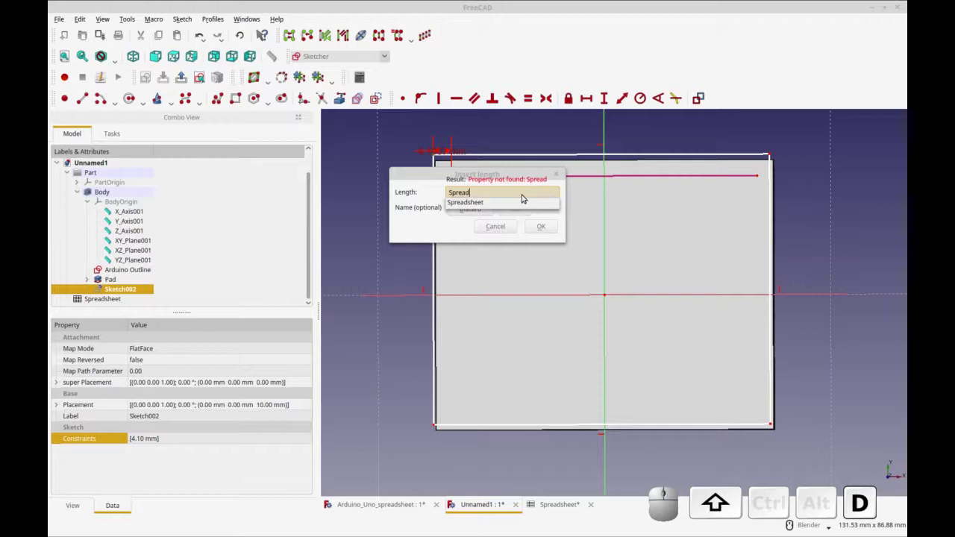
key(Down)
text(Board)
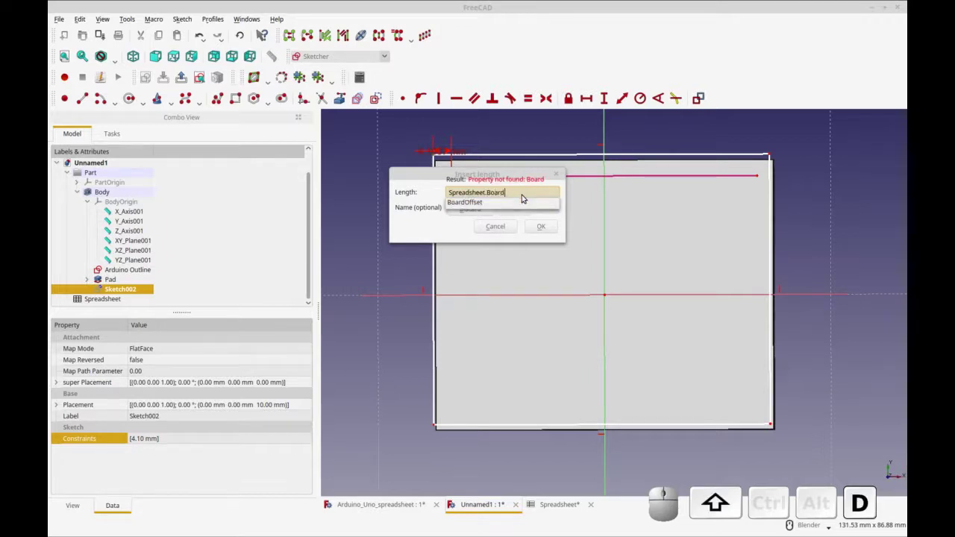
key(Down)
key(Return)
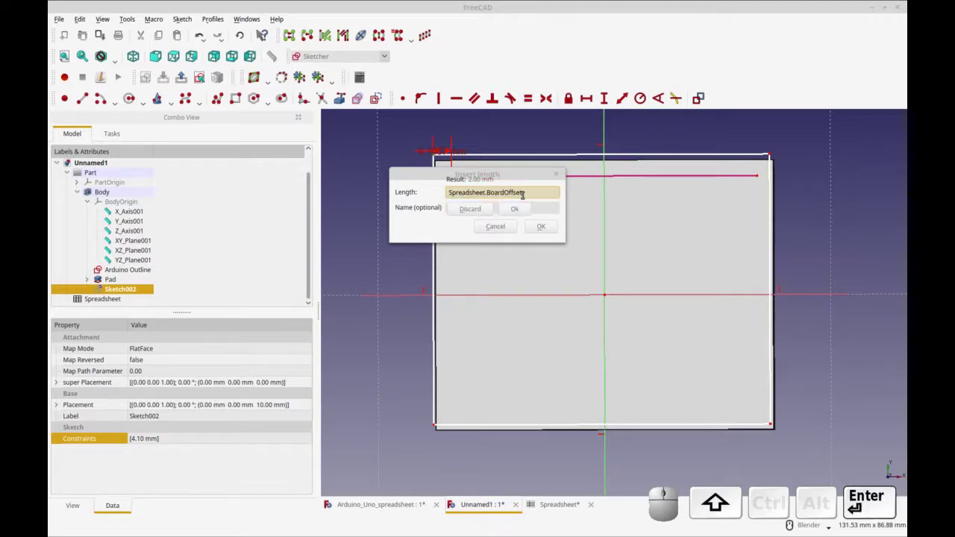
click(514, 209)
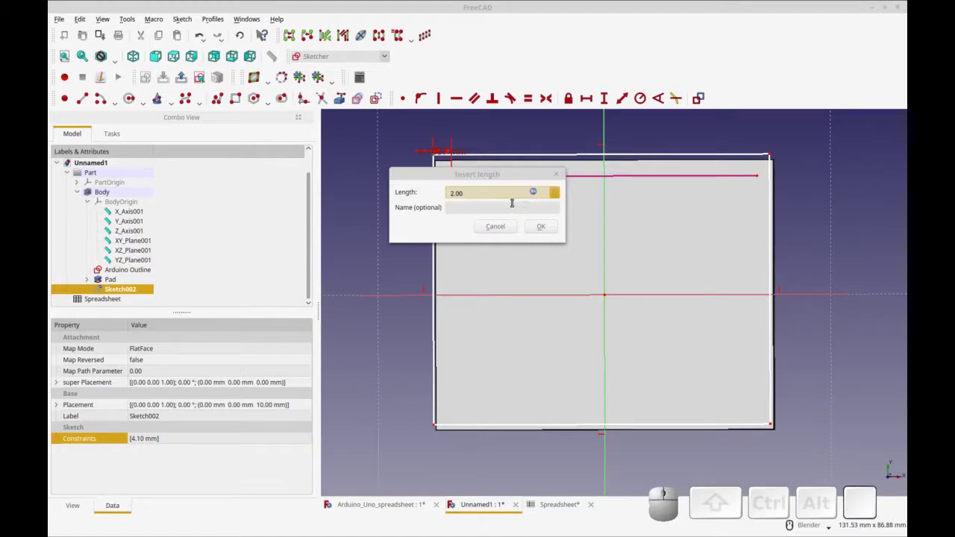
click(541, 226)
mouse_move(445, 149)
mouse_down()
mouse_move(461, 155)
mouse_move(461, 138)
mouse_up()
Step: Add a vertical distance constraint between the rectangle's upper-left corner and the linked edge's left endpoint, accepting the default length
click(441, 152)
click(443, 152)
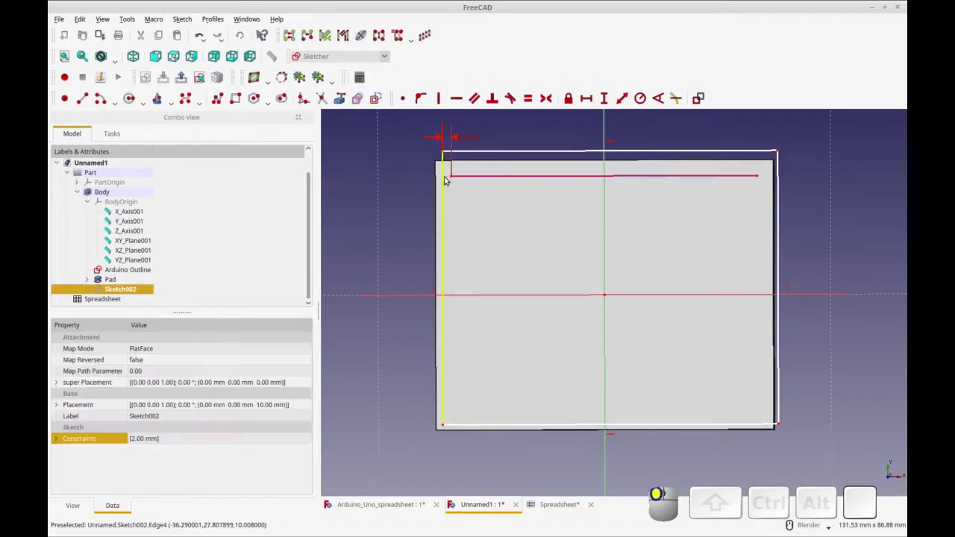
click(452, 176)
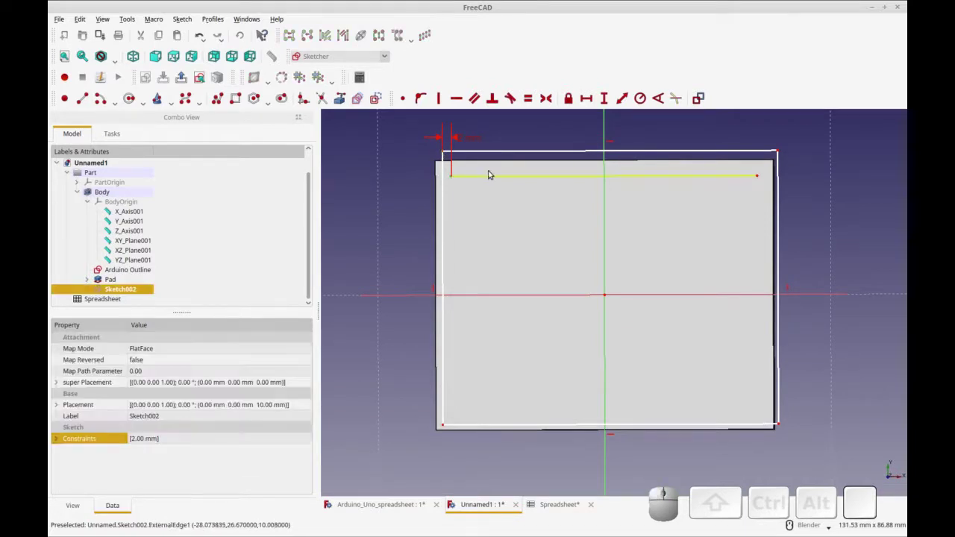
click(604, 98)
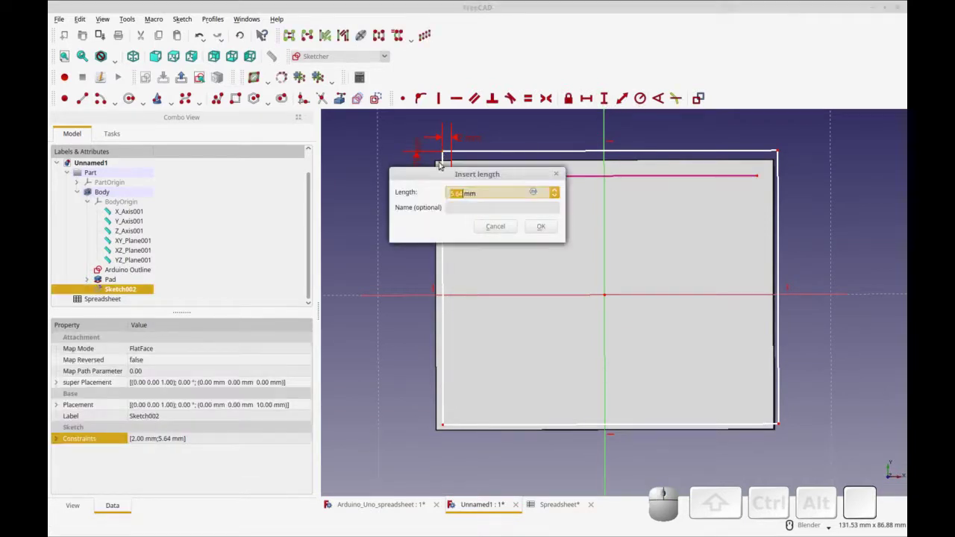
click(541, 228)
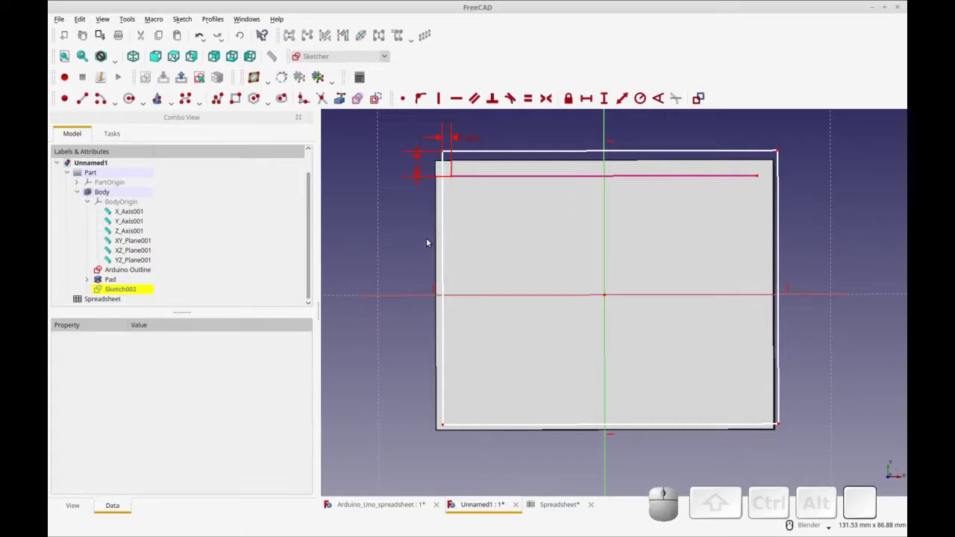
Step: Make the new rectangle's upper corners symmetric about the vertical axis and its left corners symmetric about the horizontal axis, finishing the sketch
click(442, 153)
click(606, 138)
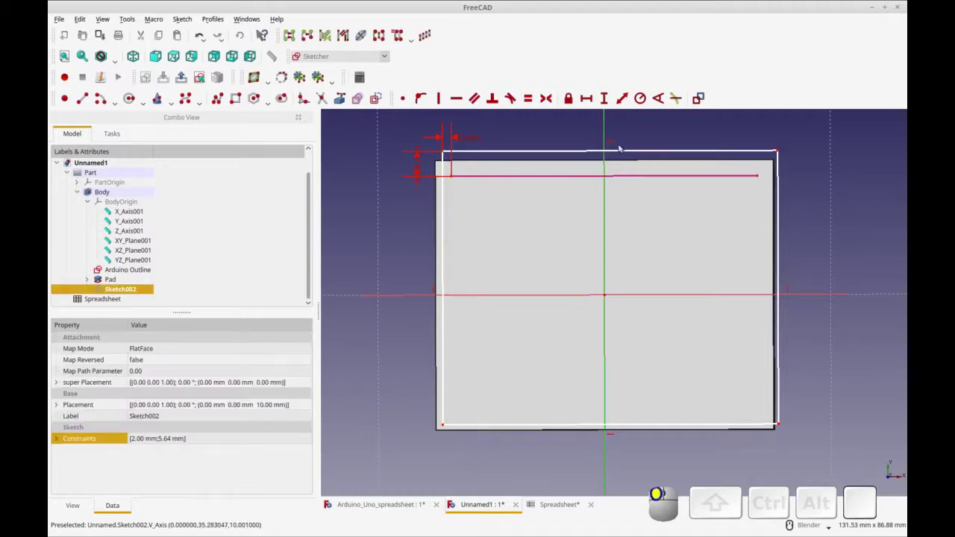
click(777, 152)
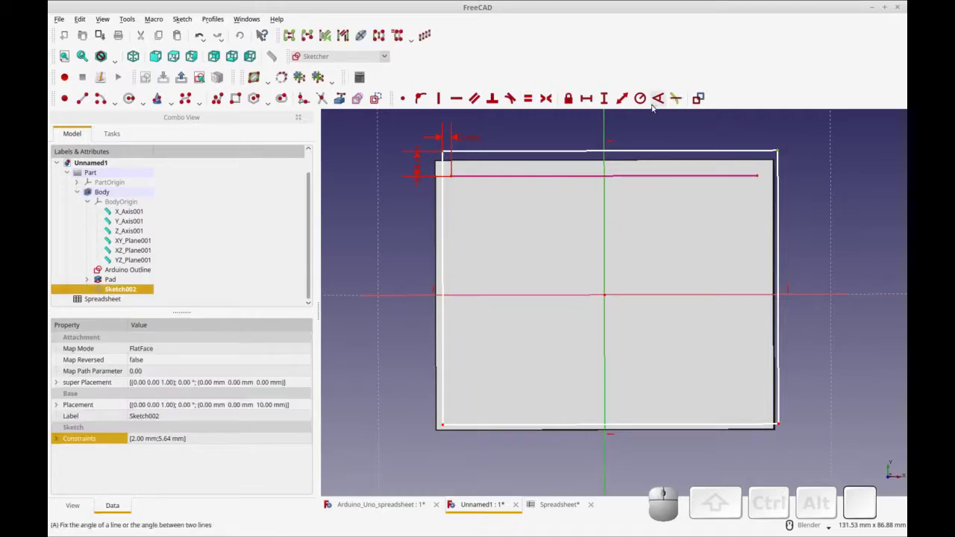
click(545, 99)
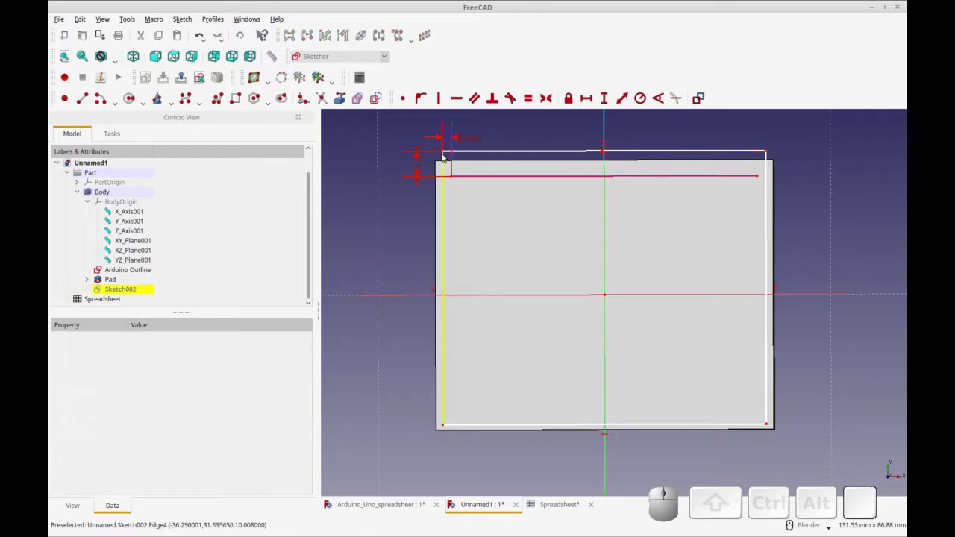
click(443, 160)
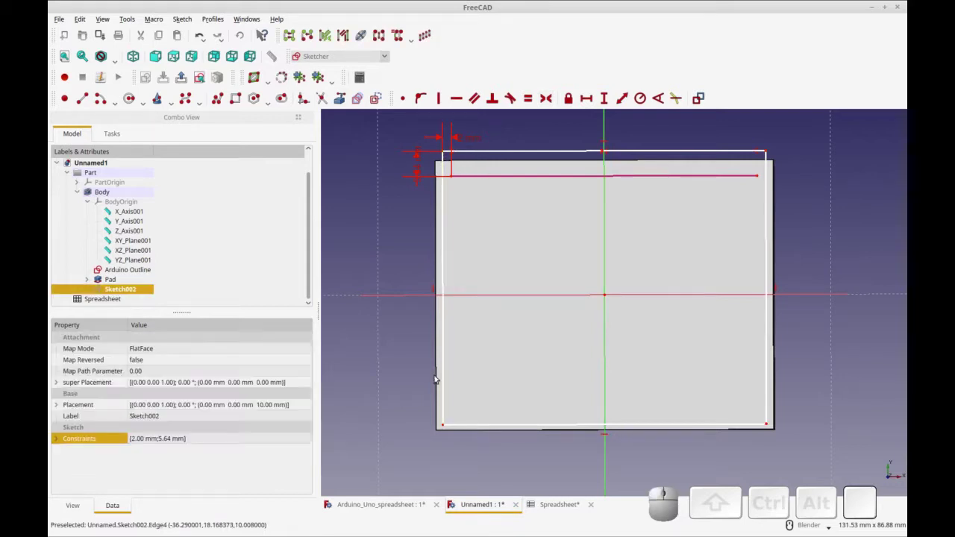
click(478, 294)
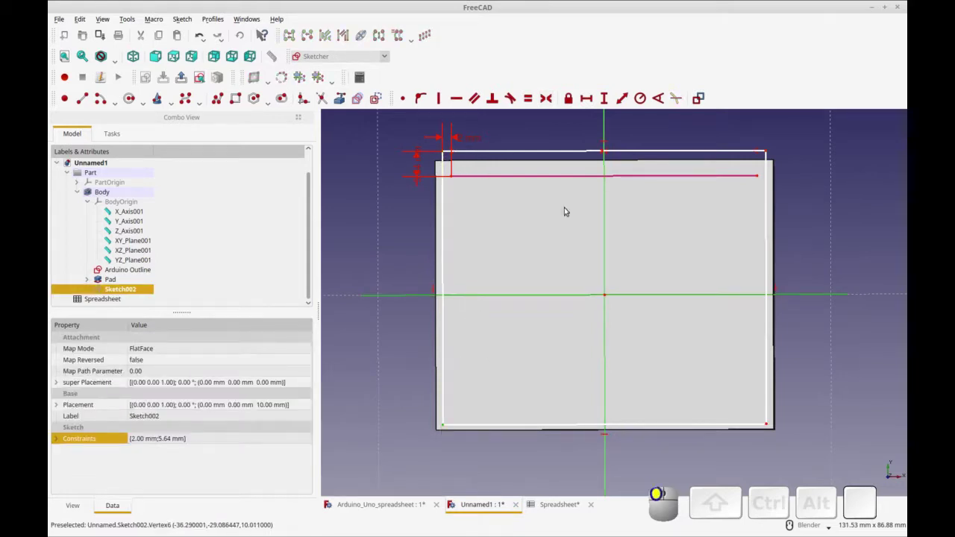
click(546, 99)
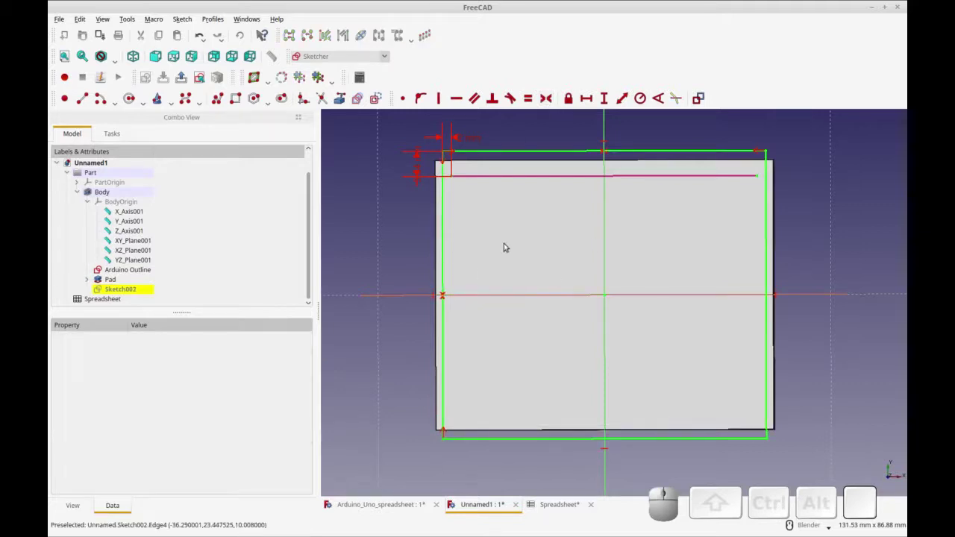
middle_drag(570, 272, 403, 243)
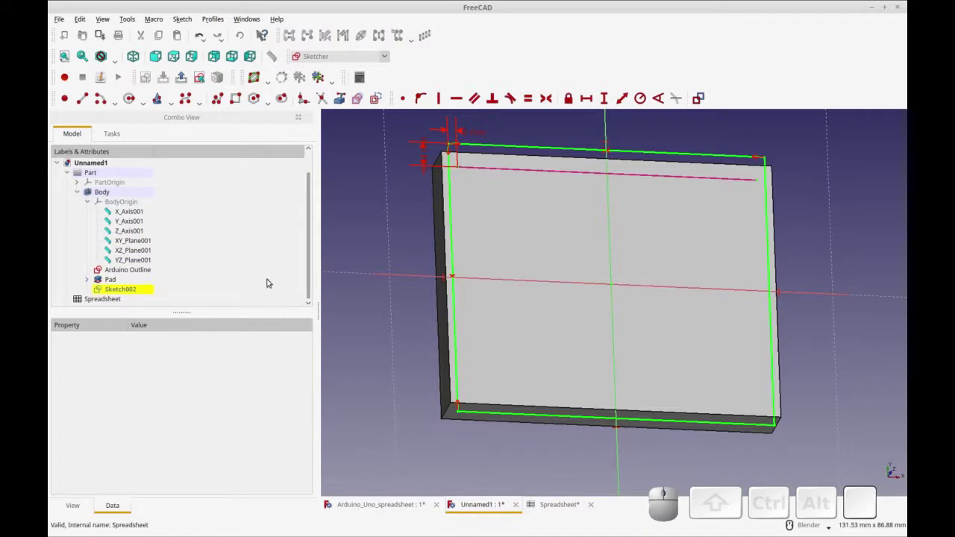
click(116, 135)
click(178, 159)
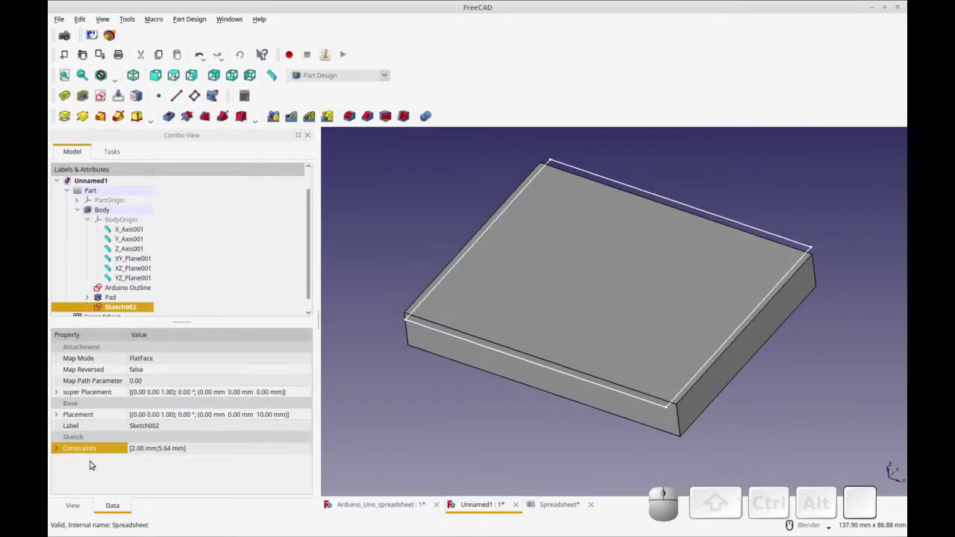
Step: Expand the new sketch's constraints and copy the BoardOffset expression from the horizontal distance constraint
click(57, 449)
click(191, 460)
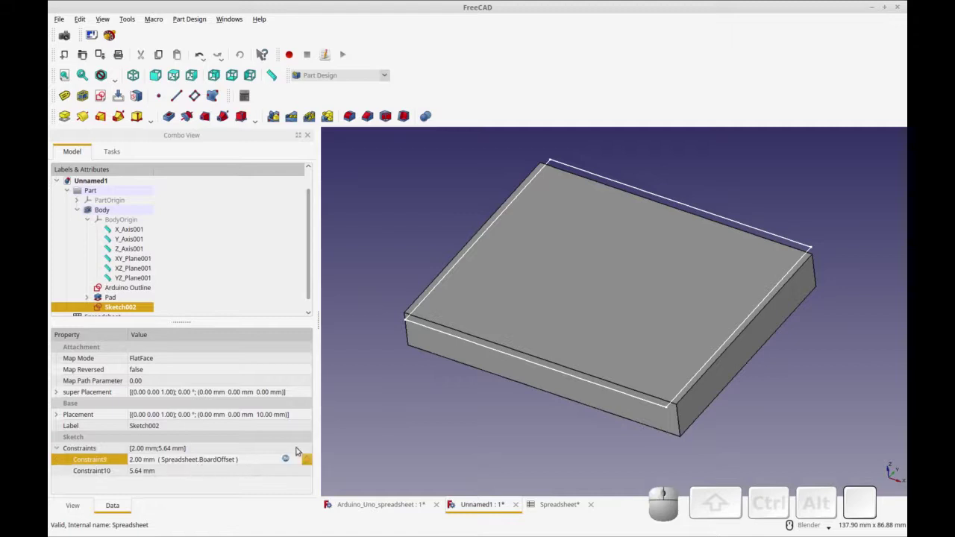
click(287, 460)
key(ctrl+c)
Step: Set the sketch's vertical distance constraint to the copied expression Spreadsheet.BoardOffset
click(197, 475)
click(195, 471)
click(285, 471)
key(ctrl+v)
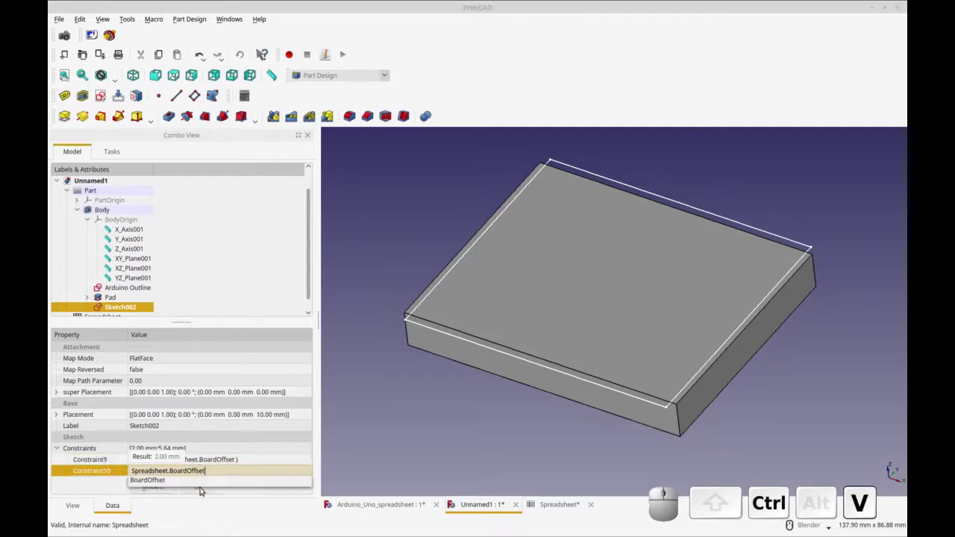
click(200, 490)
click(201, 489)
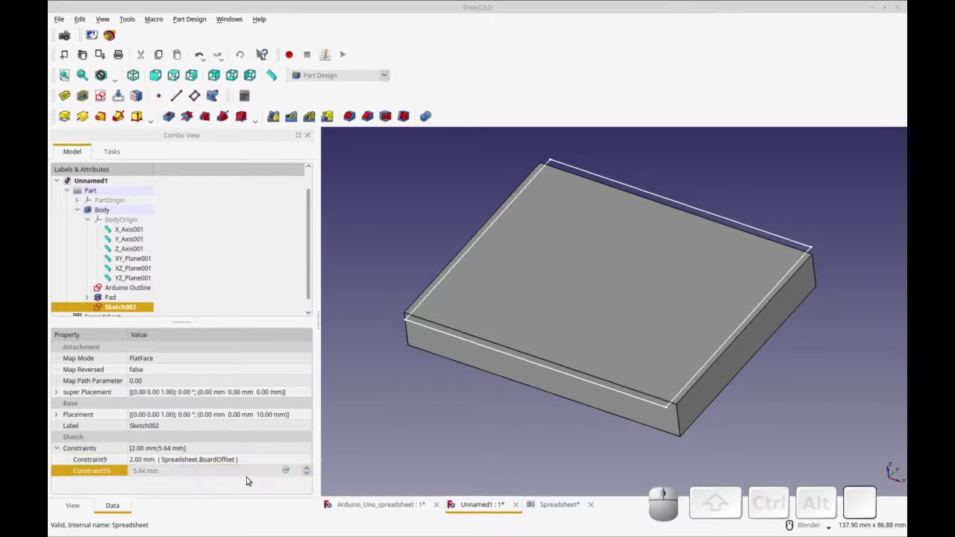
click(286, 471)
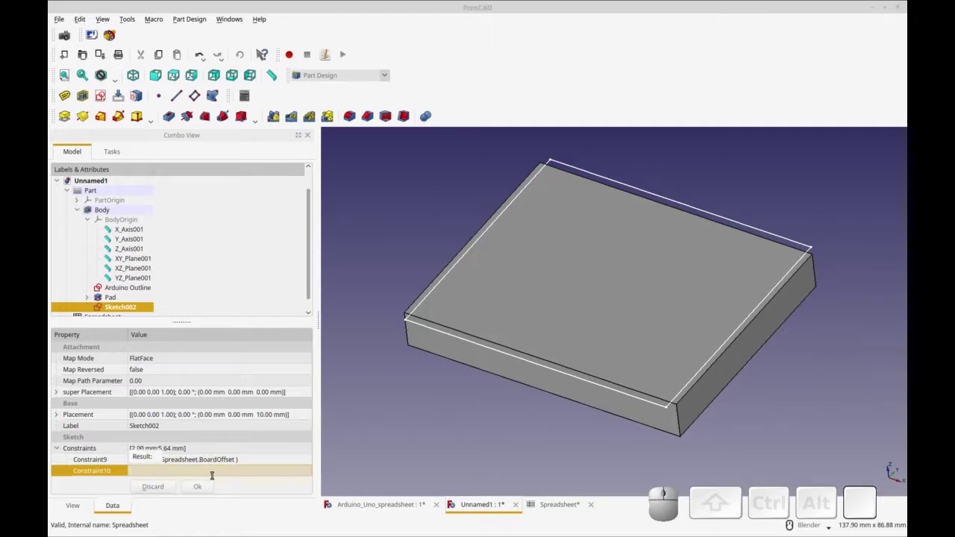
key(ctrl+v)
key(Tab)
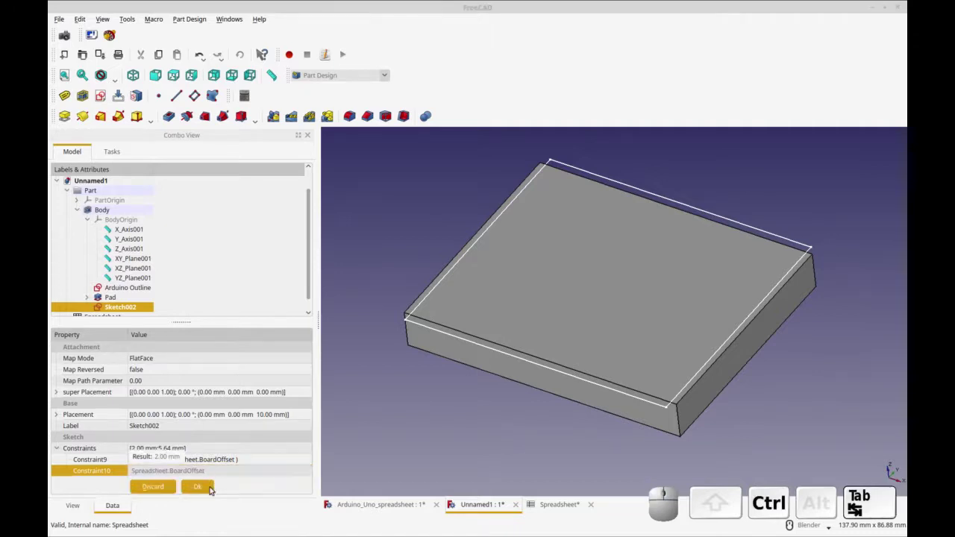
click(208, 489)
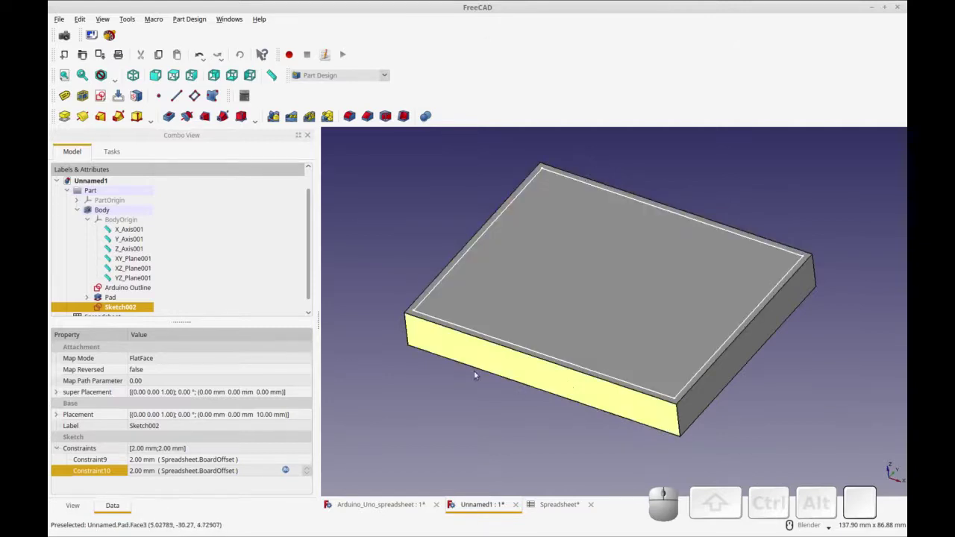
Step: Recompute the document, then pocket the inner rectangle sketch on the pad's top face with the default 5 mm length and recompute again
scroll(284, 275, down, 1)
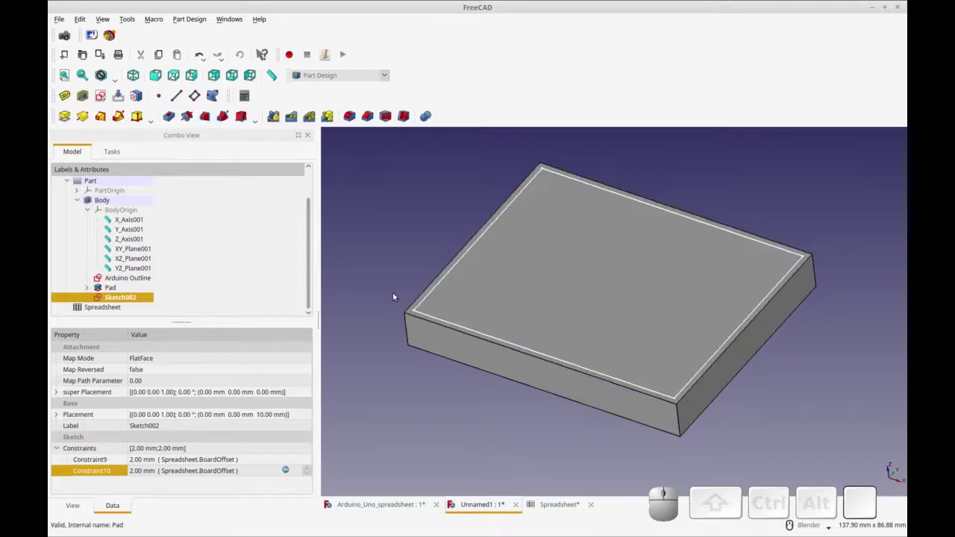
key(ctrl+r)
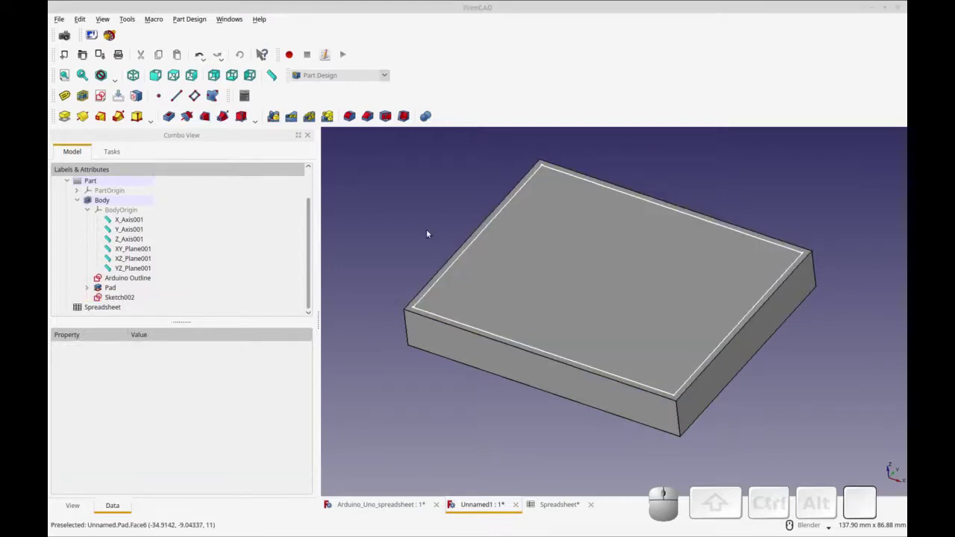
click(128, 298)
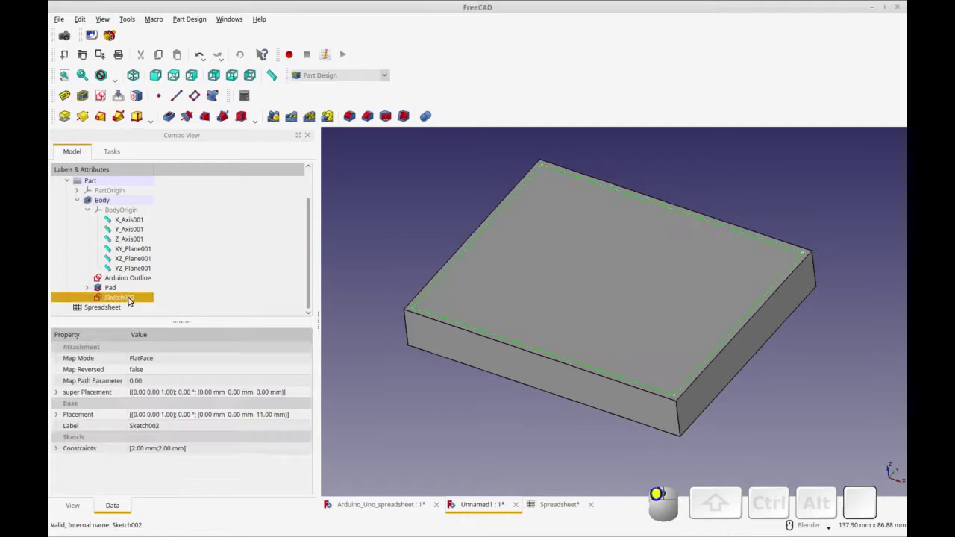
click(168, 117)
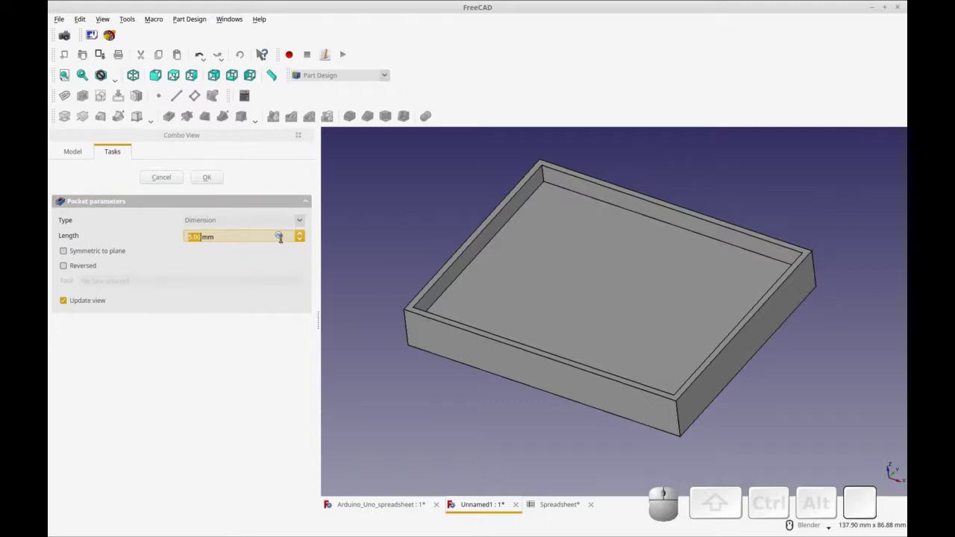
click(207, 177)
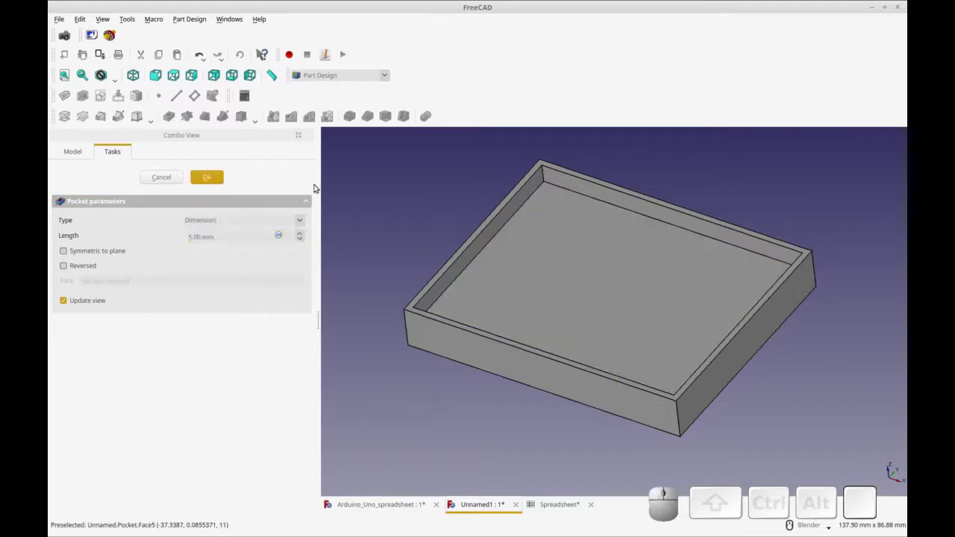
key(ctrl+r)
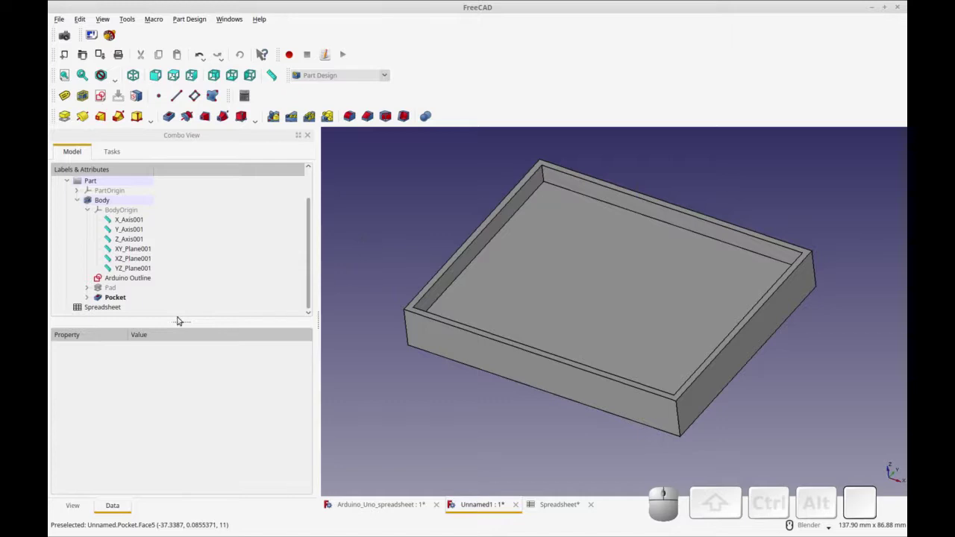
Step: Start an expression for the Pocket's length with the reference Pad.Length
click(118, 297)
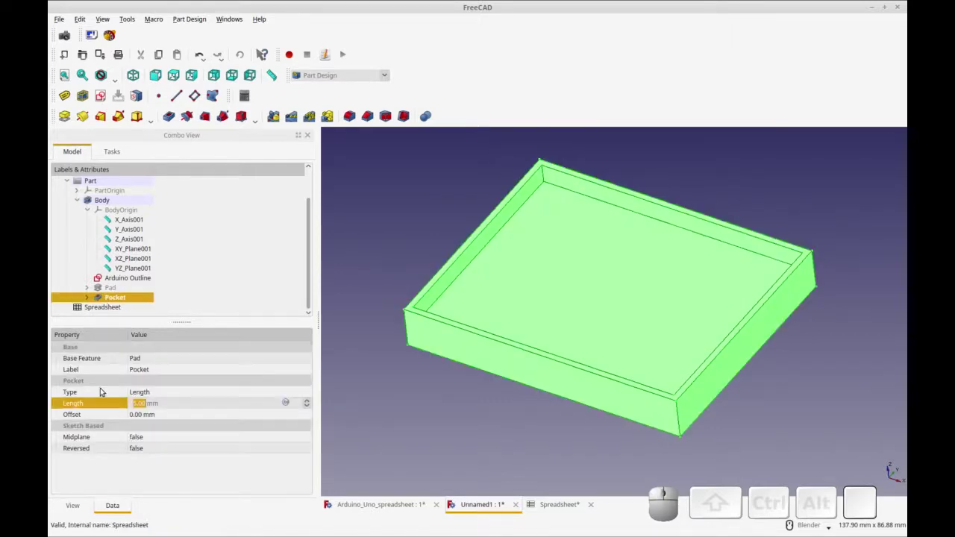
click(285, 403)
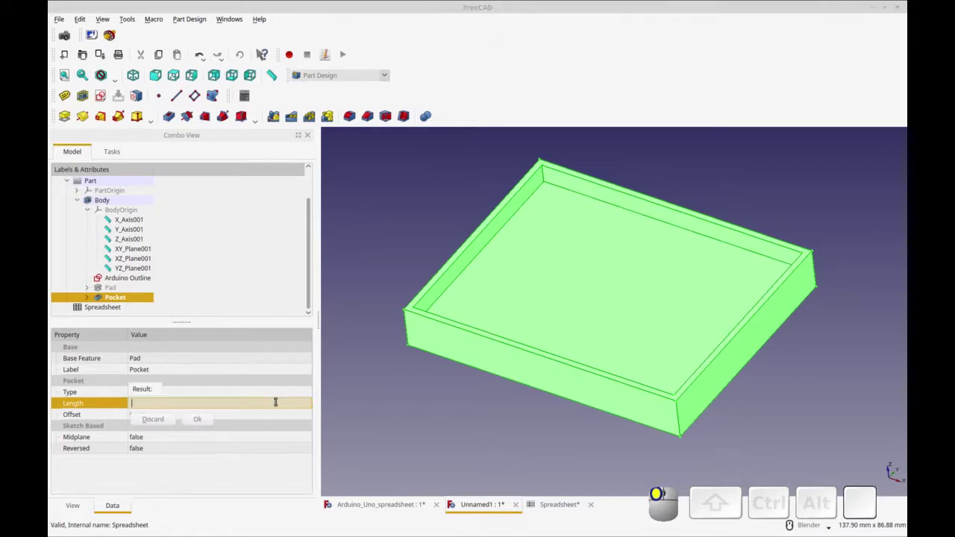
click(553, 505)
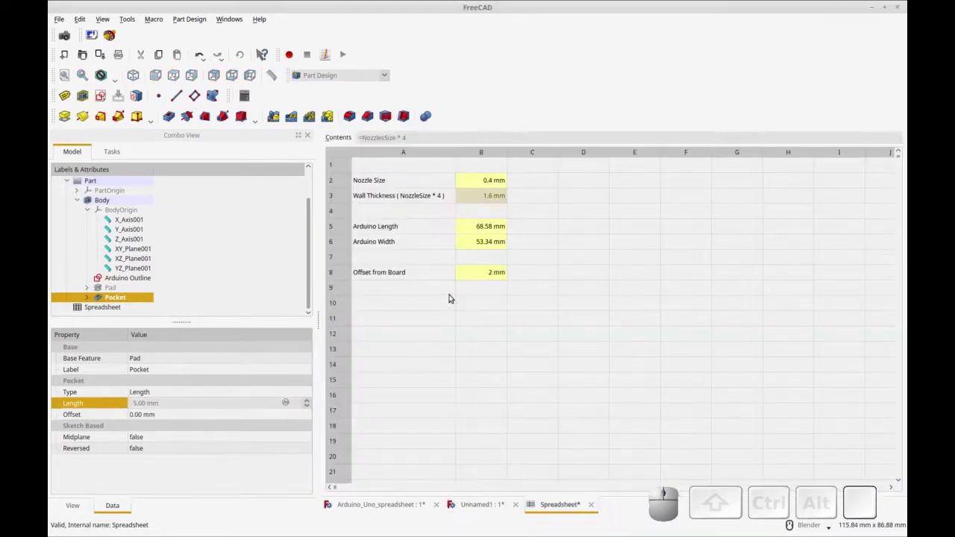
click(217, 403)
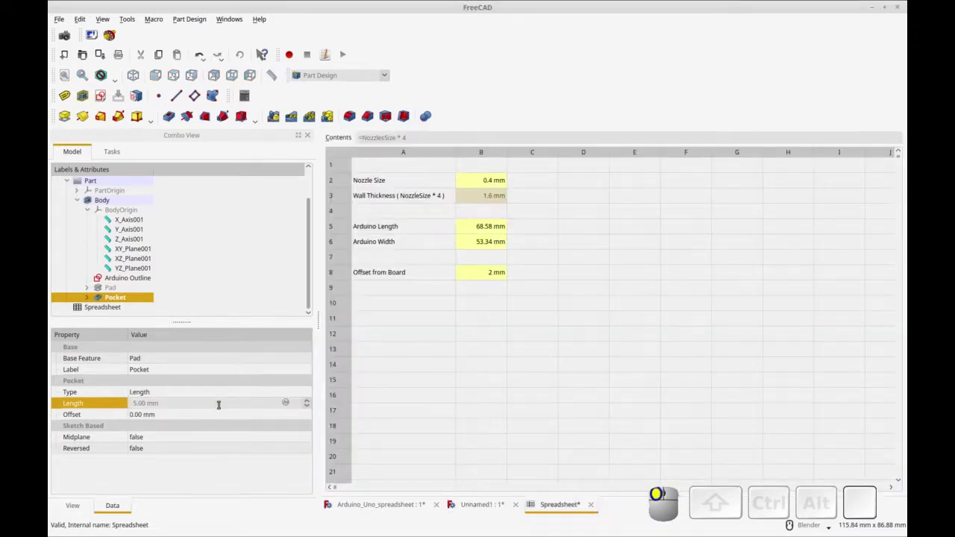
click(286, 403)
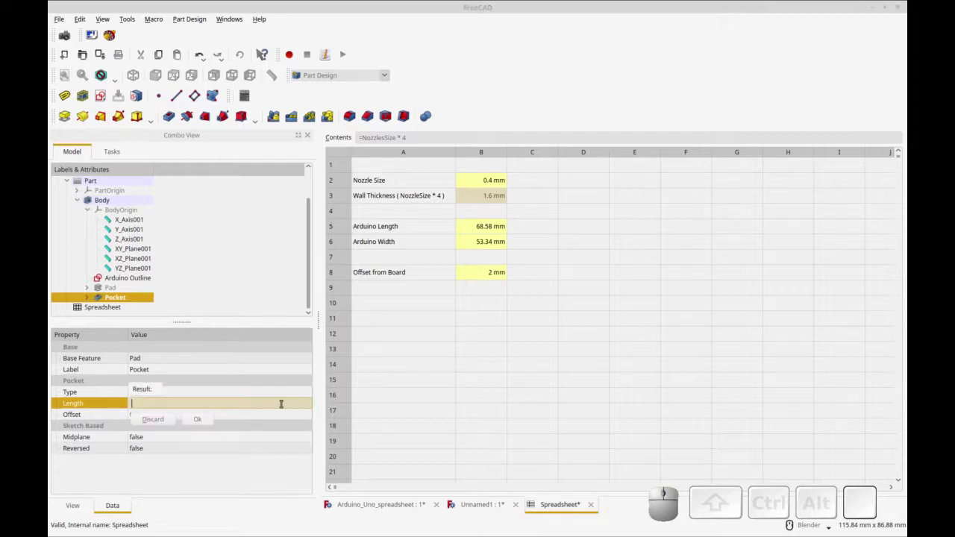
text(P)
key(BackSpace)
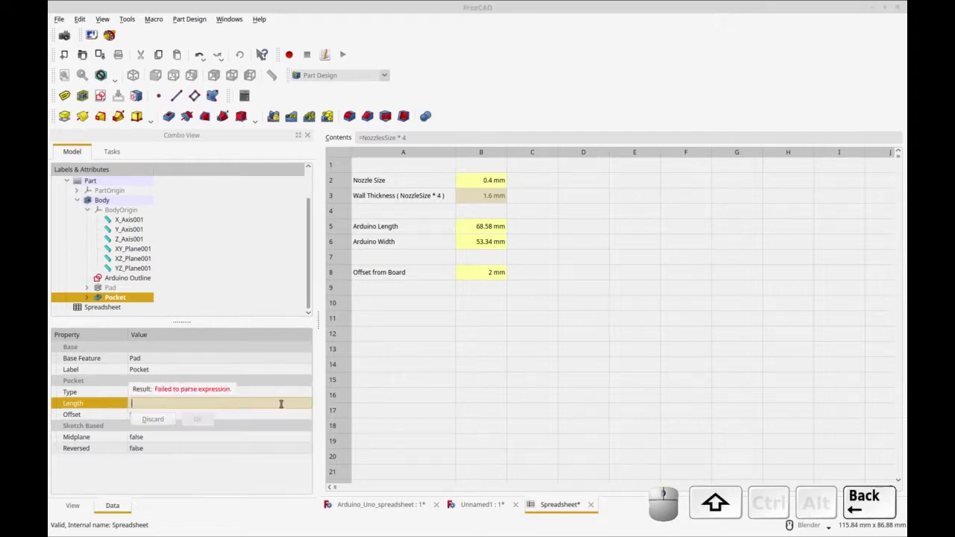
text(Pad.Le)
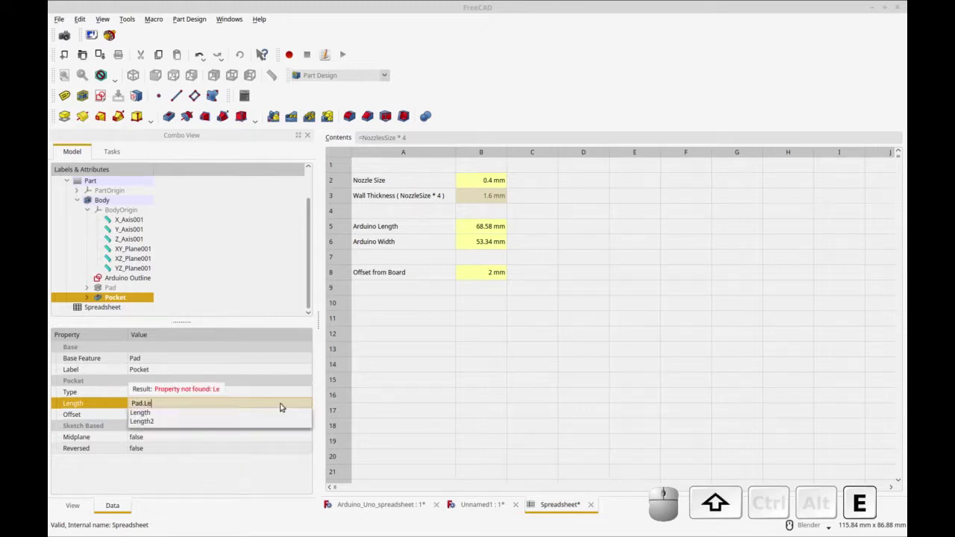
key(Down)
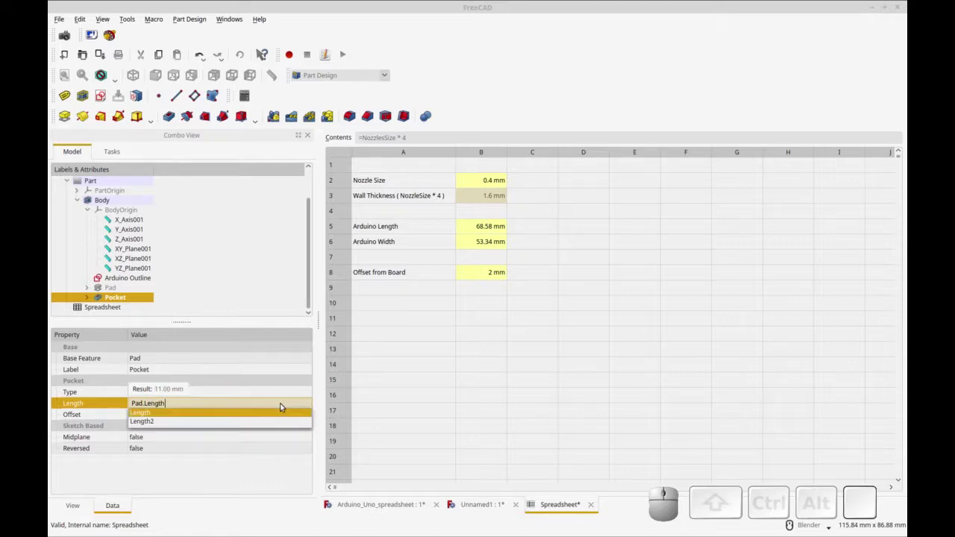
text(+)
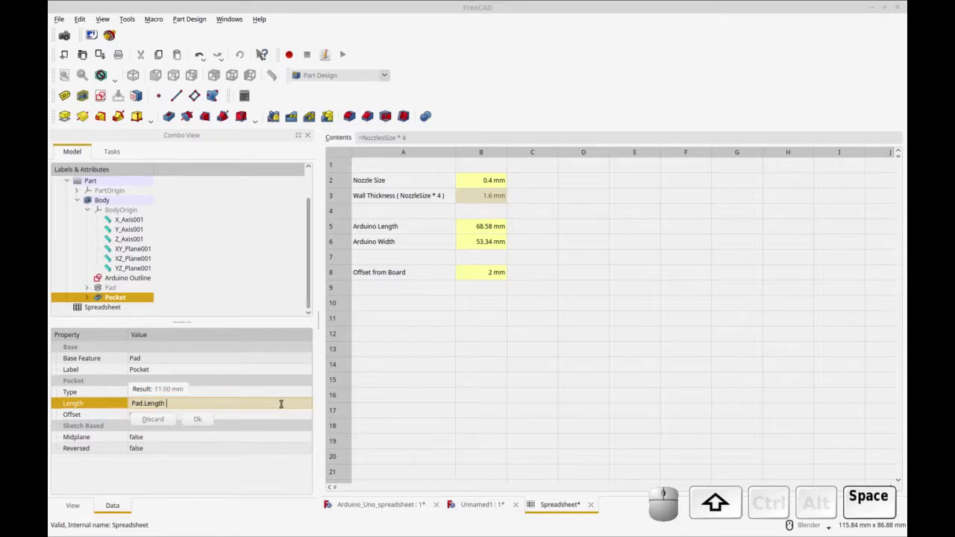
key(BackSpace)
key(BackSpace)
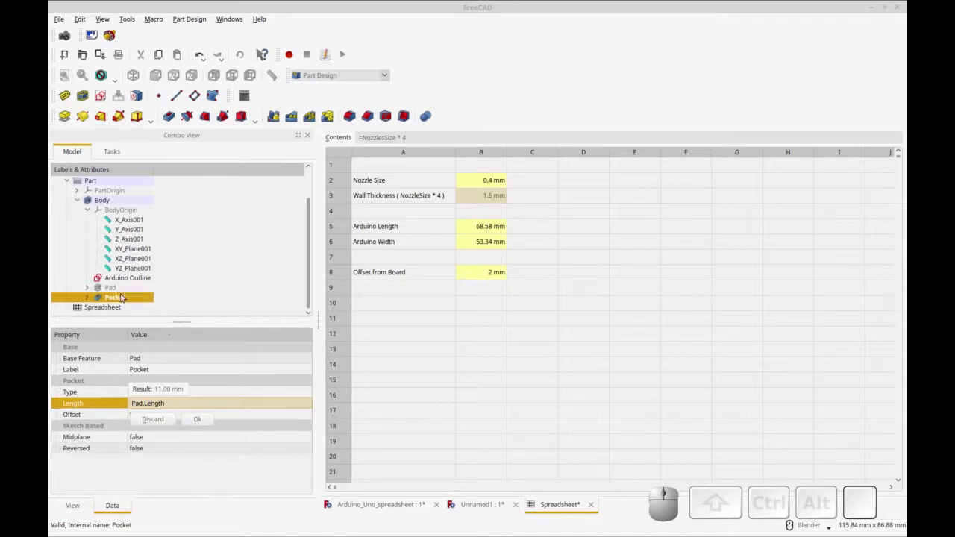
Step: Complete the Pocket's length expression as Pad.Length - Spreadsheet.WallThickness and apply it
click(179, 403)
text(- Spread)
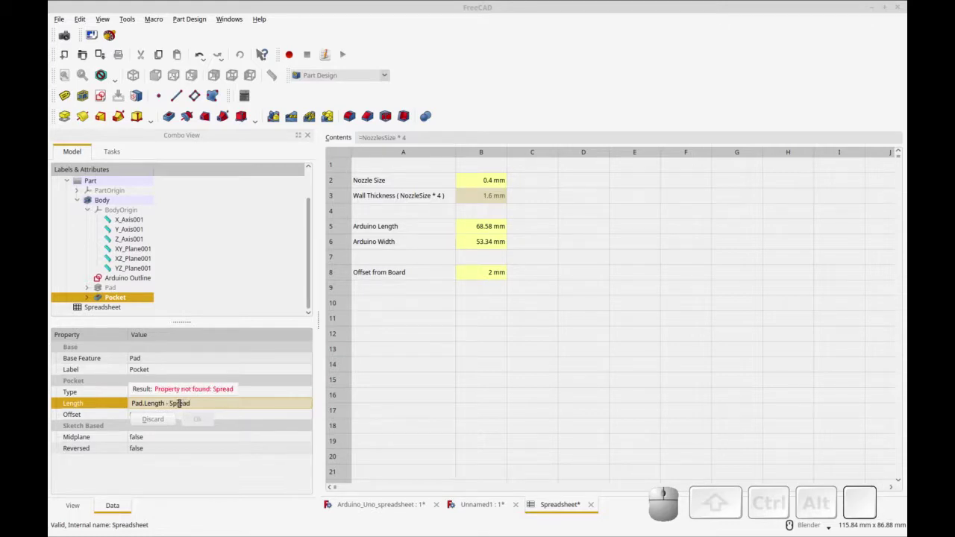
text(sheet.W)
key(BackSpace)
click(237, 405)
text(WallThickness)
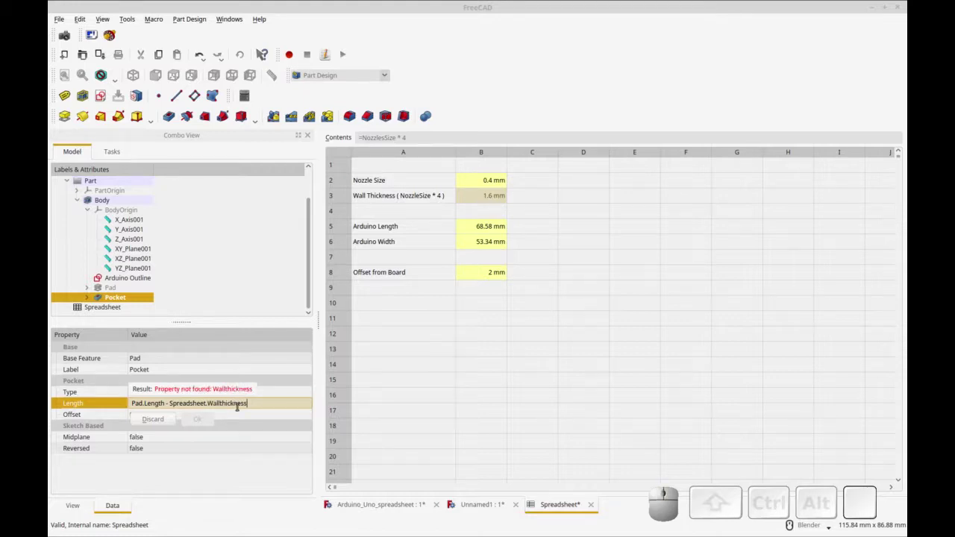
key(Return)
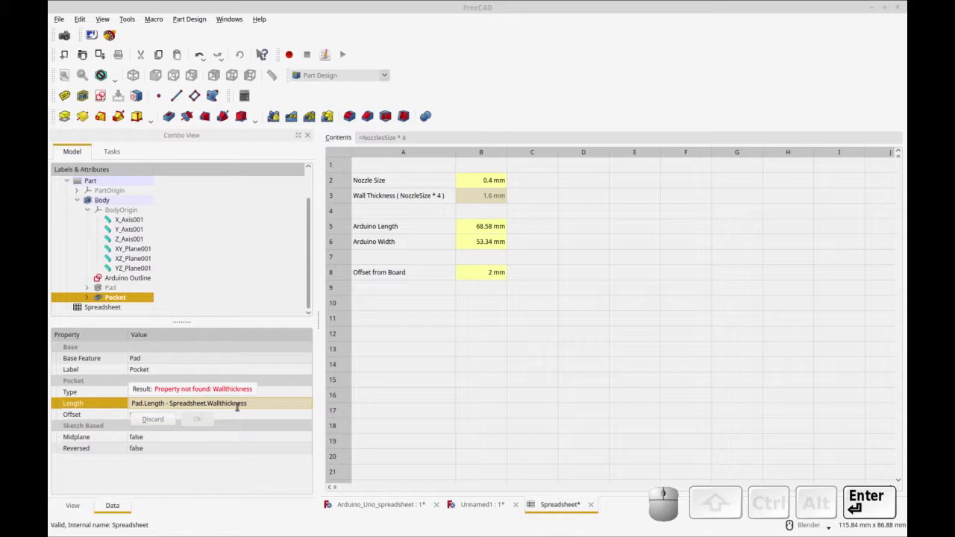
key(Left)
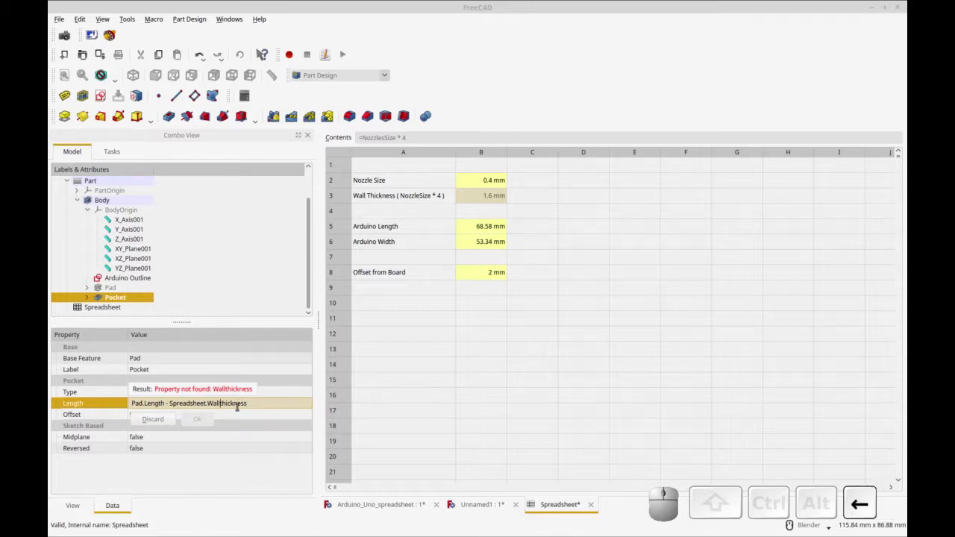
key(Delete)
text(T)
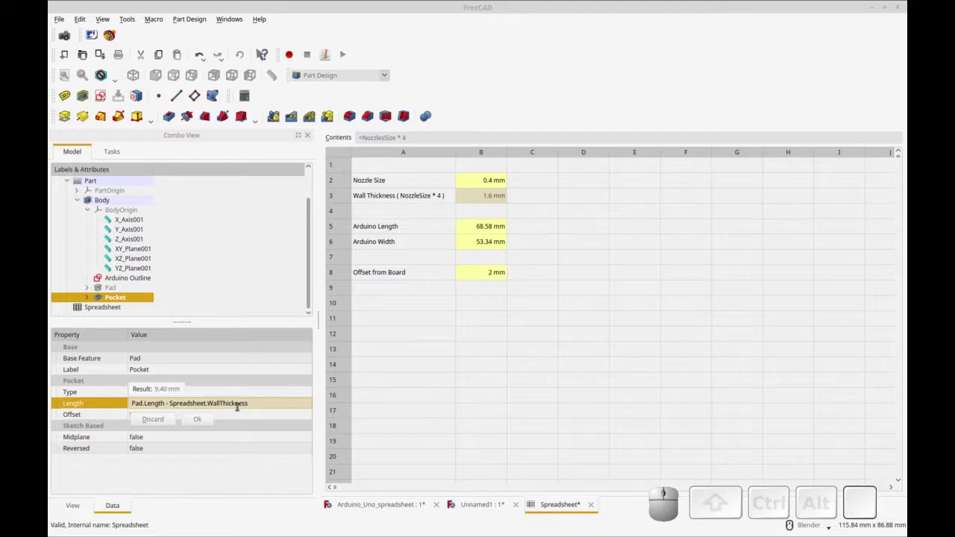
click(198, 419)
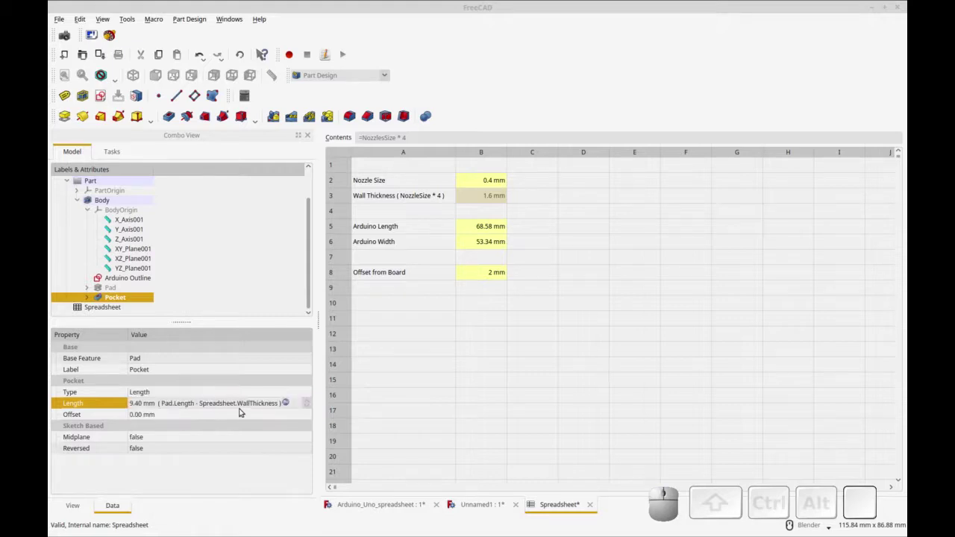
Step: Return to the 3D model, inspect the Project Box Outer sketch beneath the Pad, and recompute the document
click(462, 506)
click(110, 290)
click(87, 288)
click(162, 298)
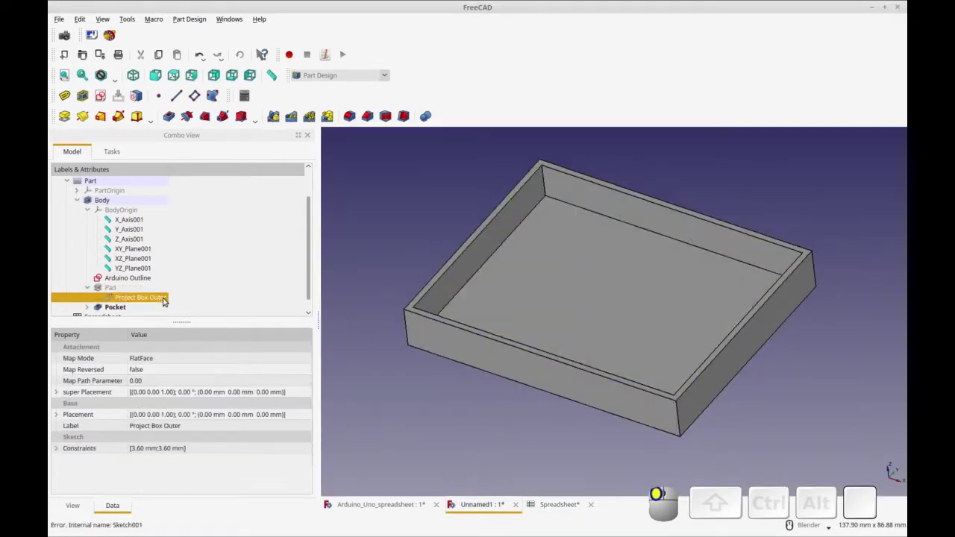
double_click(154, 297)
click(177, 159)
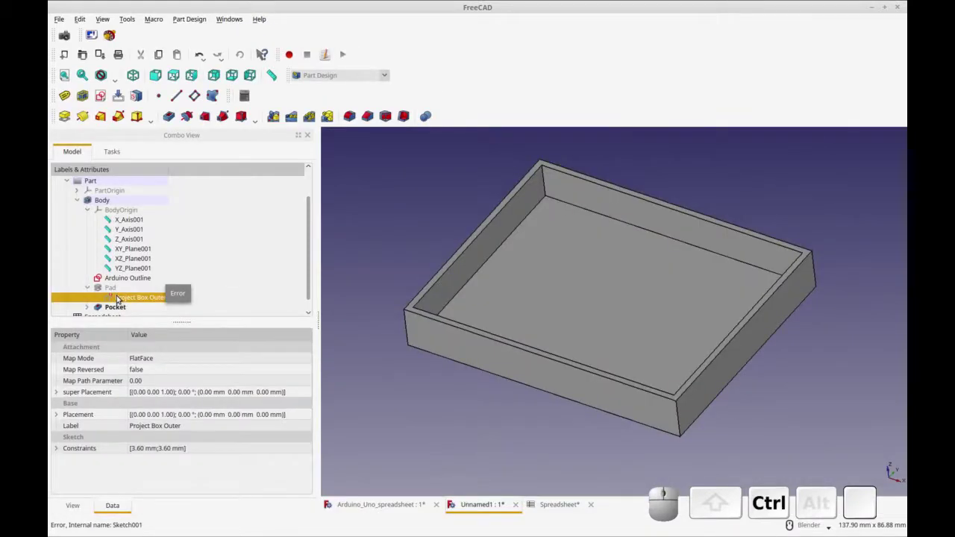
key(ctrl+r)
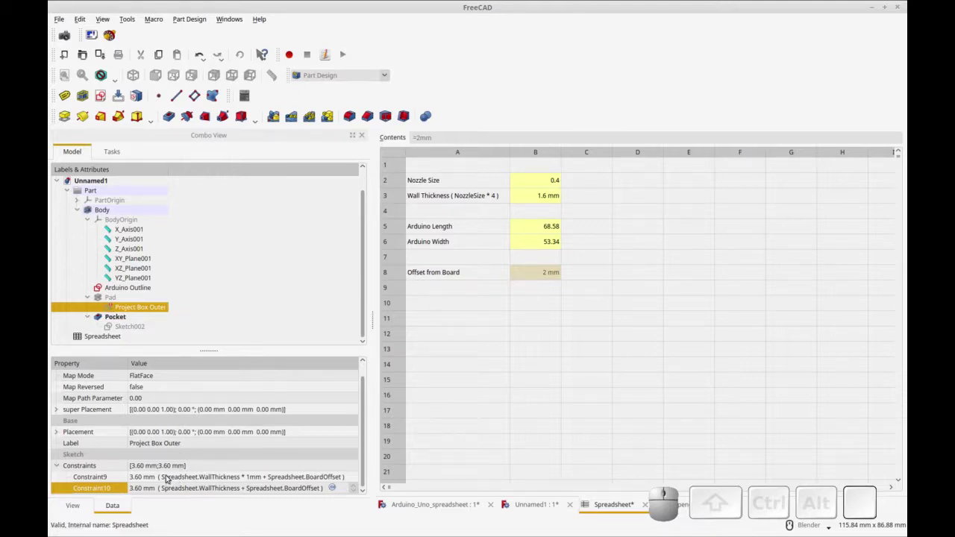
Step: Compare the Project Box Outer sketch's two constraint expressions with the formula in the spreadsheet's wall thickness cell
click(205, 479)
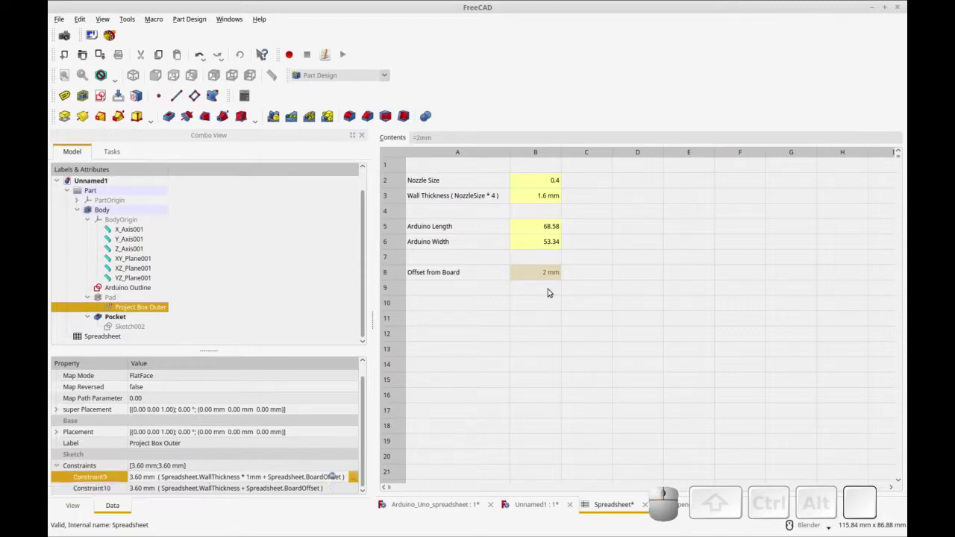
click(536, 201)
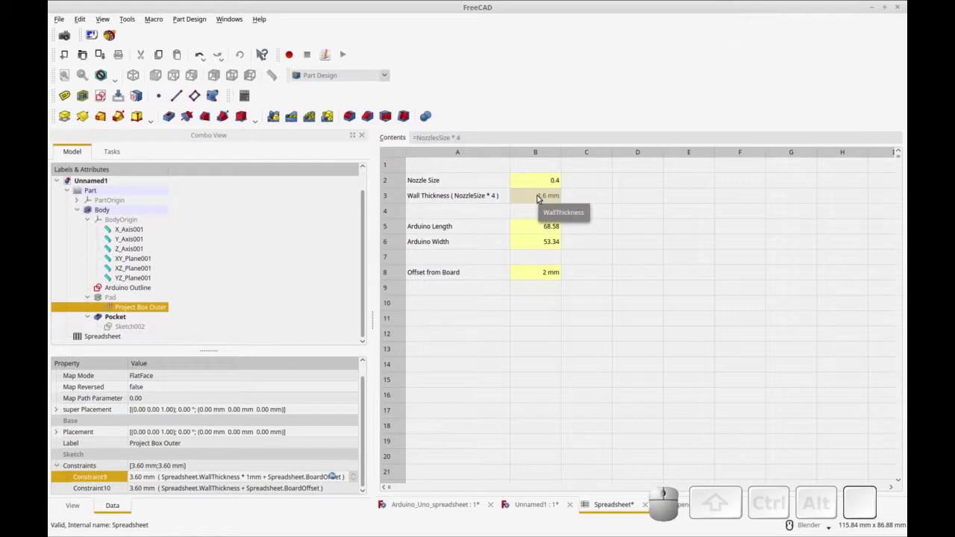
click(505, 139)
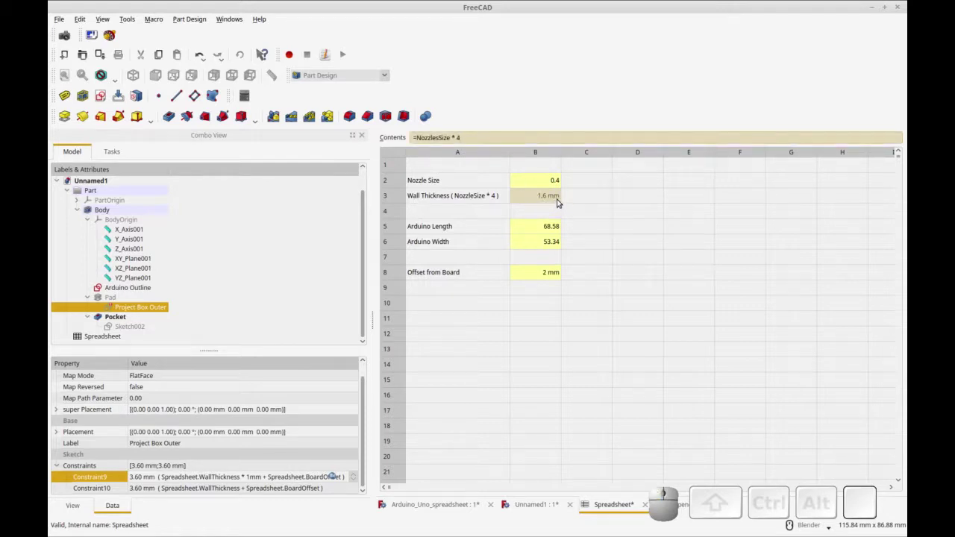
click(483, 137)
click(224, 480)
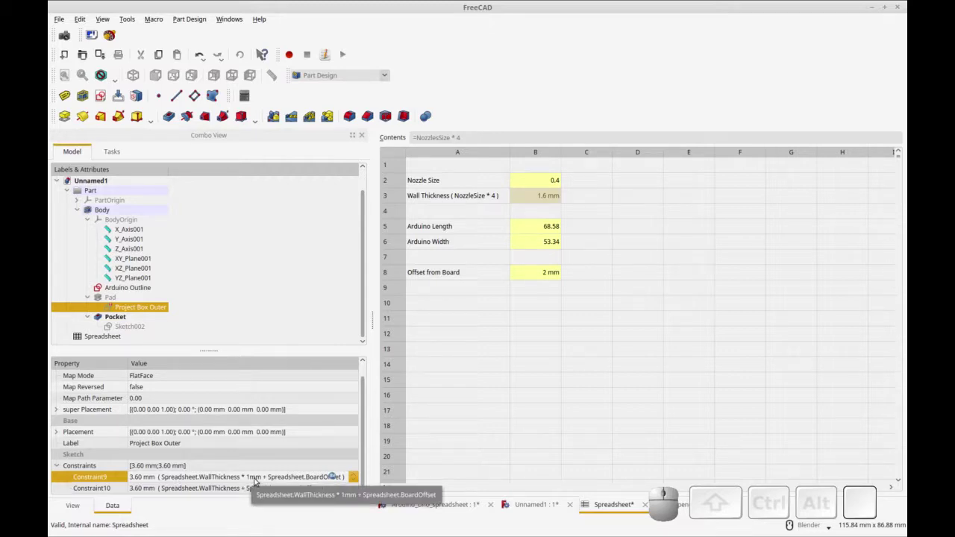
click(222, 489)
click(224, 479)
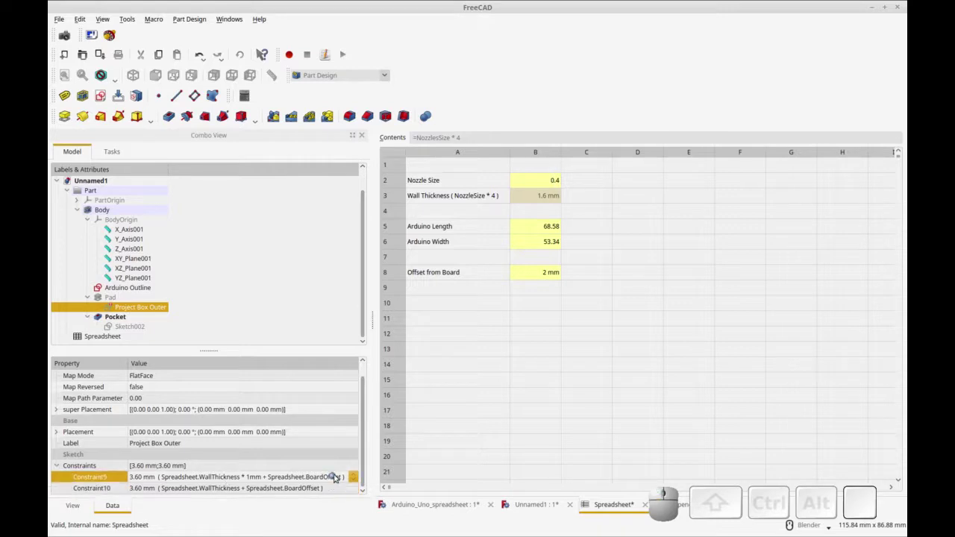
Step: Set the Project Box Outer sketch's Constraint10 expression to (Spreadsheet.WallThickness * 1mm) + Spreadsheet.BoardOffset, and return to the recomputed 3D model
click(334, 477)
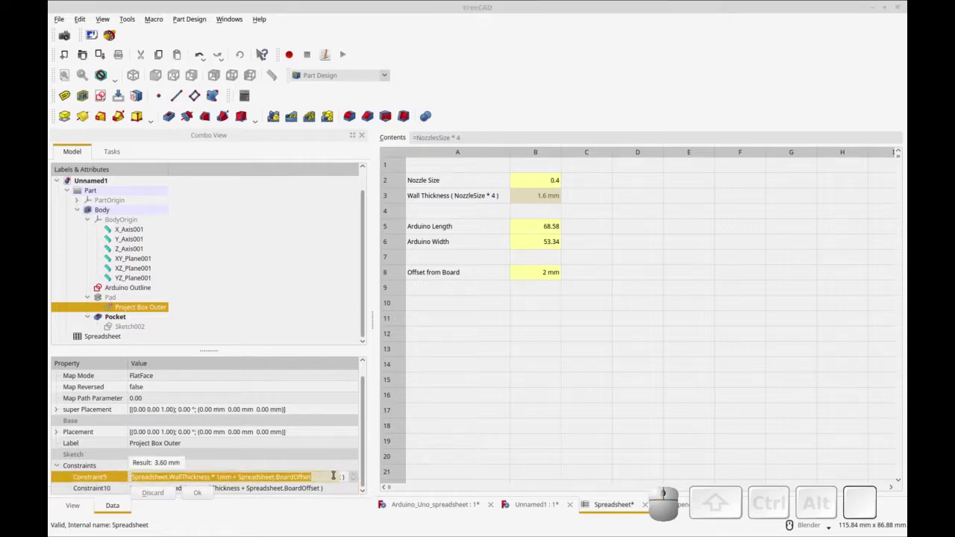
click(197, 492)
click(326, 490)
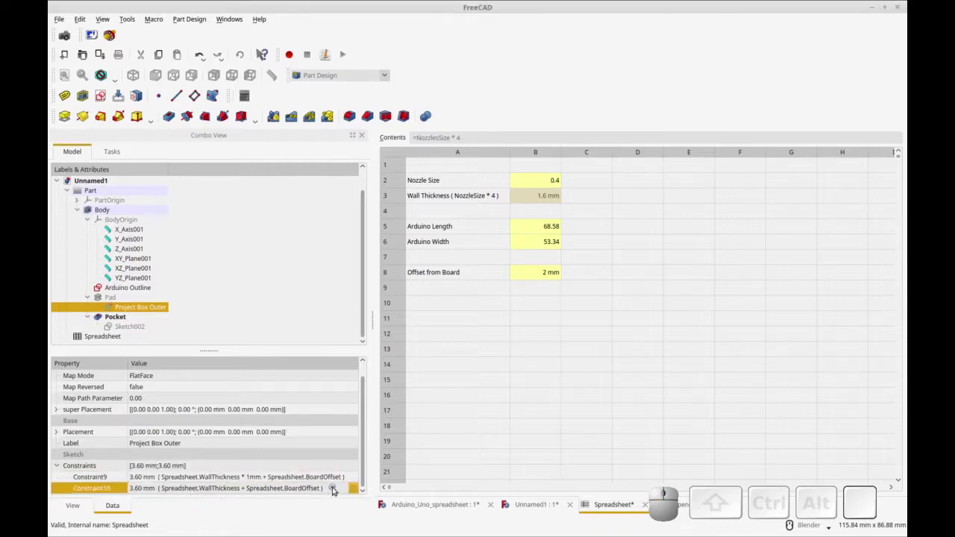
click(333, 490)
click(212, 489)
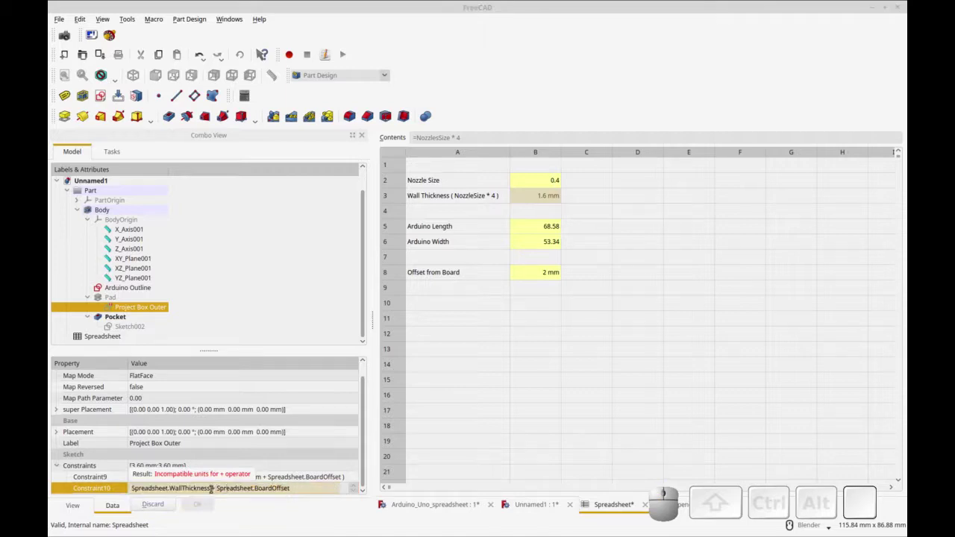
text(* )
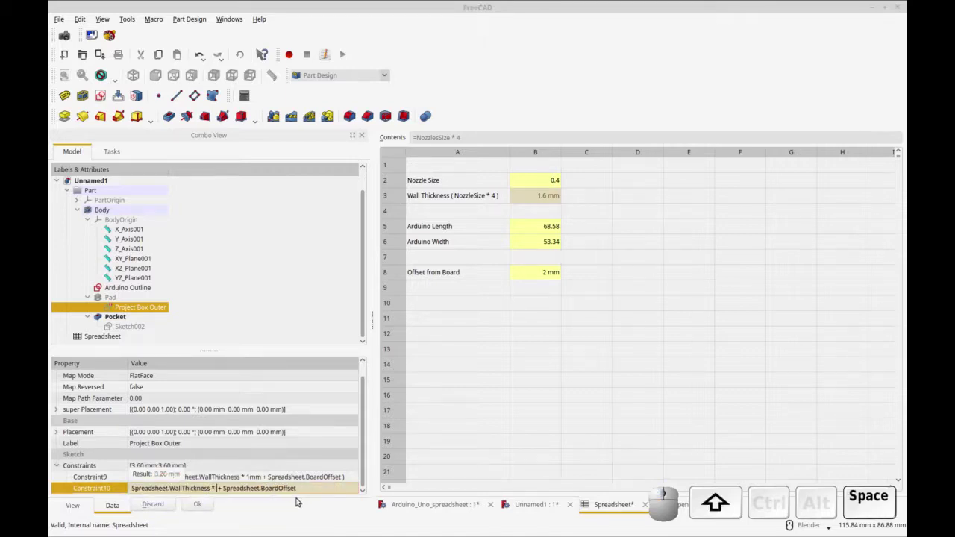
text(1mm))
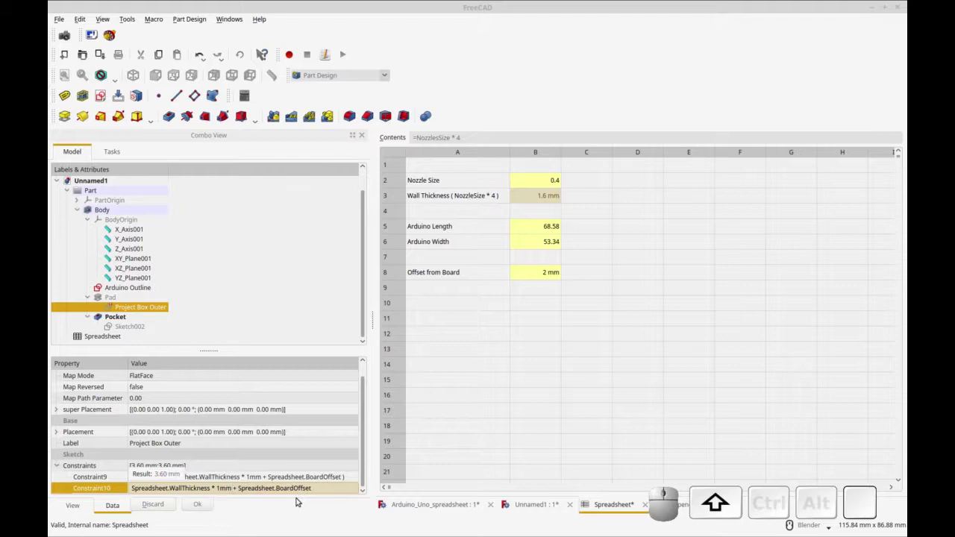
key(Home)
text(()
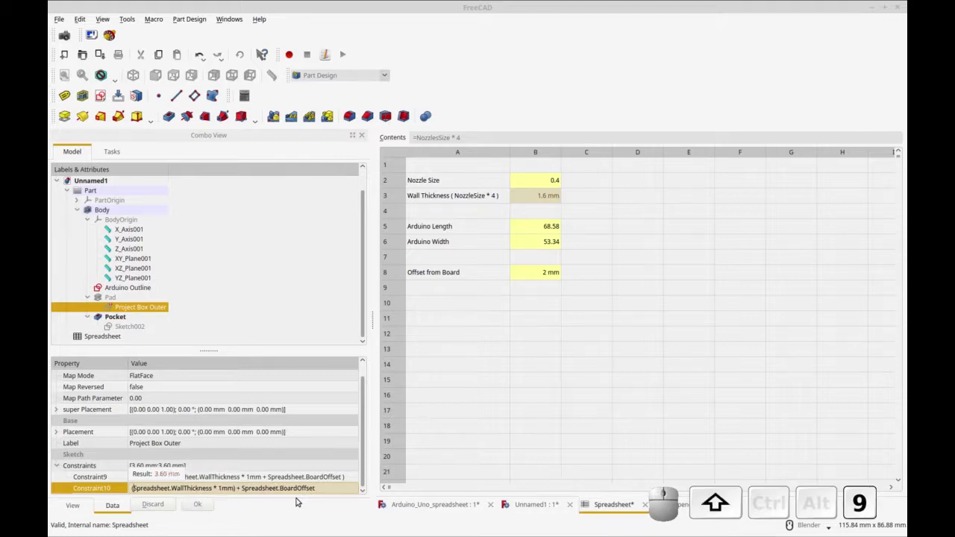
key(Return)
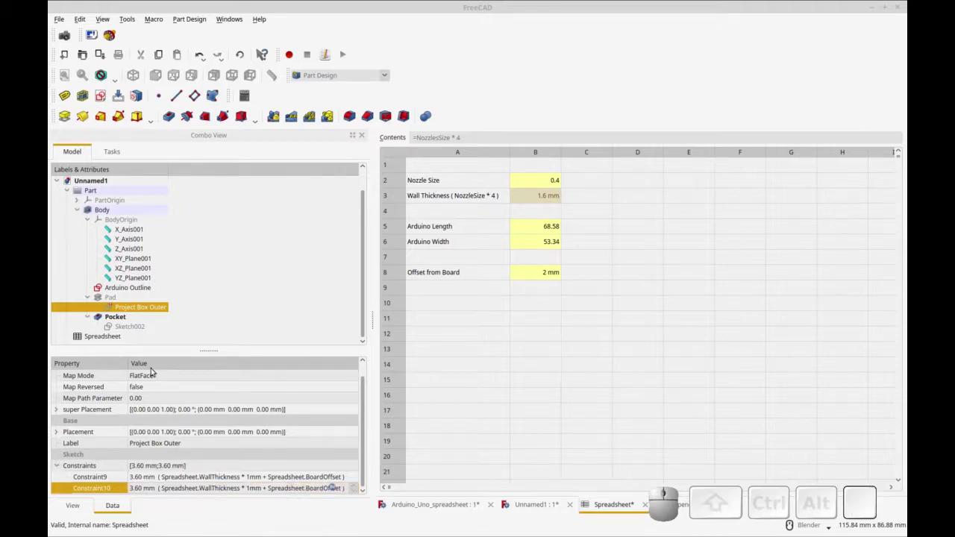
click(198, 477)
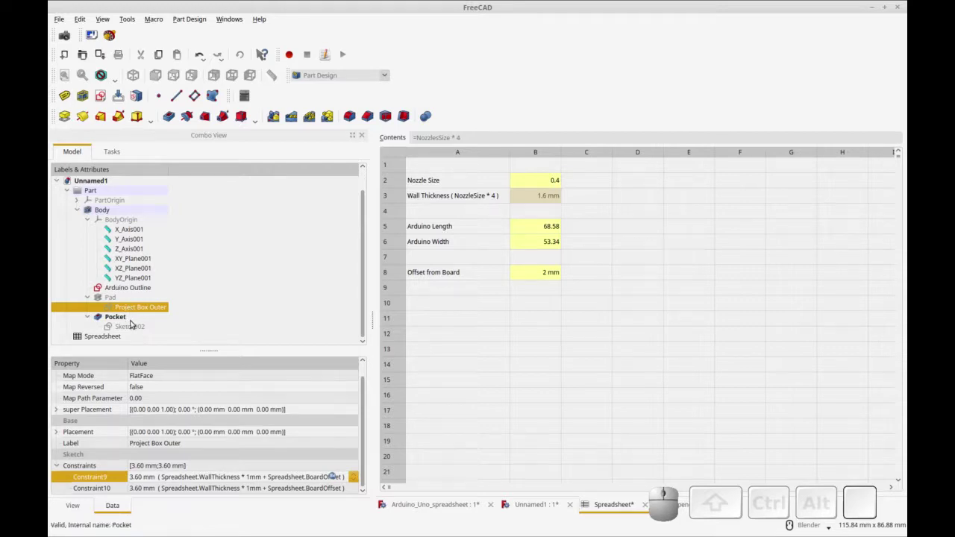
key(ctrl+r)
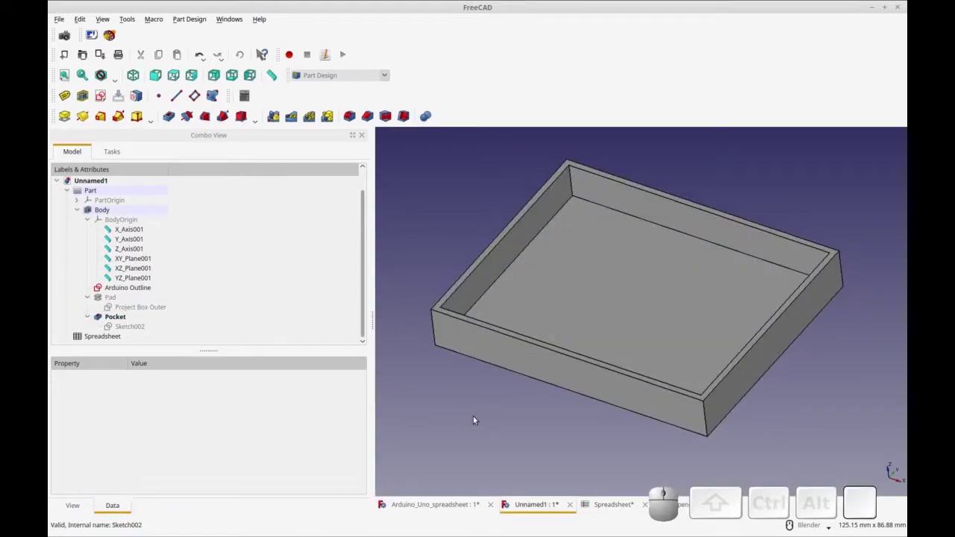
Step: Test the pocket depth by changing the Pad's length to 8 mm and back to 11 mm, viewing the box each time
click(110, 299)
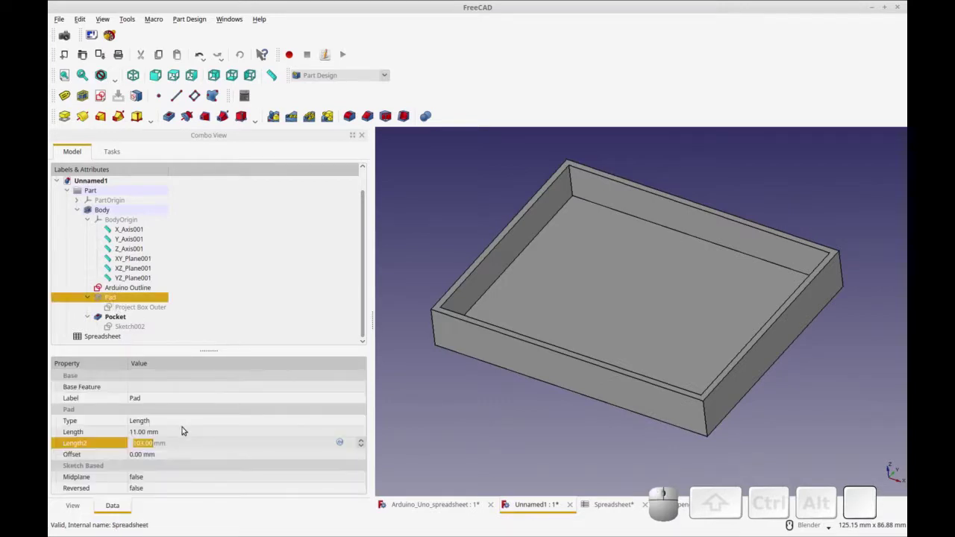
click(183, 431)
click(361, 435)
click(361, 435)
click(268, 445)
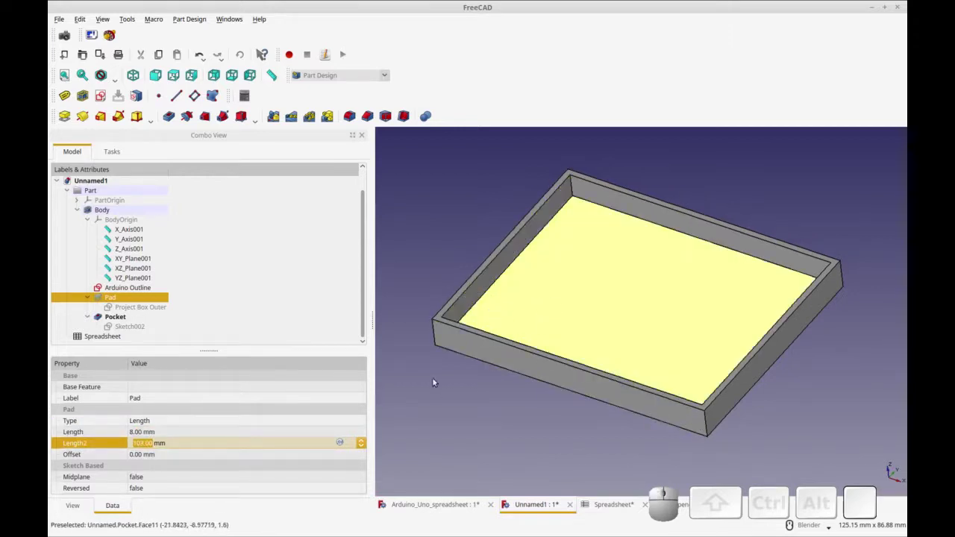
middle_drag(491, 388, 377, 410)
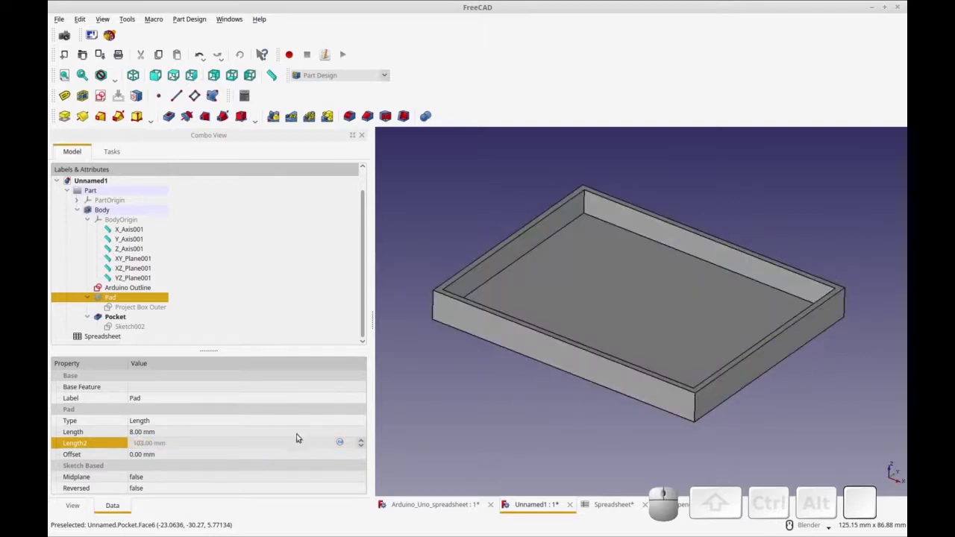
click(313, 433)
click(361, 431)
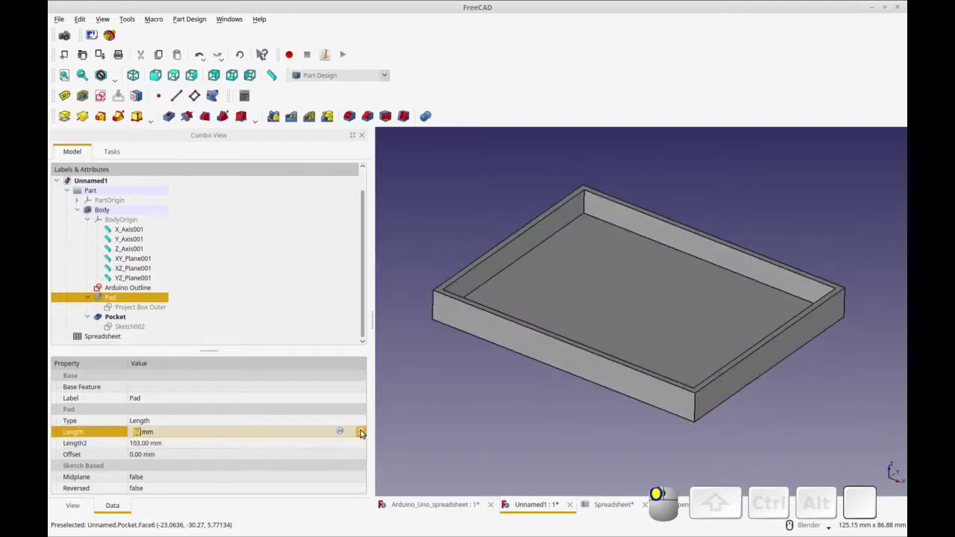
click(295, 444)
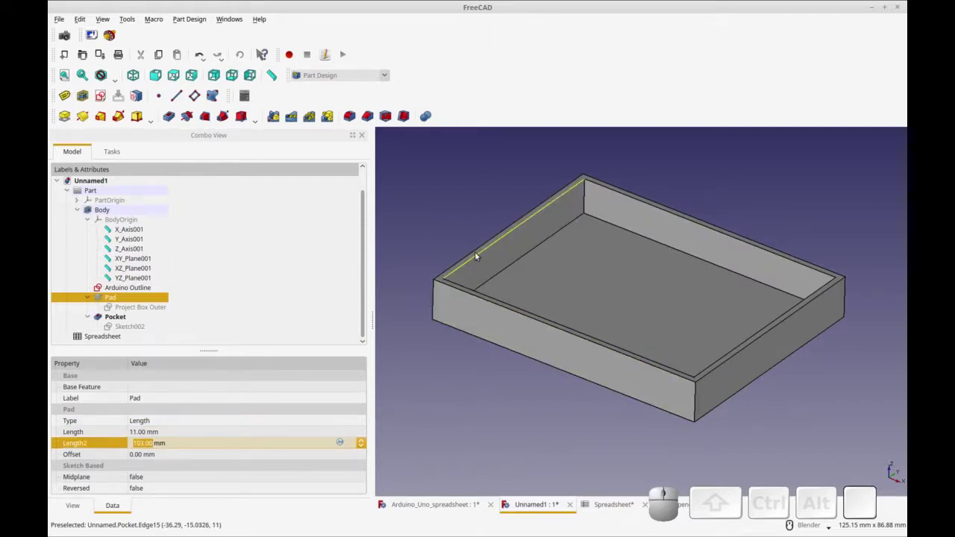
key(ctrl+r)
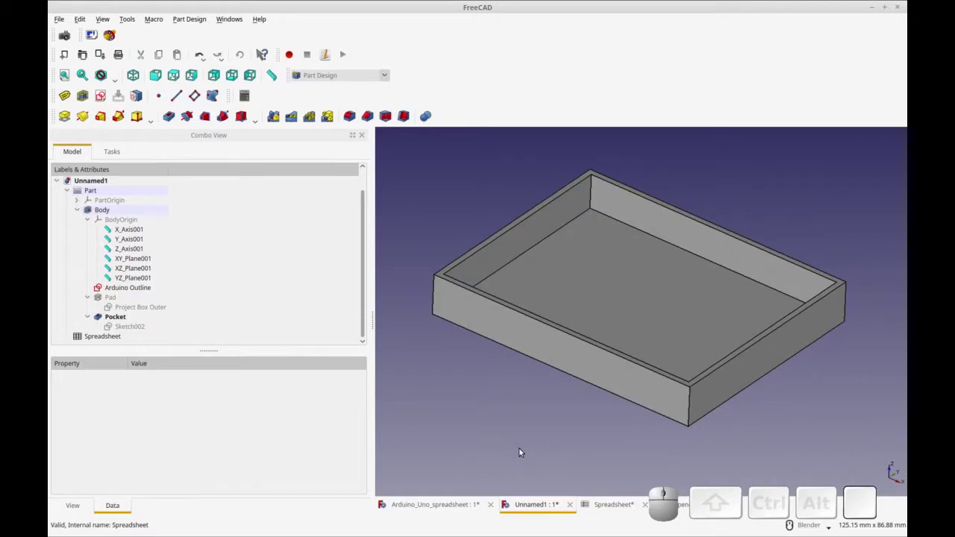
Step: Create a sketch on the box's top rim and draw a rectangle midway across the wall, with a corner at about (-37.0, 29.3)
click(457, 260)
middle_drag(457, 260, 463, 357)
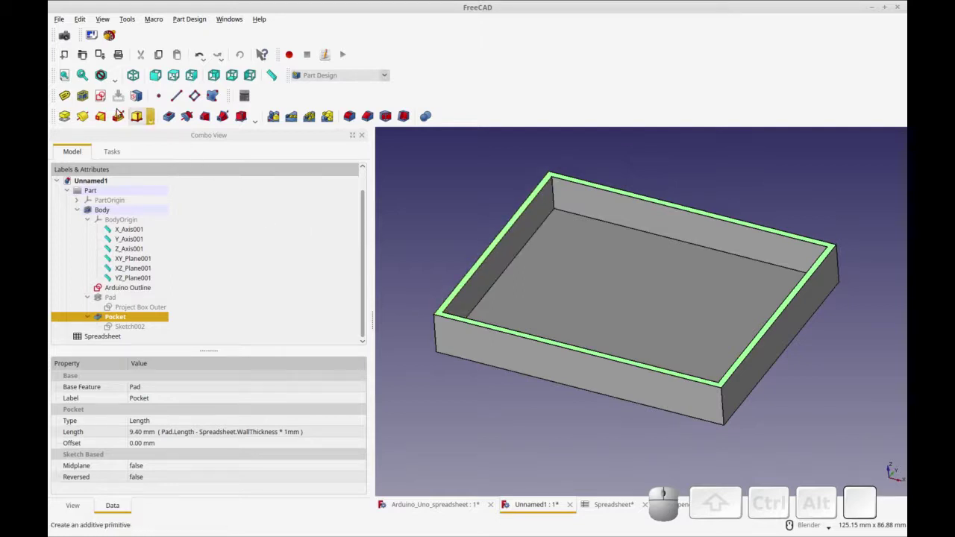
click(100, 96)
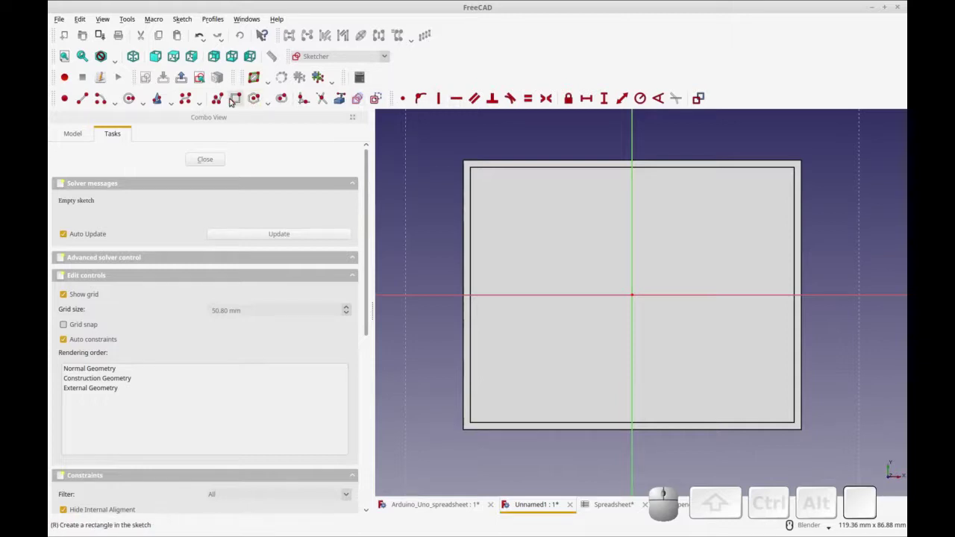
click(473, 171)
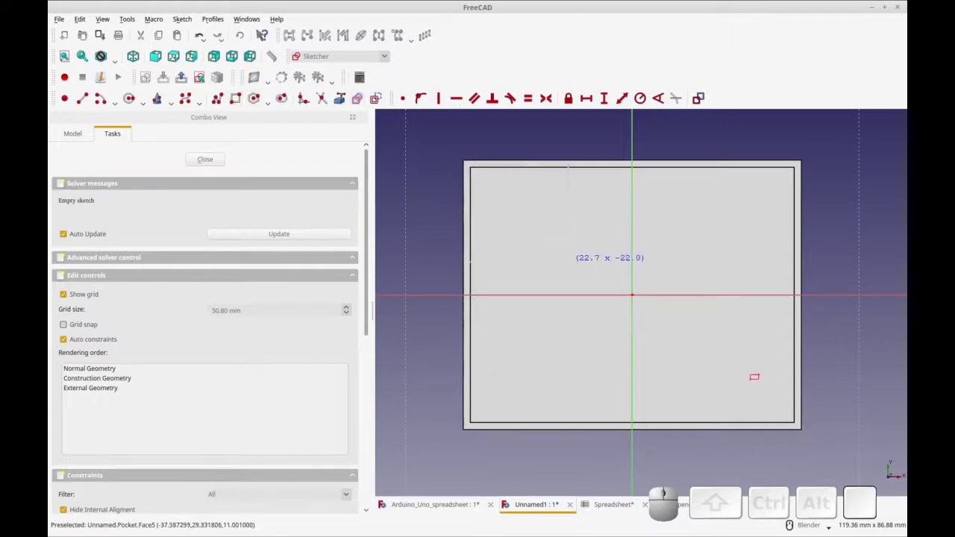
click(801, 429)
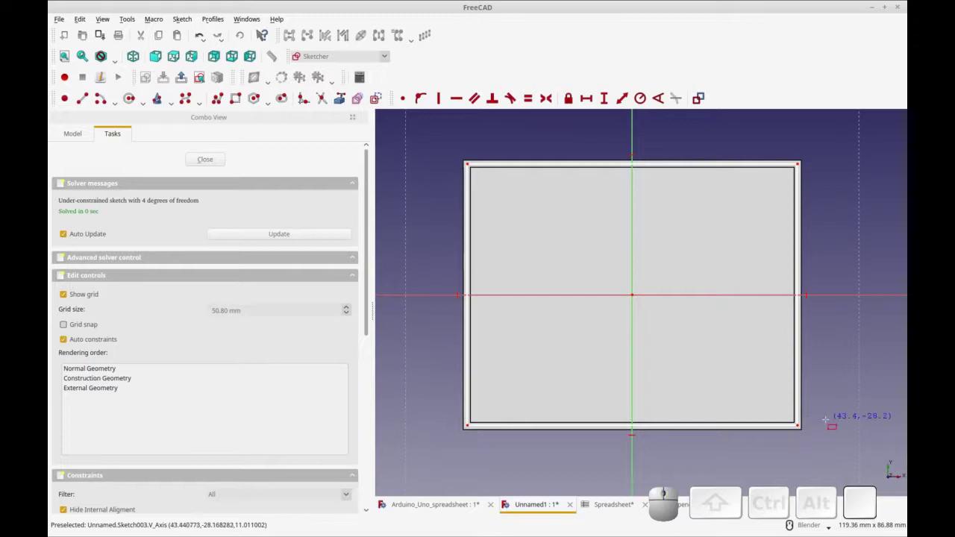
Step: Hide the Pocket and keep the Arduino Outline sketch visible as a reference for the new rectangle
click(80, 138)
click(132, 270)
key(space)
click(138, 270)
key(space)
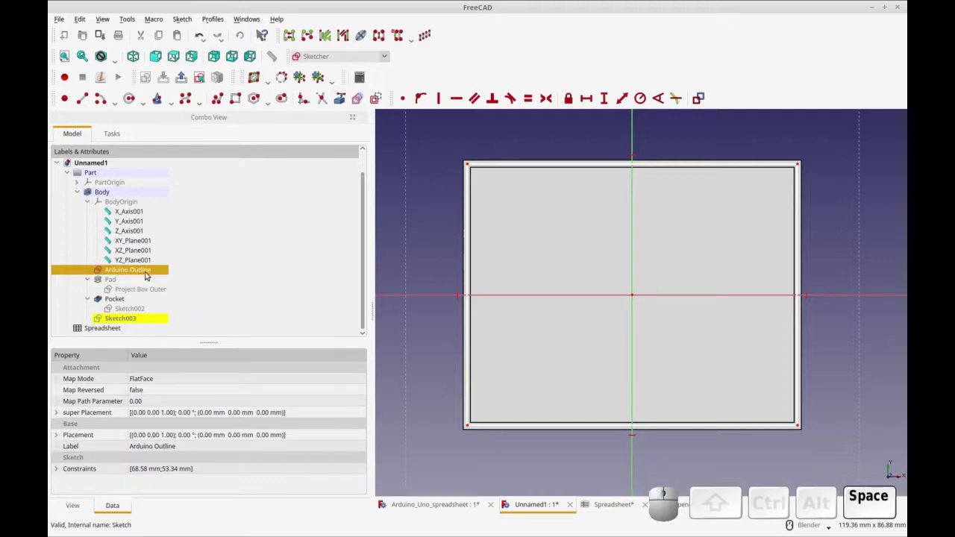
click(124, 299)
key(space)
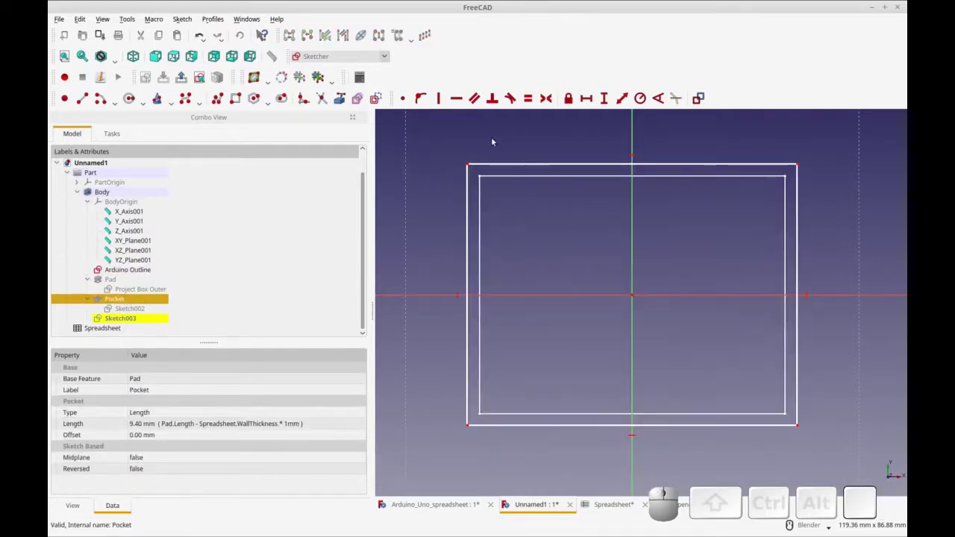
Step: Link the Arduino outline's upper edge as external geometry and dimension the horizontal distance from its left corner to the rectangle's corner
click(340, 98)
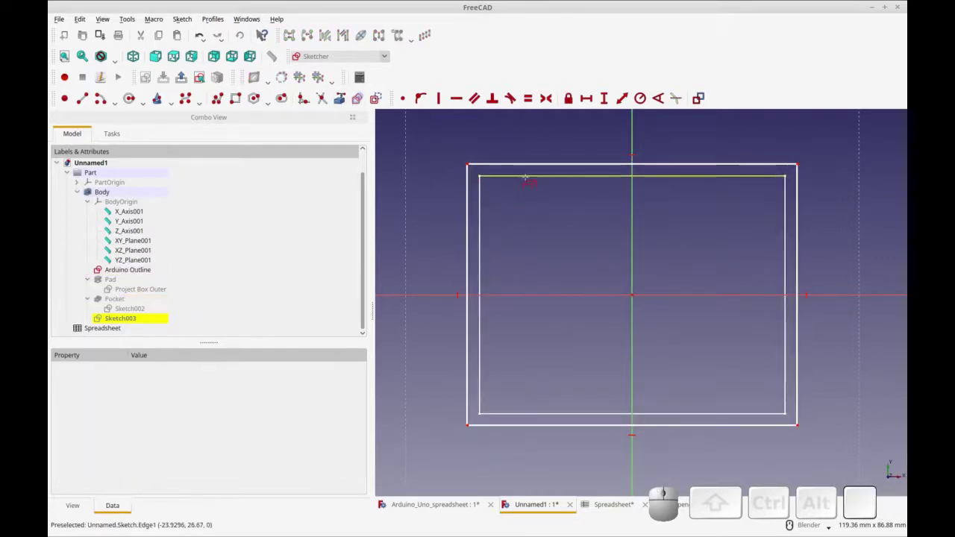
click(480, 177)
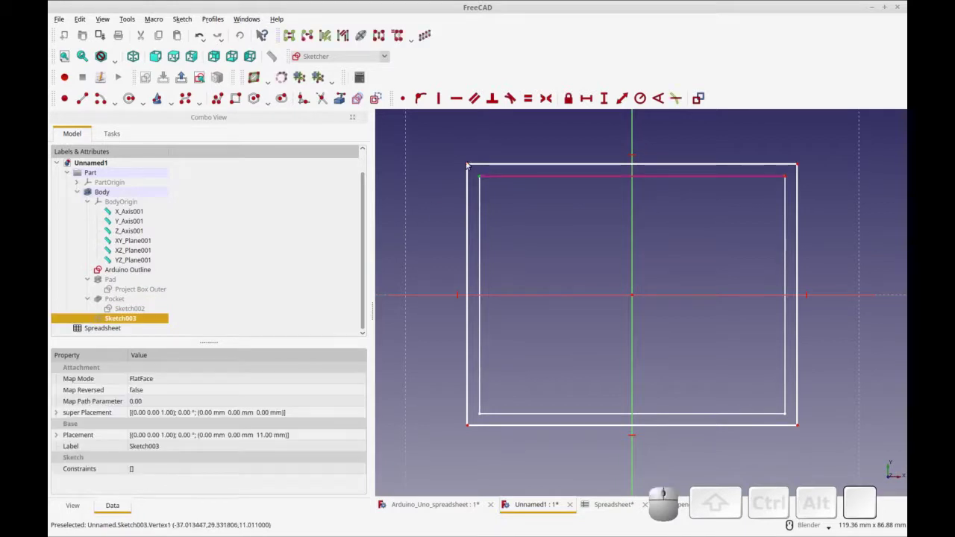
click(624, 98)
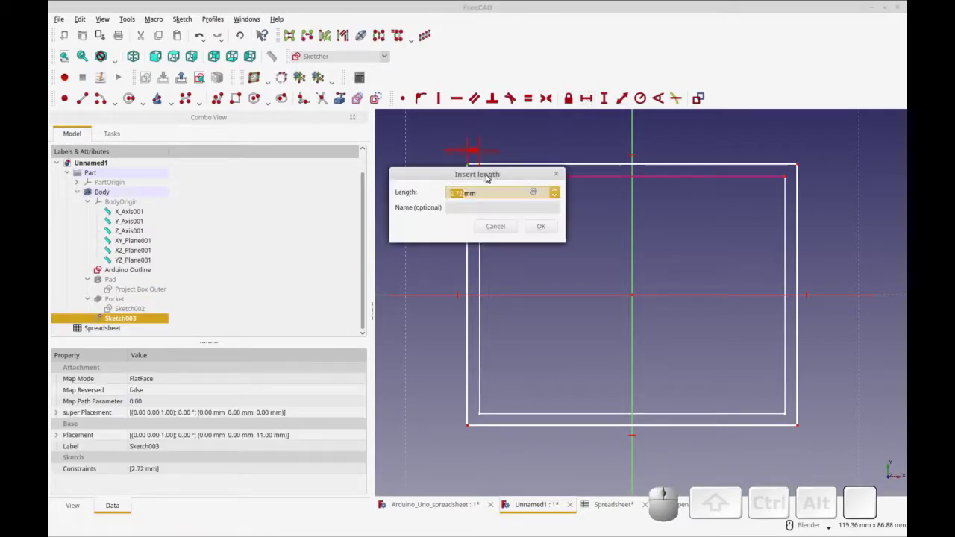
Step: Start the horizontal distance's expression with Spreadsheet.WallThickness/2
click(532, 193)
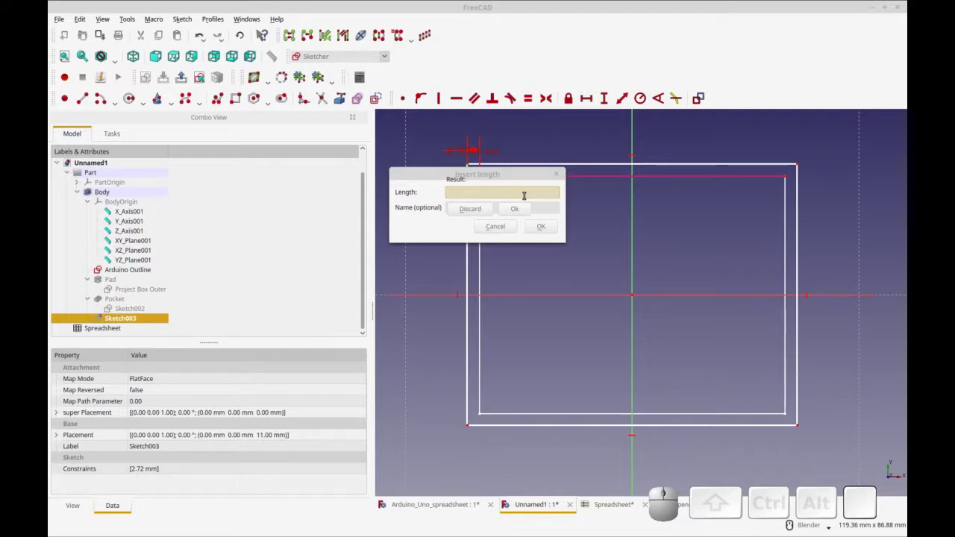
key(ctrl+r)
text(spre)
key(Down)
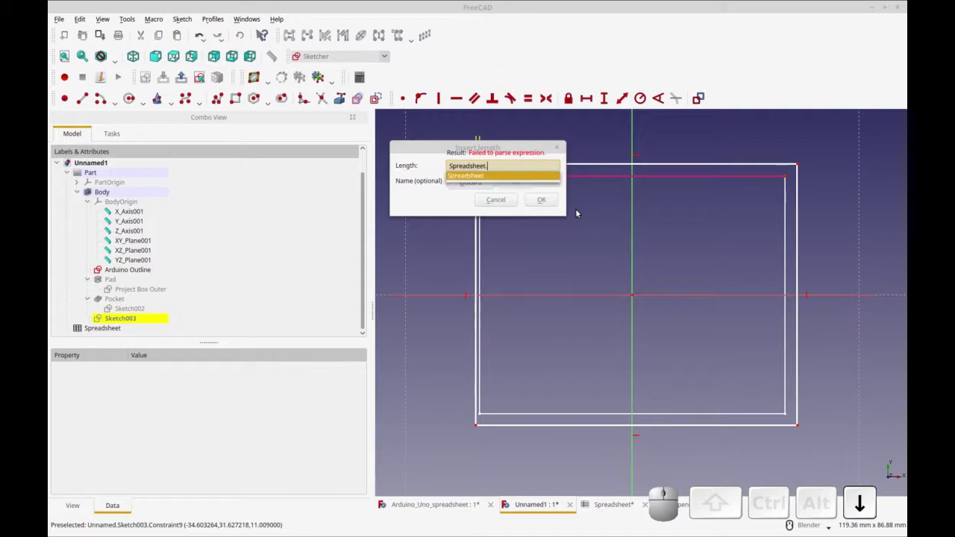
text(Wall)
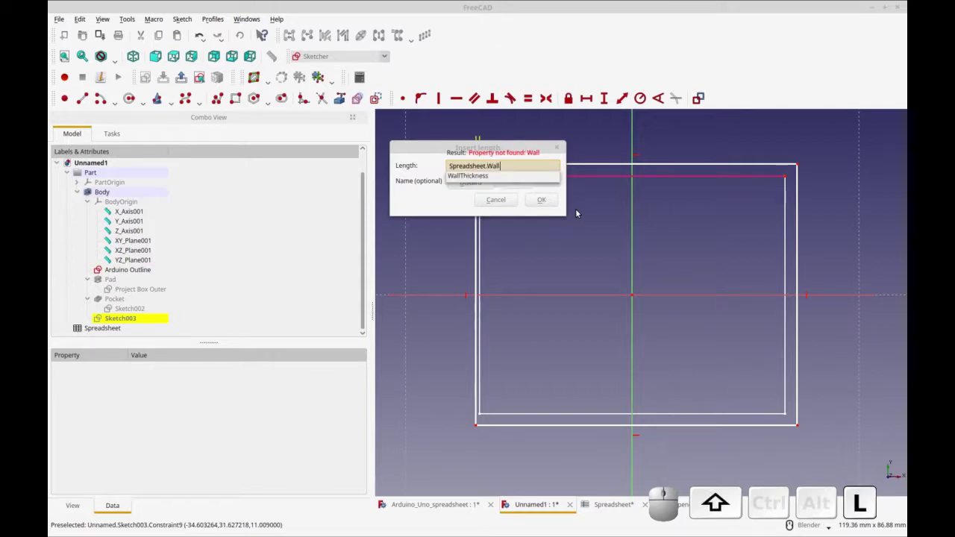
key(Down)
text(/2 )
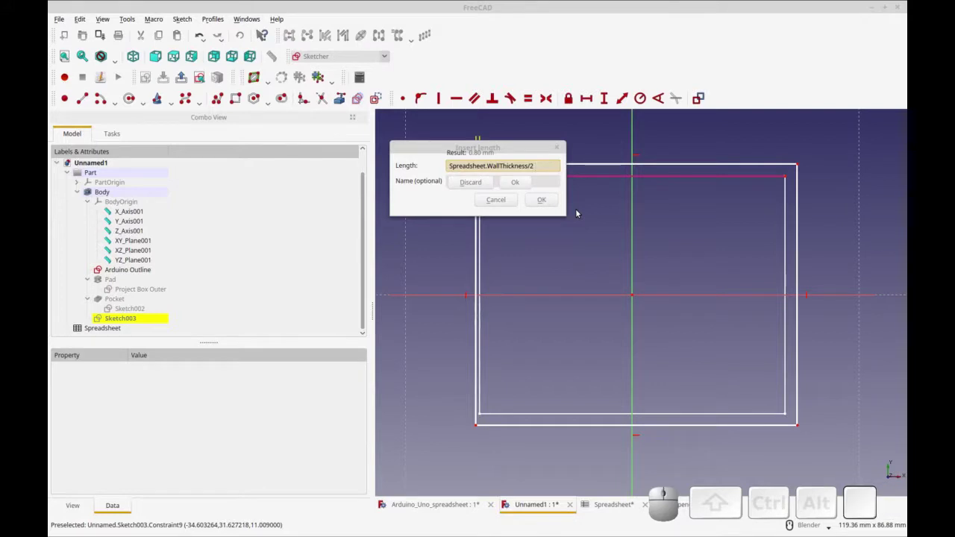
Step: Complete the horizontal distance's expression as Spreadsheet.WallThickness/2 * 1mm + Spreadsheet.BoardOffset and accept it
text(+ )
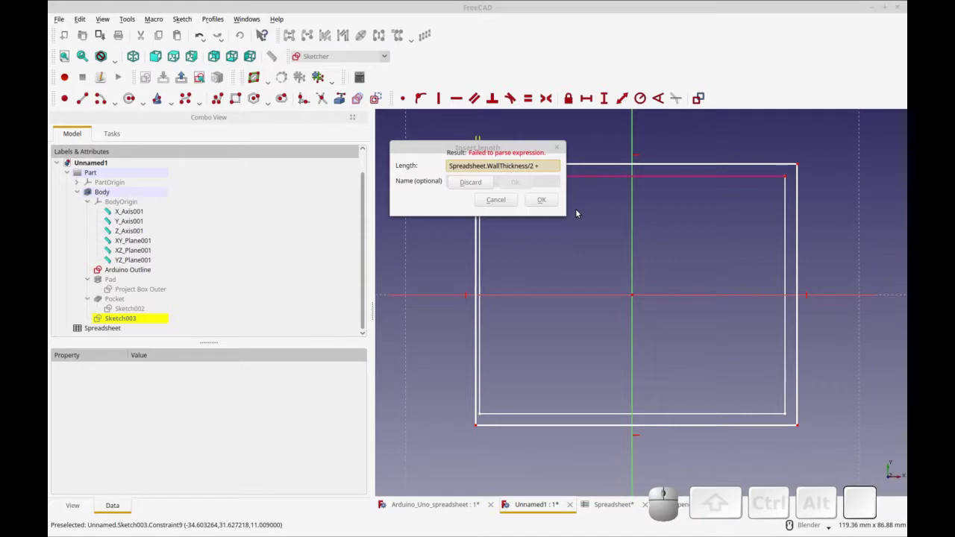
text(Spreadsh)
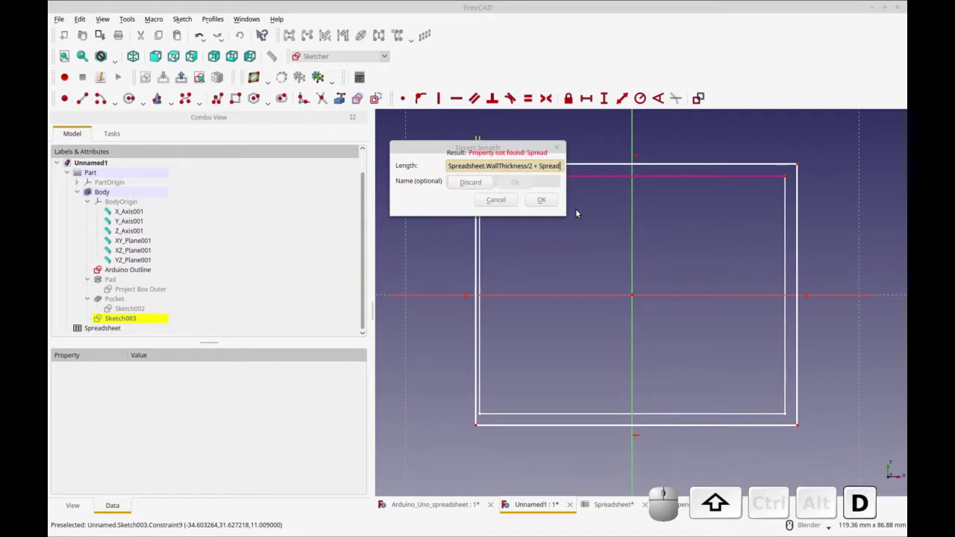
text(eet.Boar)
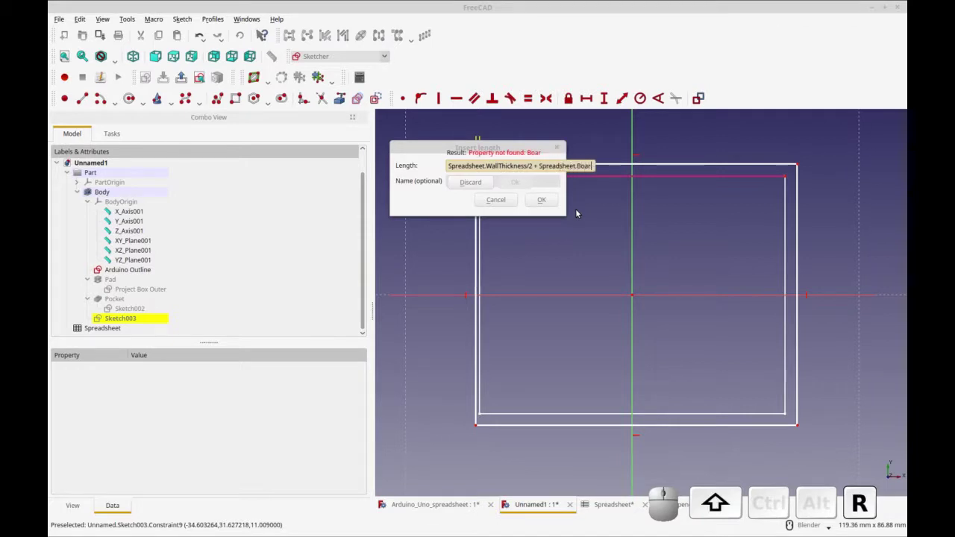
text(dOffset)
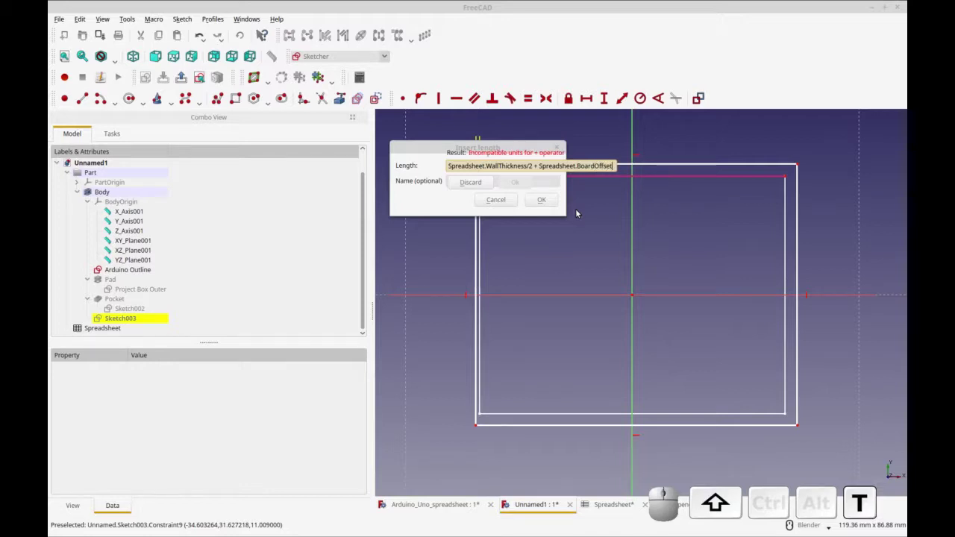
key(Left)
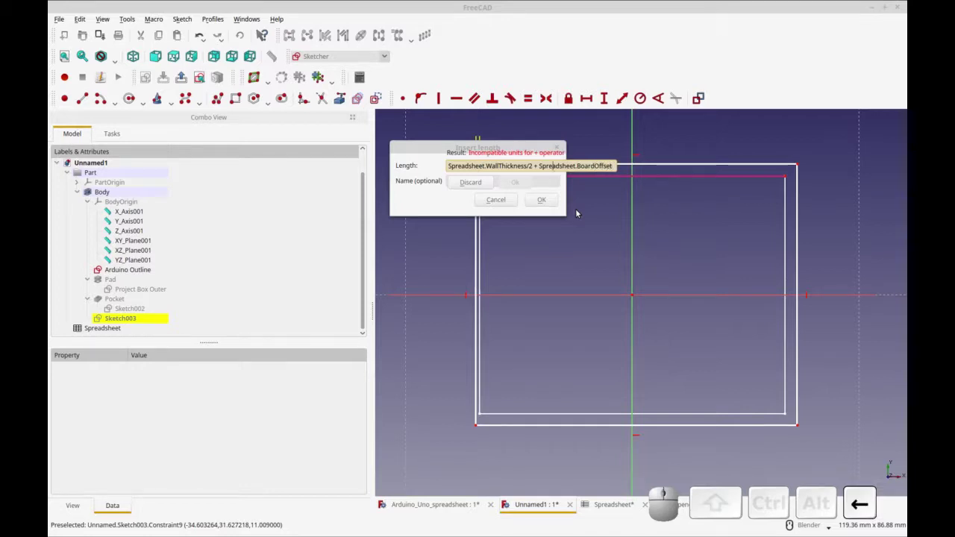
text(* 1mm)
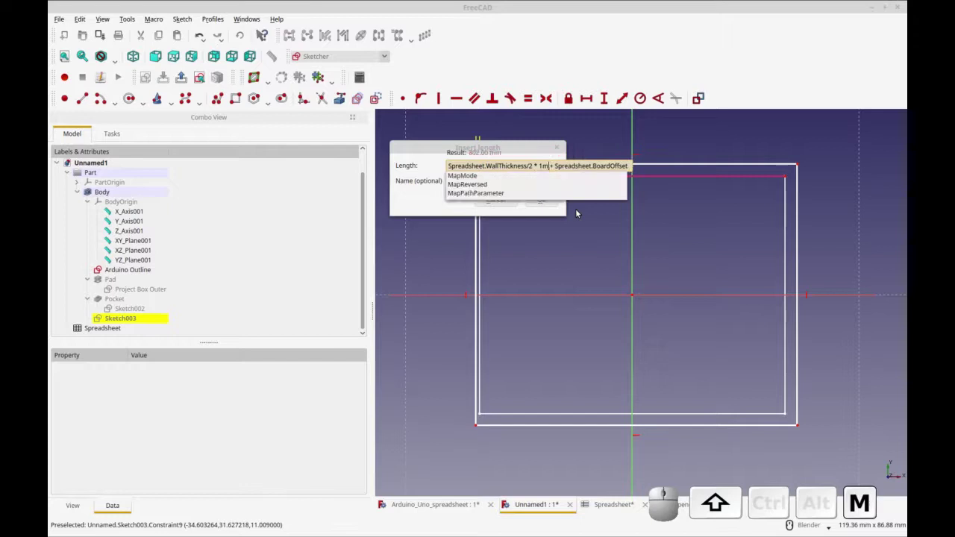
key(Tab)
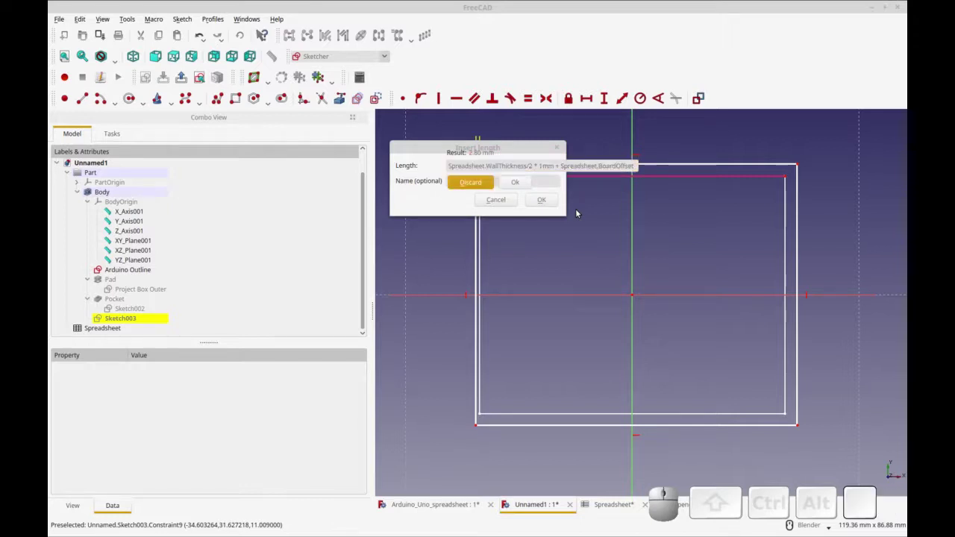
click(533, 200)
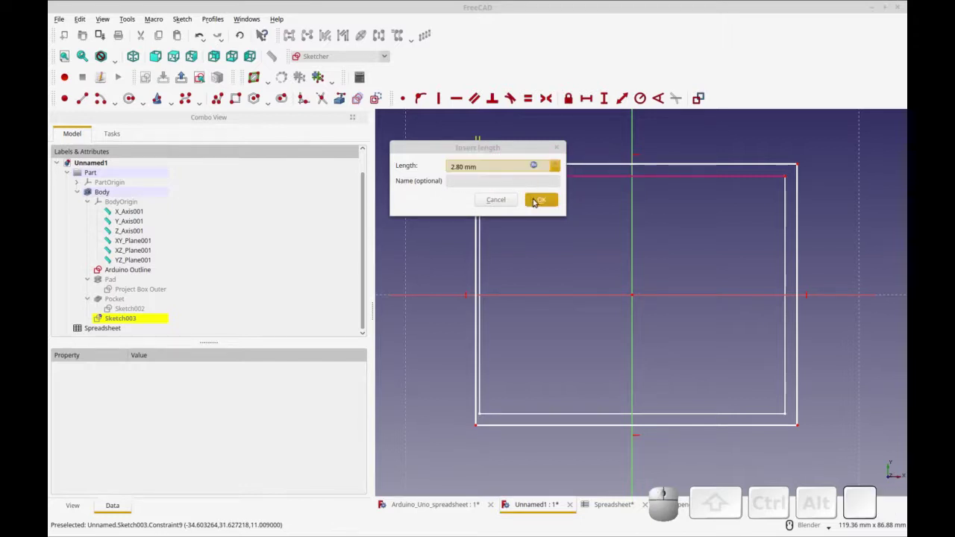
click(541, 200)
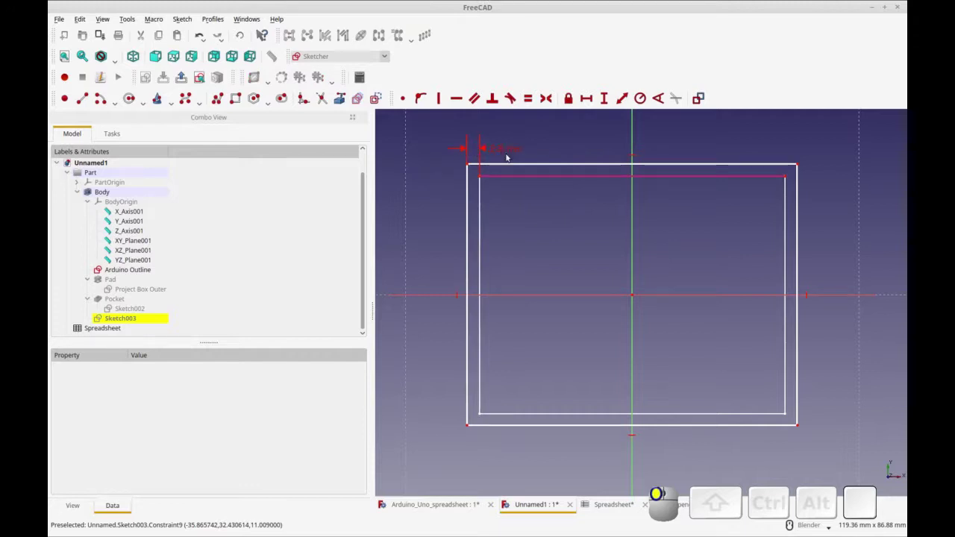
Step: Dimension the vertical distance between the Arduino outline's upper-left corner and the rectangle's upper-left corner
click(475, 177)
click(468, 164)
click(604, 98)
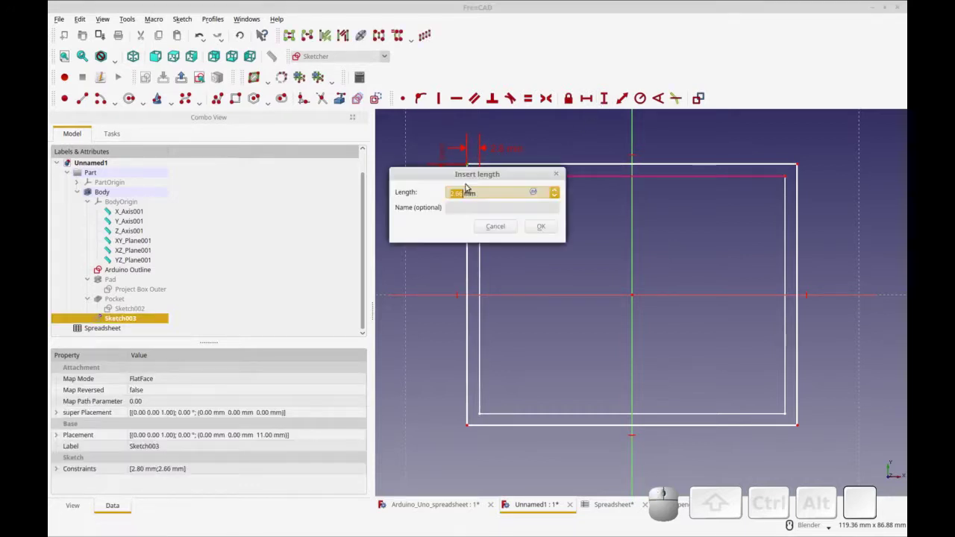
click(531, 227)
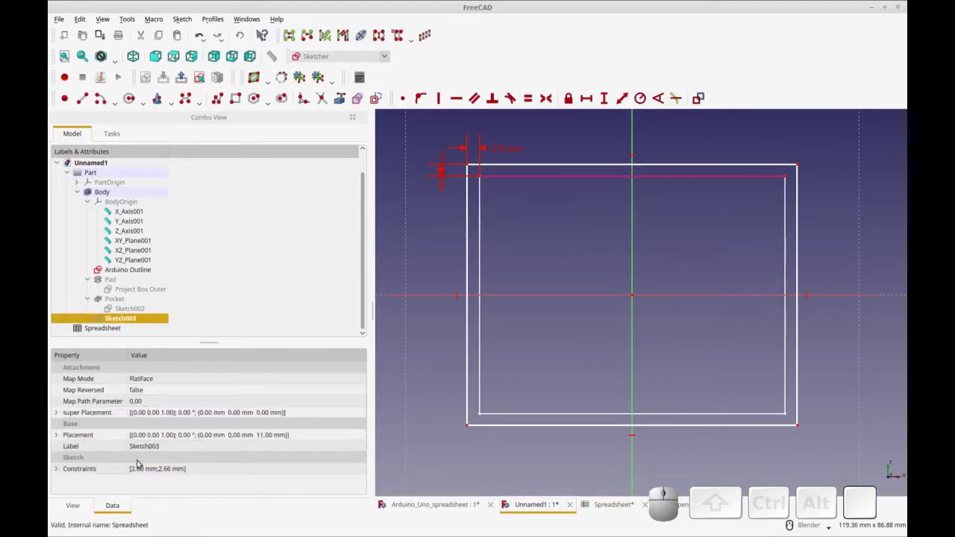
Step: Copy the expression of the horizontal distance constraint from the sketch's constraint properties
click(56, 469)
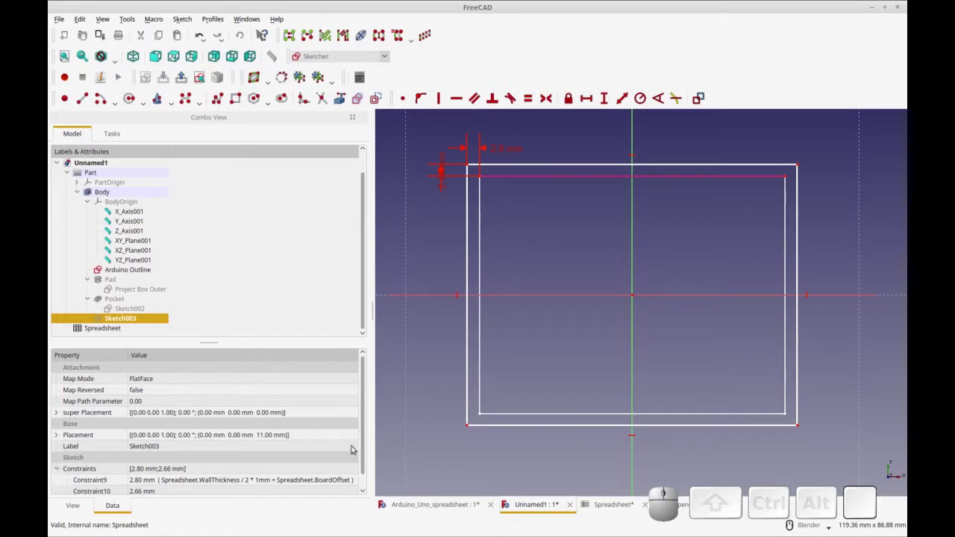
scroll(360, 412, down, 1)
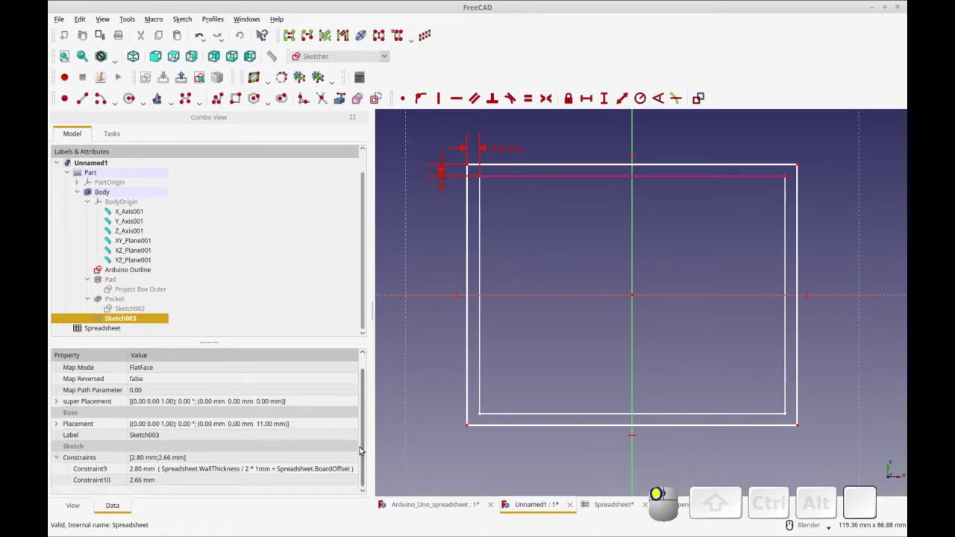
click(215, 472)
click(330, 470)
triple_click(244, 468)
key(ctrl+c)
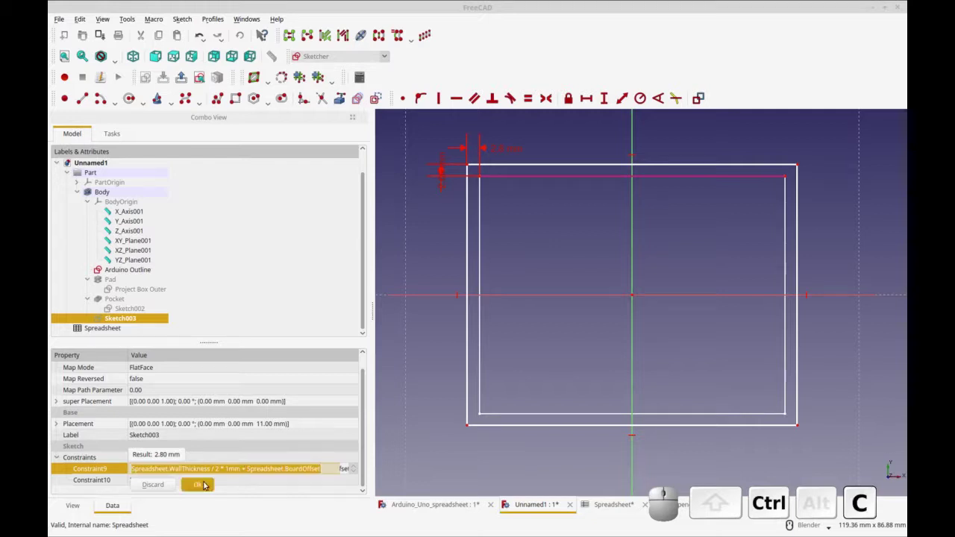
click(196, 484)
Step: Set the vertical distance to the copied expression Spreadsheet.WallThickness / 2 * 1mm + Spreadsheet.BoardOffset and move both dimension labels to readable positions
click(164, 483)
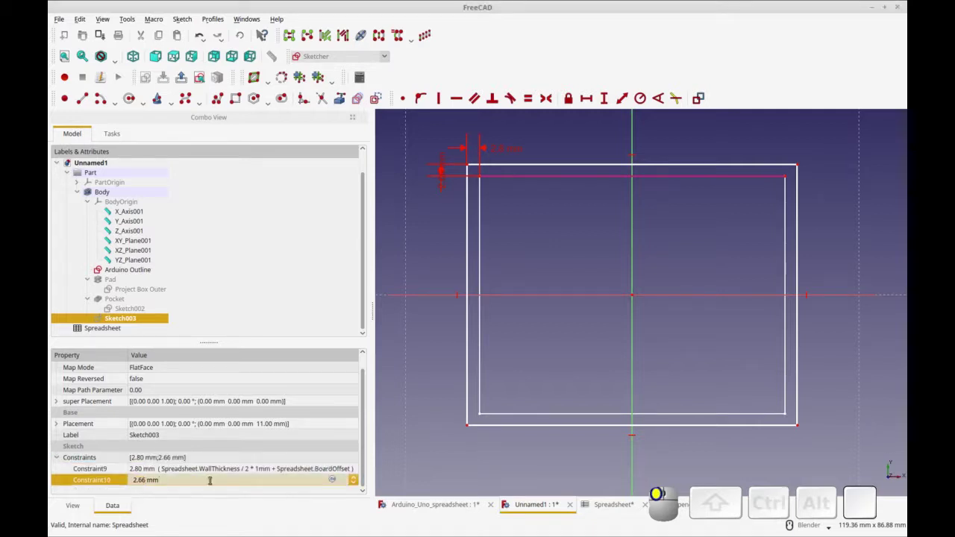
click(332, 481)
key(ctrl+v)
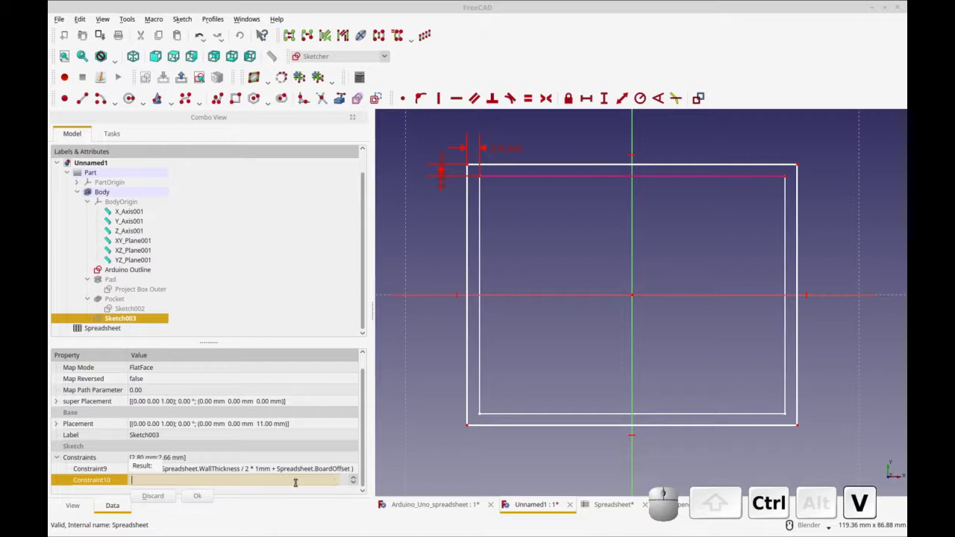
click(199, 499)
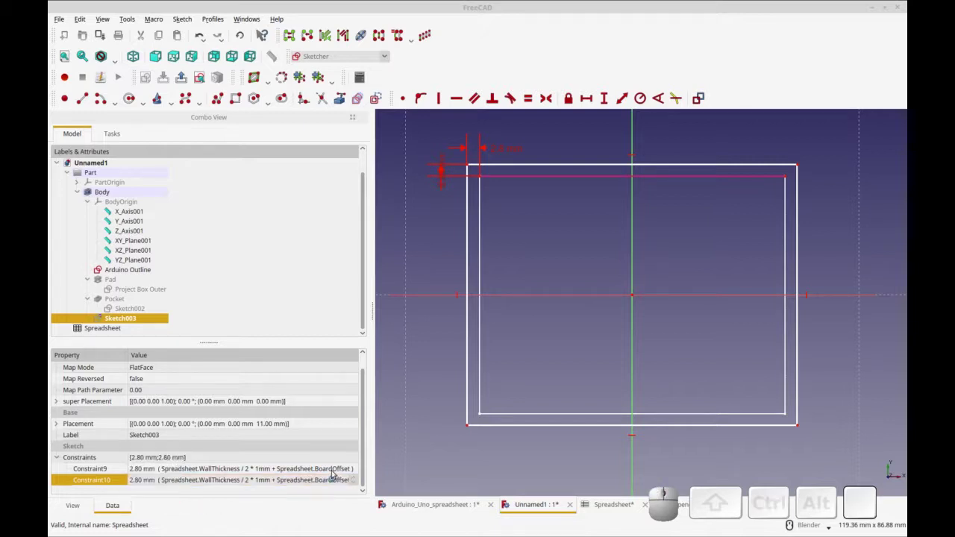
click(316, 459)
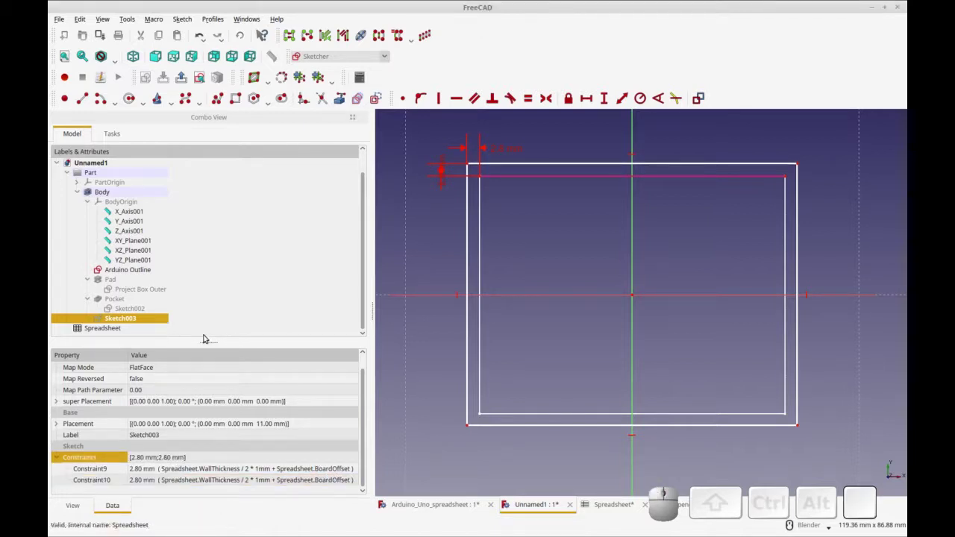
drag(440, 172, 439, 224)
drag(513, 148, 516, 146)
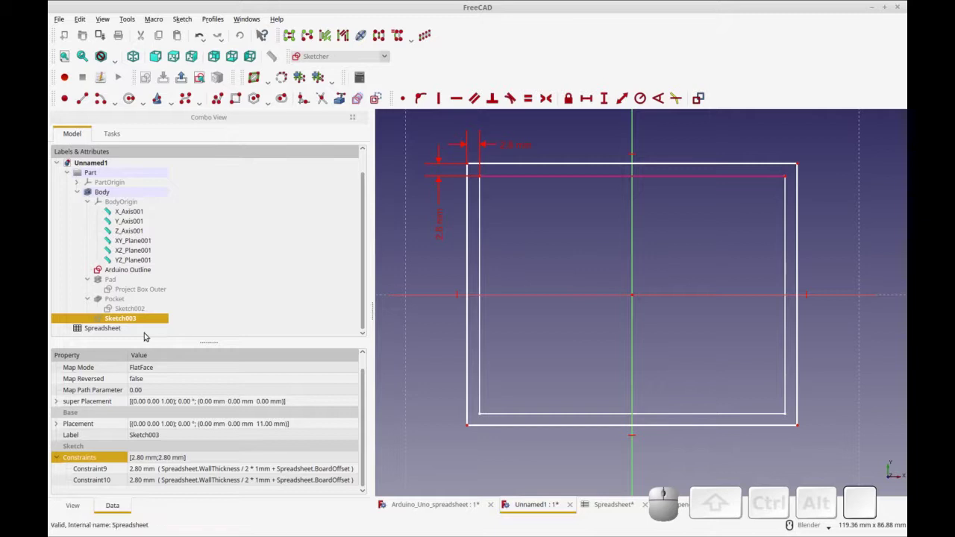
Step: Make the rectangle's two upper corners symmetric about the vertical axis
click(467, 164)
click(635, 197)
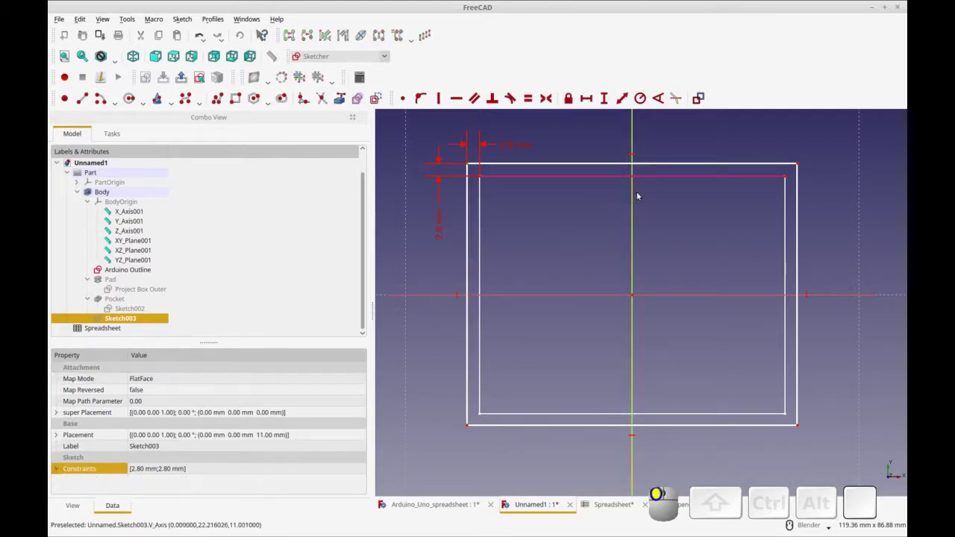
click(789, 165)
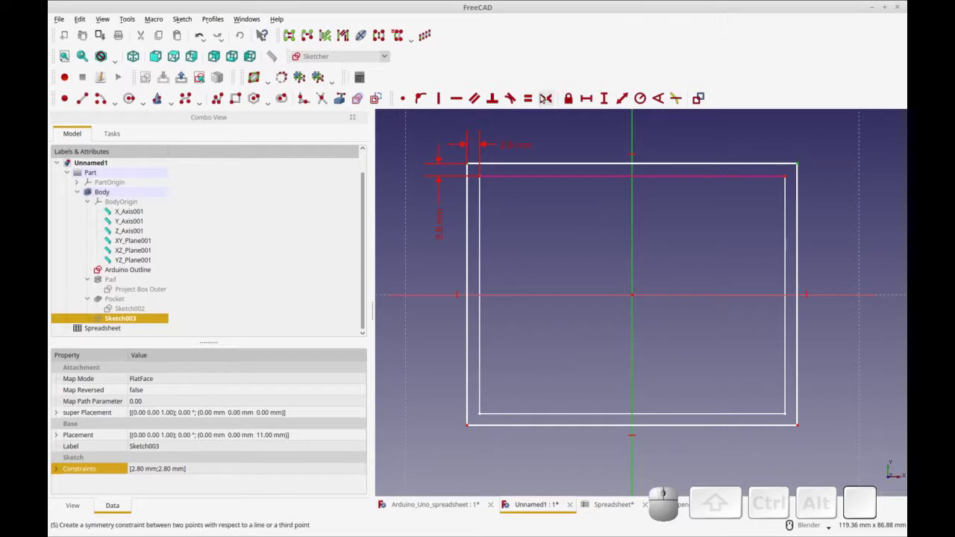
click(549, 100)
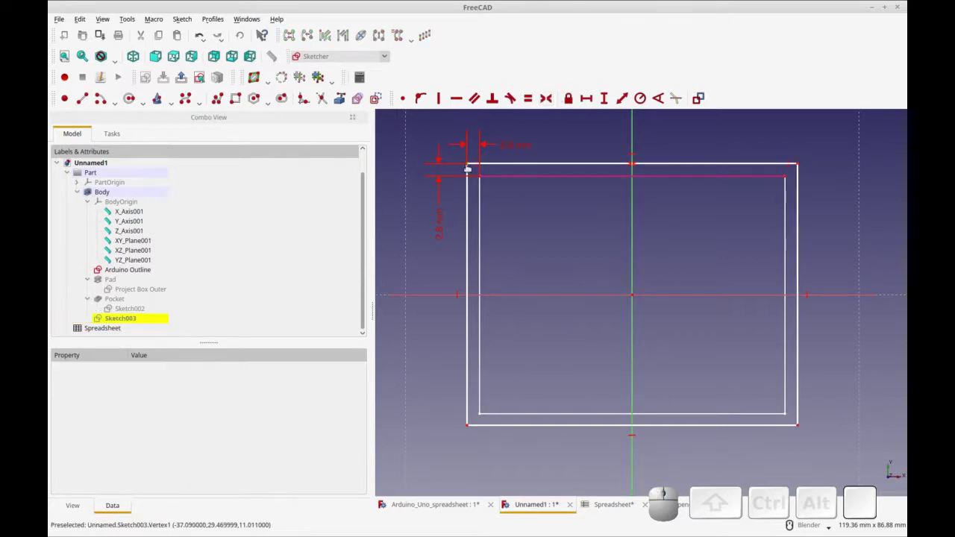
Step: Make the rectangle's two left corners symmetric about the horizontal axis so the sketch is fully constrained
click(480, 295)
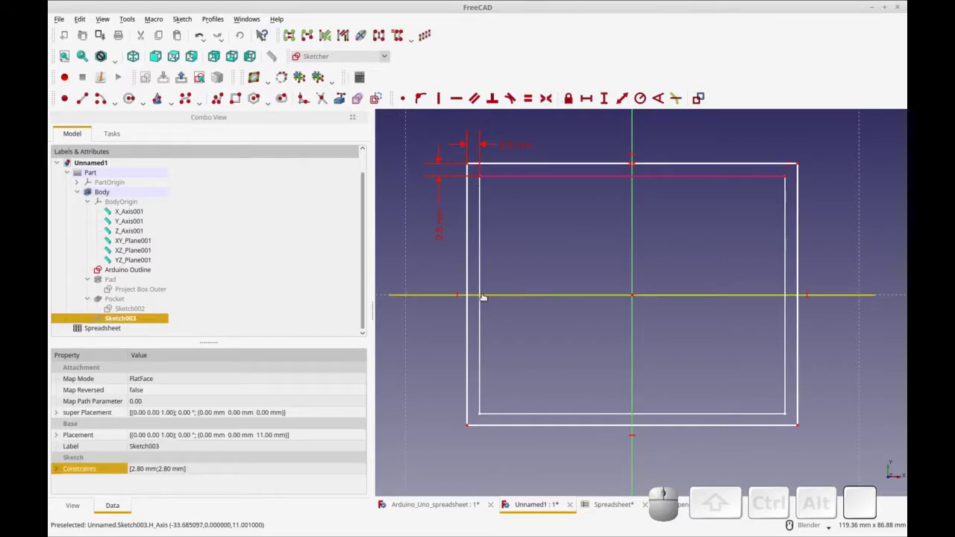
click(469, 425)
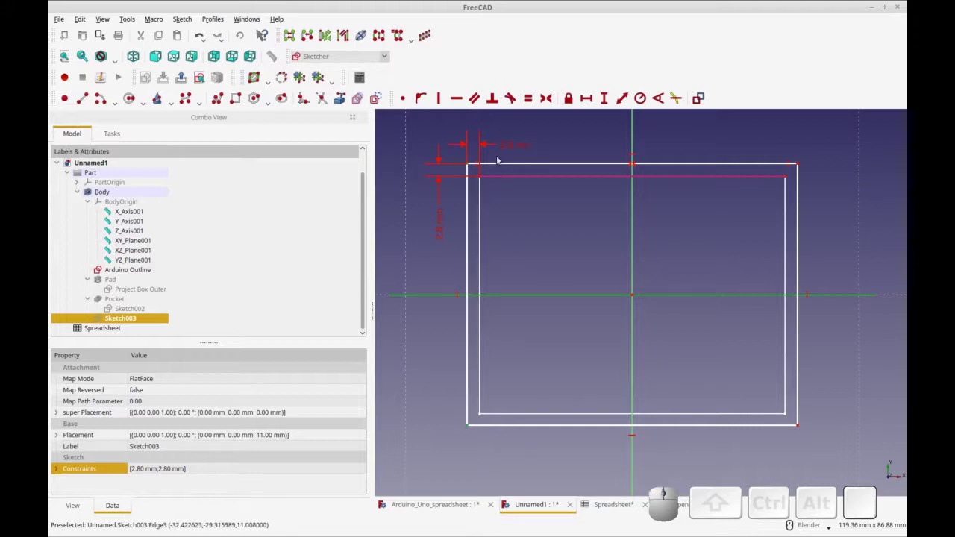
click(545, 100)
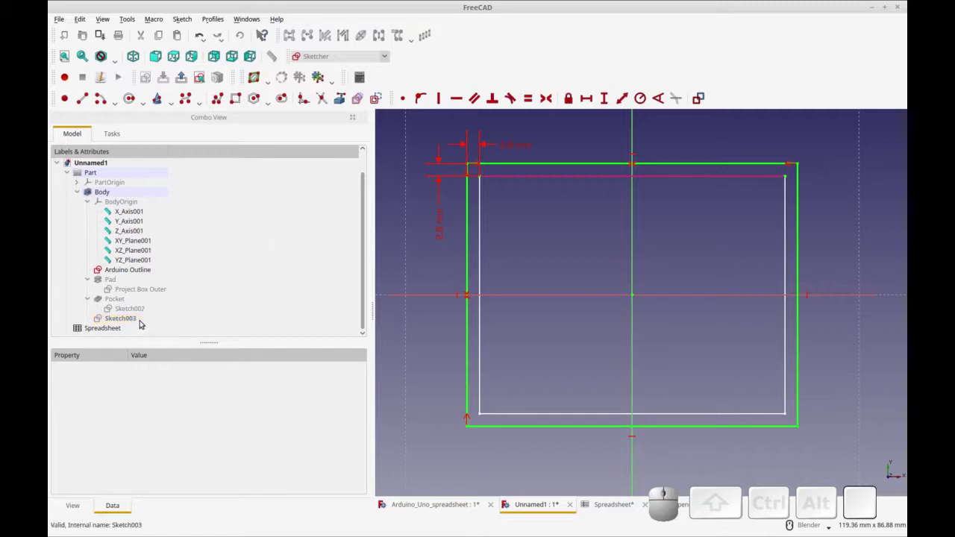
Step: Close the rim sketch and cut a shallow pocket from it to form a stepped ledge inside the box walls
click(112, 134)
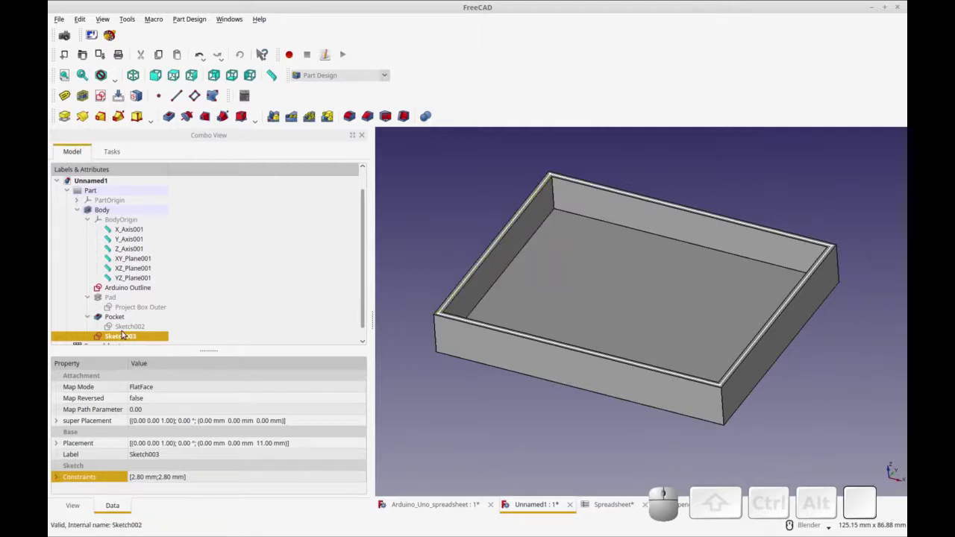
click(169, 118)
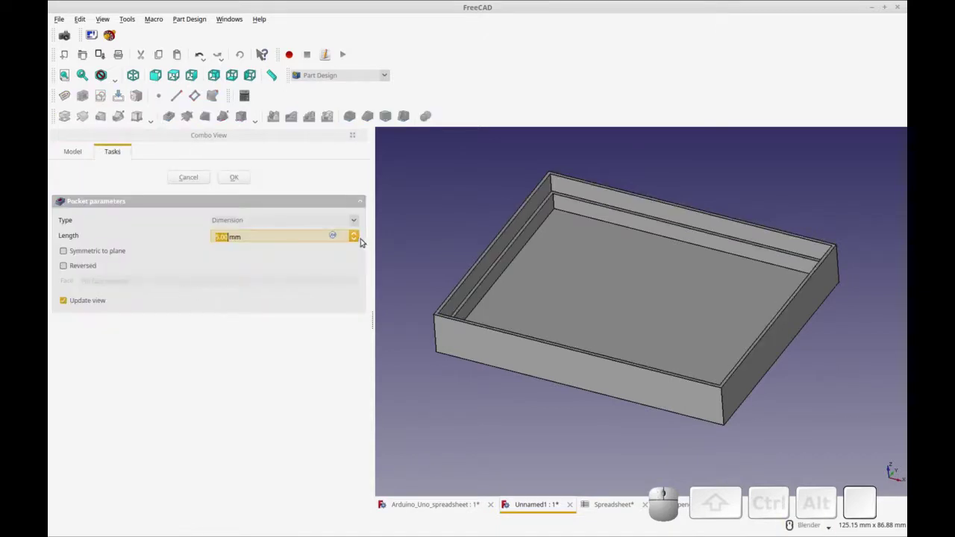
text(1)
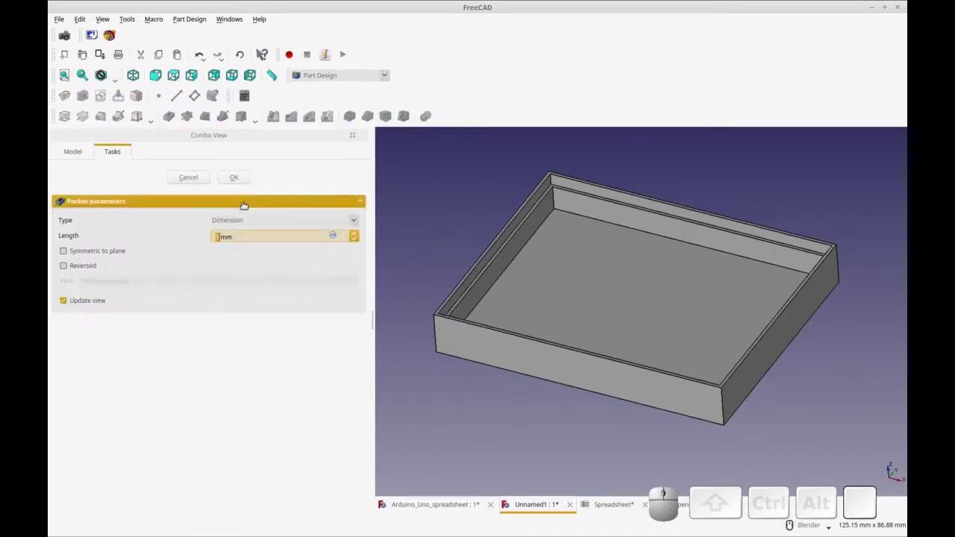
click(233, 177)
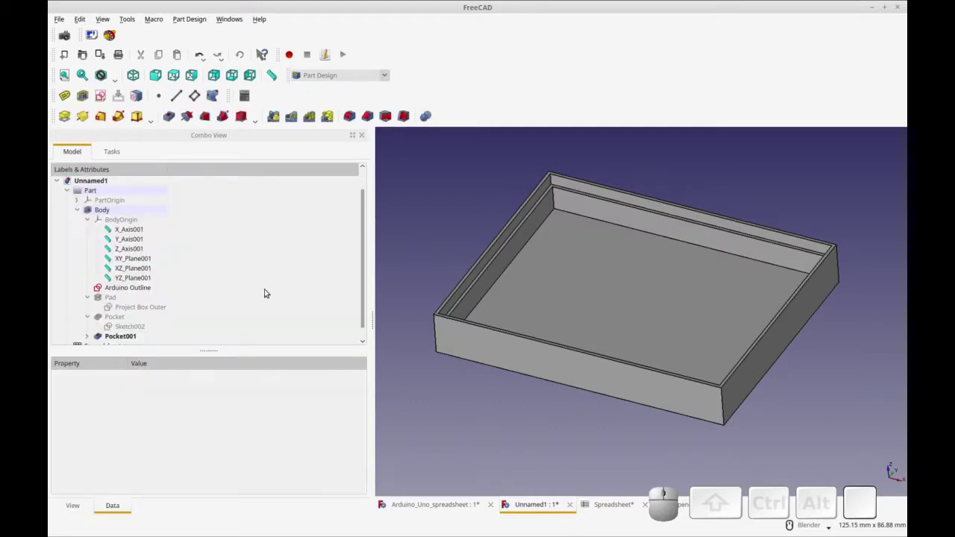
Step: Set the Pad's length to 6 mm to test how the pockets follow the box height
click(118, 297)
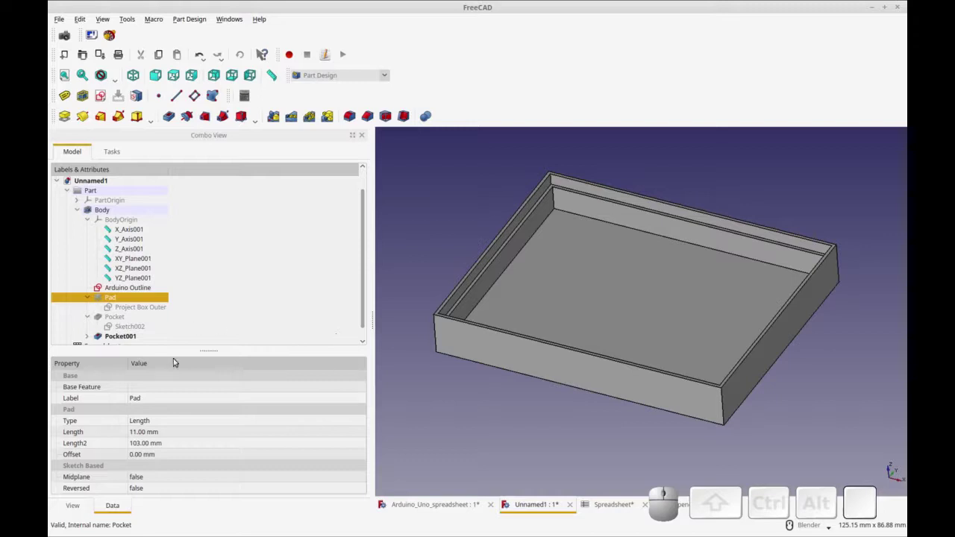
click(164, 431)
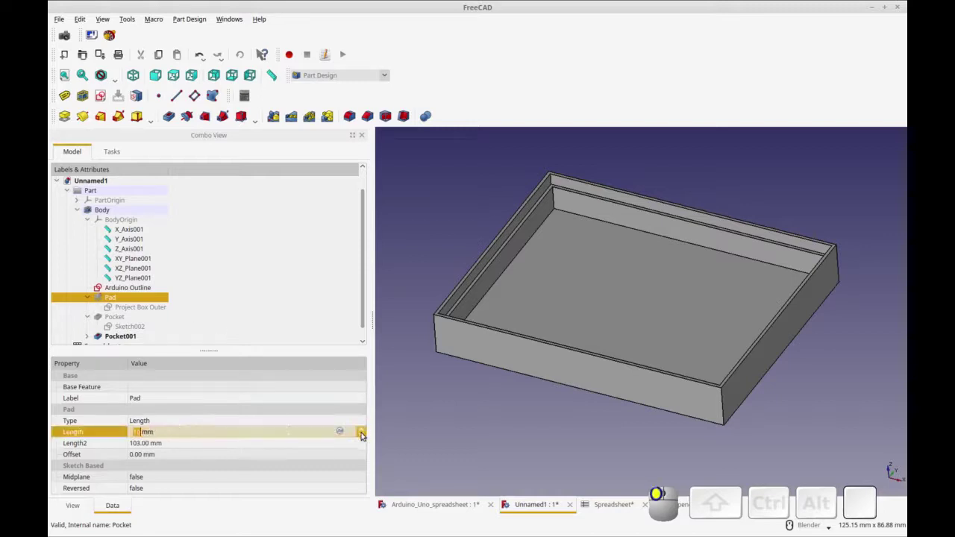
click(361, 435)
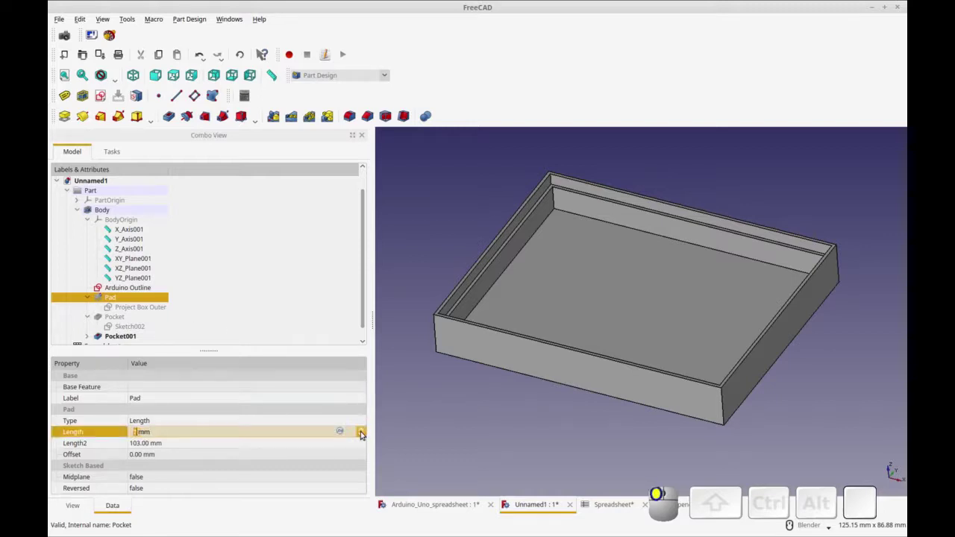
click(299, 442)
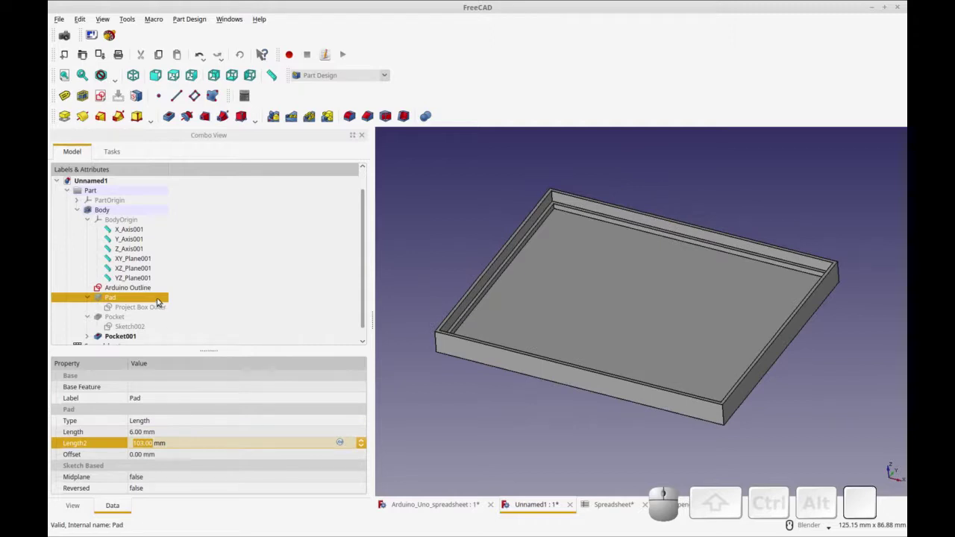
Step: Set the Pad's length to 14 mm to test how the pockets follow a taller box
click(180, 434)
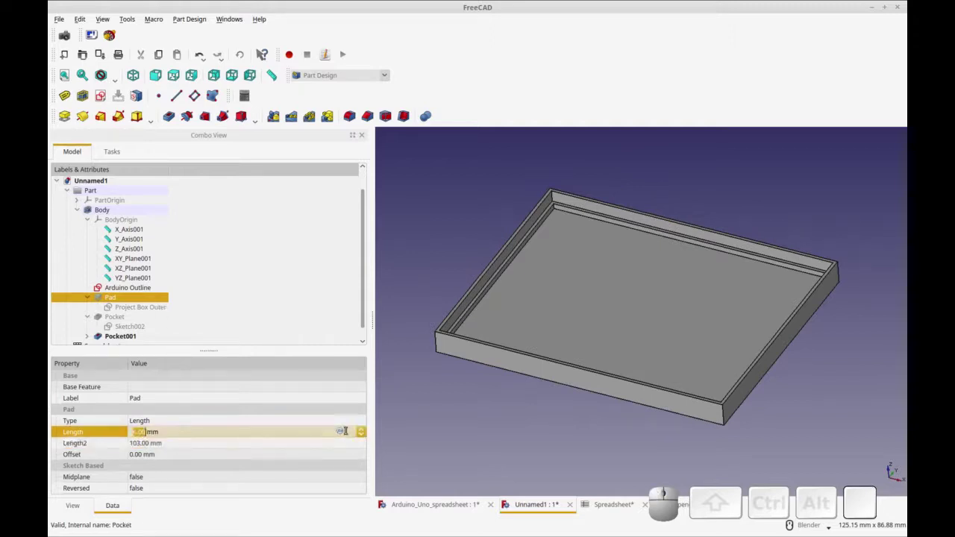
click(361, 430)
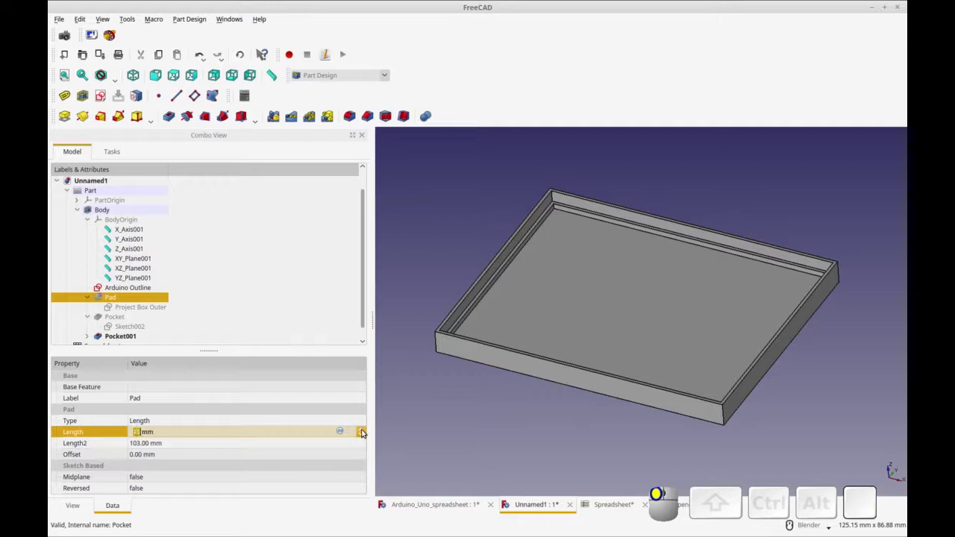
click(315, 453)
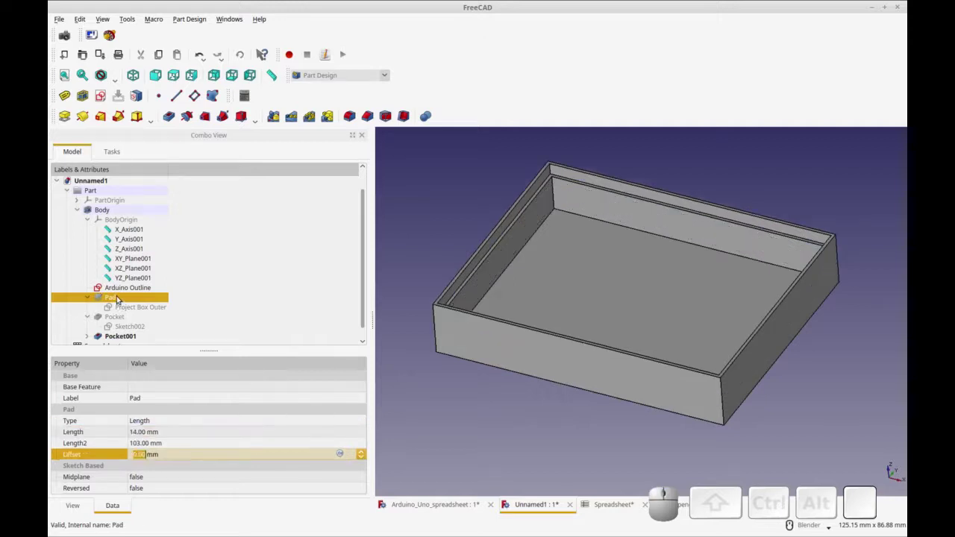
Step: Set the Pad's length to 11 mm
click(253, 433)
click(360, 436)
click(306, 443)
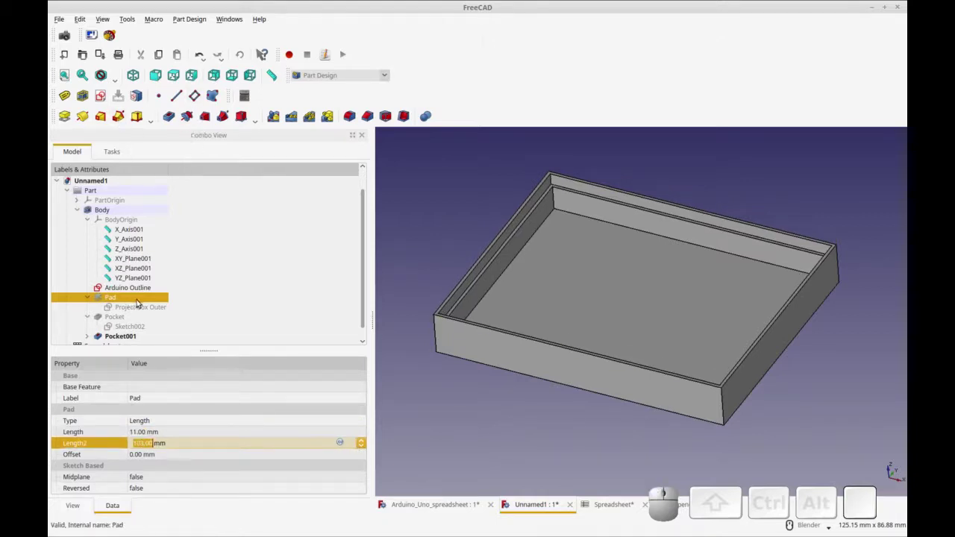
Step: Start a new sketch on the box's inner floor face
scroll(146, 304, down, 1)
click(133, 329)
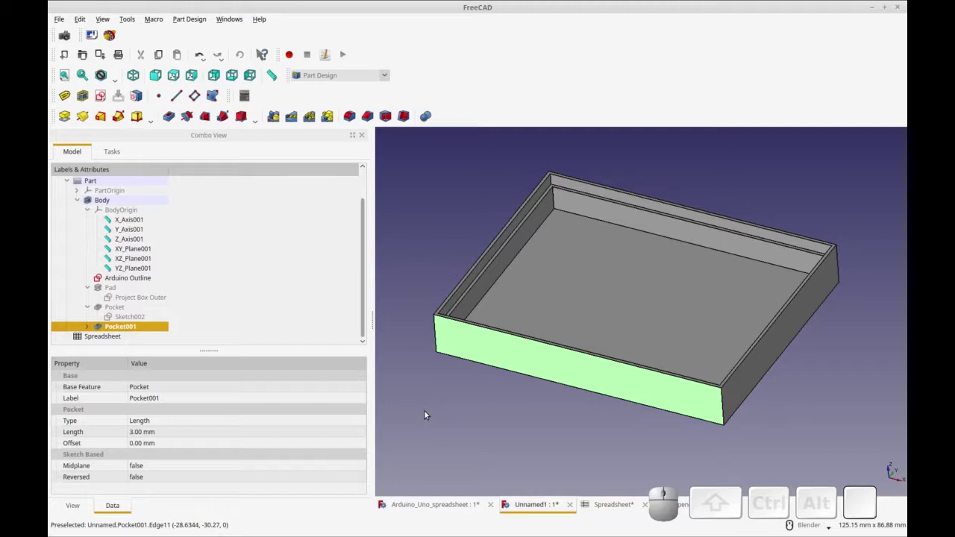
key(ctrl+r)
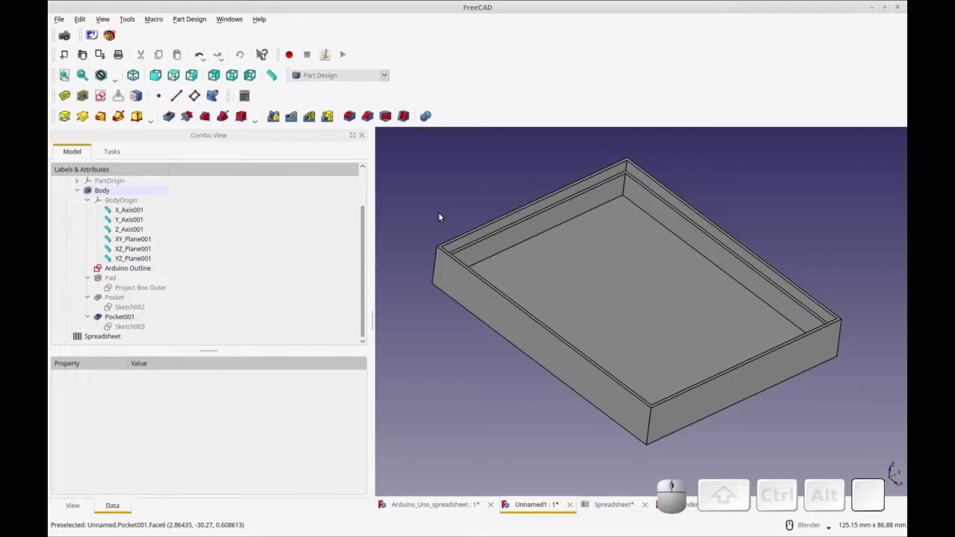
click(564, 261)
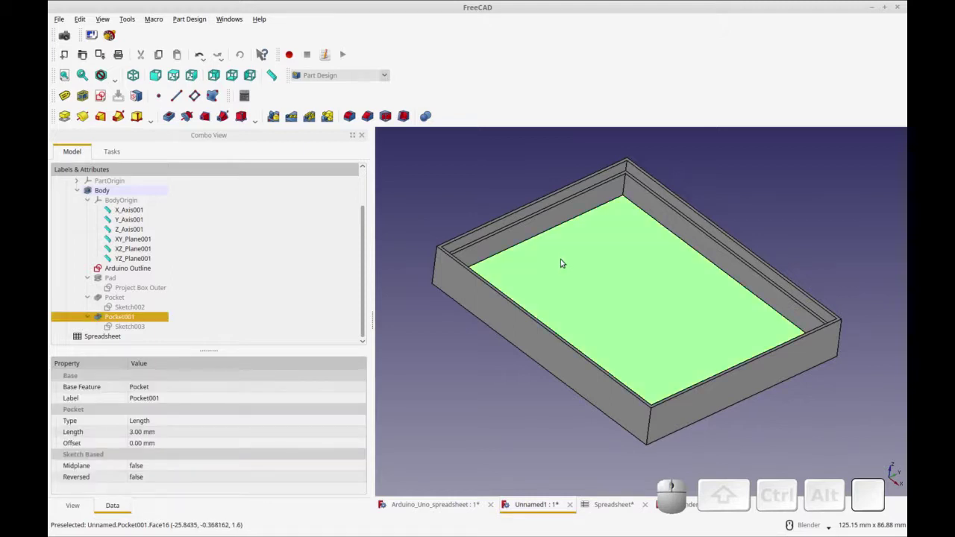
click(100, 95)
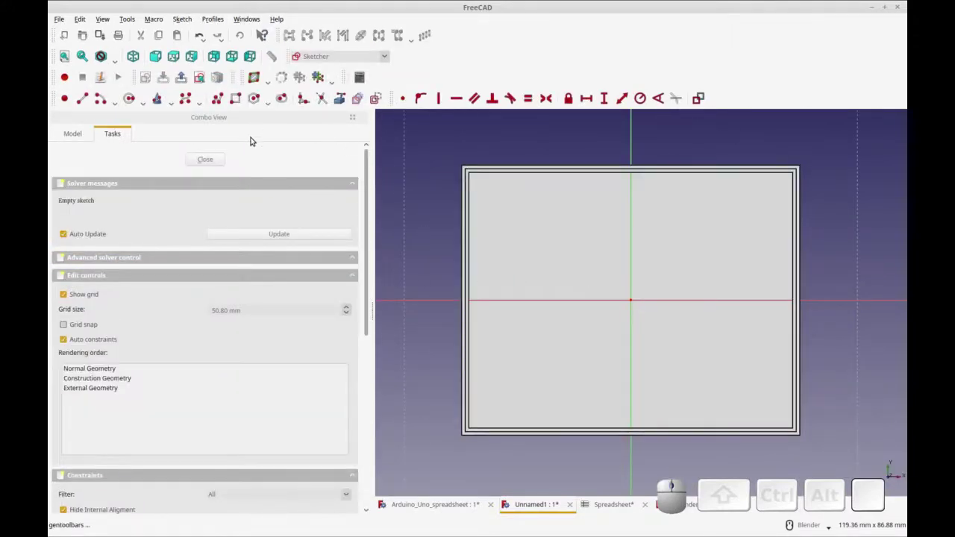
key(ctrl+r)
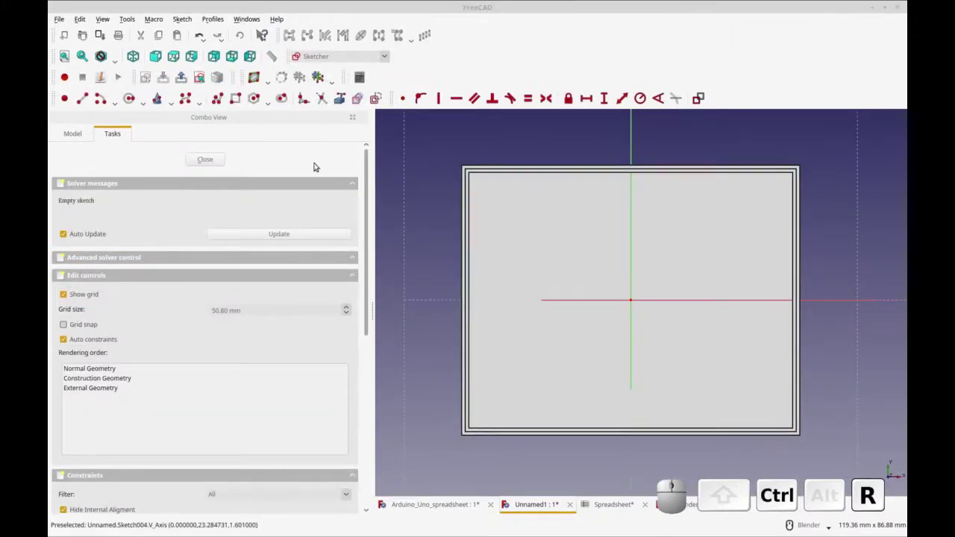
Step: Sketch two concentric circles near the floor's upper-left corner, centred at about (-28, 22) mm
click(128, 100)
click(515, 214)
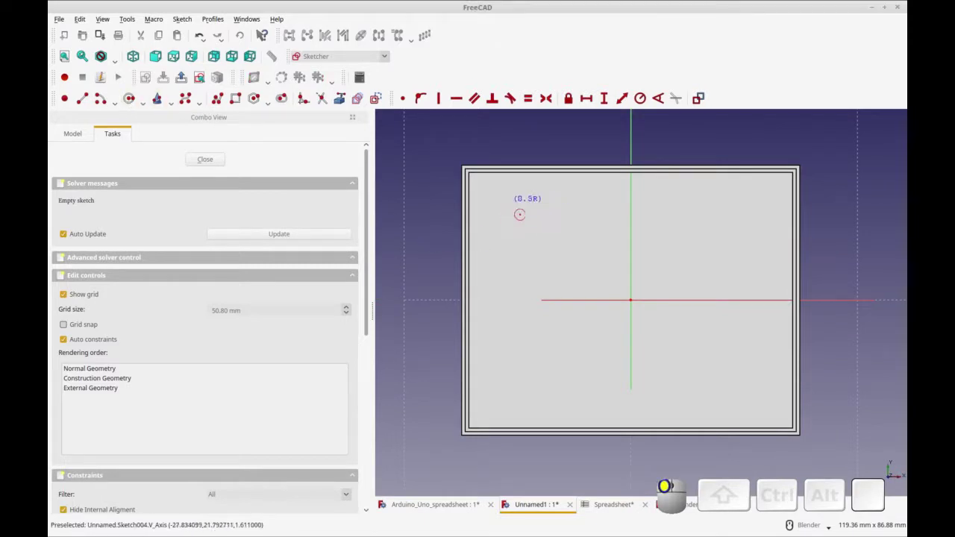
click(517, 215)
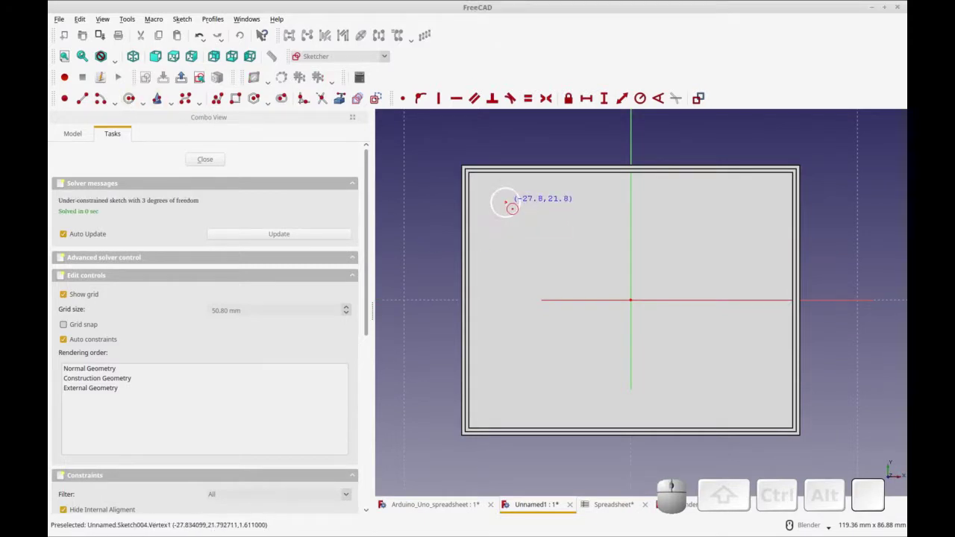
click(506, 203)
click(512, 209)
right_click(521, 217)
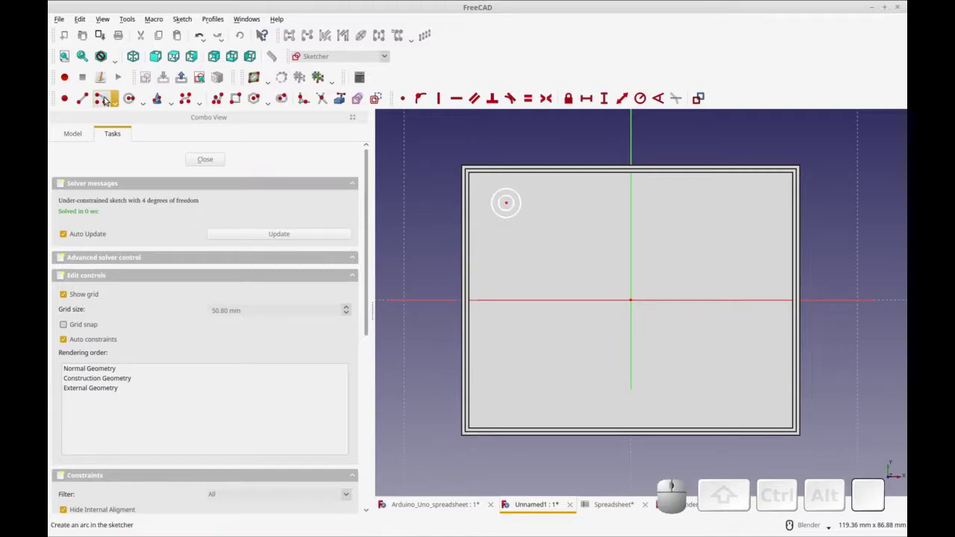
Step: Sketch two concentric circles near the floor's upper-right corner, centred at about (22, 21) mm
click(129, 99)
click(730, 207)
click(738, 223)
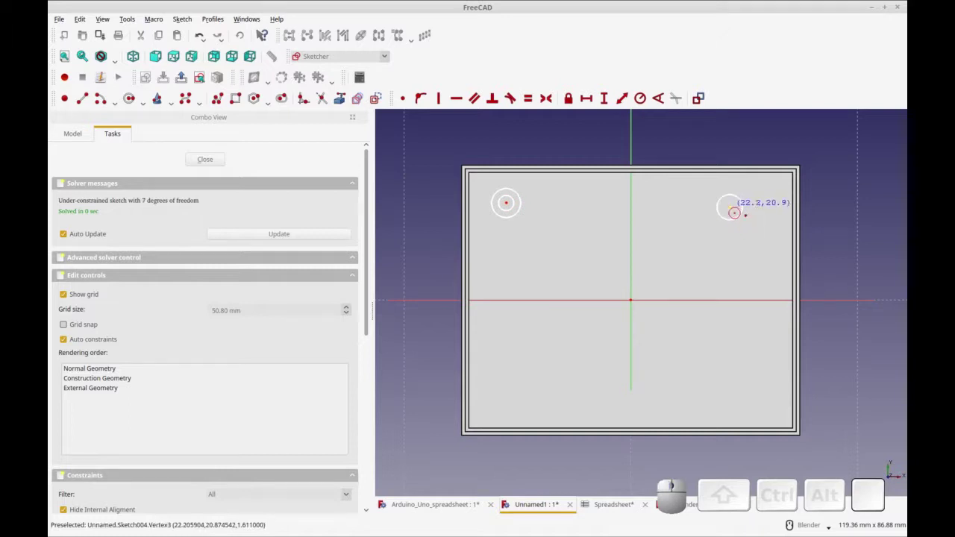
click(744, 224)
Step: Sketch two concentric circles near the floor's lower-left corner, roughly below the upper-left pair
click(129, 99)
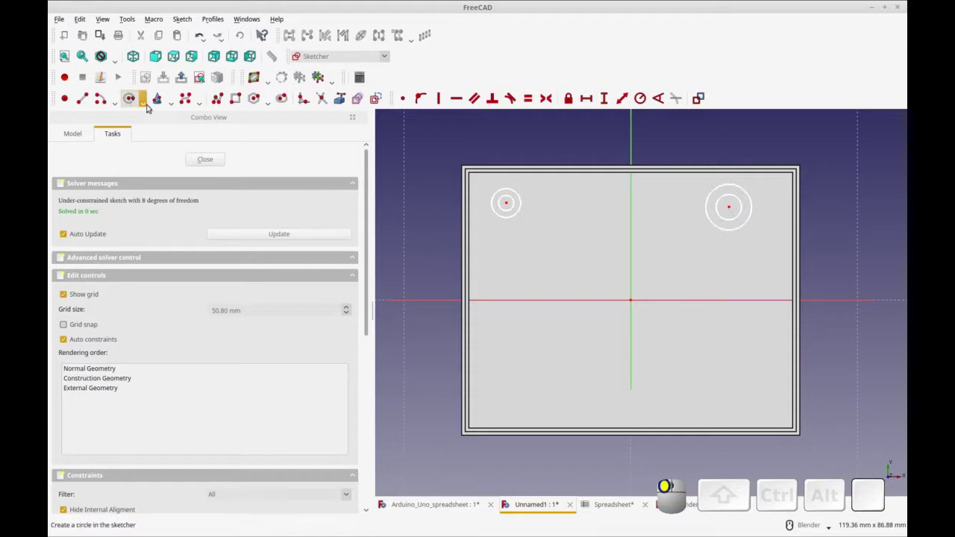
click(512, 380)
click(510, 377)
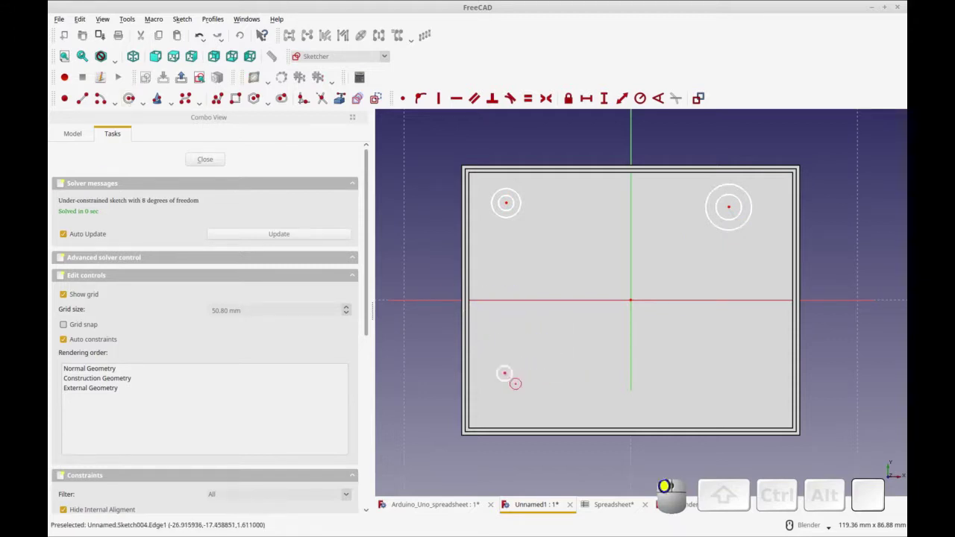
click(505, 374)
click(514, 383)
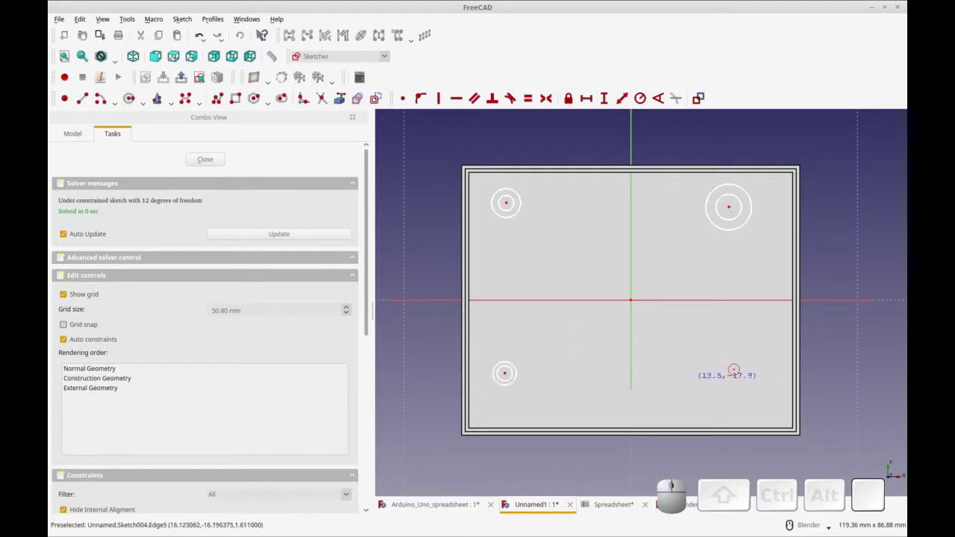
Step: Sketch two concentric circles near the floor's lower-right corner and finish drawing circles
click(736, 373)
click(730, 365)
click(741, 381)
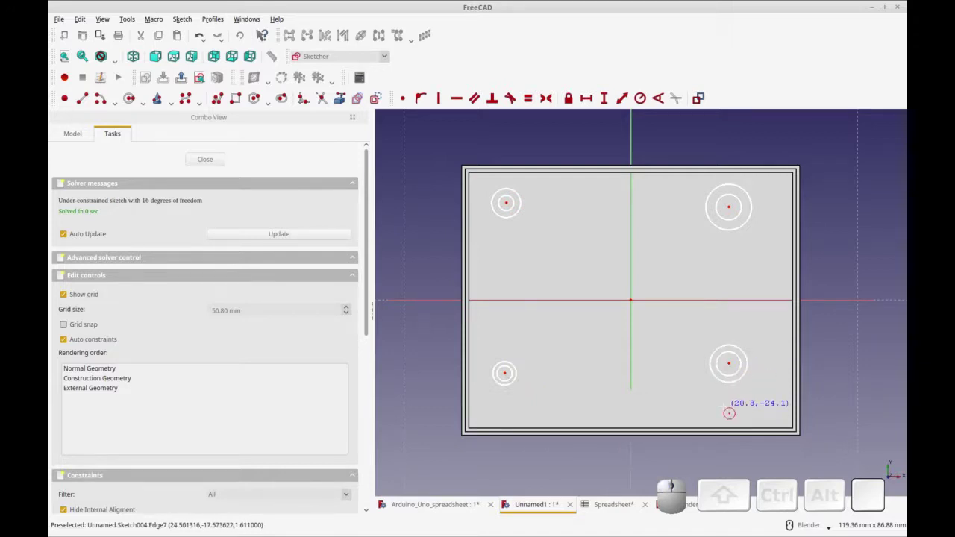
key(ctrl+r)
right_click(561, 311)
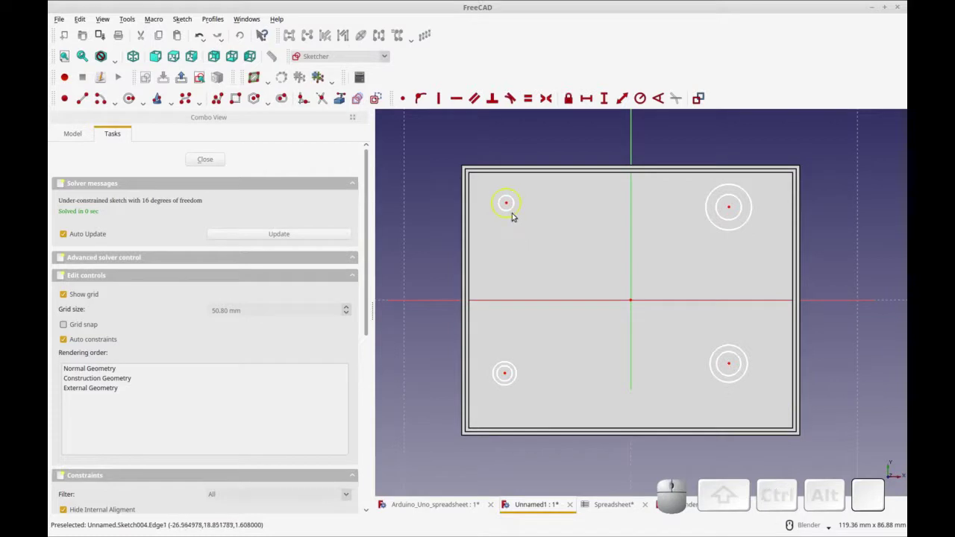
Step: Constrain the four inner circles to share one radius of 1.5 mm
click(512, 212)
click(730, 220)
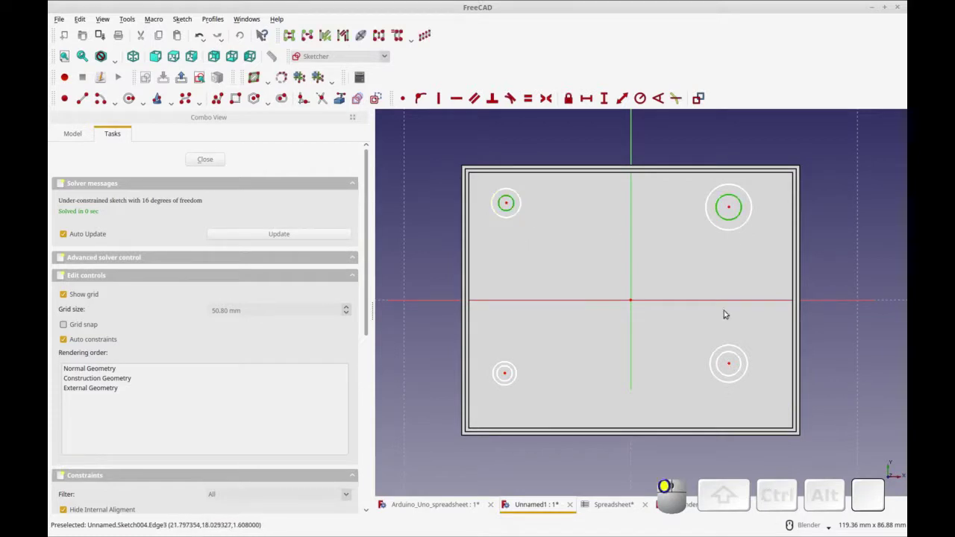
click(728, 375)
click(512, 376)
click(639, 97)
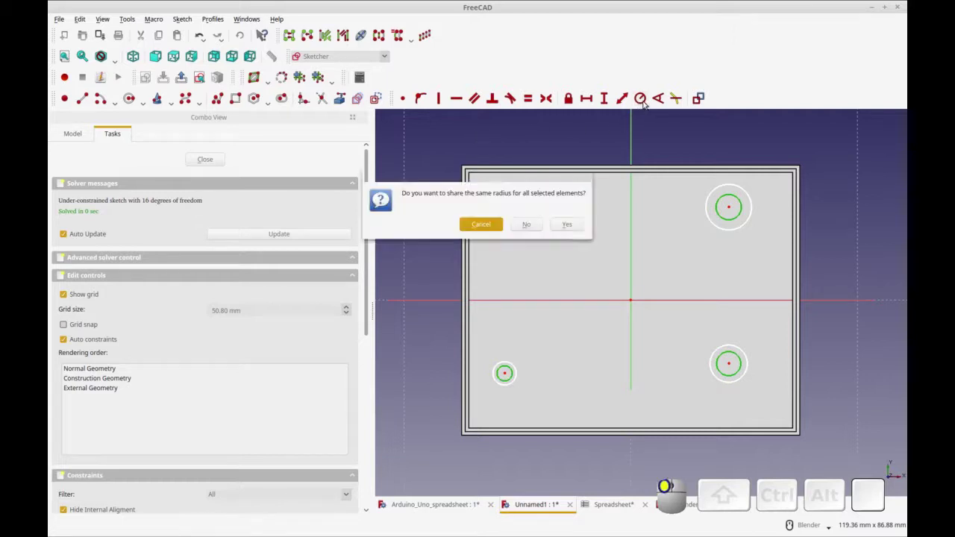
click(567, 225)
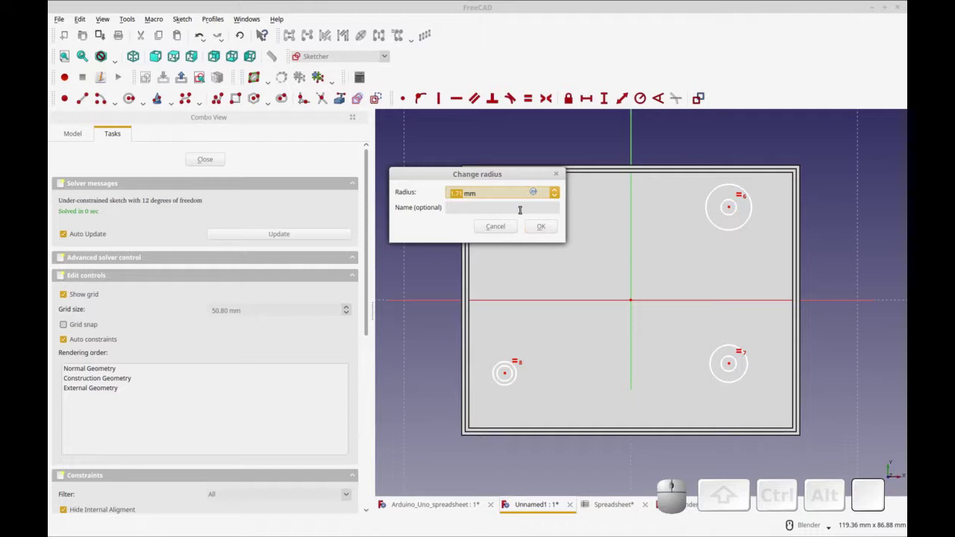
text(1.5)
key(Return)
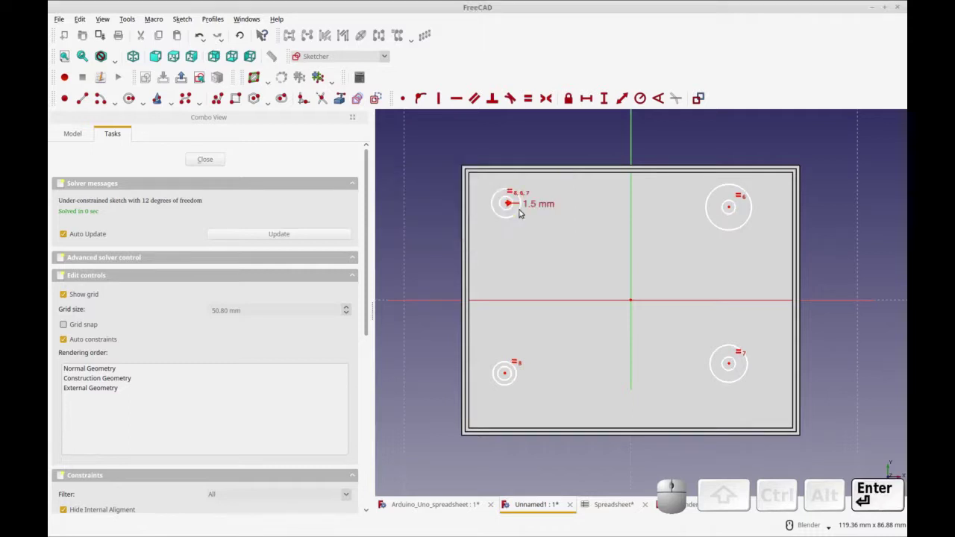
Step: Constrain the four outer circles to share one radius of 3 mm and move the overlapping 1.5 mm dimension label clear of it
click(516, 214)
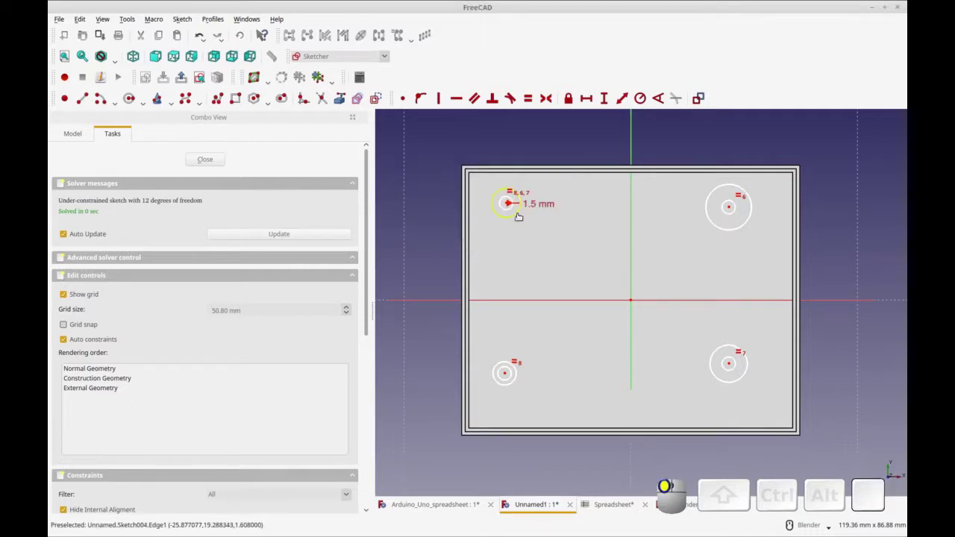
drag(711, 223, 708, 232)
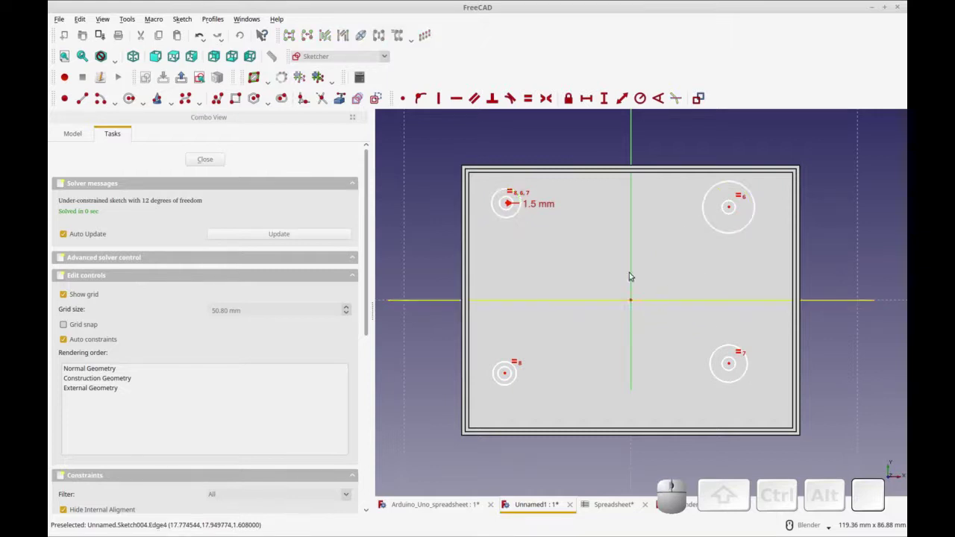
click(512, 216)
click(710, 226)
click(703, 357)
click(498, 367)
click(642, 99)
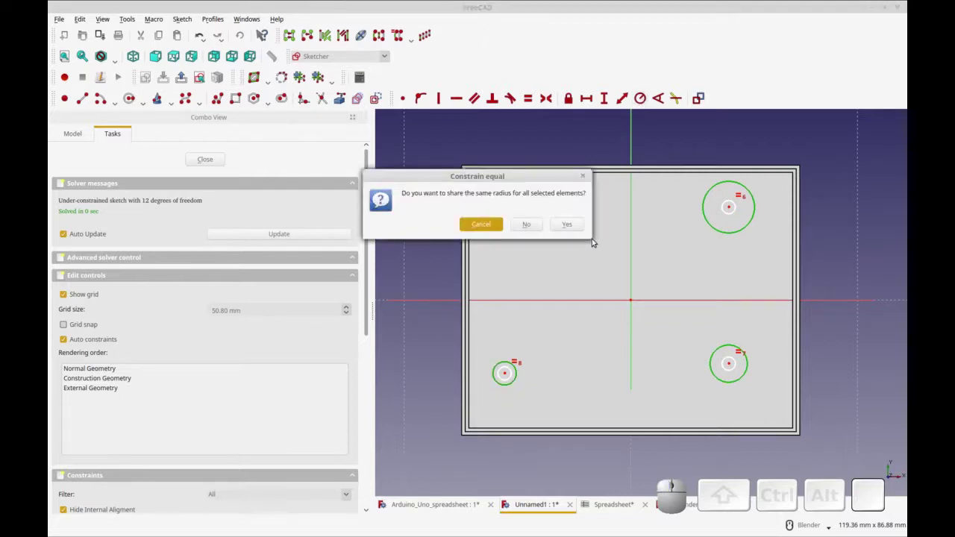
click(581, 227)
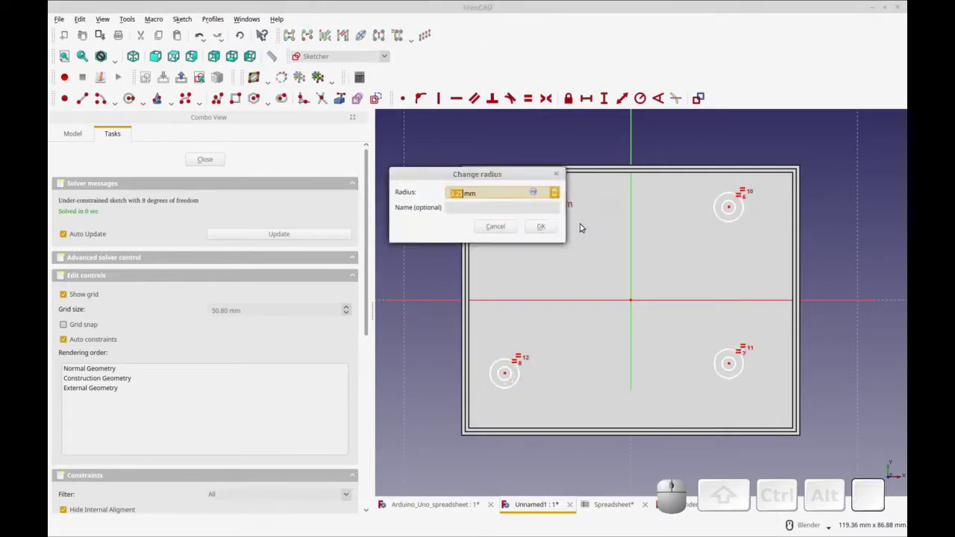
text(3)
key(Return)
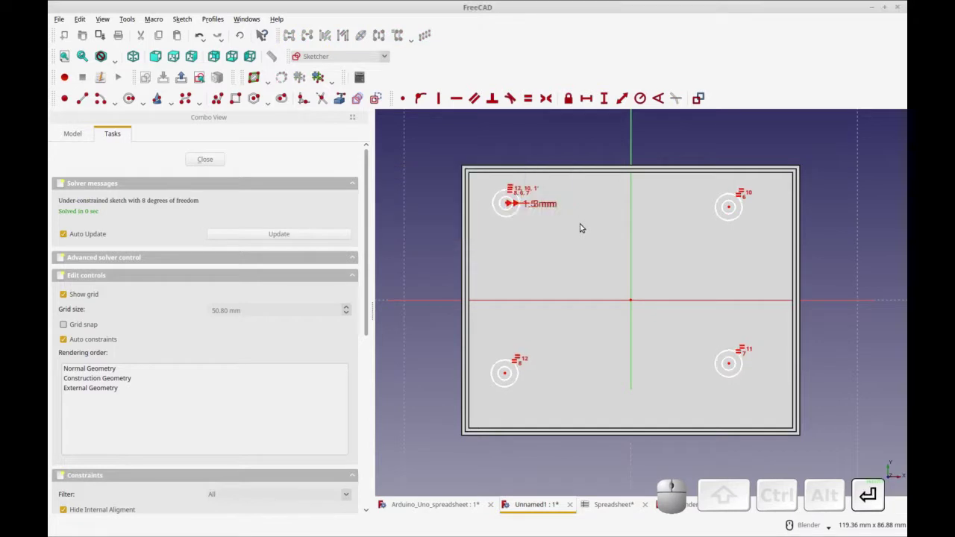
drag(554, 210, 556, 246)
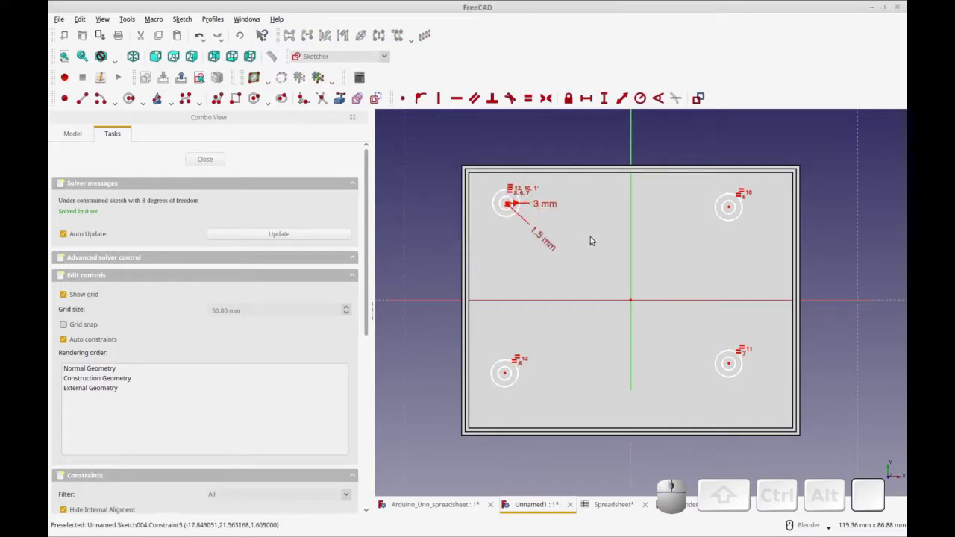
key(ctrl+r)
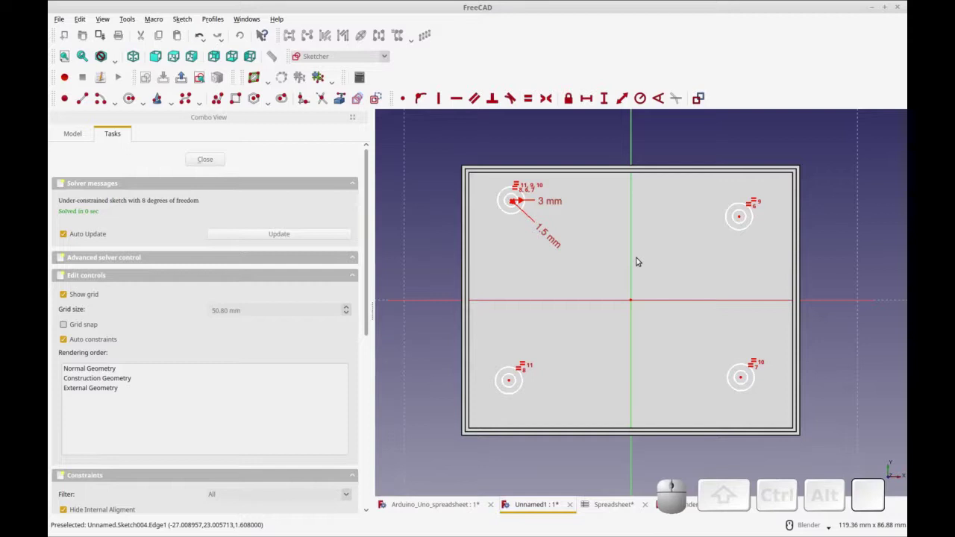
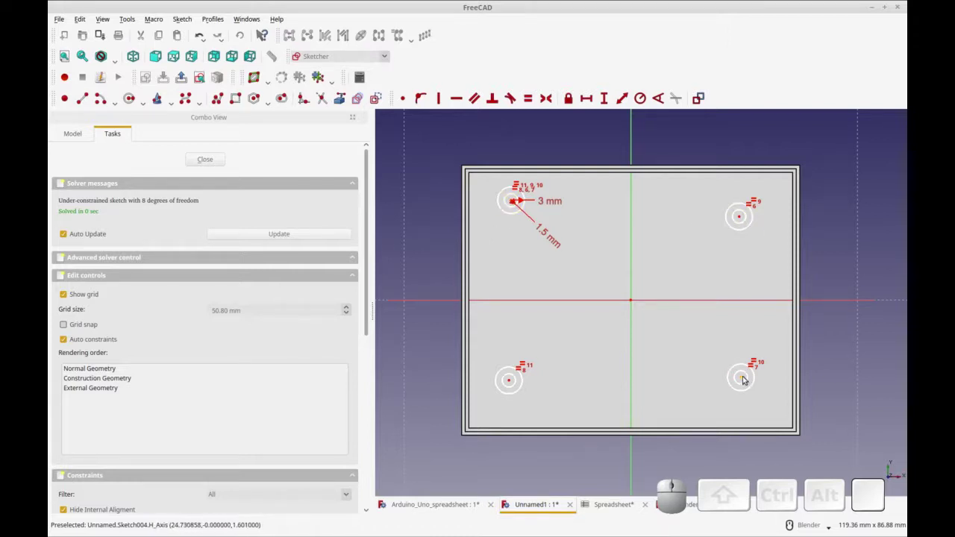
Step: Check the board drawing and constrain the horizontal distance between the upper-left and lower-left standoff centres to 1.27 mm
key(ctrl+alt+Right)
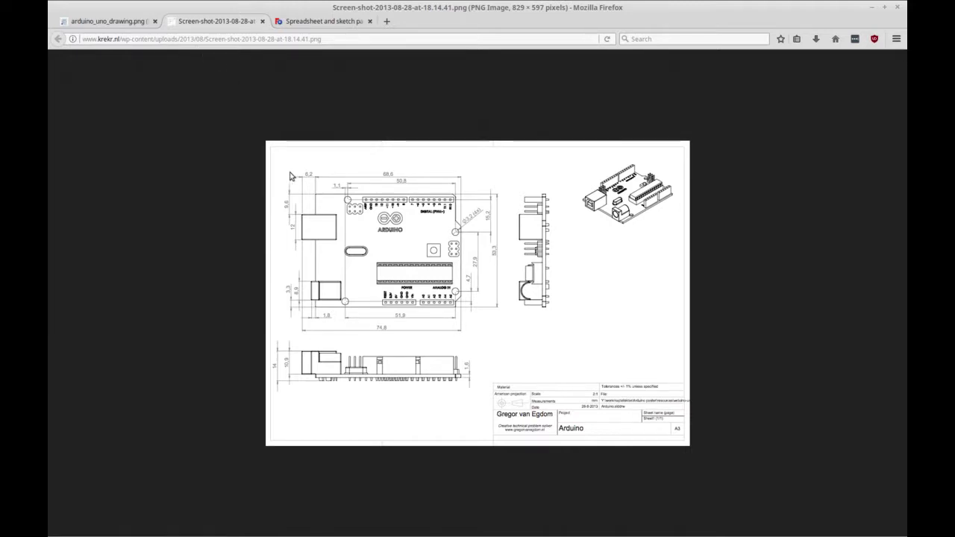
key(ctrl+alt+Left)
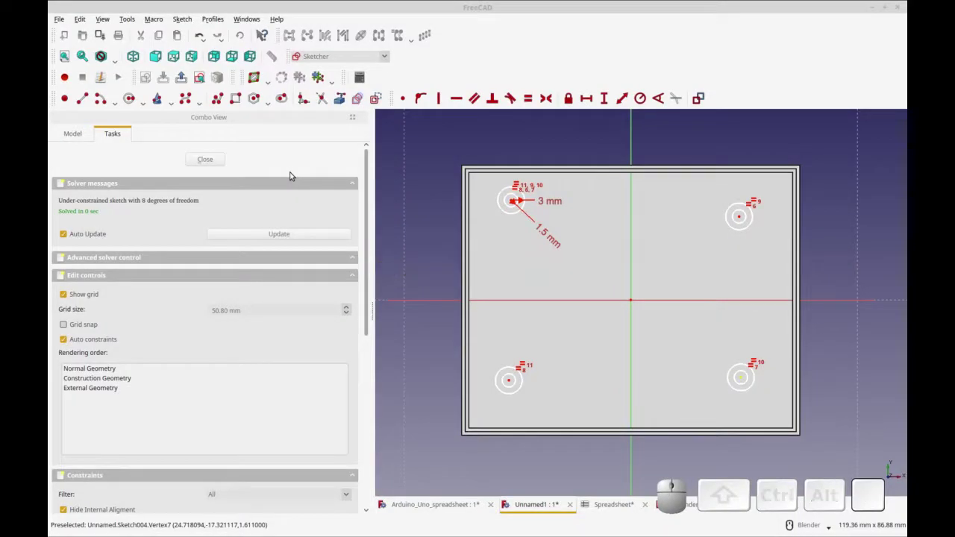
click(513, 202)
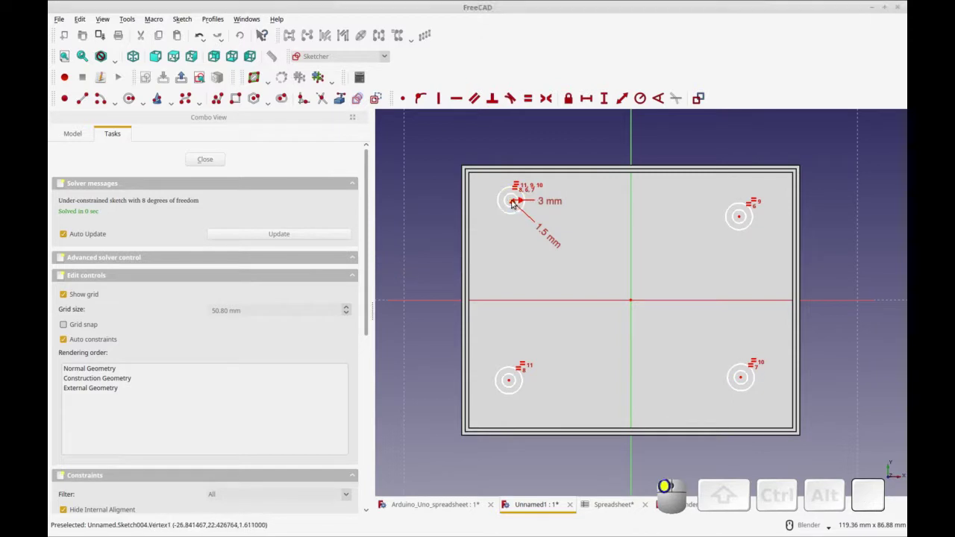
click(510, 381)
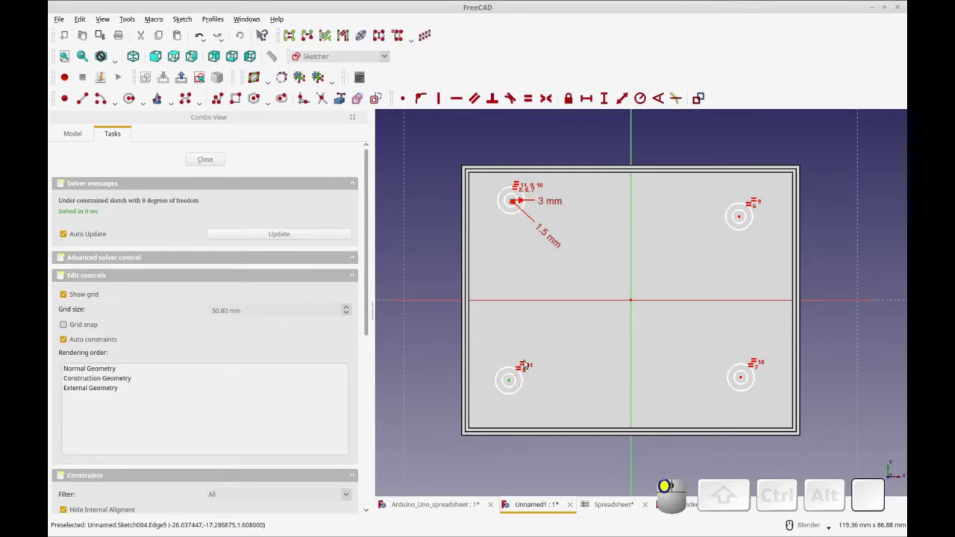
click(587, 99)
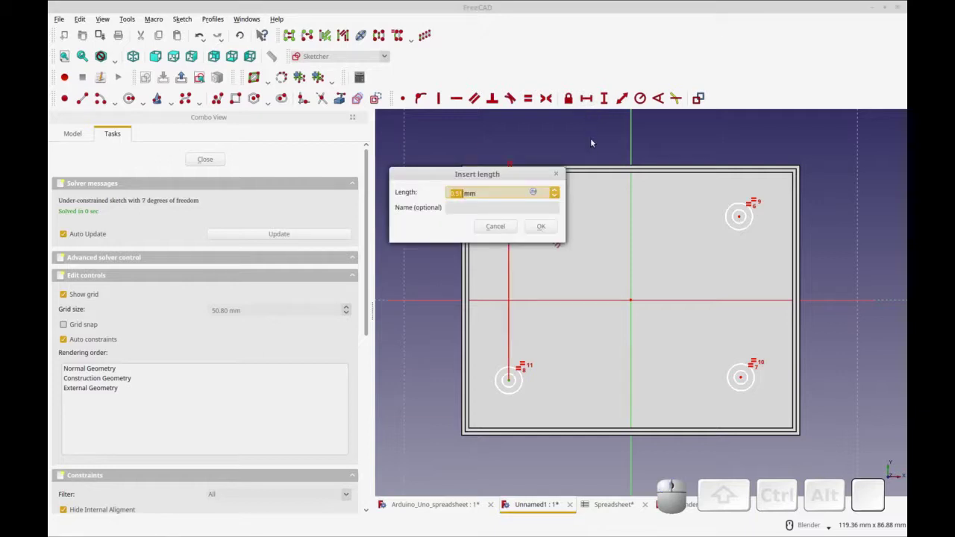
text(1.27)
key(Return)
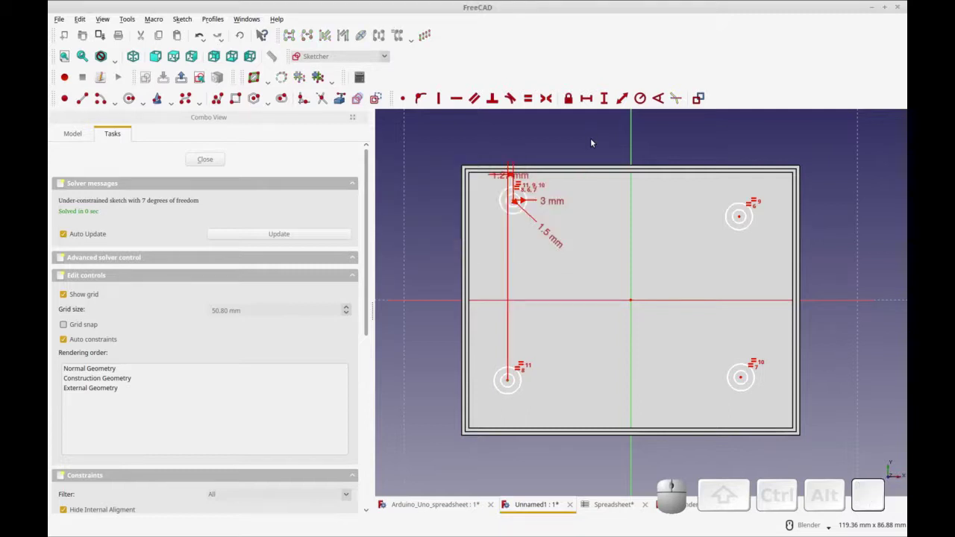
Step: Constrain the horizontal distance between the upper-left and upper-right standoff centres to 50.8 mm
click(515, 203)
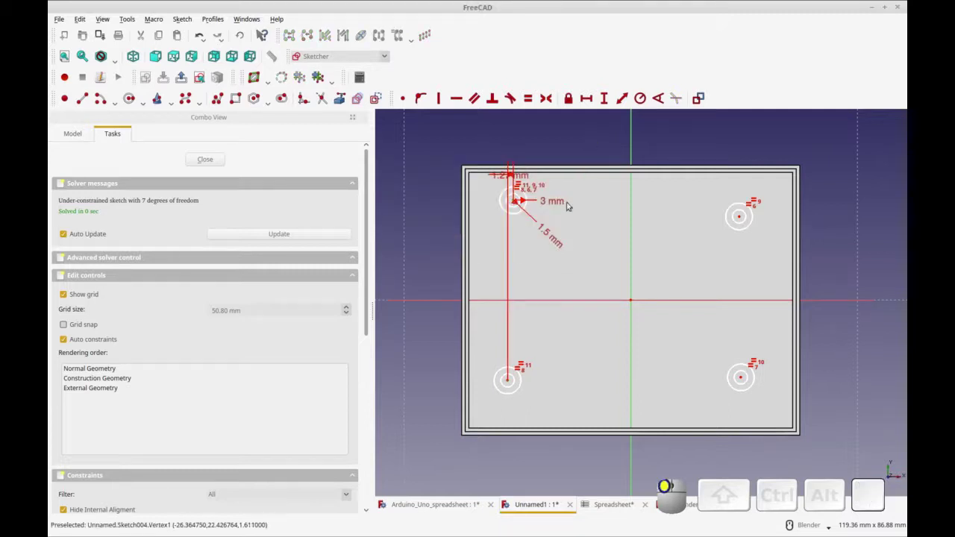
click(739, 216)
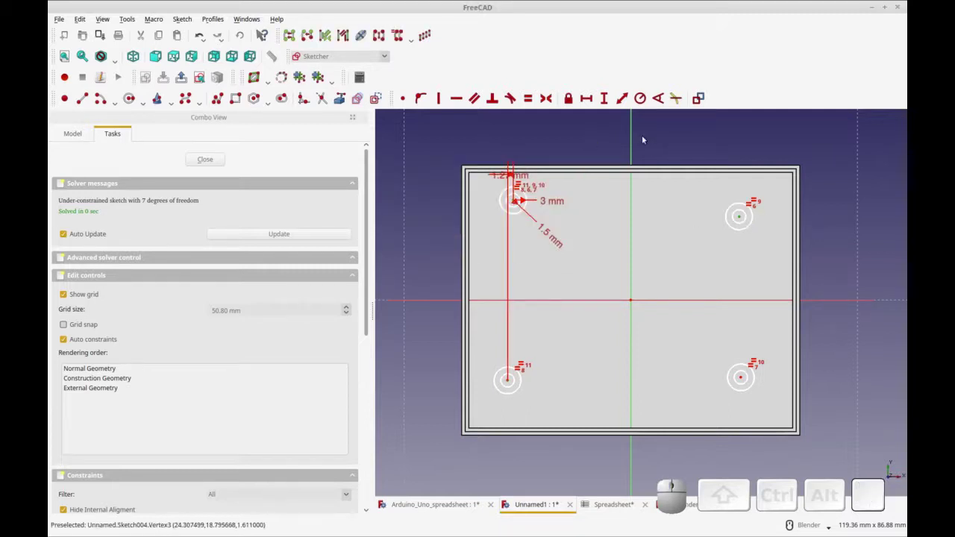
click(588, 99)
text(50.8)
key(Return)
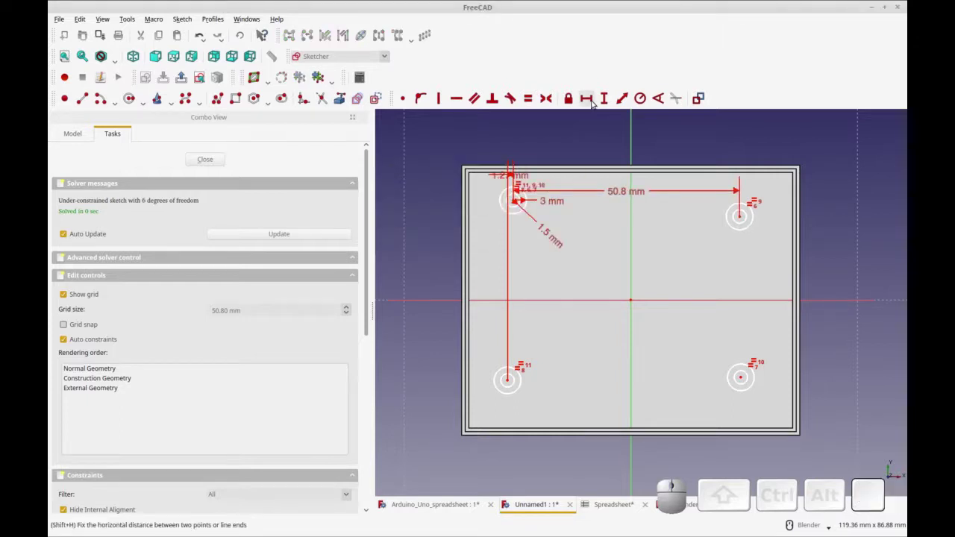
Step: Constrain the vertical distance between the upper-left and upper-right standoff centres to 15.24 mm and move its dimension beside the floor's right edge
click(739, 216)
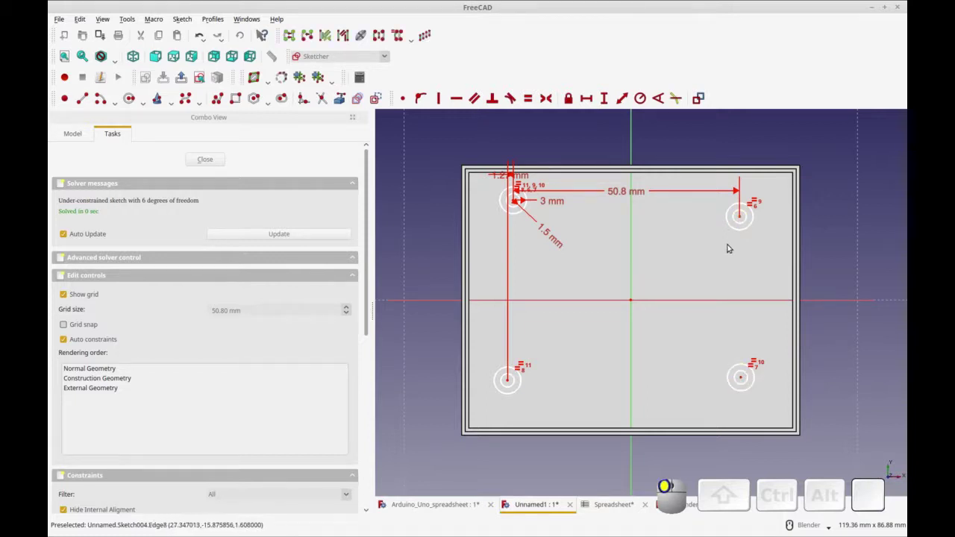
click(735, 221)
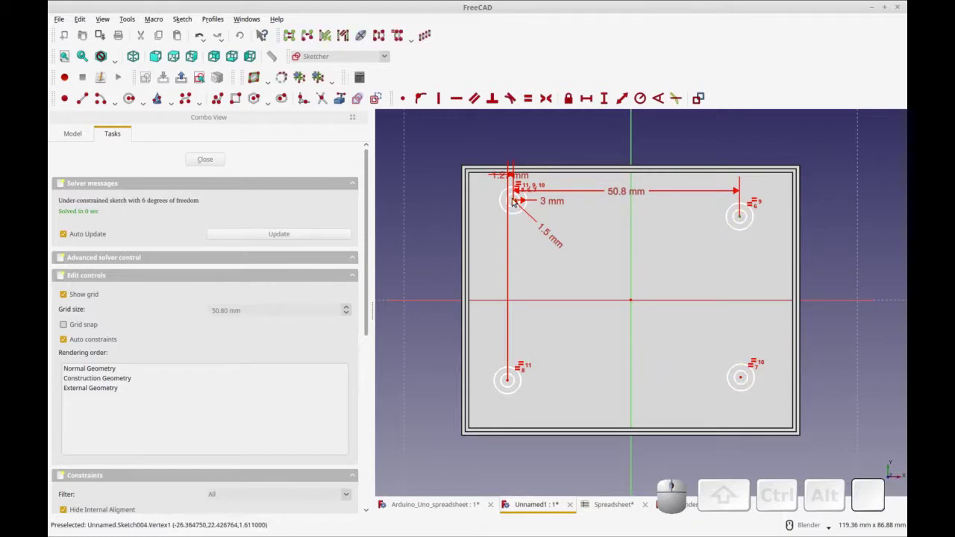
click(513, 203)
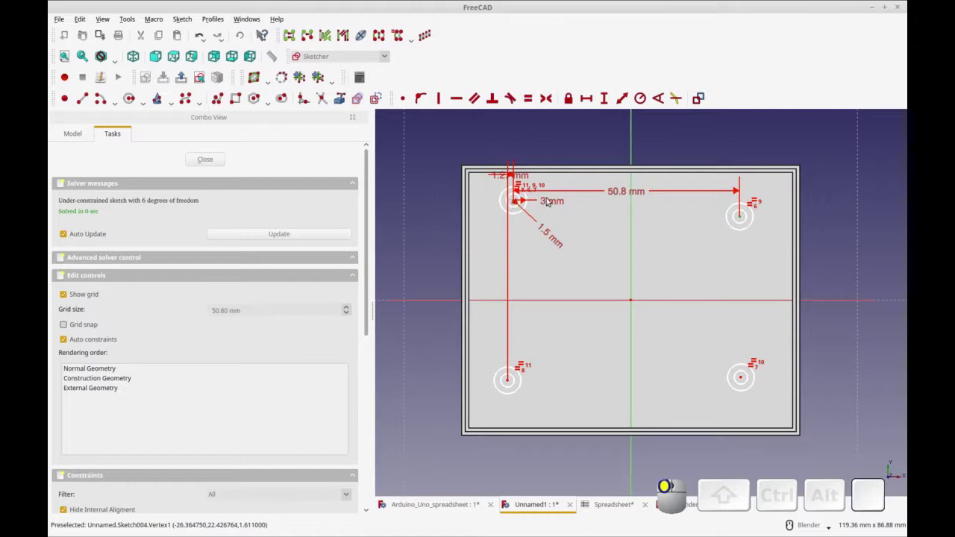
click(586, 97)
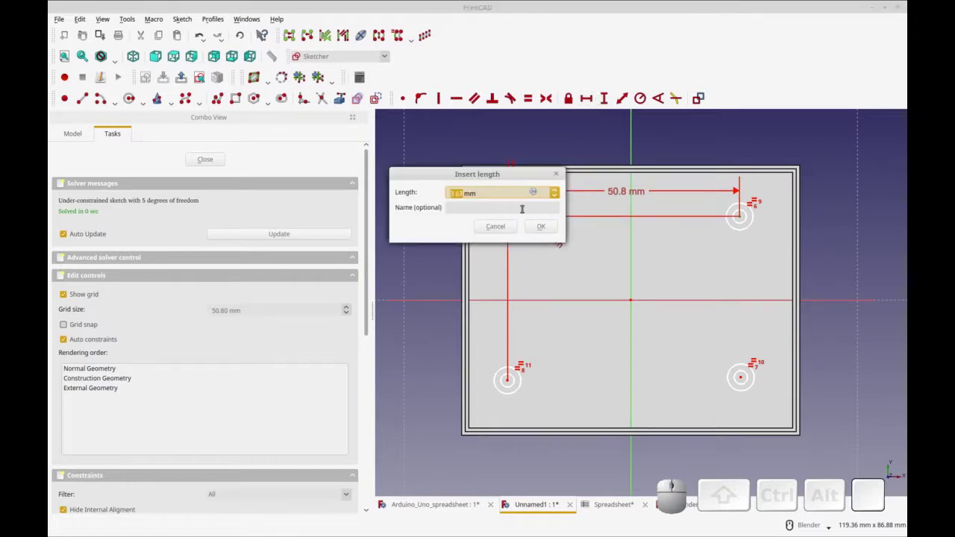
text(1.5)
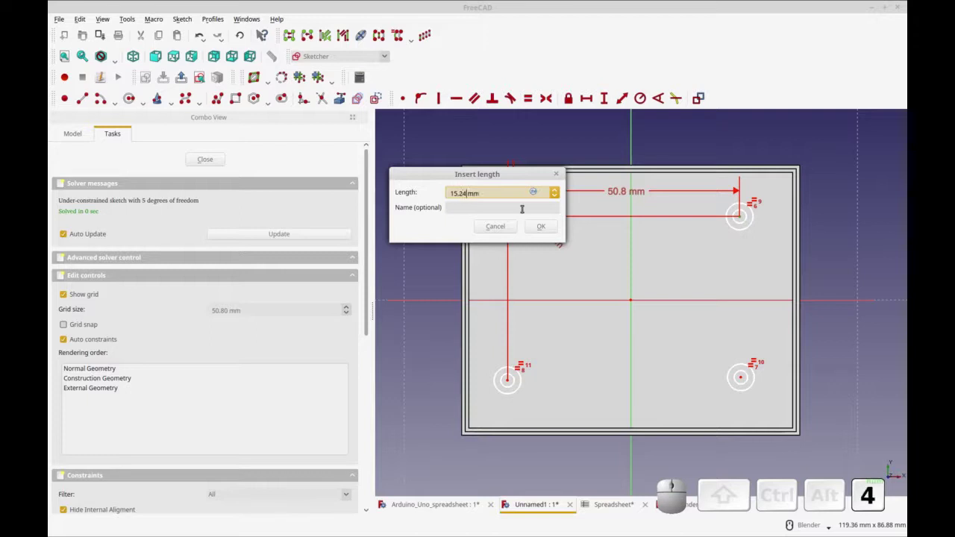
key(Return)
drag(485, 237, 773, 237)
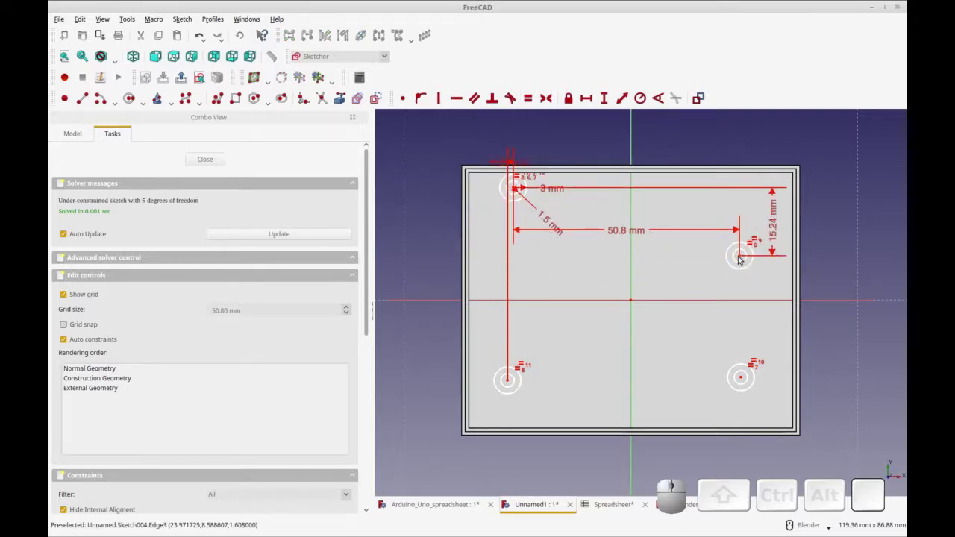
Step: Constrain the vertical distance between the two right-hand standoff centres to 27.94 mm and line its dimension up under the 15.24 mm one
click(740, 257)
click(743, 382)
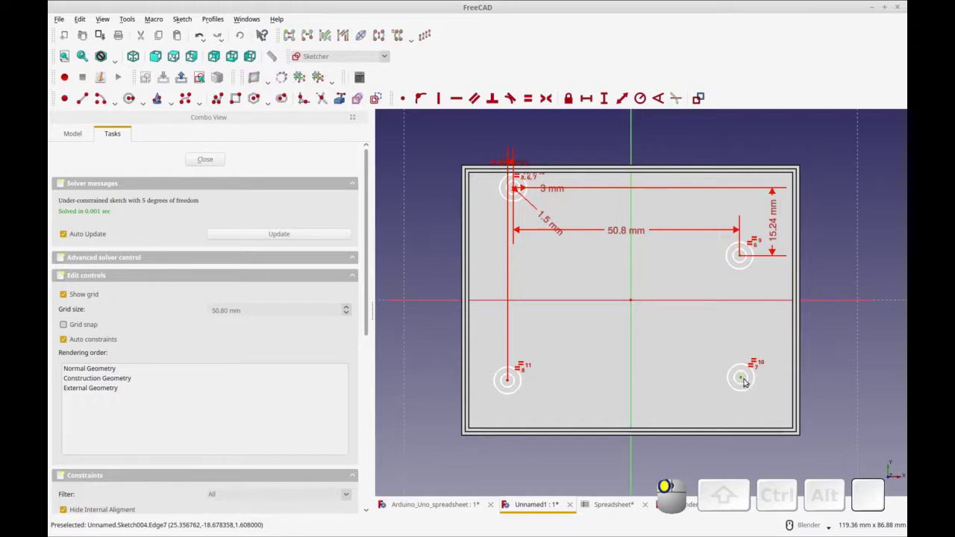
click(602, 100)
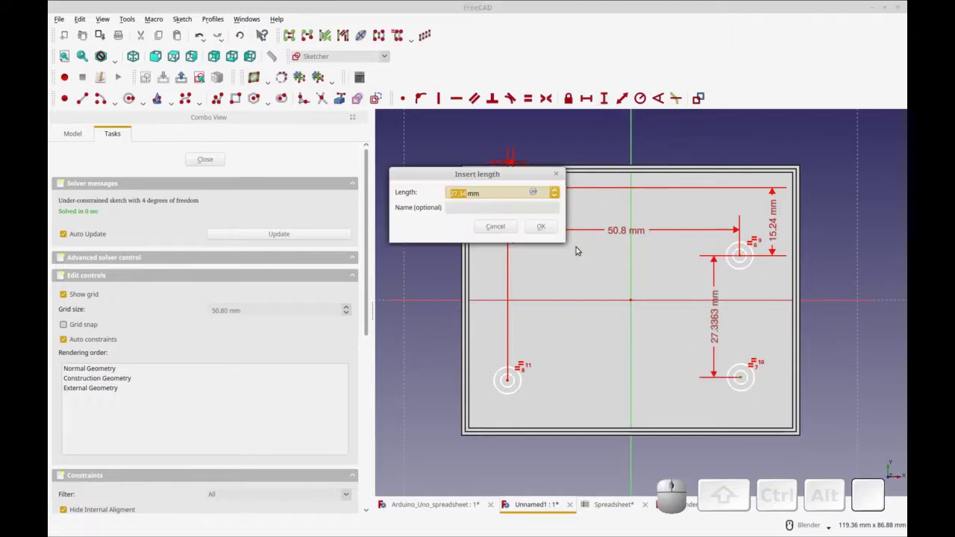
text(27.94)
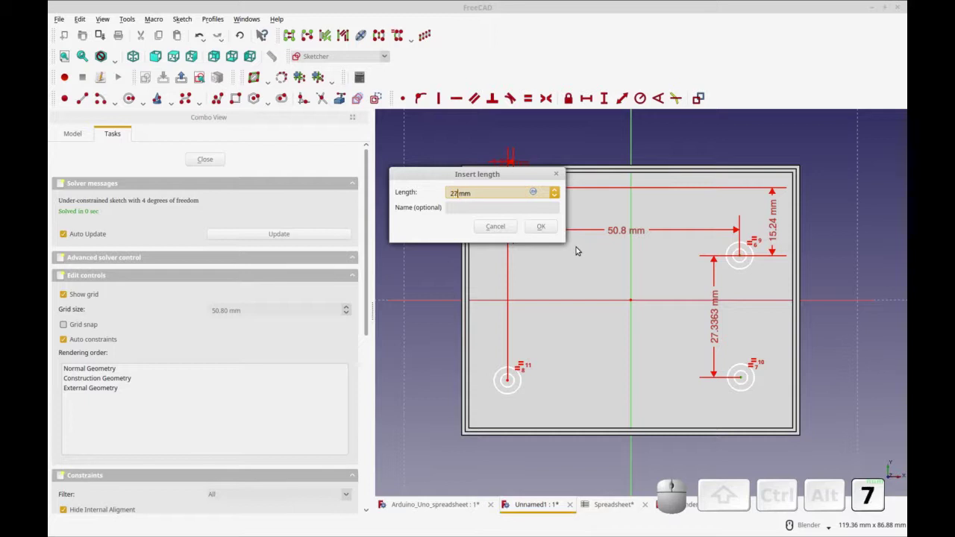
key(Return)
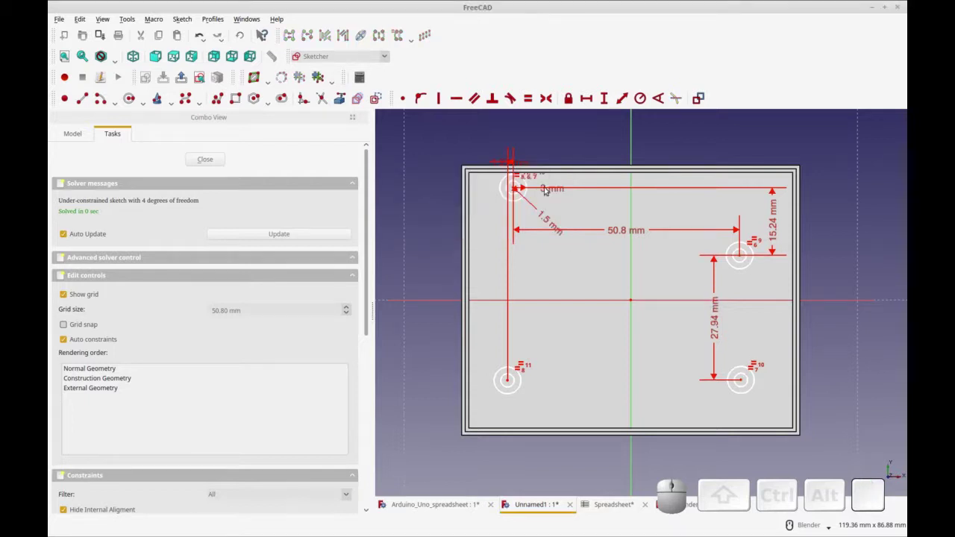
drag(724, 329, 772, 330)
Step: Constrain the vertical distance between the lower-right and lower-left standoff centres to 5.08 mm and align its dimension with the other vertical ones
click(741, 381)
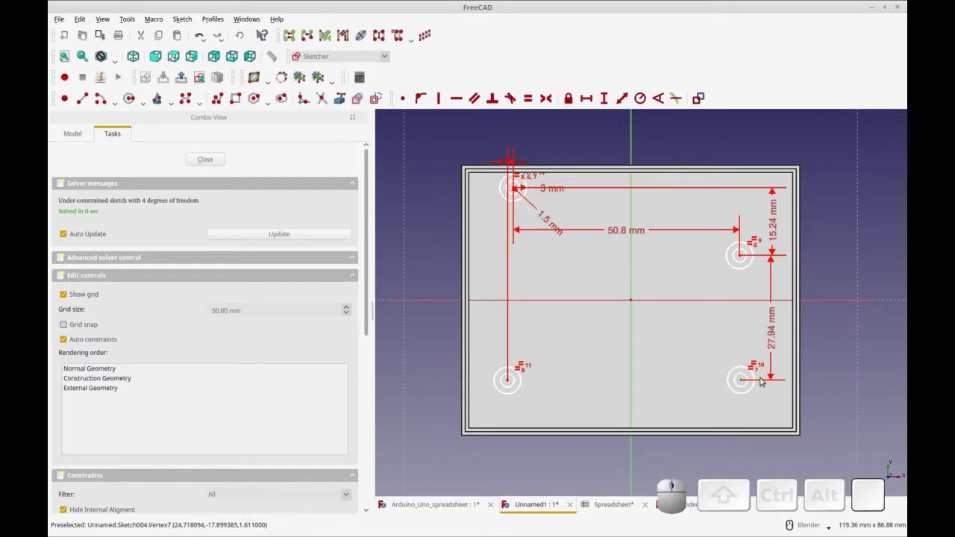
key(ctrl)
key(ctrl+r)
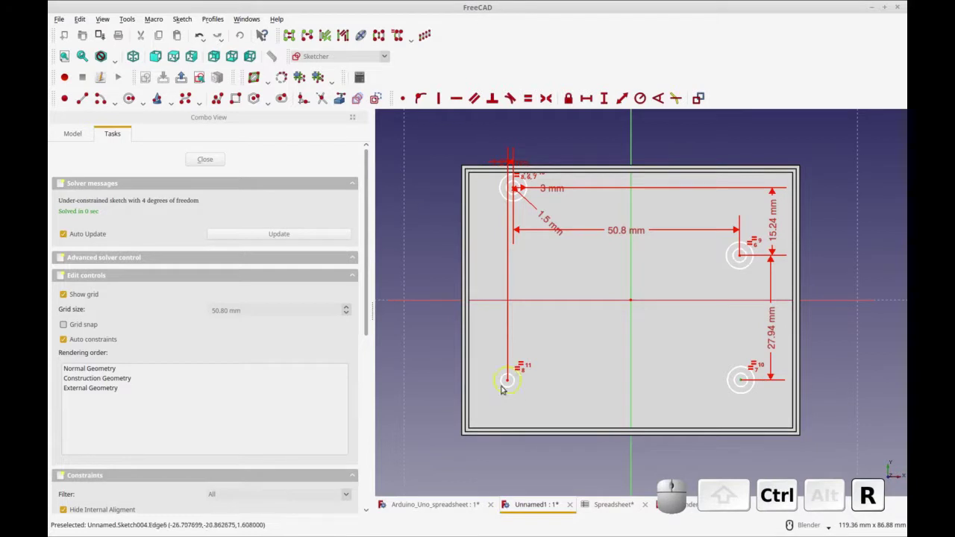
click(507, 381)
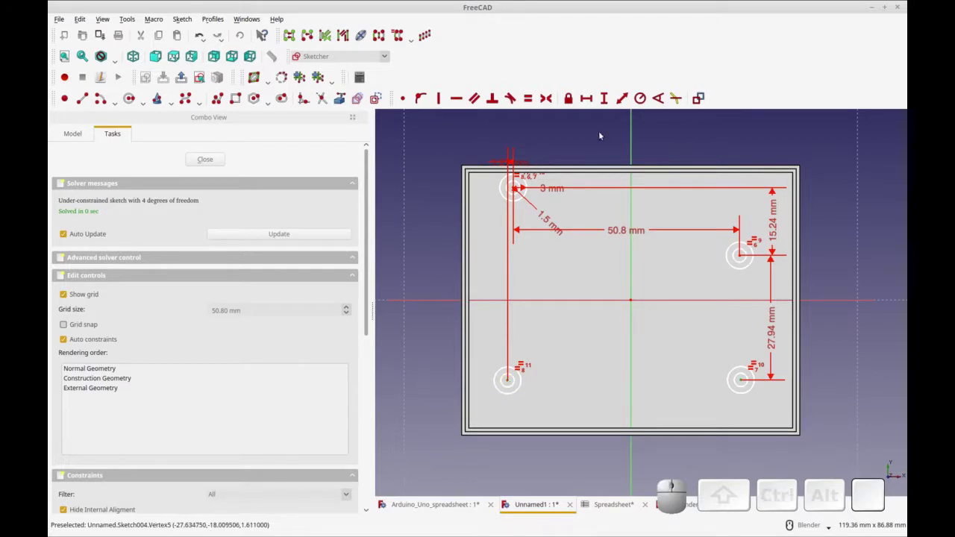
click(604, 98)
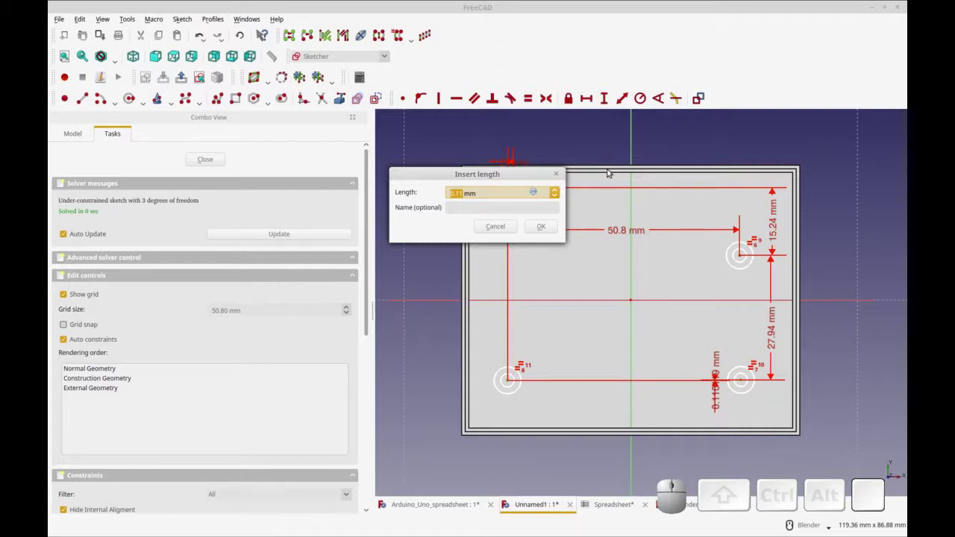
text(3.00)
key(Return)
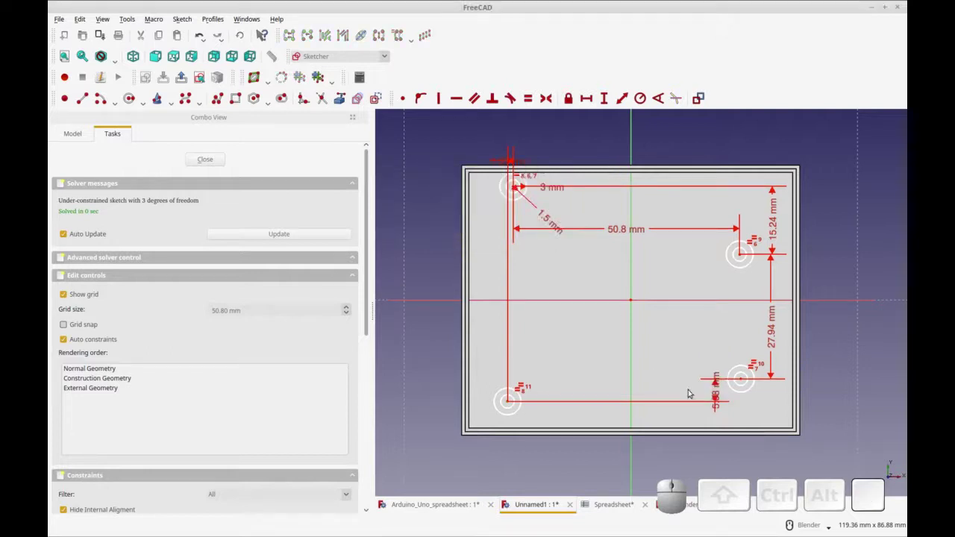
drag(715, 398, 773, 403)
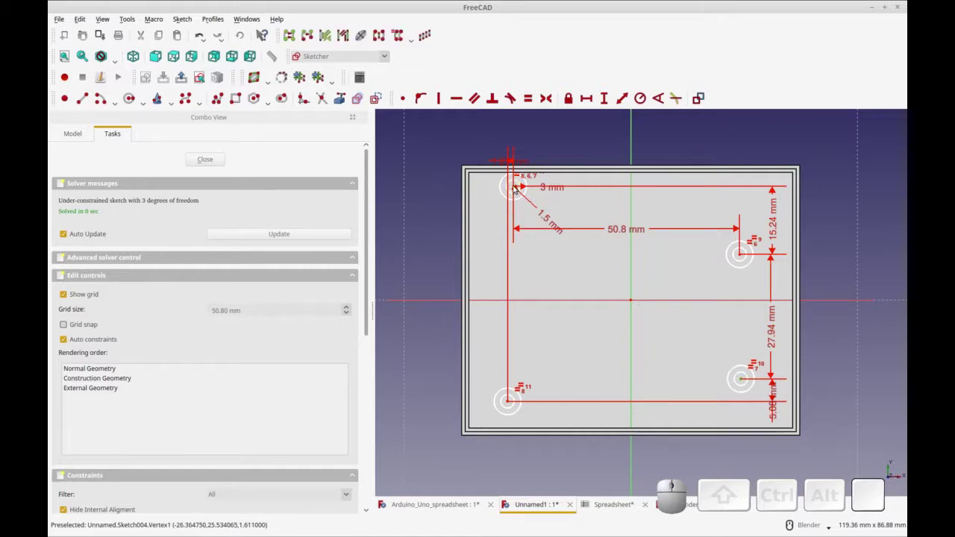
Step: Constrain the upper-left and lower-right standoff centres 50.8 mm apart horizontally and shift the whole standoff pattern slightly upward
click(586, 98)
text(50.8)
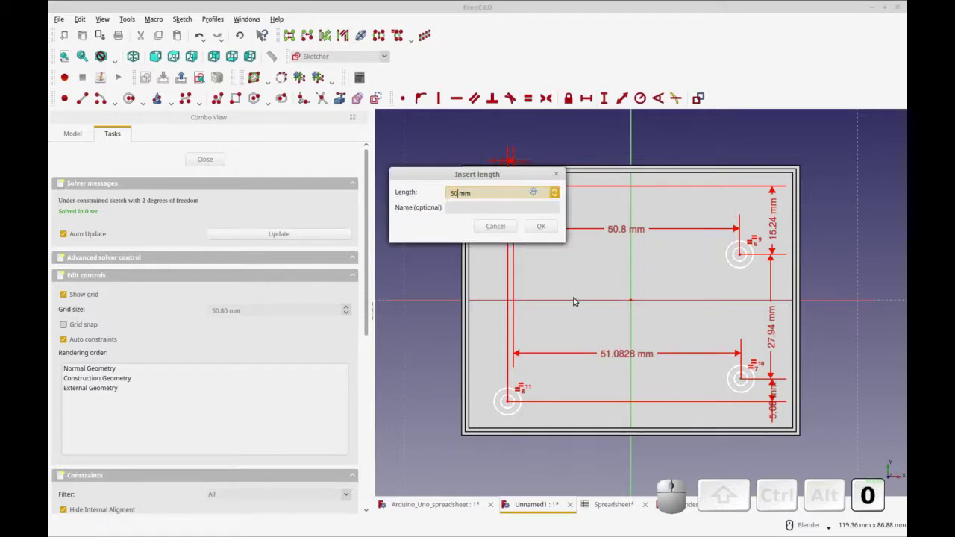
key(Return)
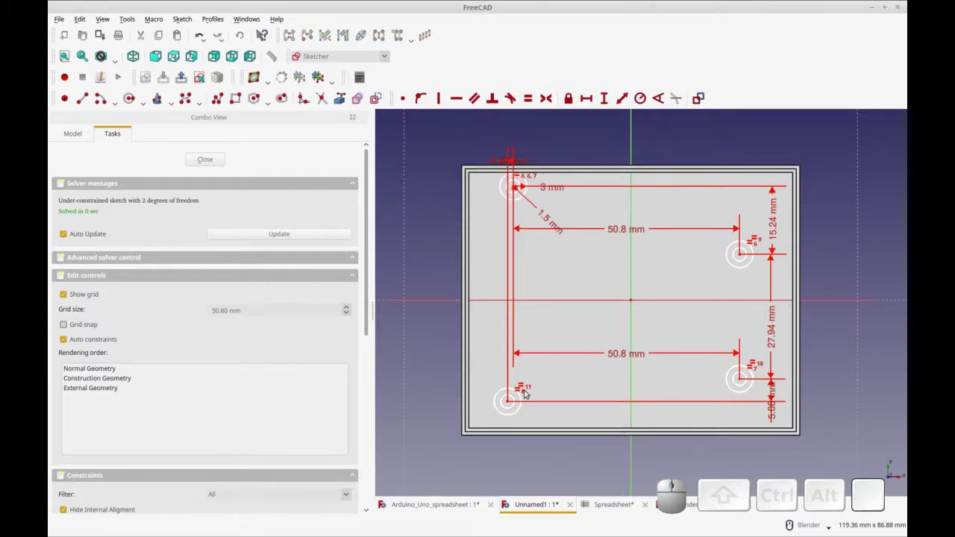
mouse_move(521, 415)
mouse_down()
mouse_move(512, 396)
mouse_move(521, 386)
mouse_move(509, 375)
mouse_move(512, 395)
mouse_up()
click(511, 395)
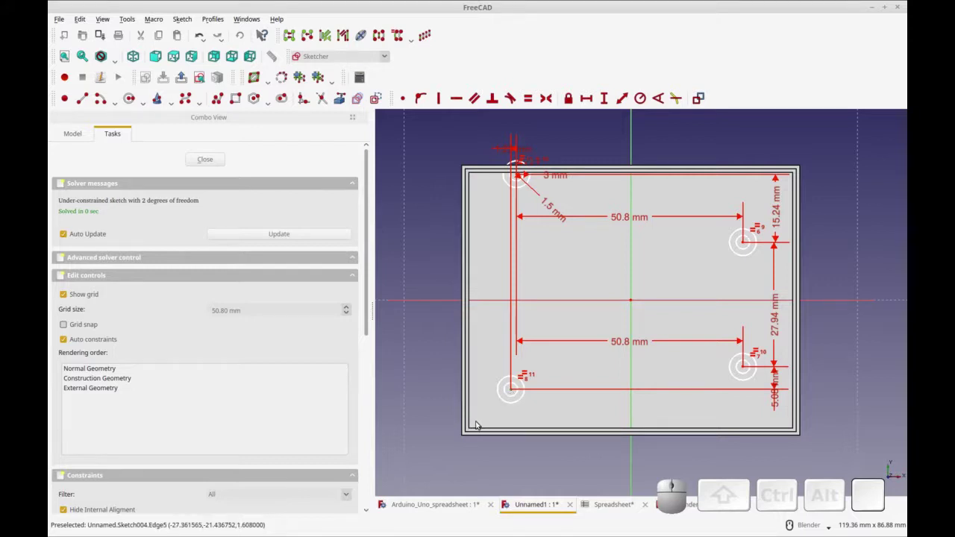
Step: Link the lower edge of the Arduino Outline sketch into the standoff sketch as external geometry, picking it from the case's underside
click(72, 135)
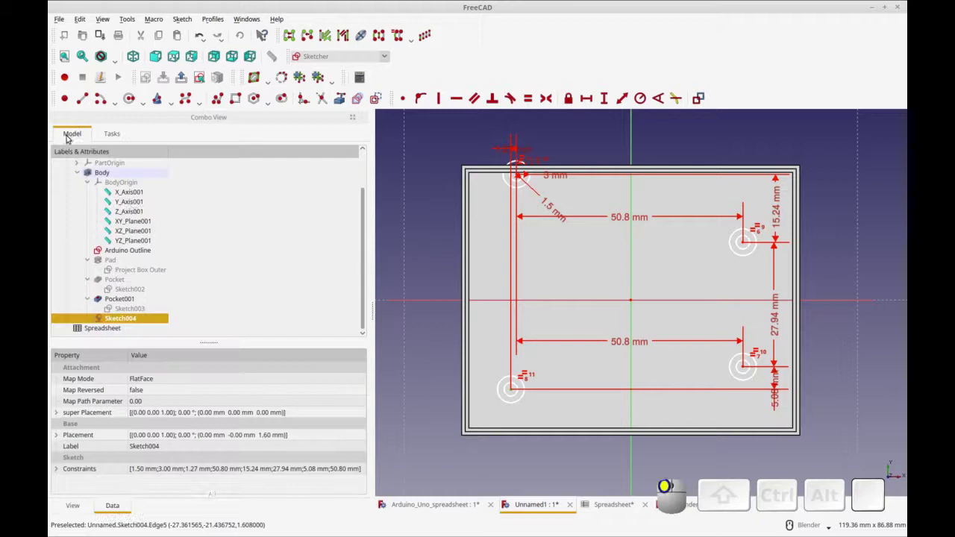
click(139, 253)
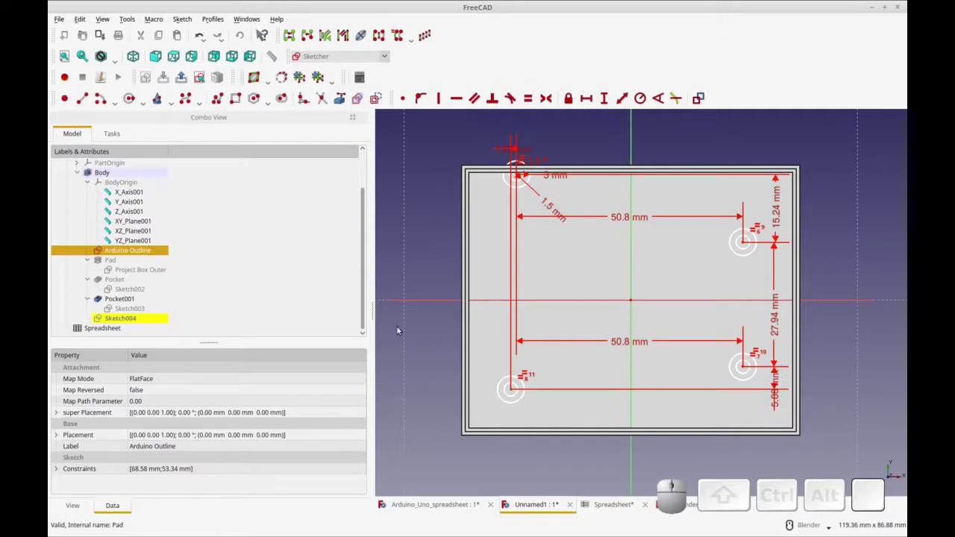
middle_drag(398, 366, 763, 370)
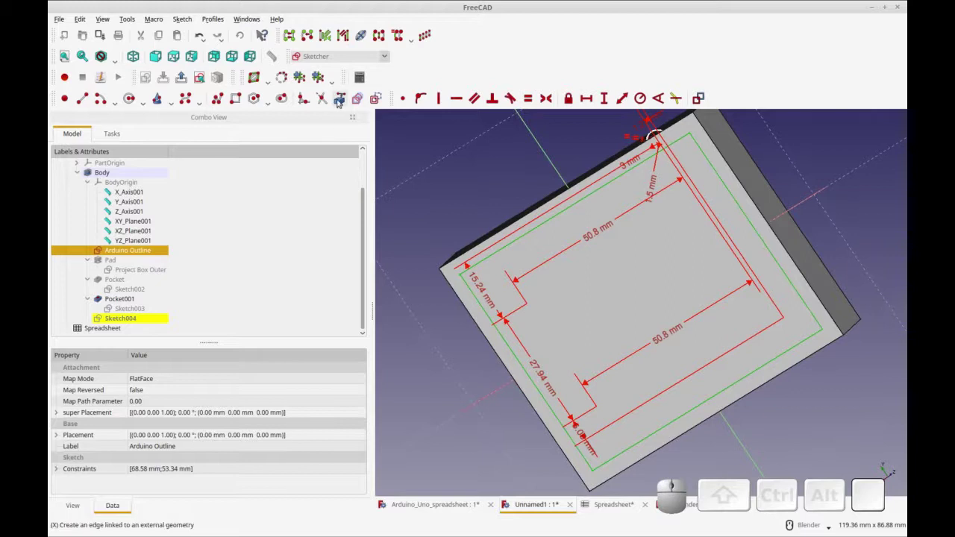
click(433, 221)
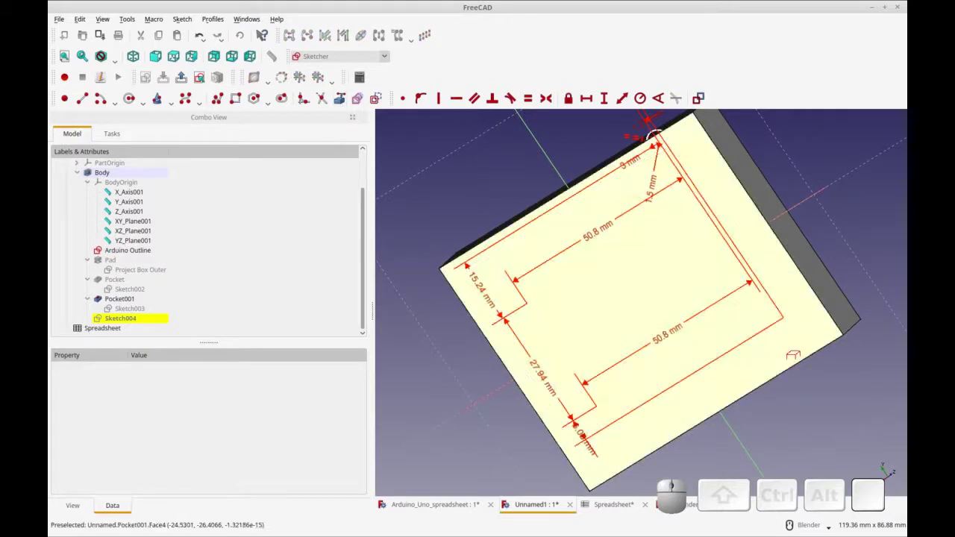
mouse_move(795, 361)
middle_down()
mouse_move(736, 386)
mouse_move(619, 384)
mouse_move(716, 316)
mouse_move(697, 243)
mouse_move(490, 375)
mouse_move(476, 410)
mouse_move(492, 416)
middle_up()
right_click(494, 416)
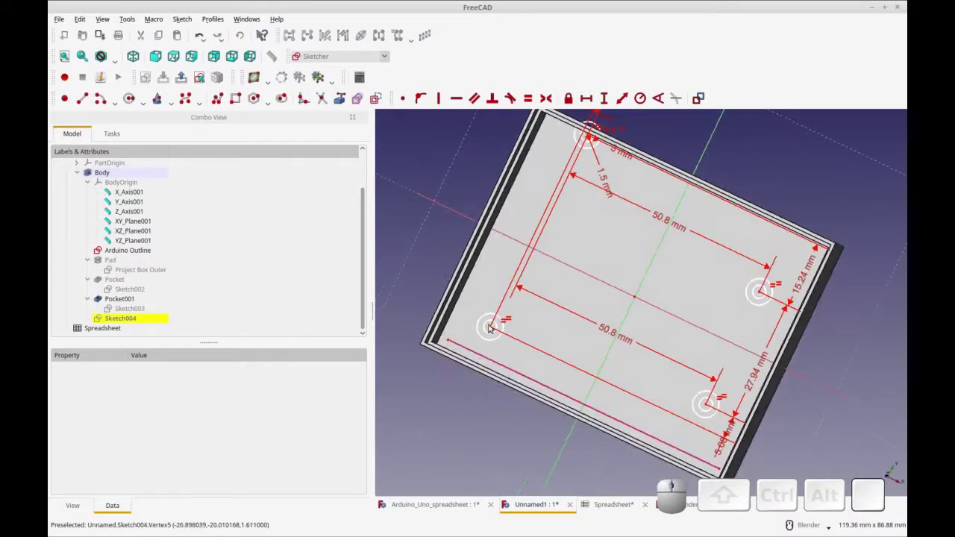
Step: Constrain the horizontal distance between the lower-left standoff centre and the left endpoint of the linked Arduino outline edge
middle_drag(428, 379, 500, 361)
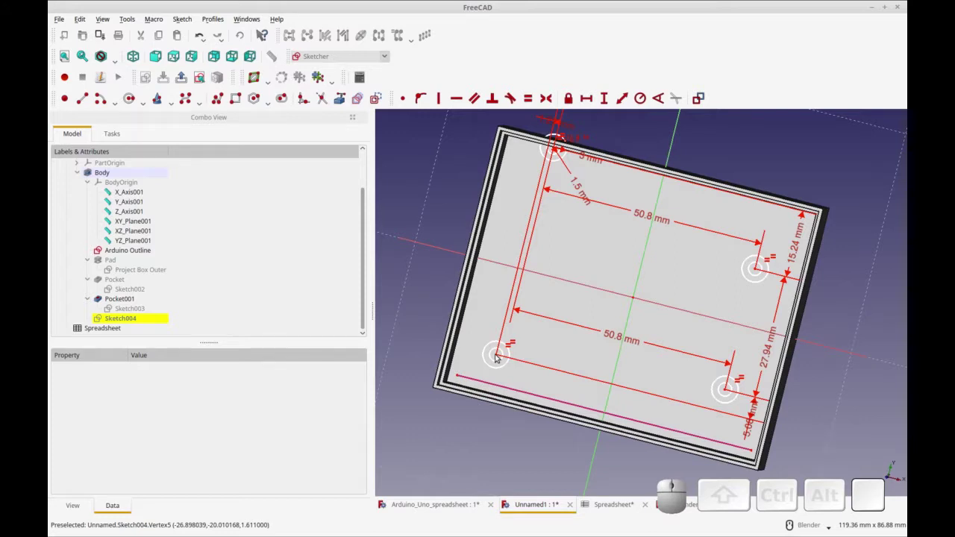
click(495, 356)
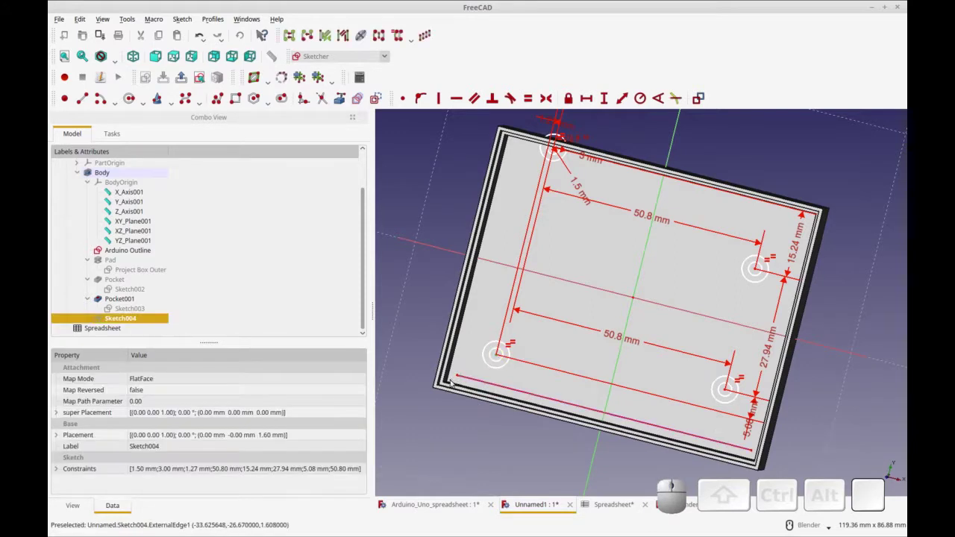
middle_drag(458, 381, 546, 376)
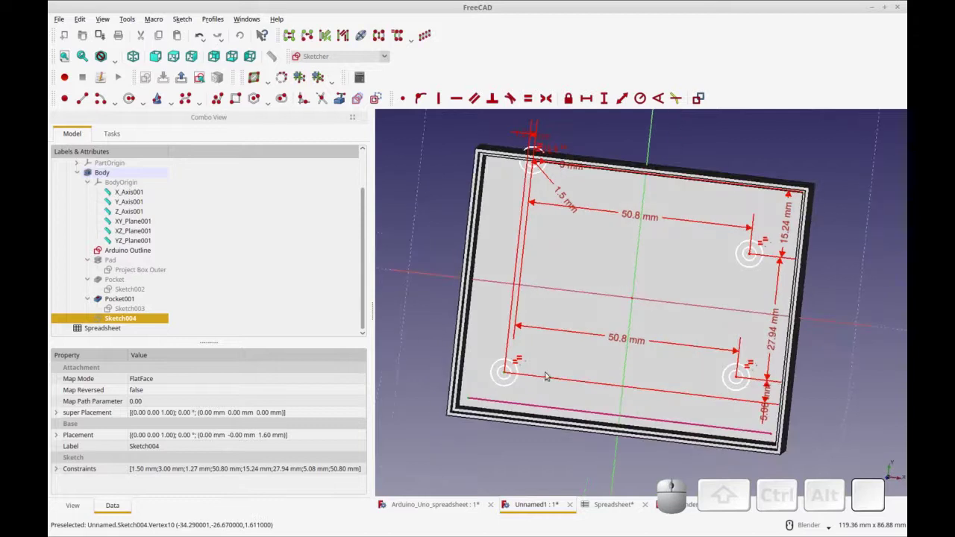
click(587, 97)
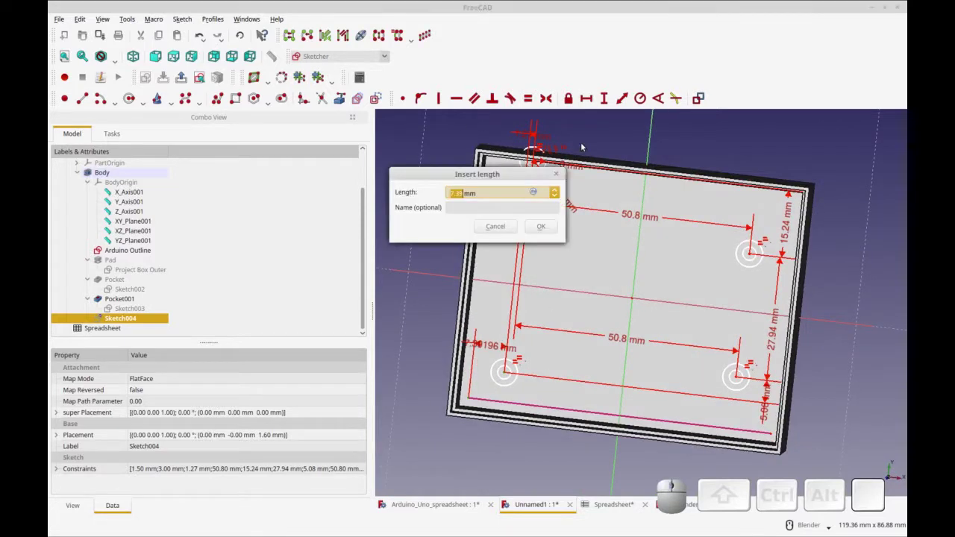
text(1.5)
key(Return)
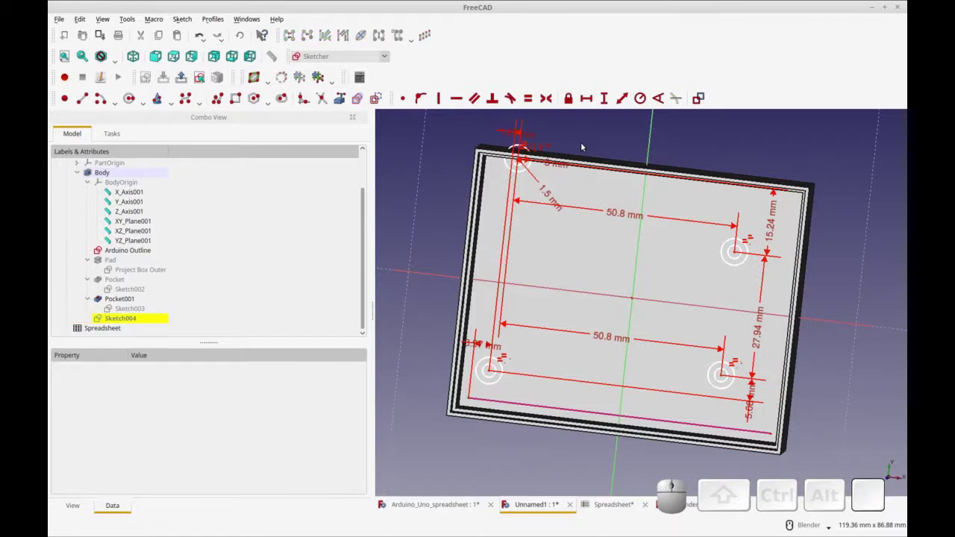
Step: Constrain the vertical distance between the lower-left standoff centre and the left endpoint of the linked outline edge
click(490, 375)
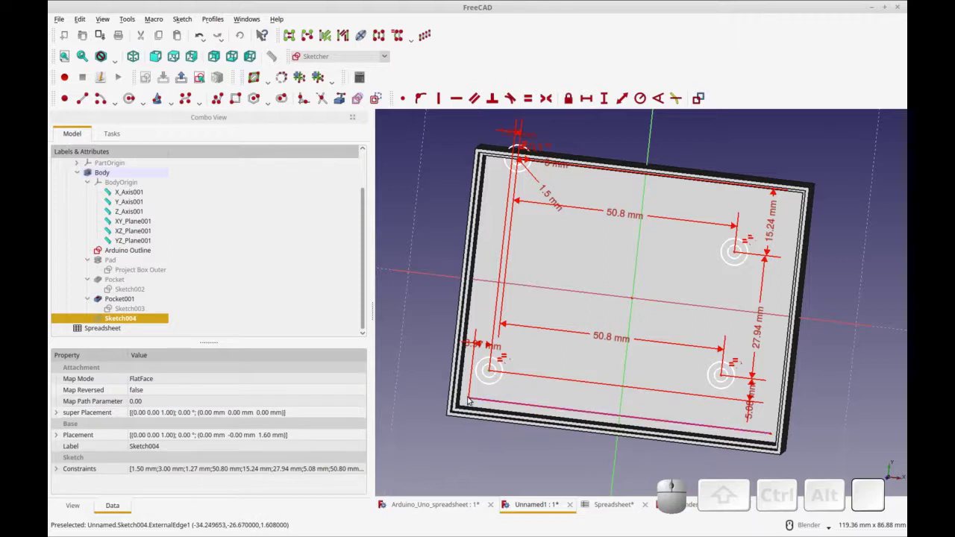
click(604, 98)
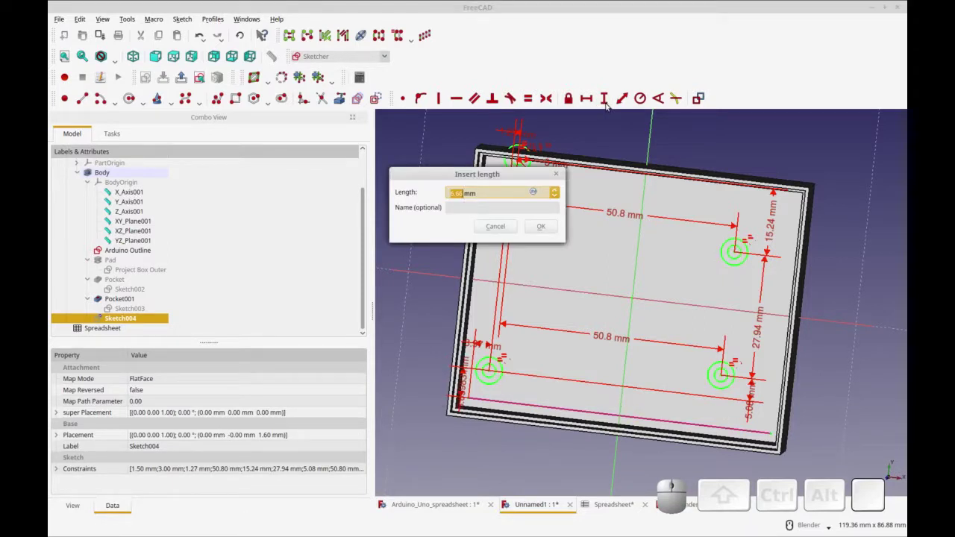
text(3)
key(Return)
middle_drag(625, 387, 640, 348)
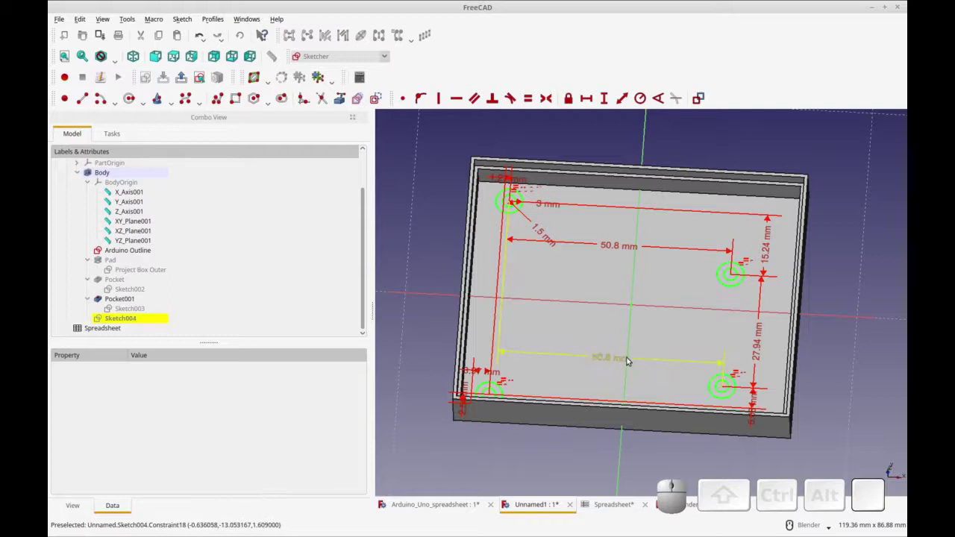
key(ctrl+r)
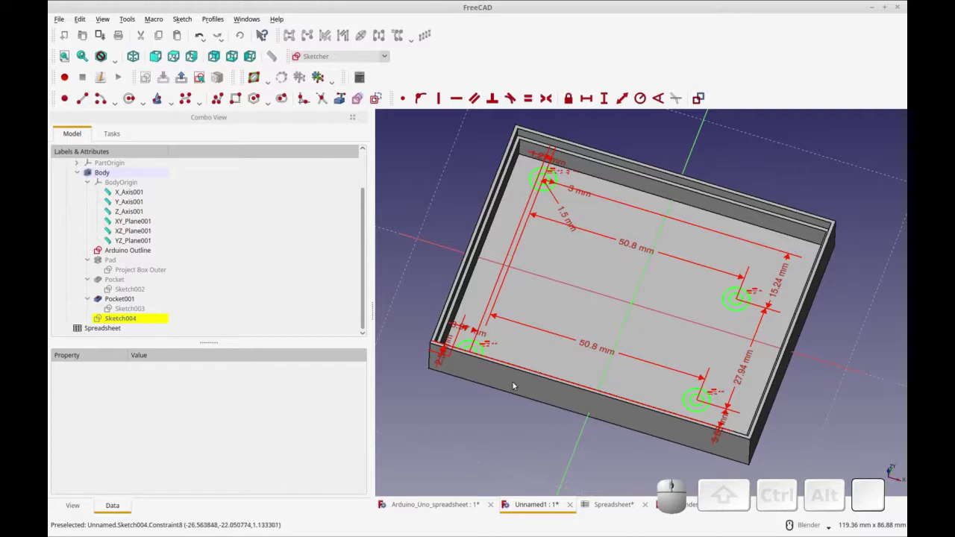
Step: Add a "Post Height" label in A10 of the spreadsheet with =3mm in B10, aliased PostHeight
click(606, 505)
click(464, 298)
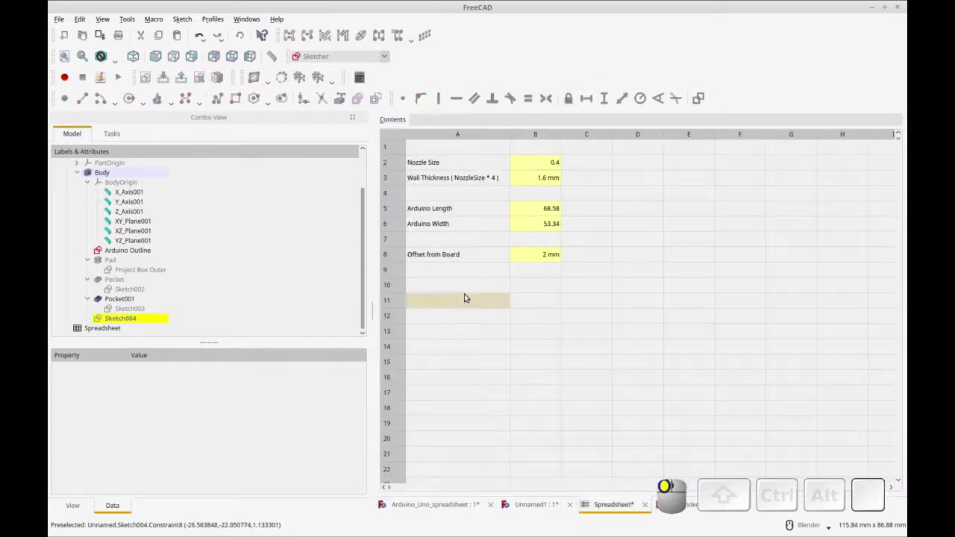
click(464, 292)
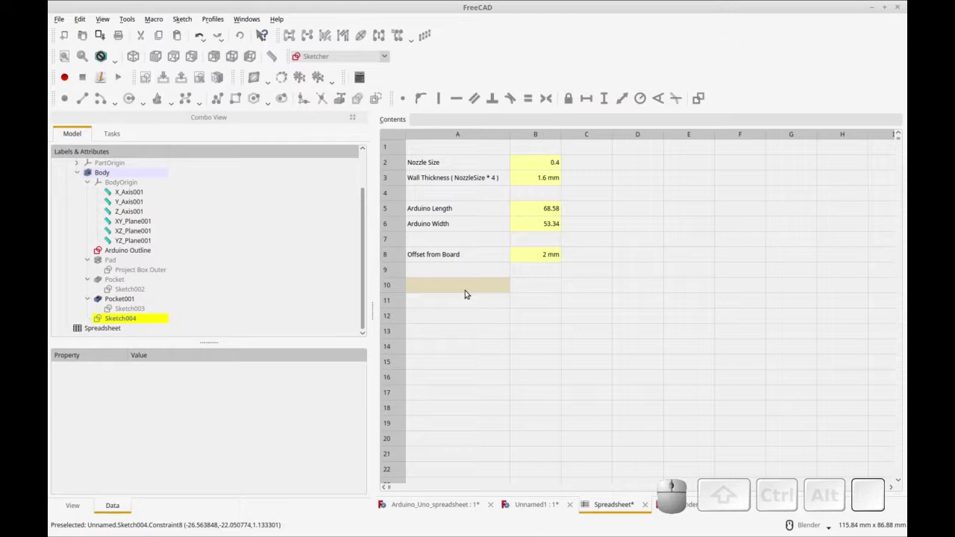
key(ctrl+r)
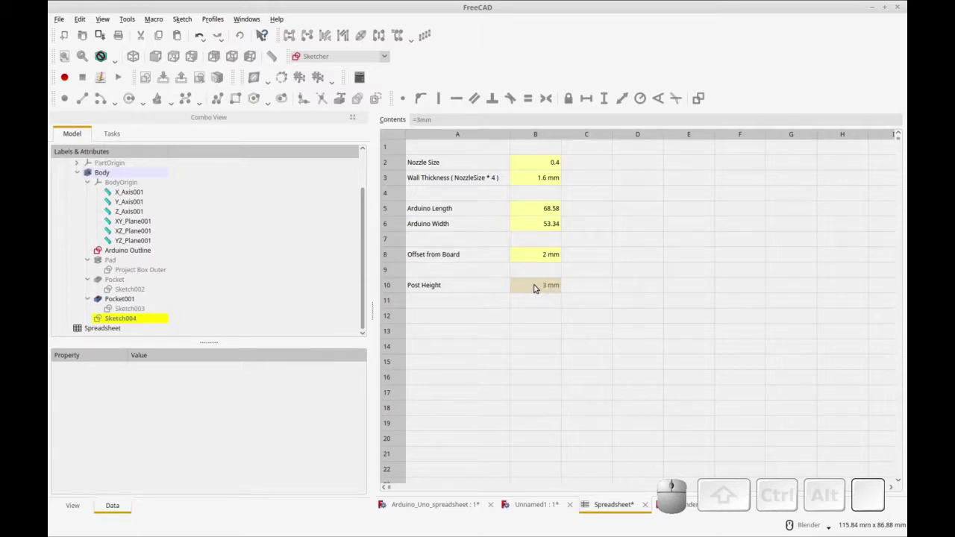
Step: Return to the 3D model and close the standoff sketch
click(525, 506)
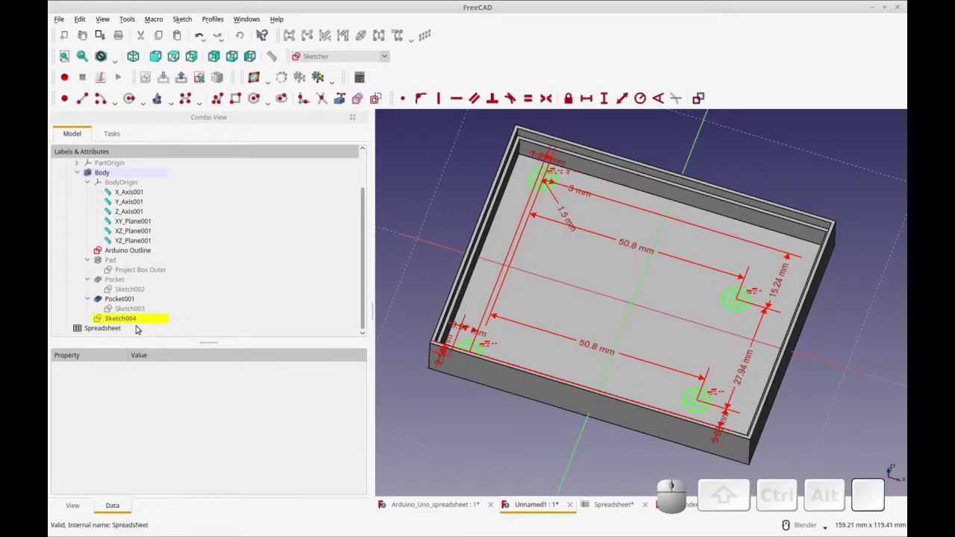
click(112, 134)
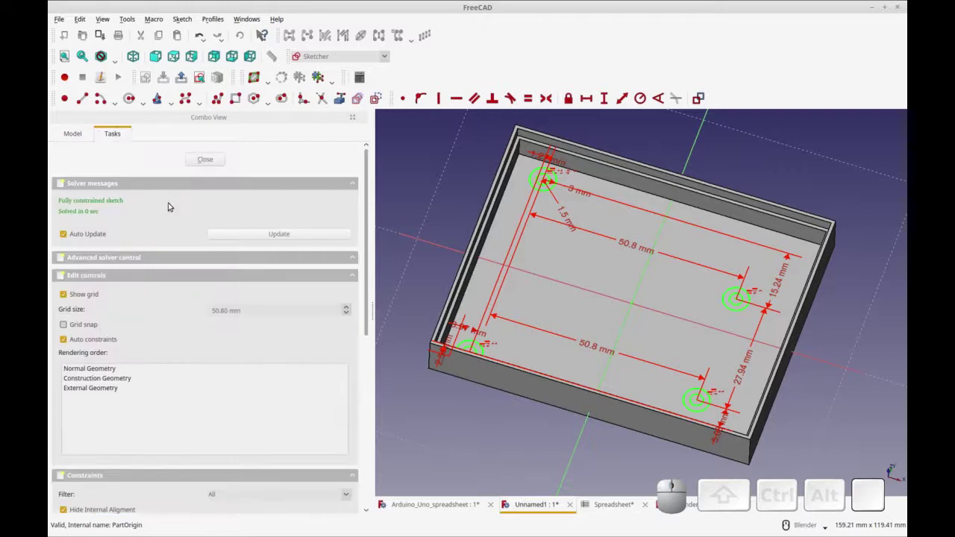
click(205, 159)
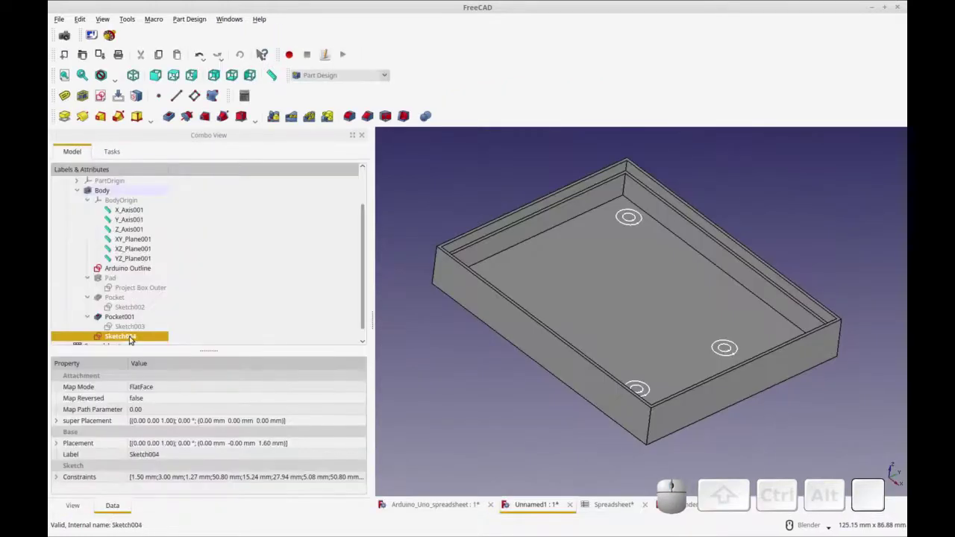
Step: Pad the standoff sketch with its length driven by the expression Spreadsheet.PostHeight
click(65, 117)
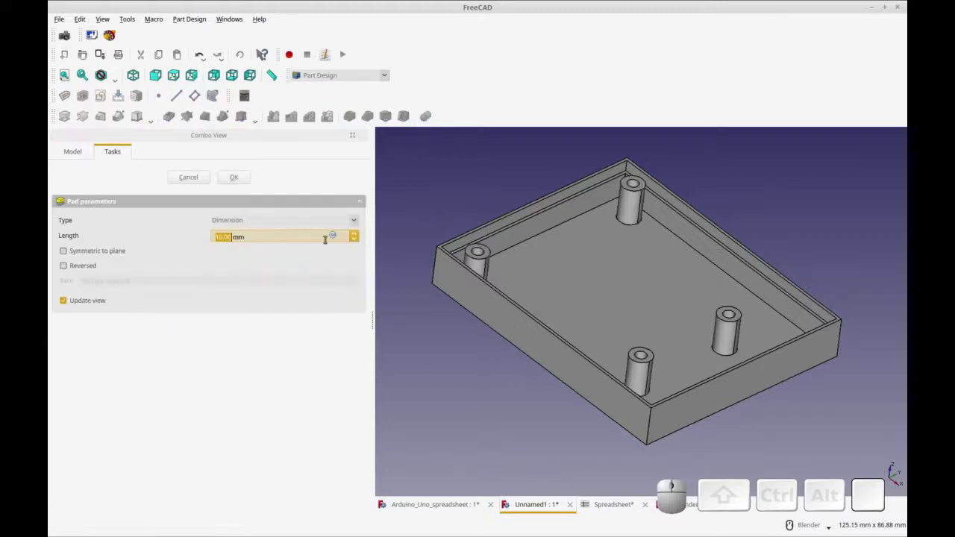
click(333, 235)
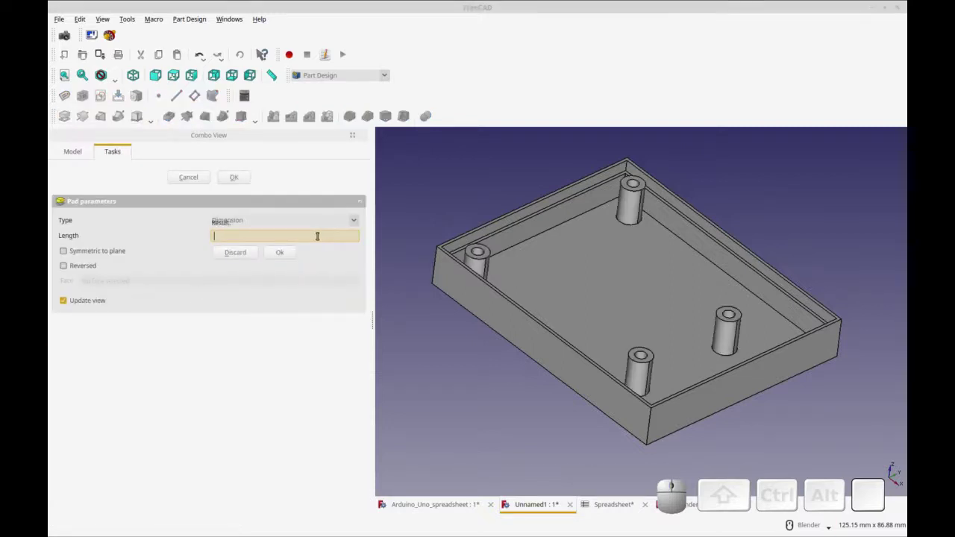
text(SPreadsheet.Po)
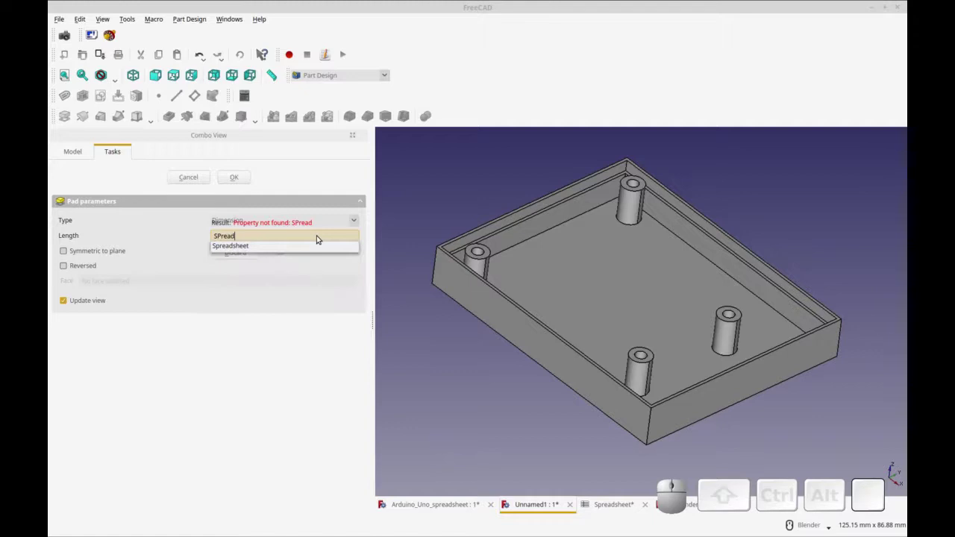
key(Down)
text(PO)
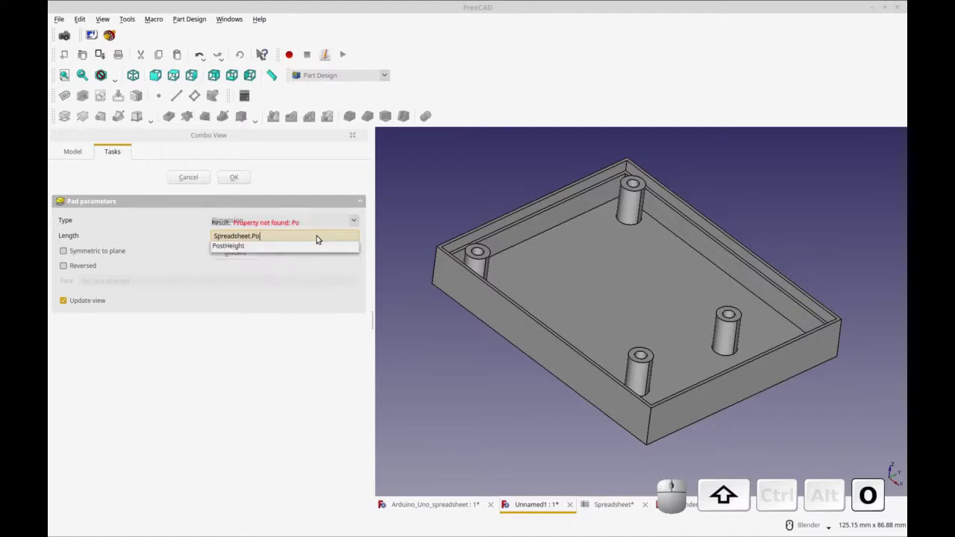
key(Return)
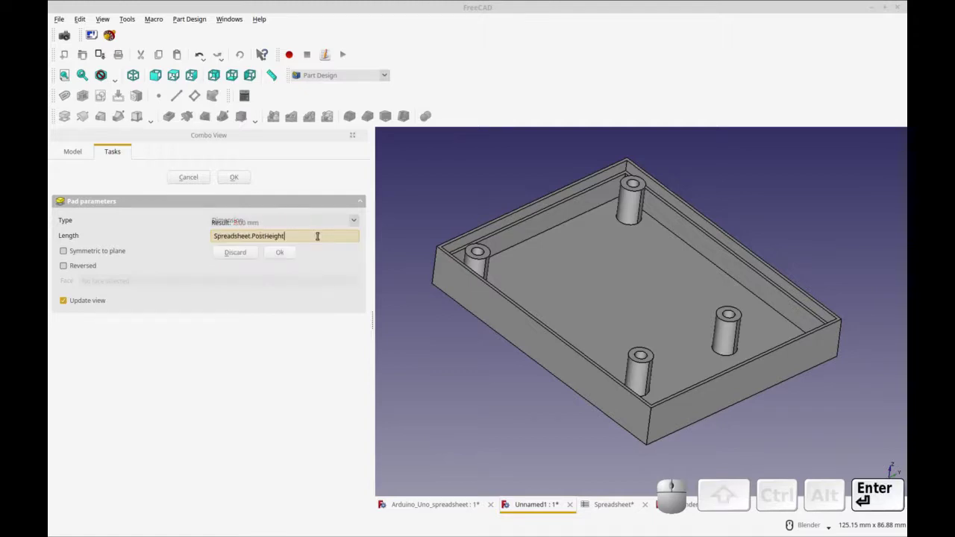
click(280, 252)
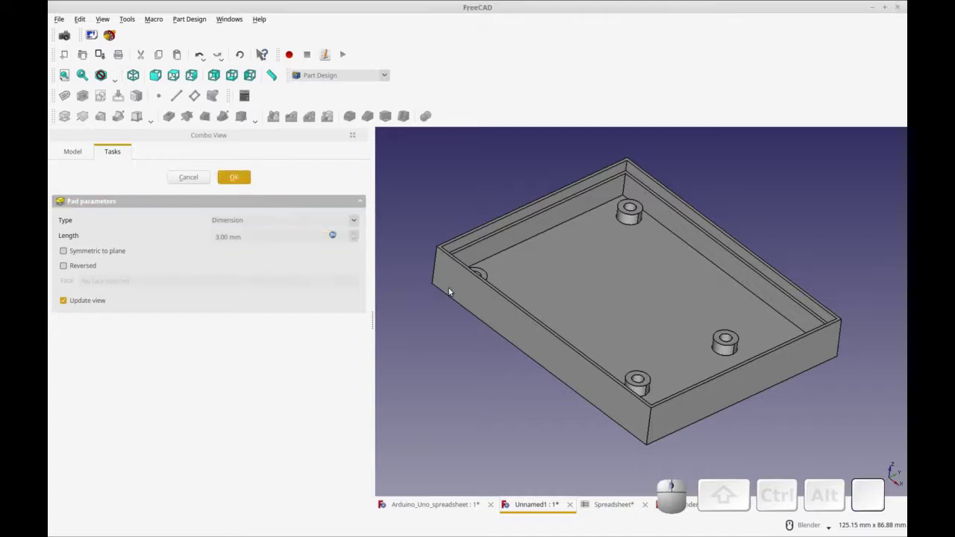
click(234, 177)
middle_drag(537, 321, 609, 364)
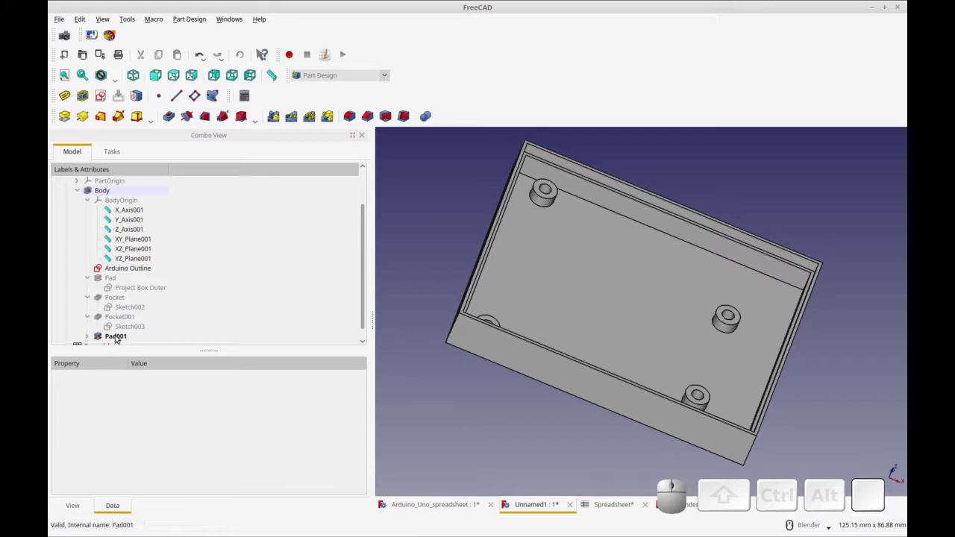
key(ctrl)
key(ctrl+r)
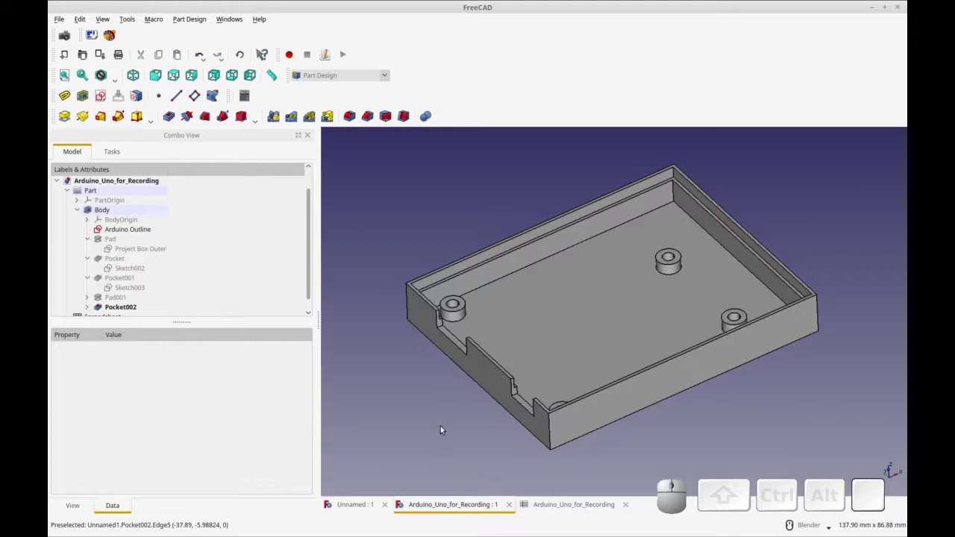
Step: Start a Fillet on the inner vertical corner edge of the case next to the wider port cutout
middle_drag(735, 438, 398, 283)
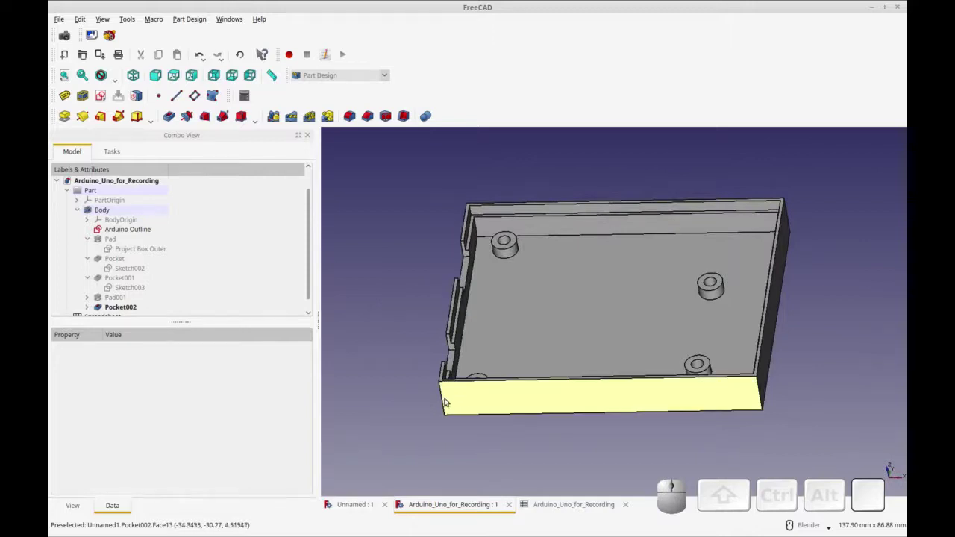
click(475, 230)
click(443, 250)
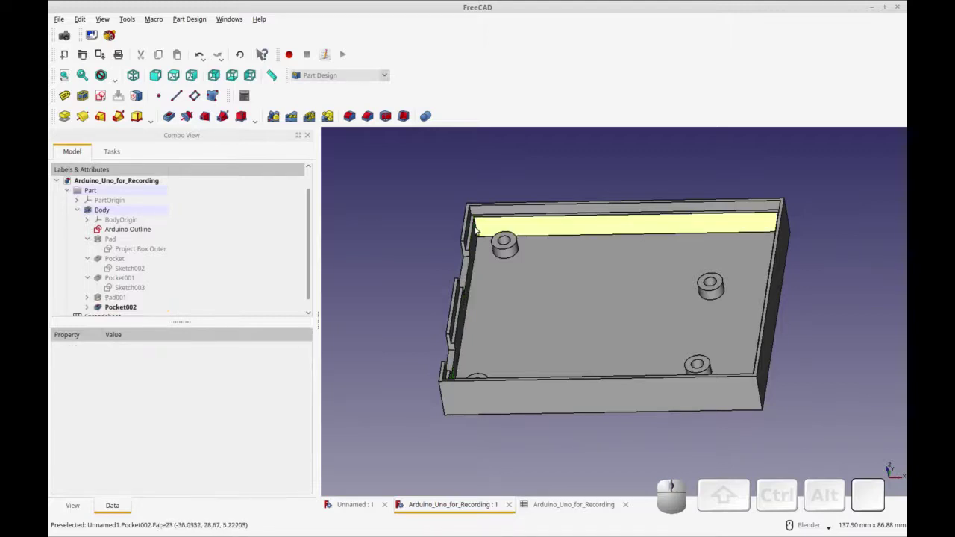
scroll(476, 230, up, 5)
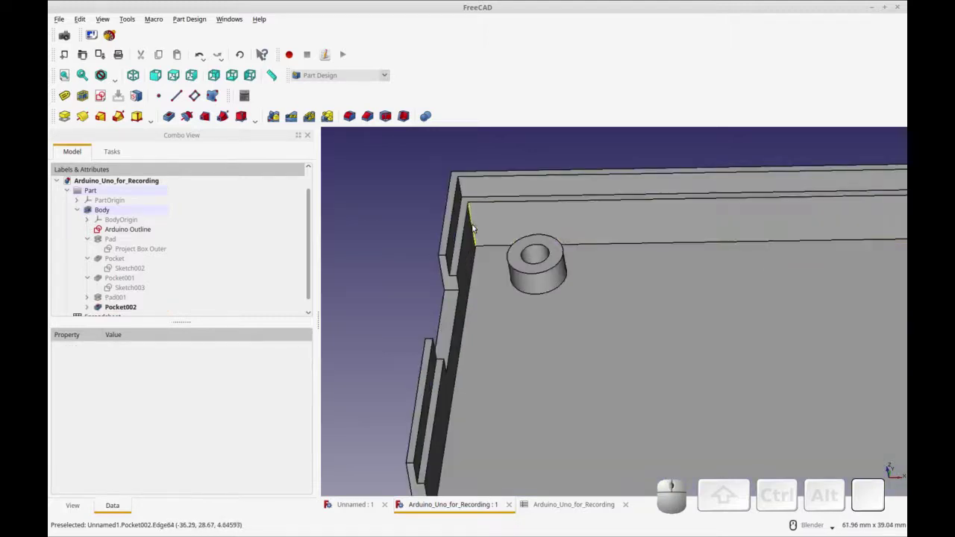
click(446, 200)
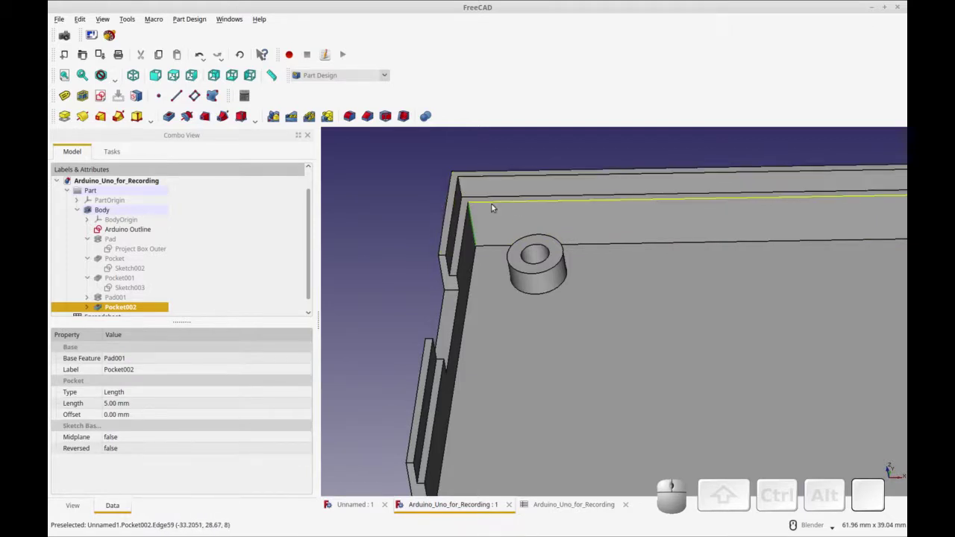
scroll(485, 254, down, 2)
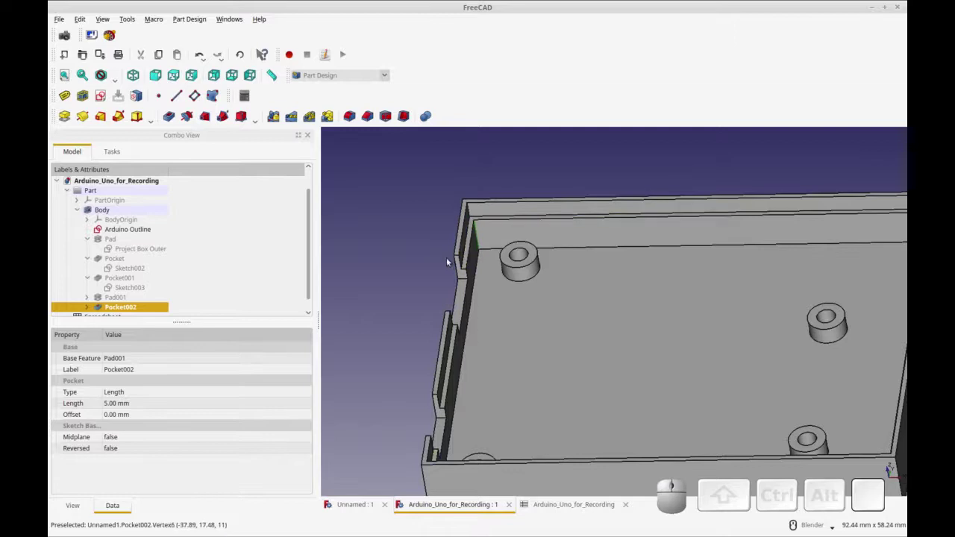
shift+middle_drag(439, 269, 407, 231)
click(349, 116)
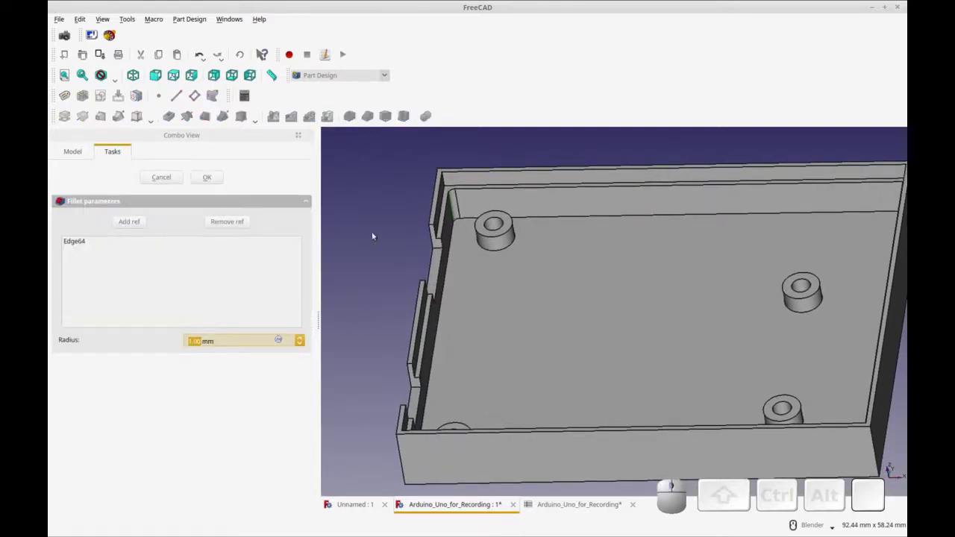
Step: Add the two inner vertical corner edges at the end opposite the port cutouts to the fillet
middle_drag(359, 359, 334, 303)
click(141, 221)
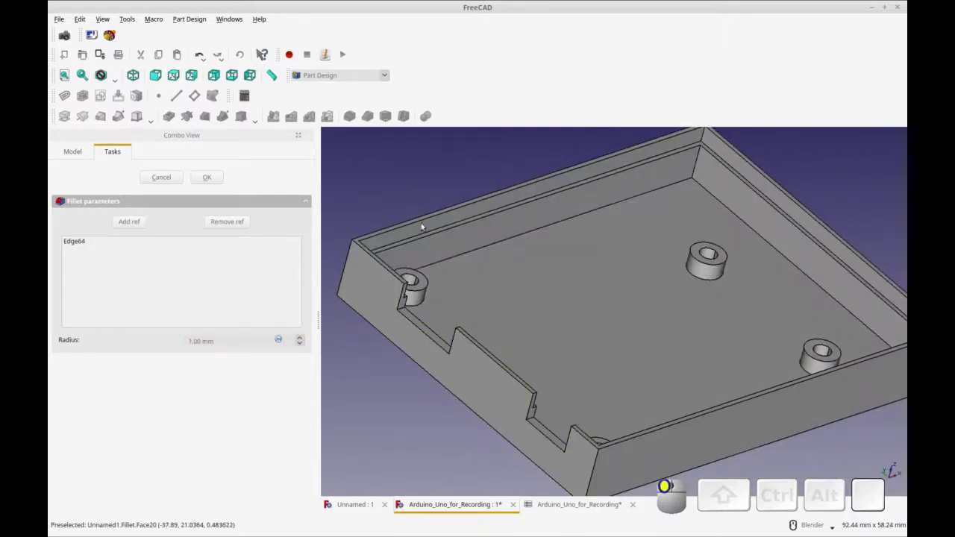
click(698, 156)
middle_drag(550, 358, 643, 356)
click(130, 221)
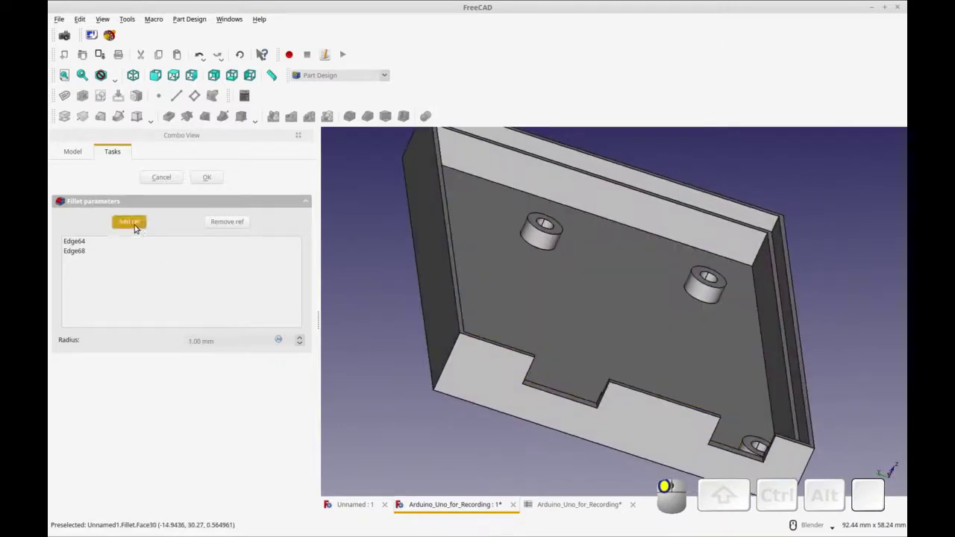
click(760, 250)
middle_drag(758, 254, 694, 418)
click(138, 224)
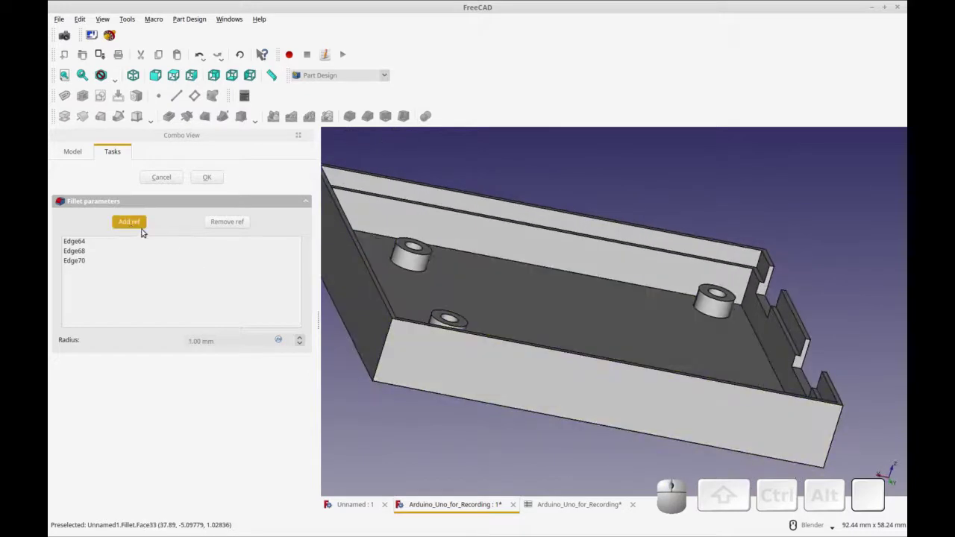
click(747, 294)
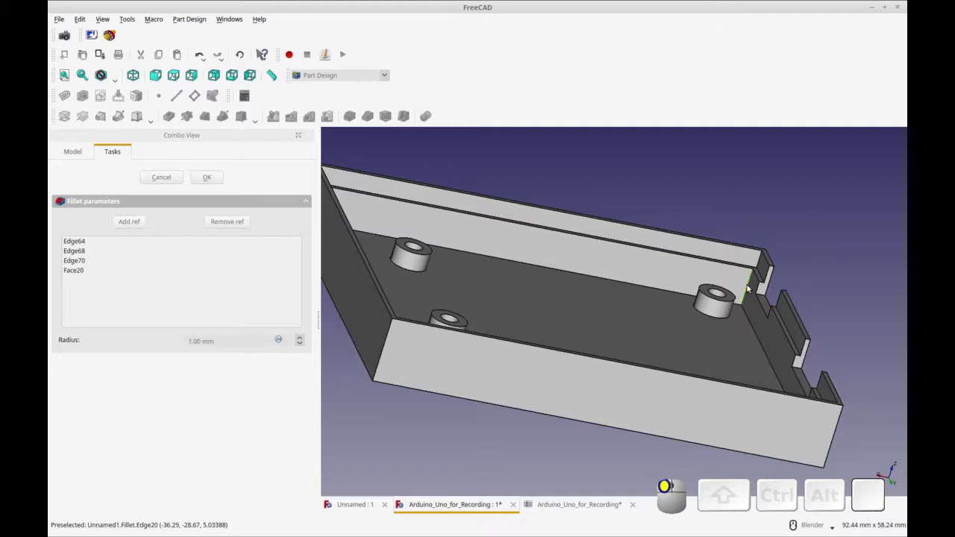
middle_drag(485, 313, 589, 375)
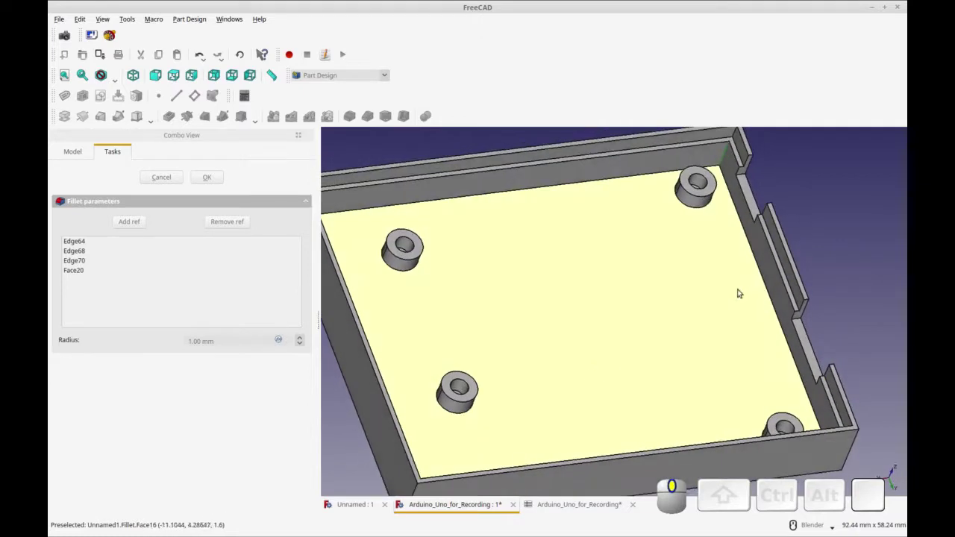
middle_drag(740, 292, 776, 274)
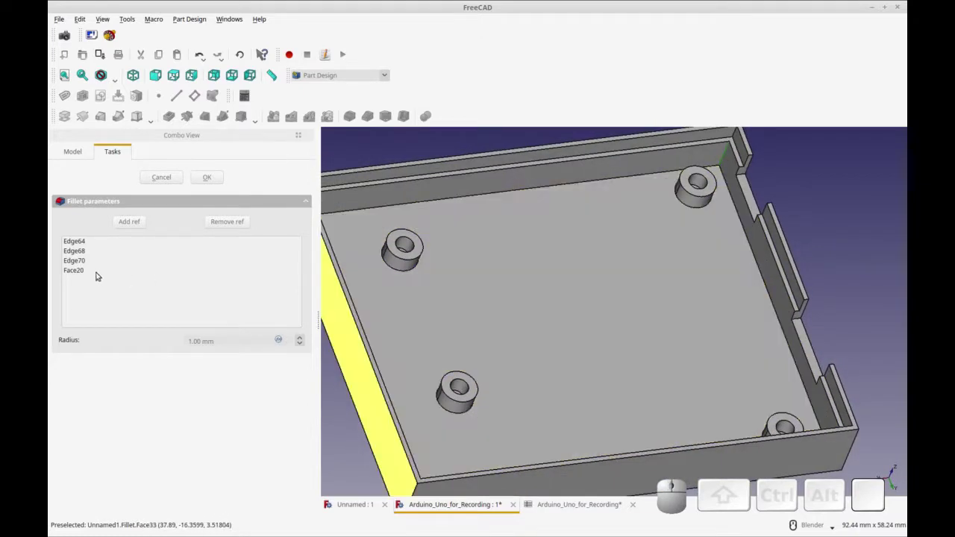
click(226, 222)
click(764, 259)
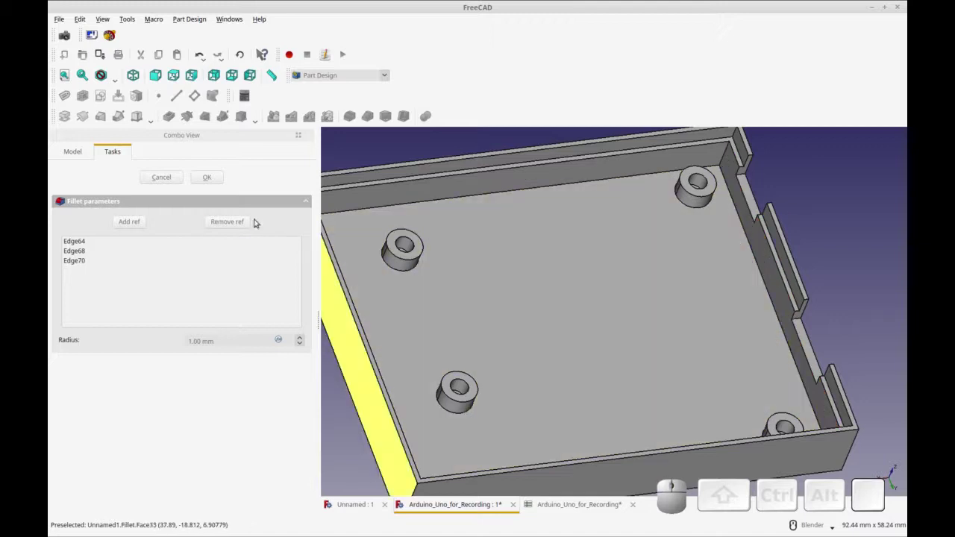
Step: Add the remaining inner vertical corner edge, next to the narrower port cutout, and apply the fillet
click(130, 222)
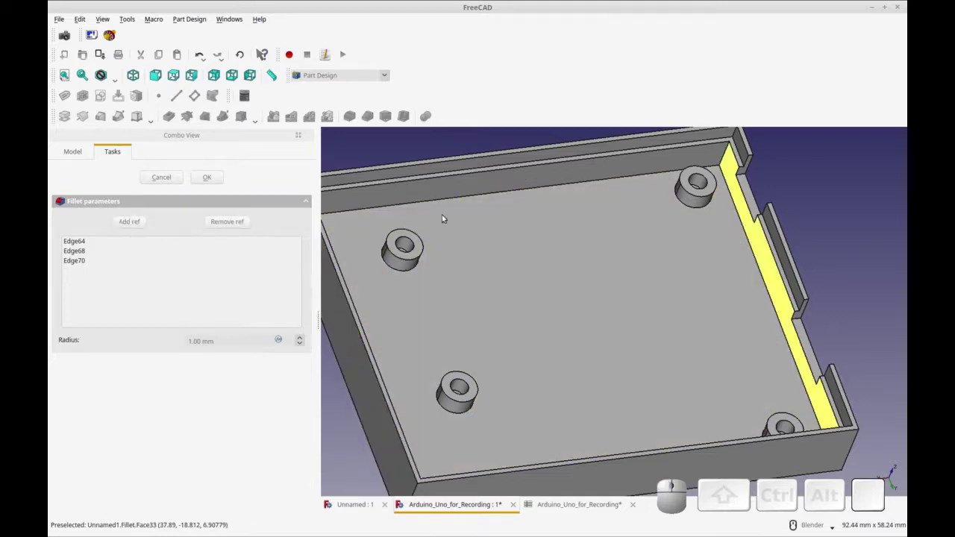
click(723, 158)
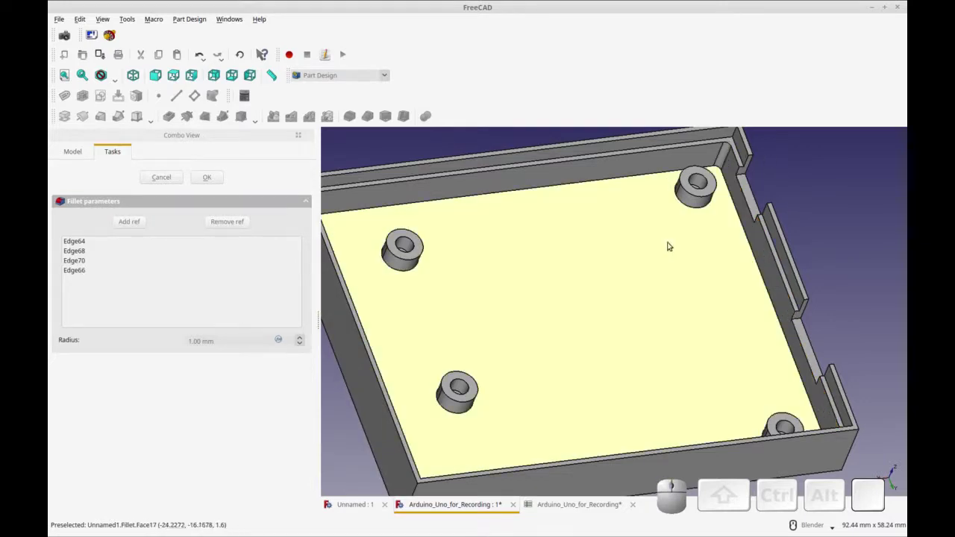
middle_drag(633, 291, 291, 220)
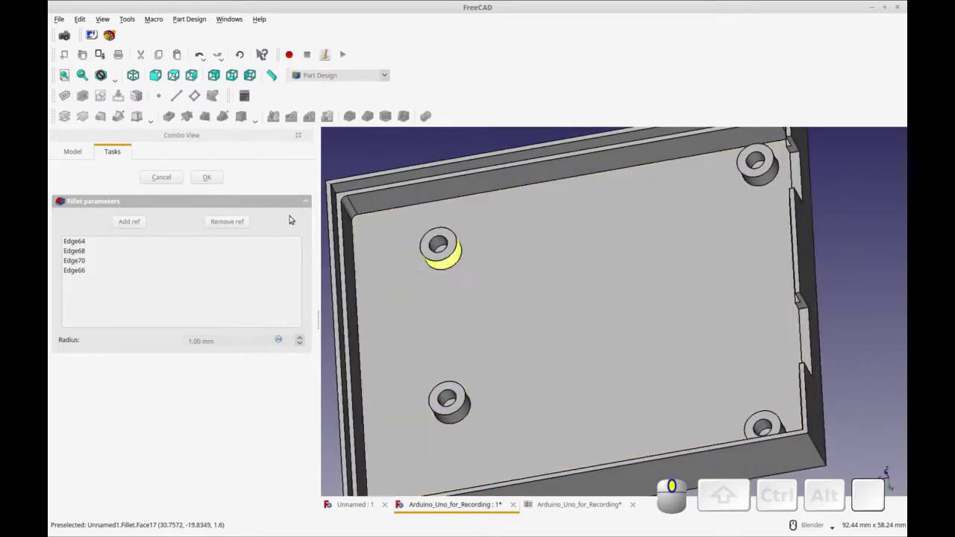
click(206, 178)
Step: Start a Fillet on an upper lip recess corner edge opposite the port cutouts and set its radius to 2 mm
middle_drag(399, 296, 388, 167)
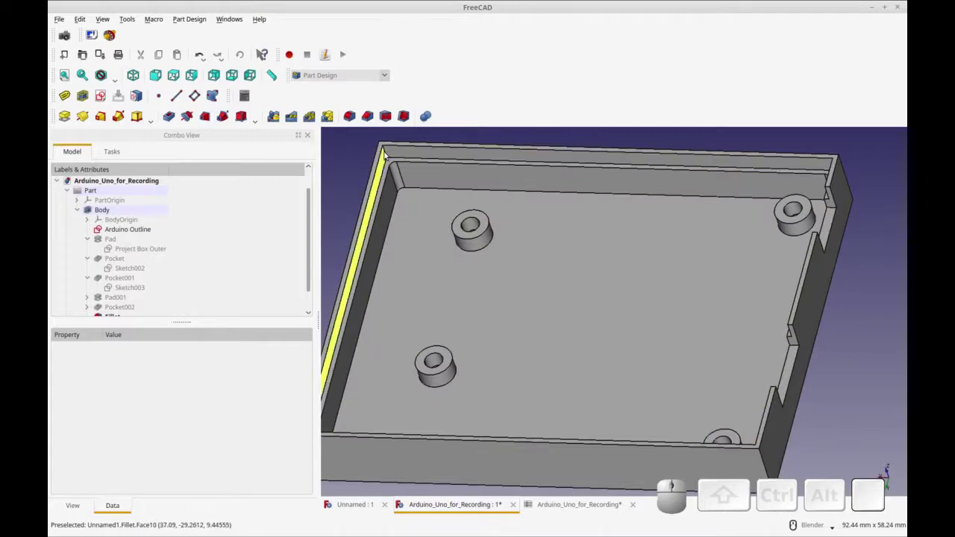
click(385, 156)
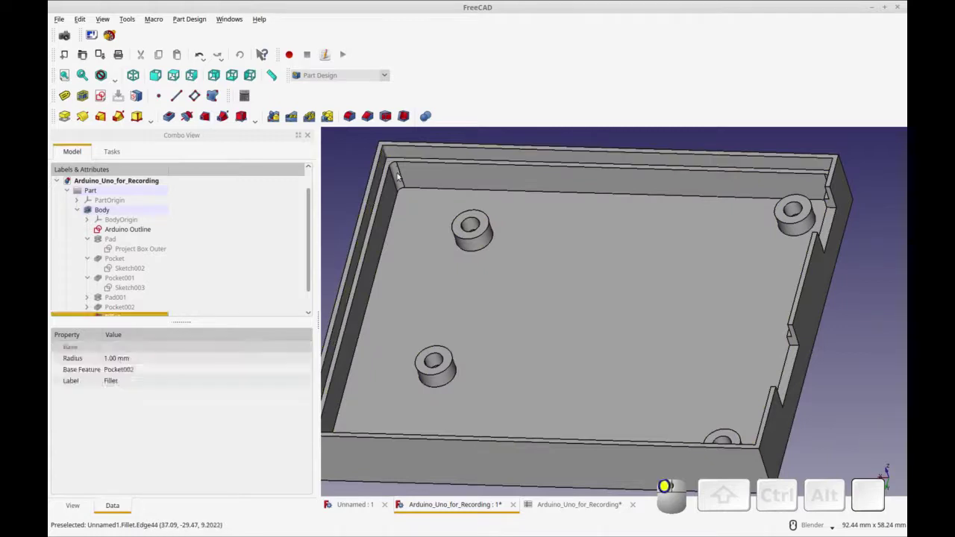
click(350, 118)
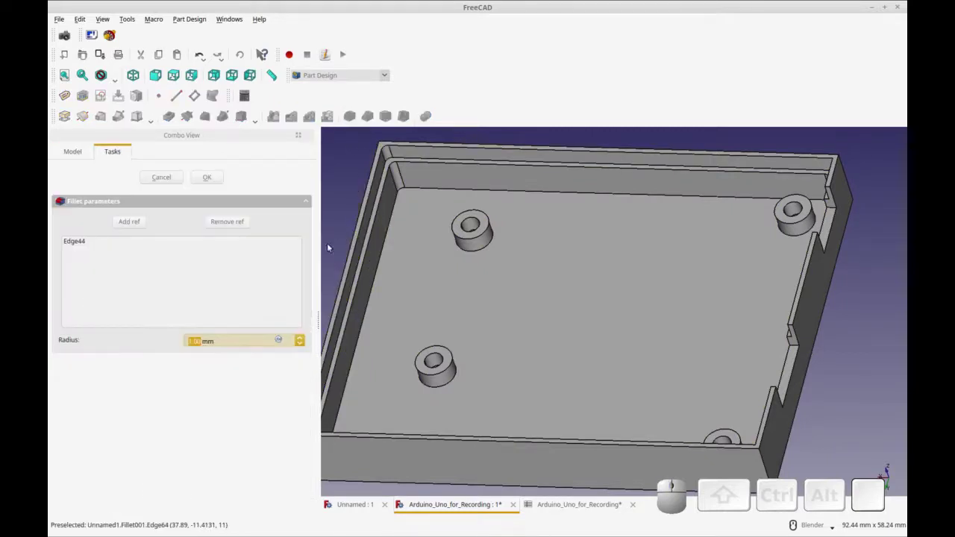
middle_drag(397, 394, 439, 388)
click(301, 341)
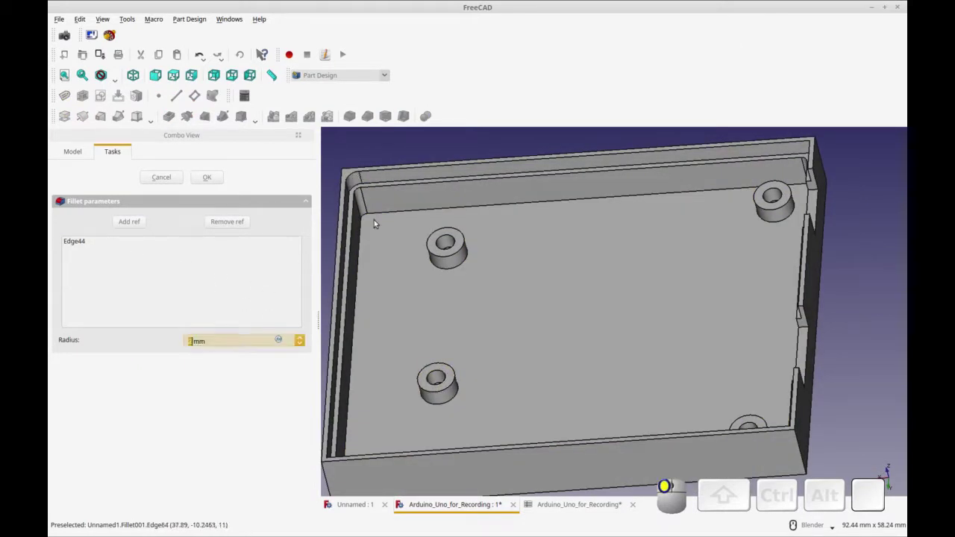
Step: Add the two lip recess corner edges at the port cutout end of the case to the fillet
middle_drag(399, 348, 442, 341)
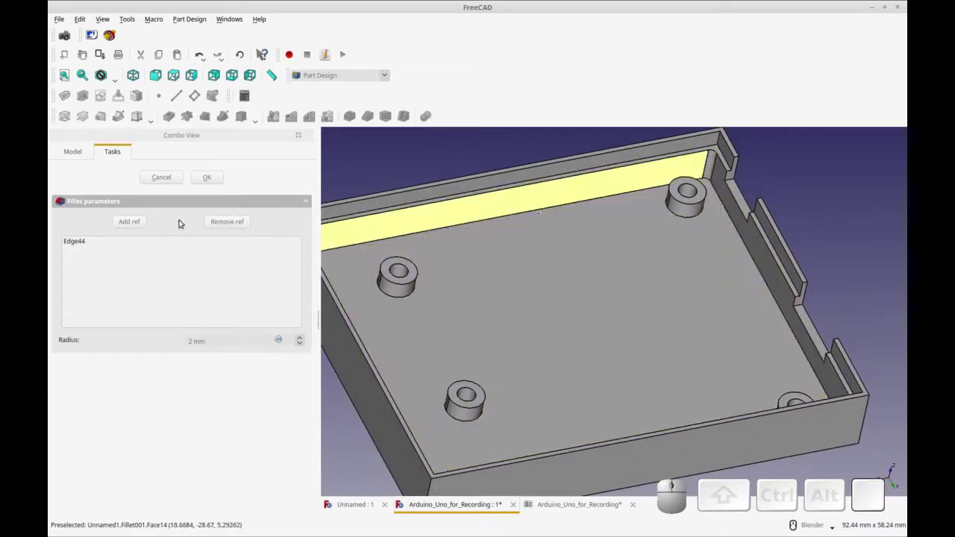
click(129, 222)
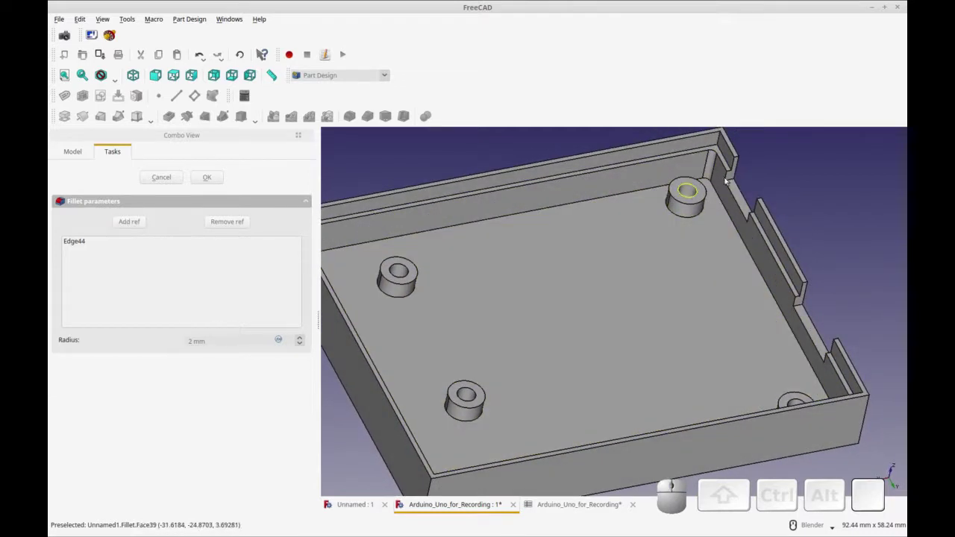
click(717, 140)
middle_drag(501, 388, 695, 397)
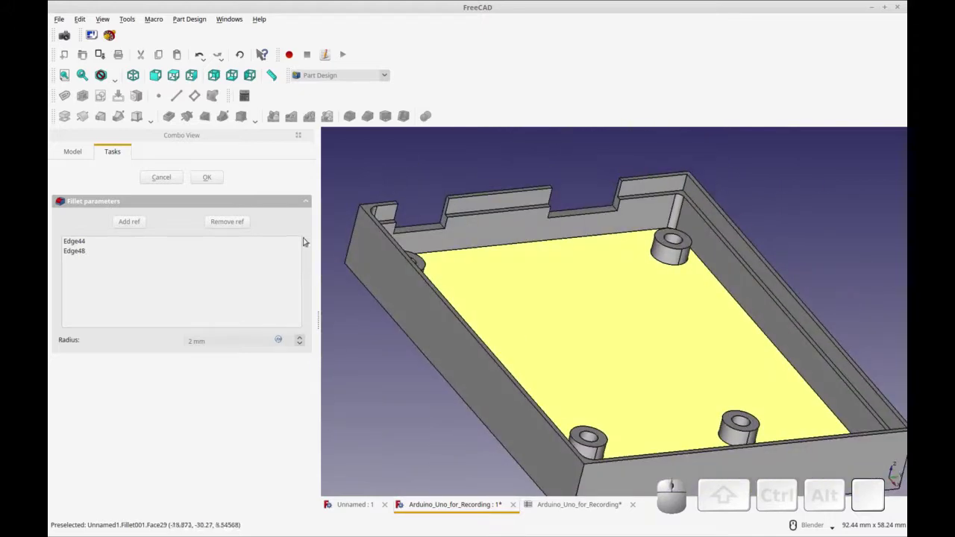
click(129, 222)
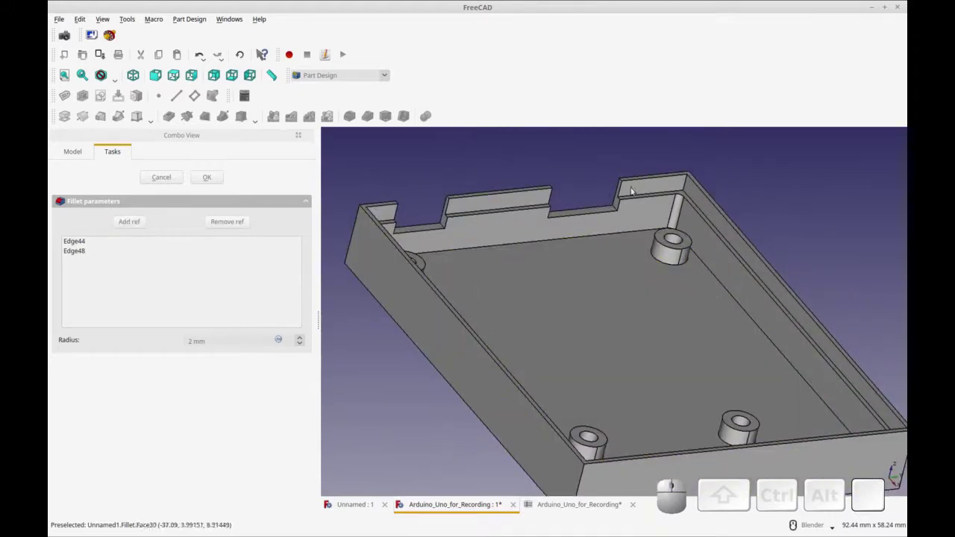
click(686, 187)
Step: Add the remaining lip recess corner edge at the end opposite the port cutouts and apply the fillet
middle_drag(507, 332, 474, 324)
click(142, 226)
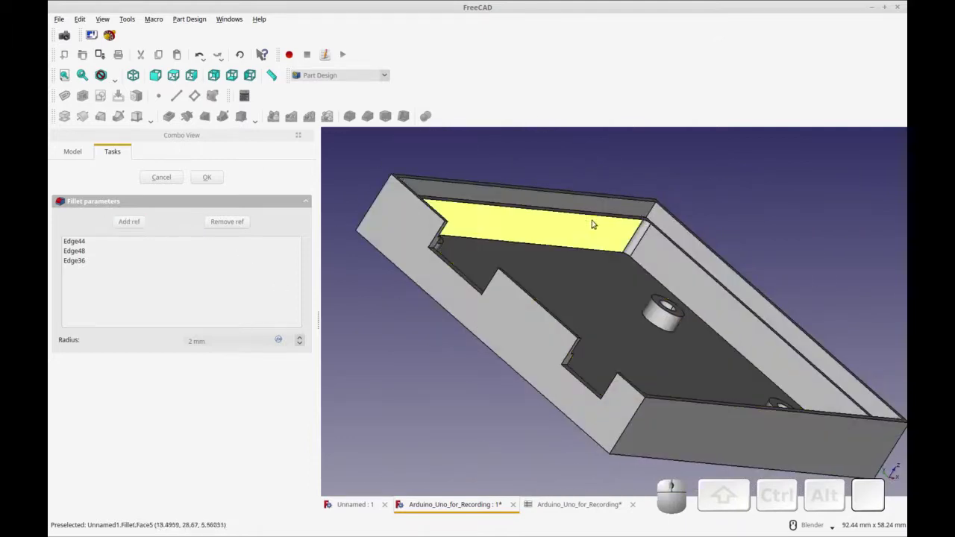
click(649, 217)
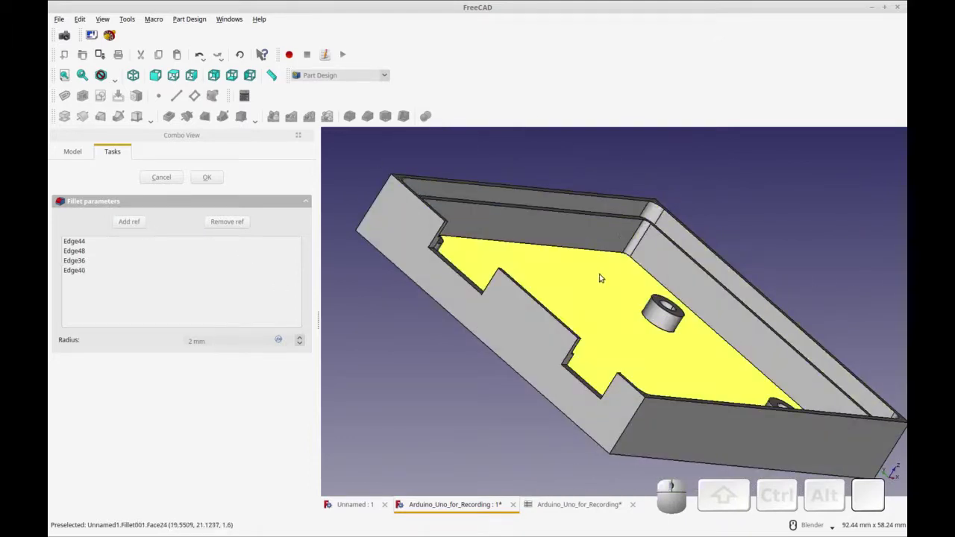
middle_drag(603, 280, 625, 279)
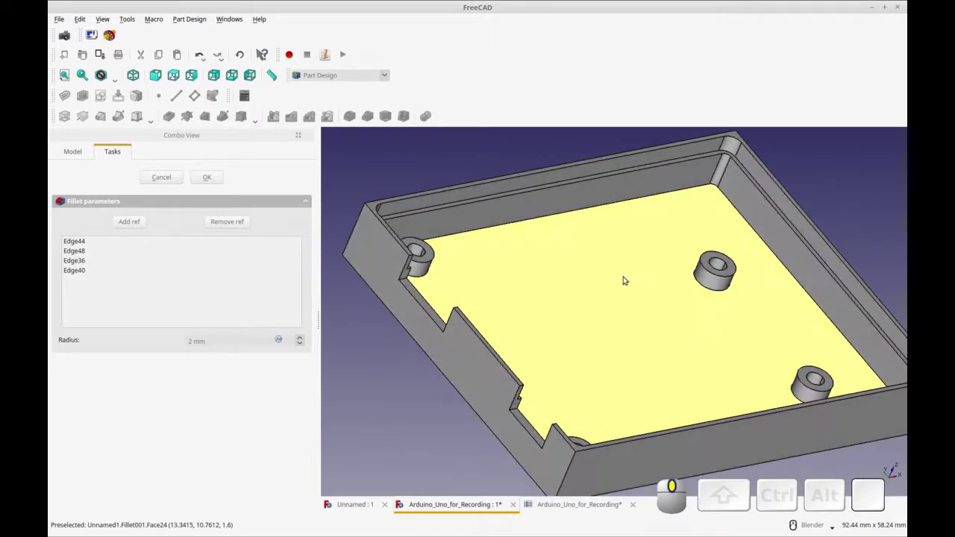
click(207, 176)
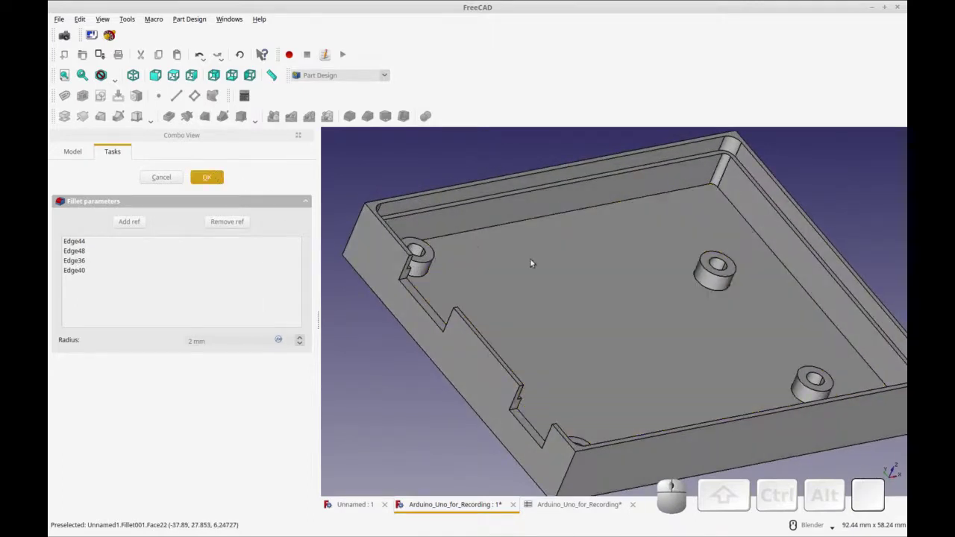
Step: Fillet the four outer vertical corner edges of the case with a 3 mm radius
middle_drag(687, 270, 663, 282)
scroll(649, 291, down, 4)
click(583, 390)
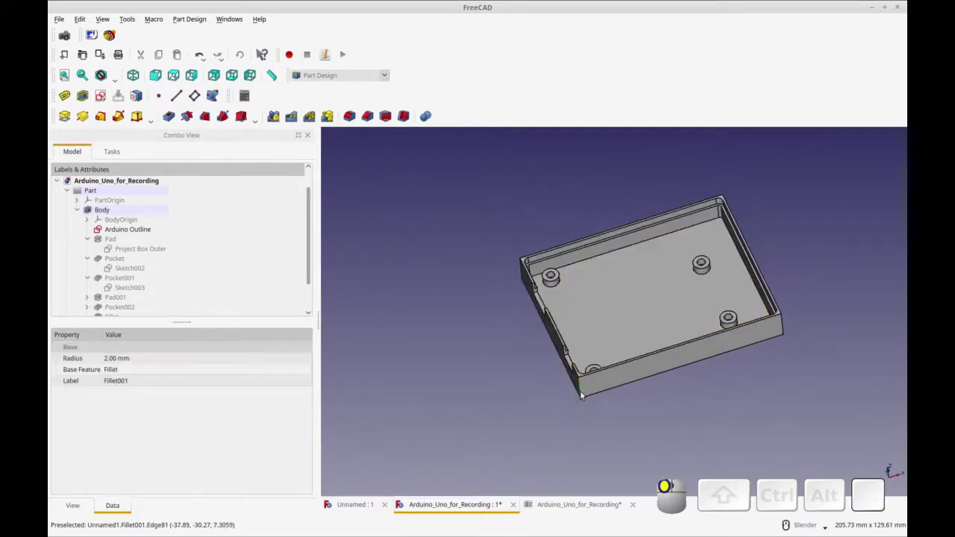
middle_drag(676, 372, 554, 380)
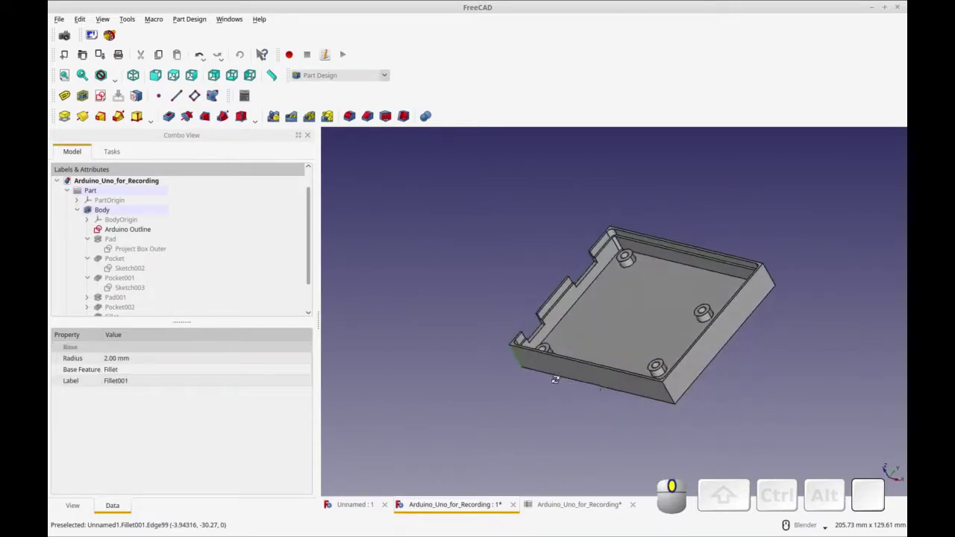
ctrl+middle_drag(670, 394, 570, 437)
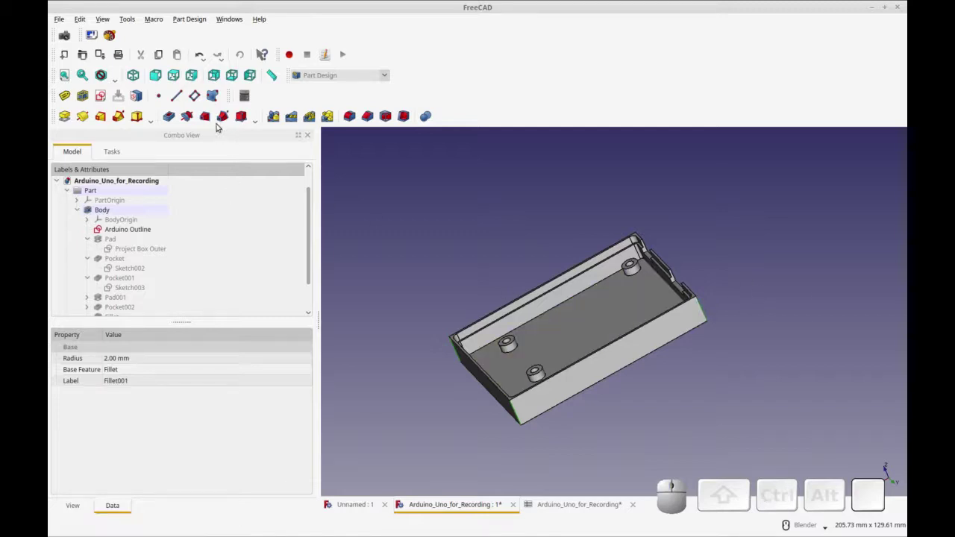
click(348, 117)
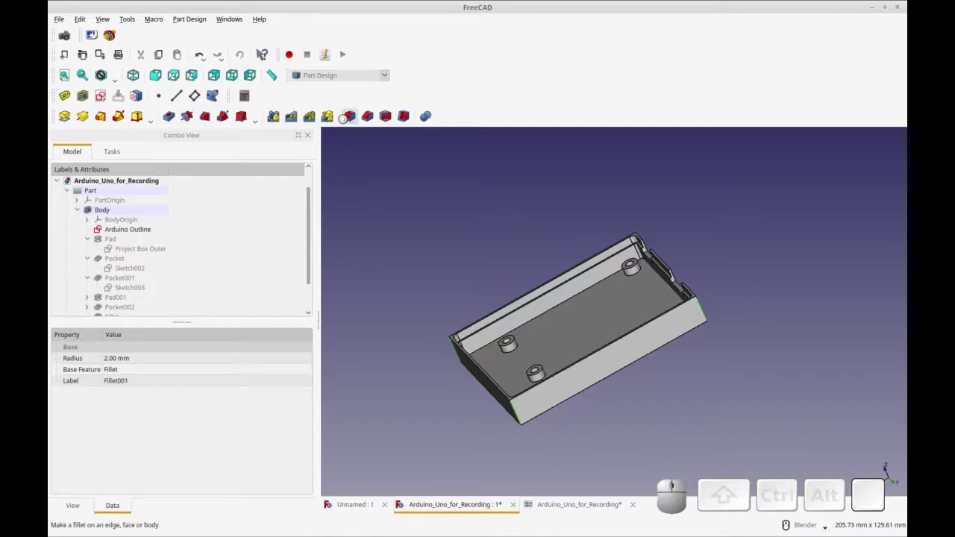
click(301, 343)
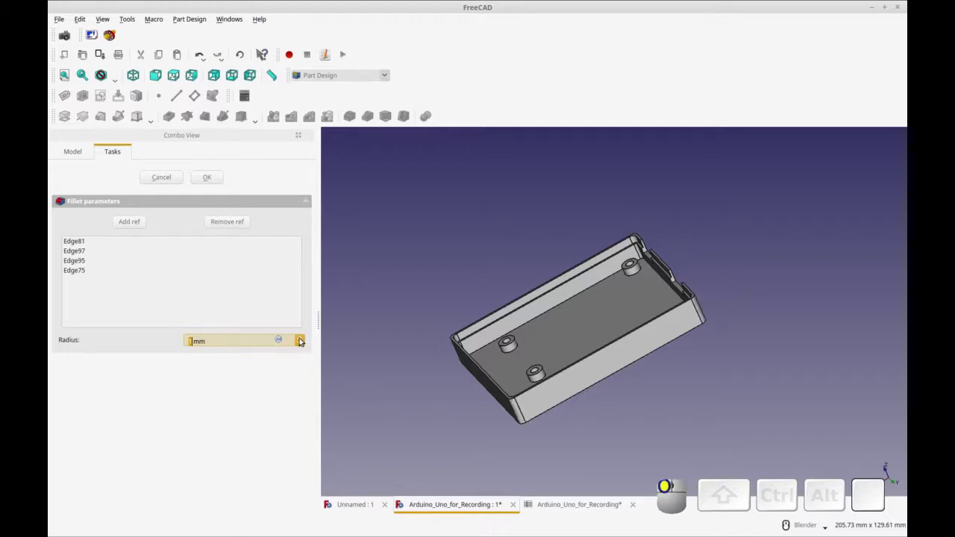
click(204, 178)
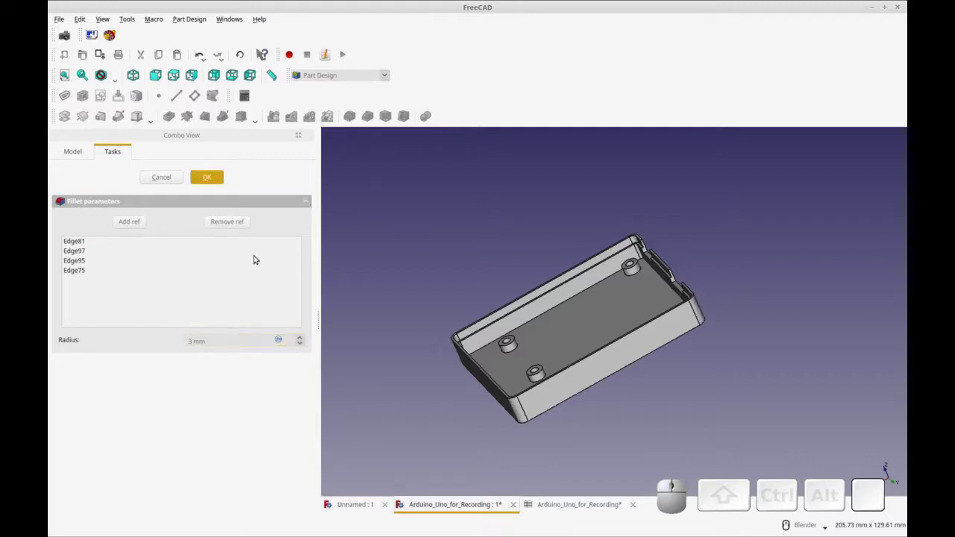
Step: Examine the case's bottom face and rounded outer corners from several angles
middle_drag(465, 404, 649, 358)
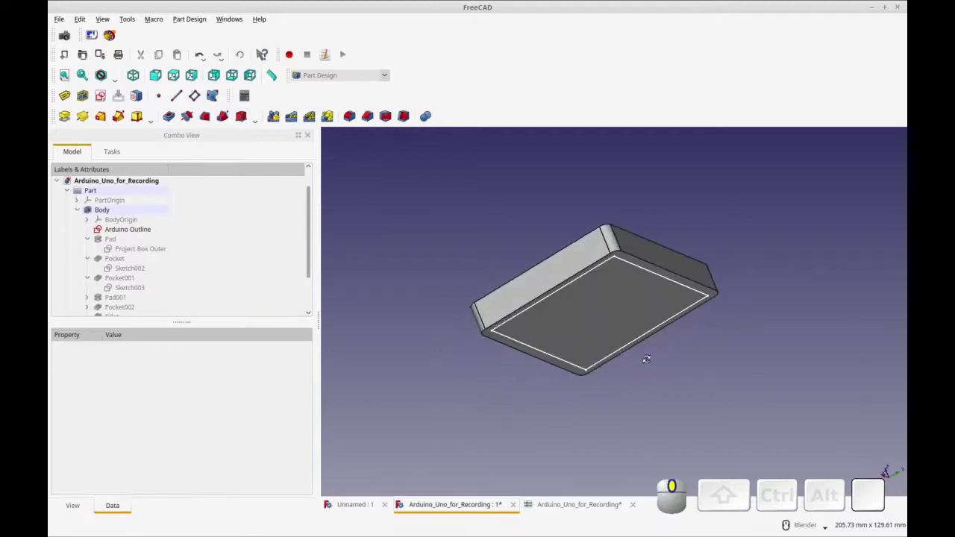
click(639, 297)
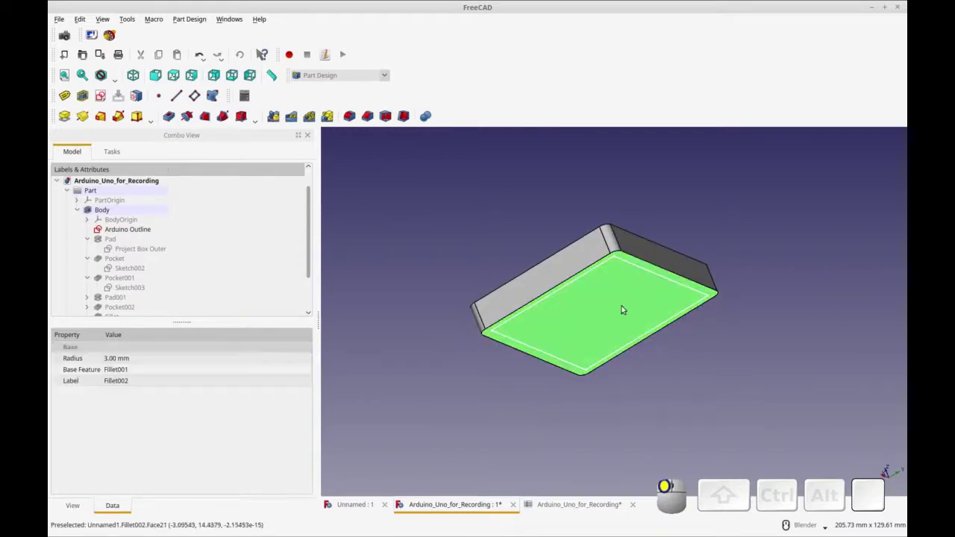
middle_drag(512, 411, 660, 403)
middle_drag(685, 362, 716, 326)
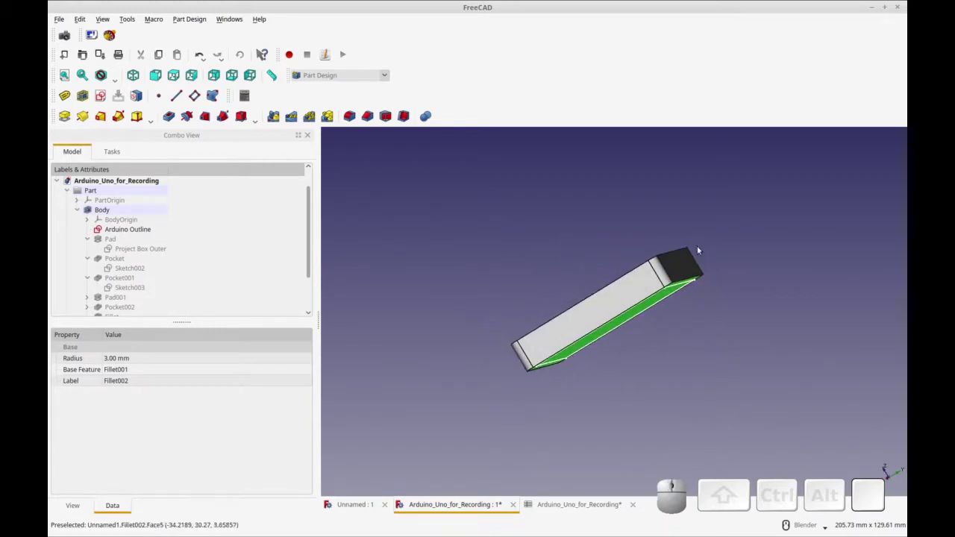
middle_drag(697, 245, 664, 260)
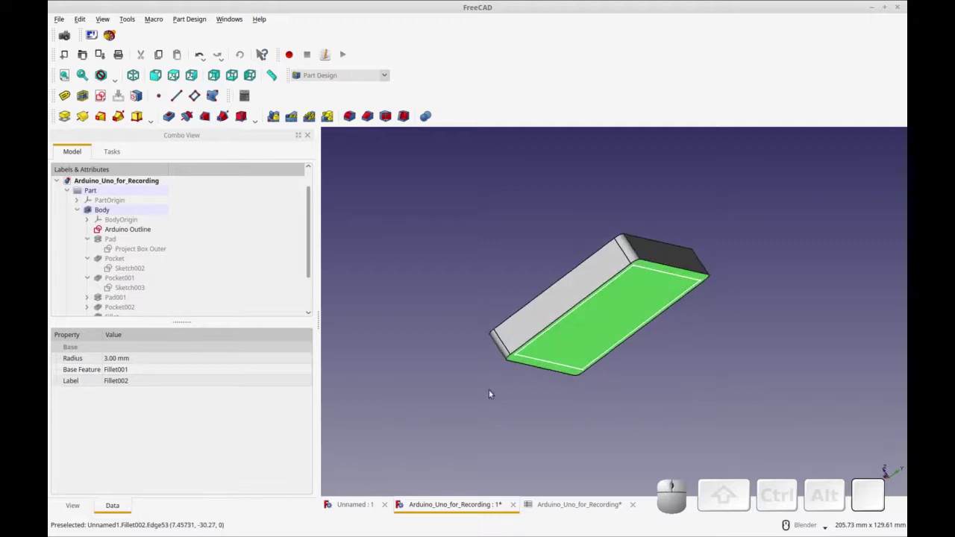
middle_drag(674, 356, 776, 386)
middle_drag(508, 426, 638, 390)
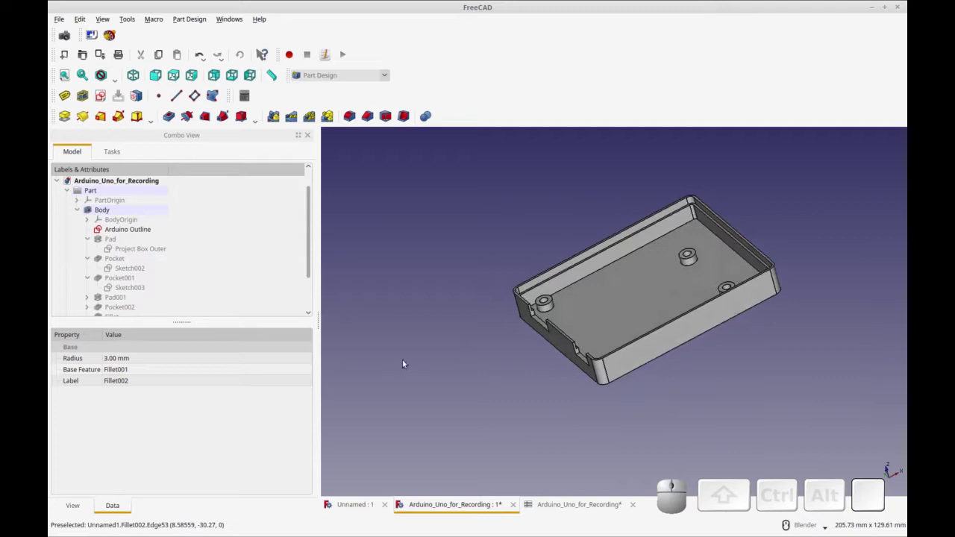
shift+middle_drag(487, 389, 478, 386)
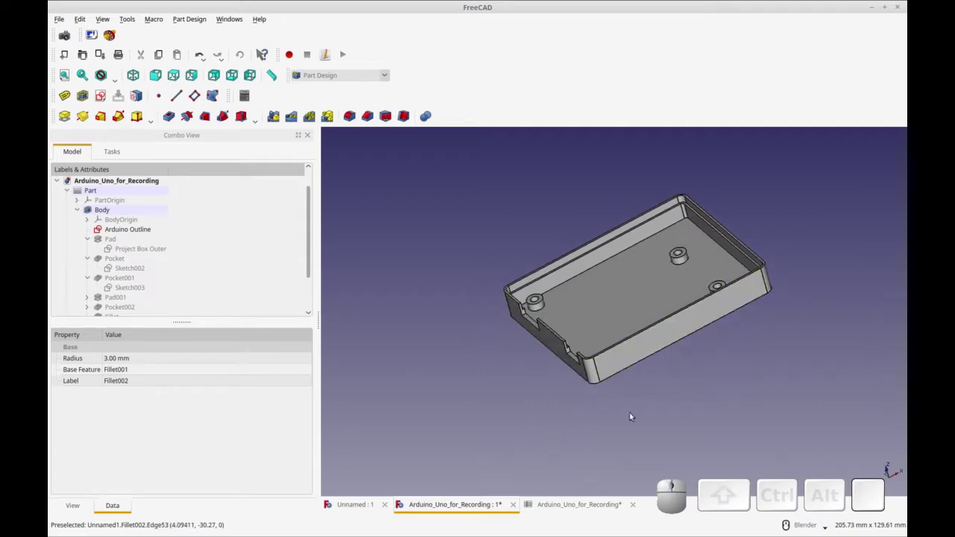
Step: Fillet all edges of the case's outer bottom face with a 4 mm radius
middle_drag(658, 376, 641, 346)
click(599, 361)
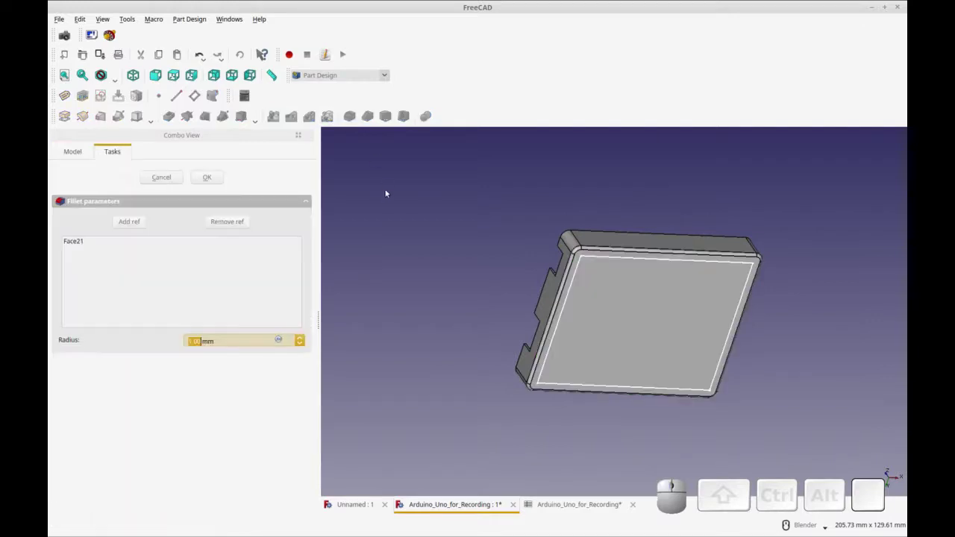
click(300, 341)
click(300, 340)
click(300, 338)
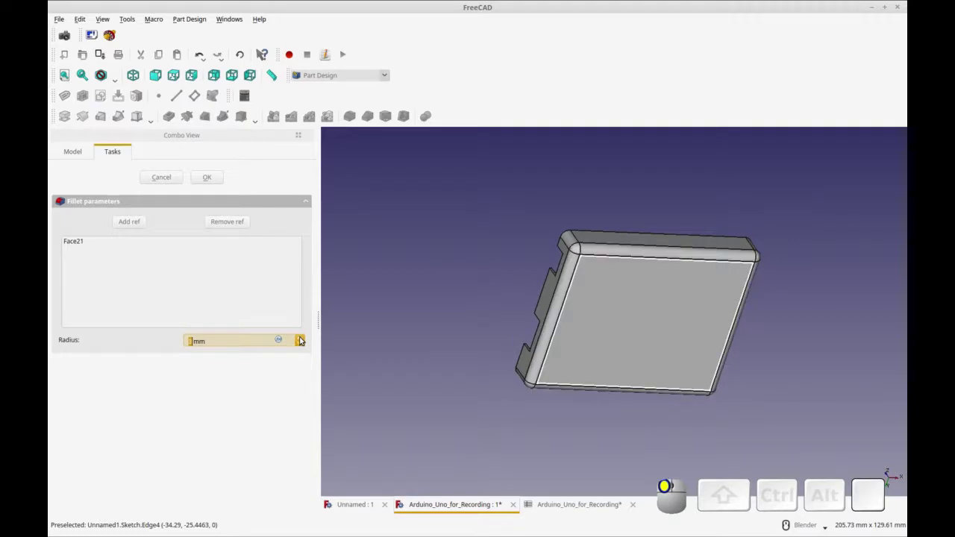
middle_drag(472, 326, 520, 380)
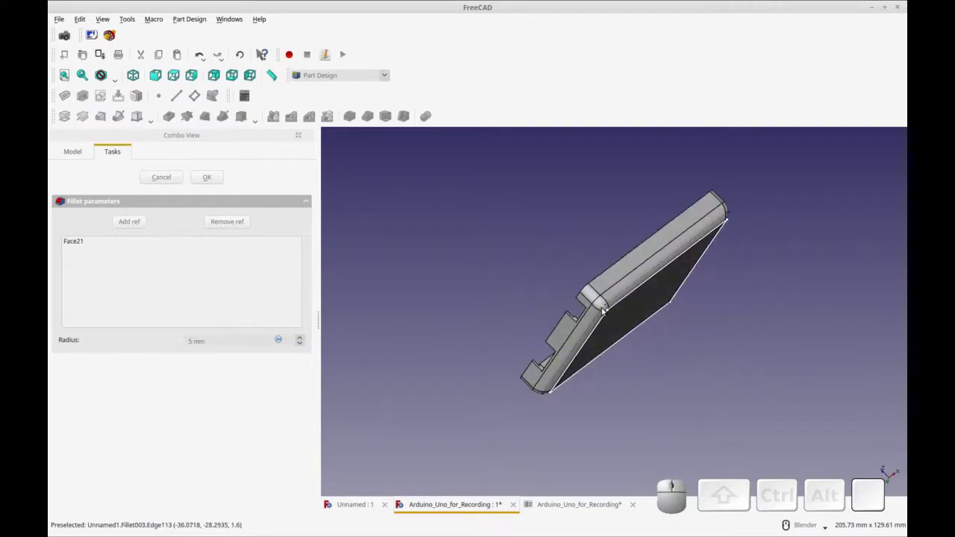
click(299, 344)
middle_drag(382, 377, 617, 327)
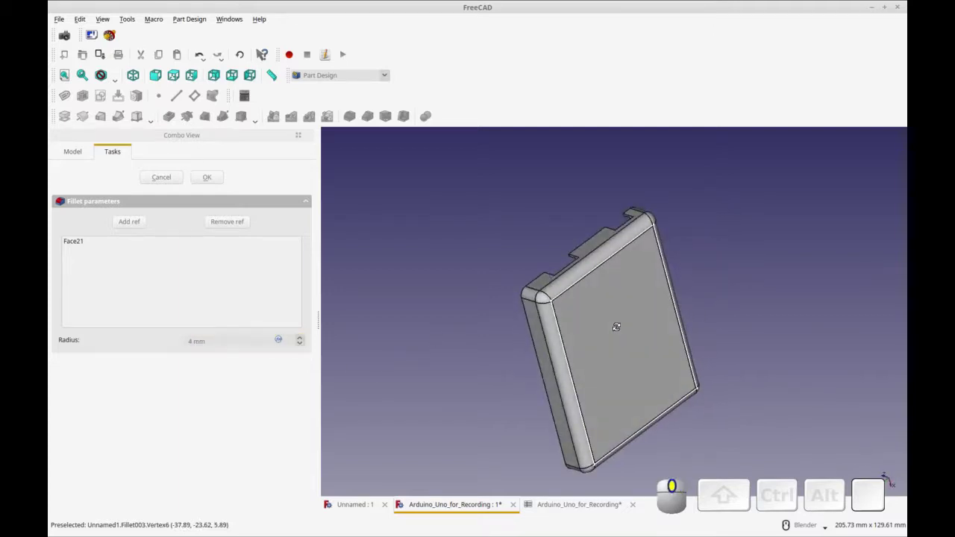
click(207, 177)
middle_drag(741, 293, 655, 463)
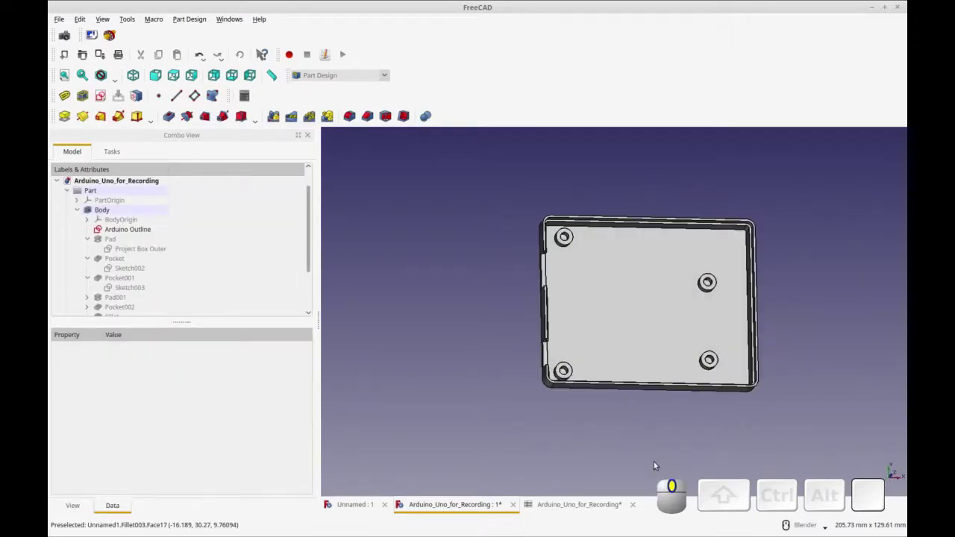
Step: Switch to the TechDraw workbench and insert a new default drawing page
click(384, 76)
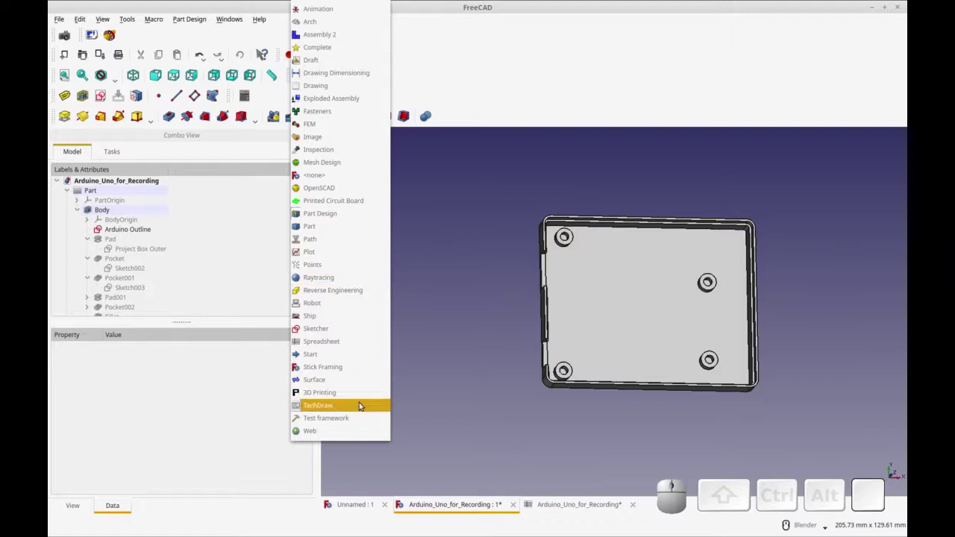
click(484, 380)
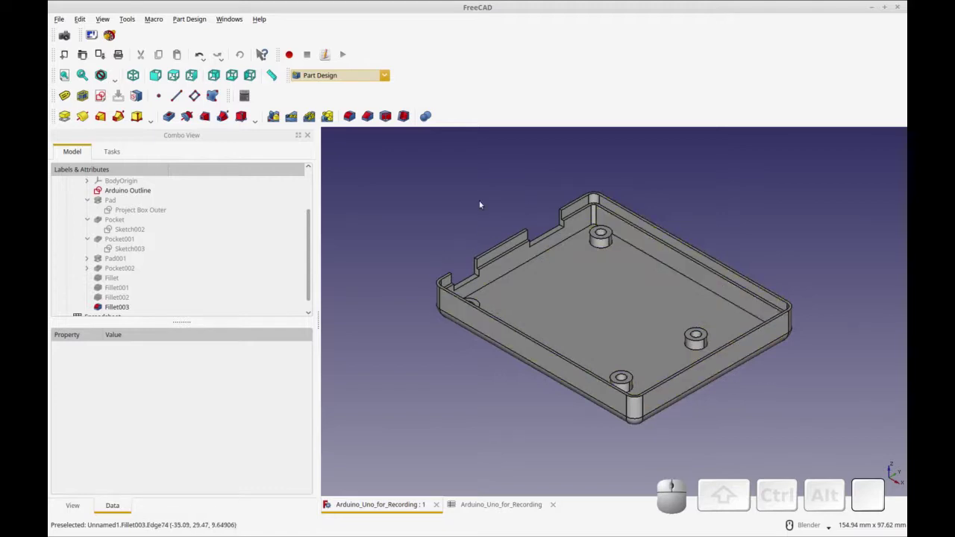
click(384, 75)
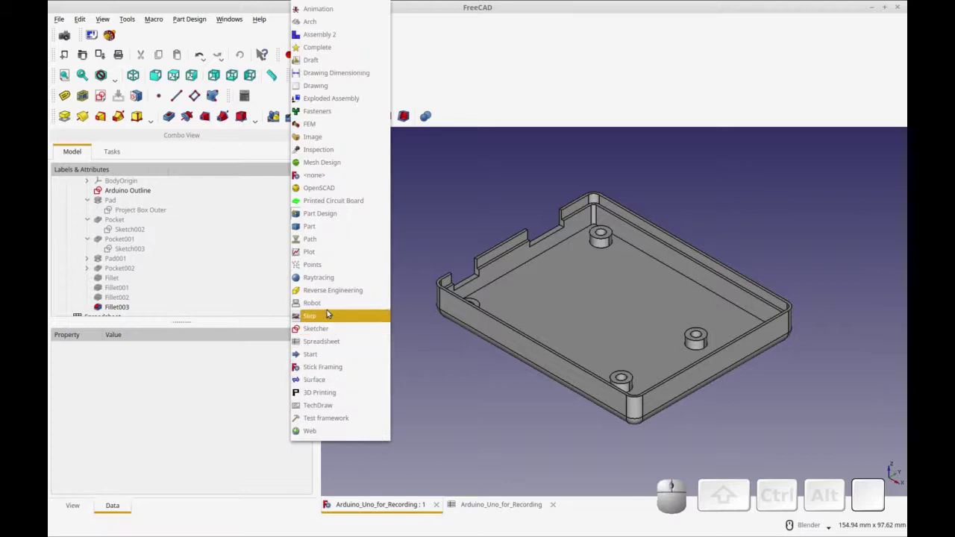
click(326, 406)
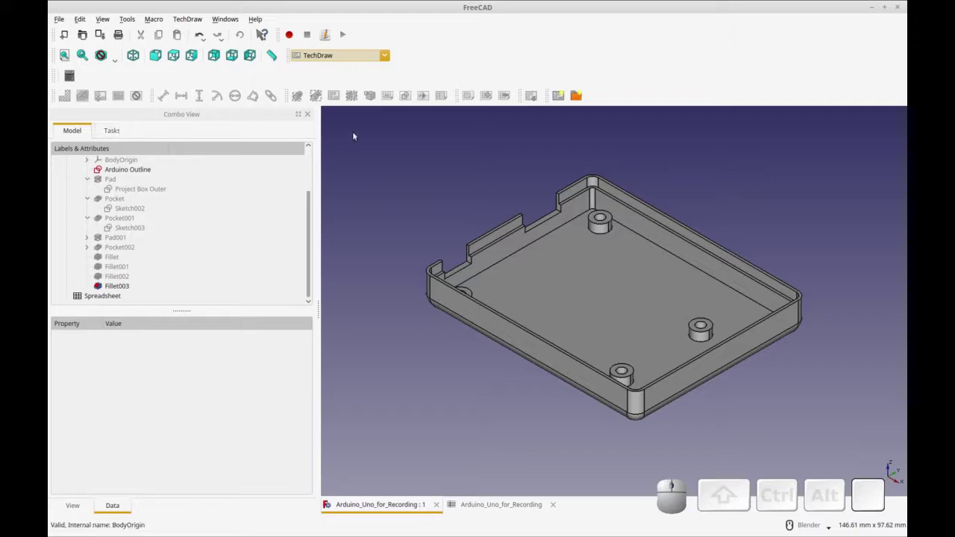
click(559, 97)
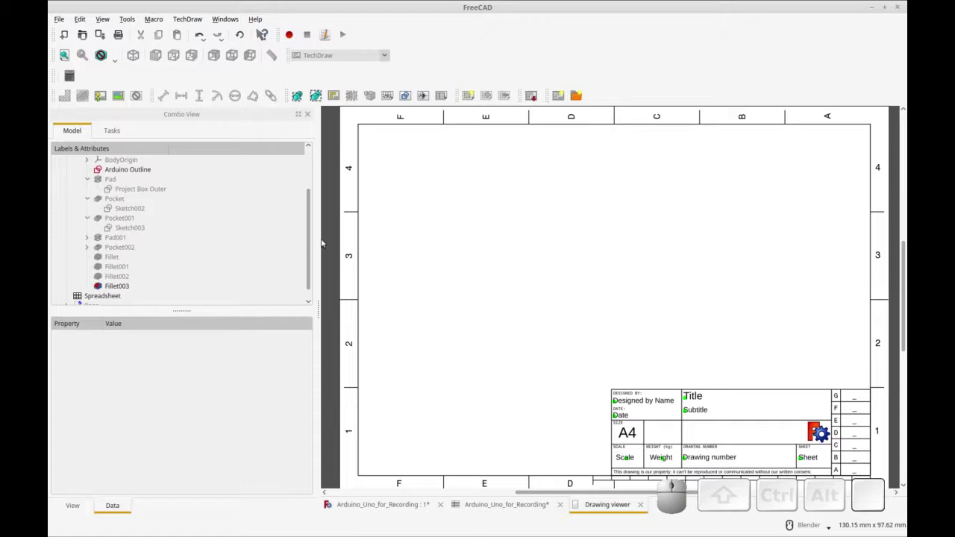
Step: Change the drawing page's template to 85x11_LanscapeTD.svg and refresh the document
scroll(310, 233, down, 1)
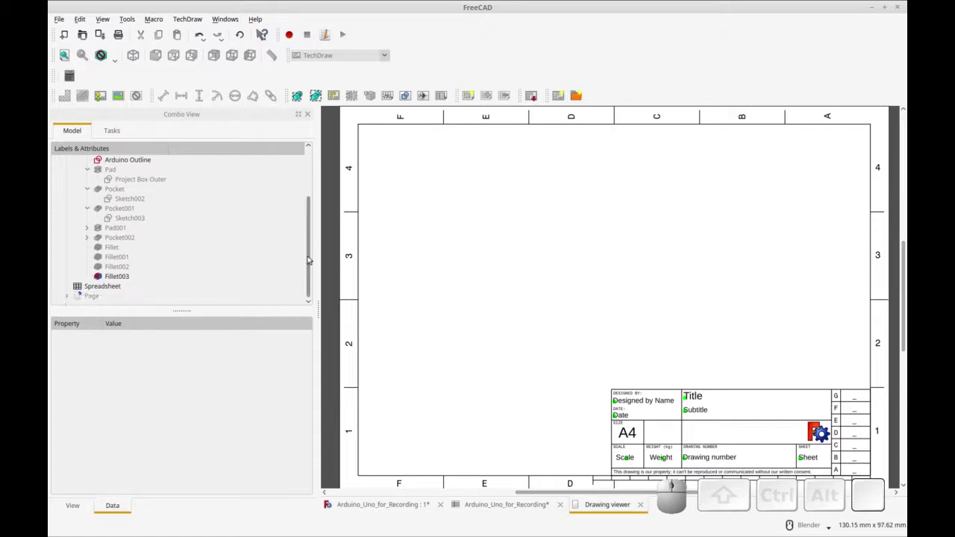
click(89, 296)
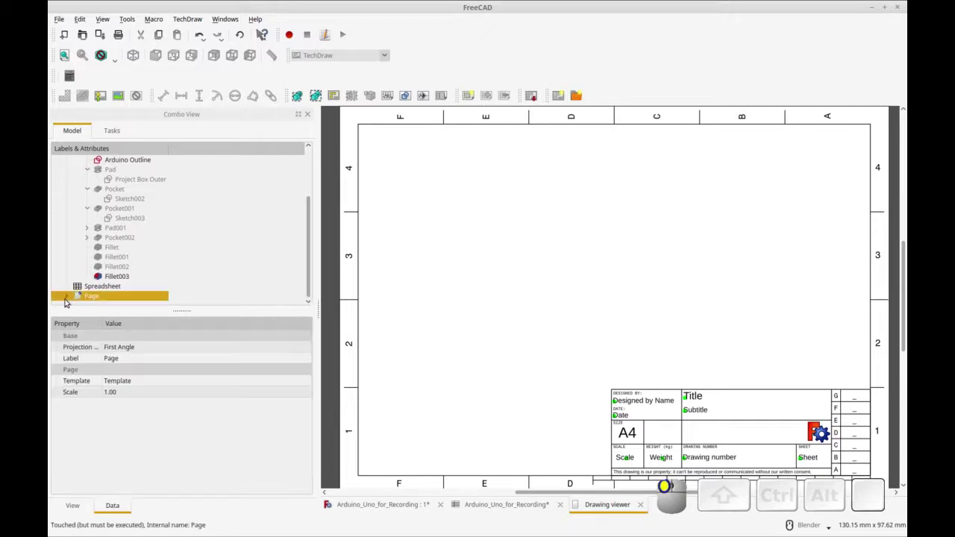
click(66, 295)
click(112, 297)
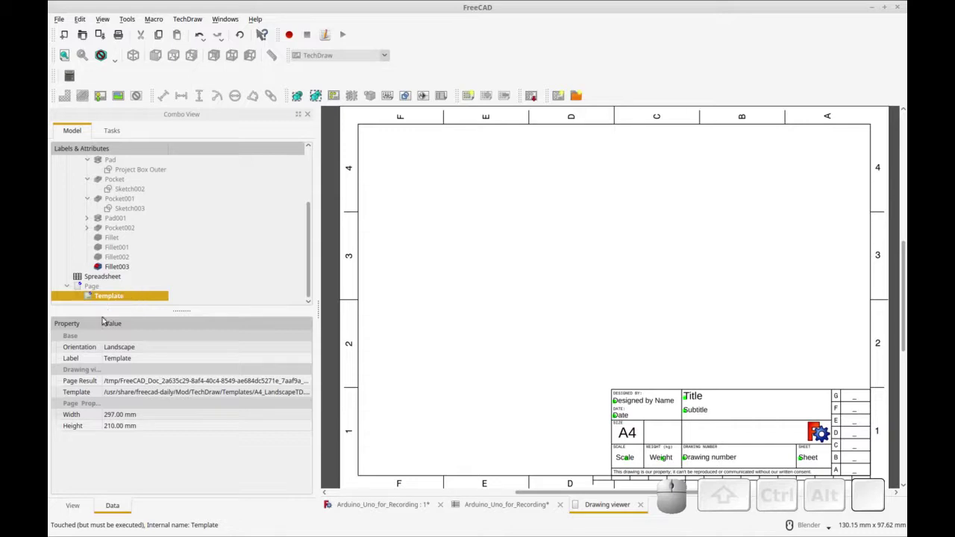
click(124, 393)
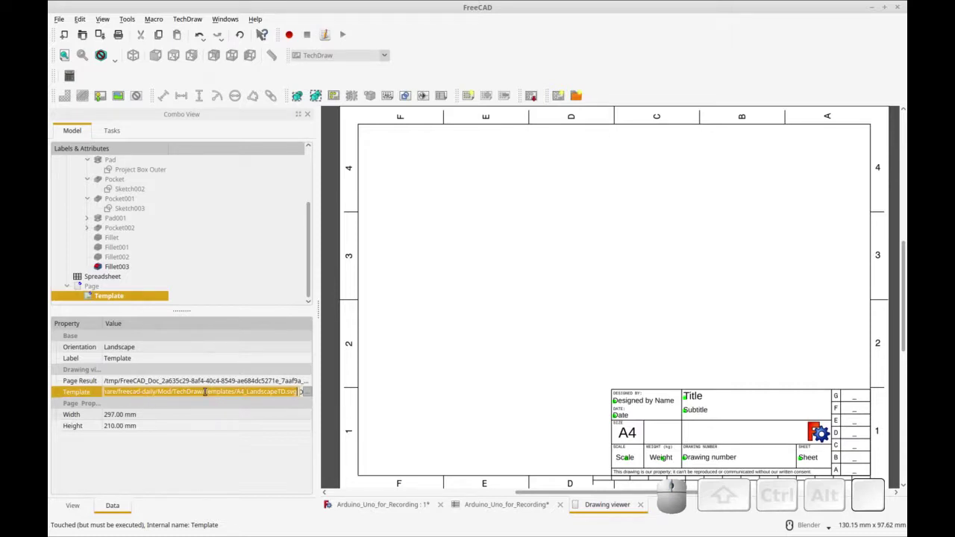
click(303, 393)
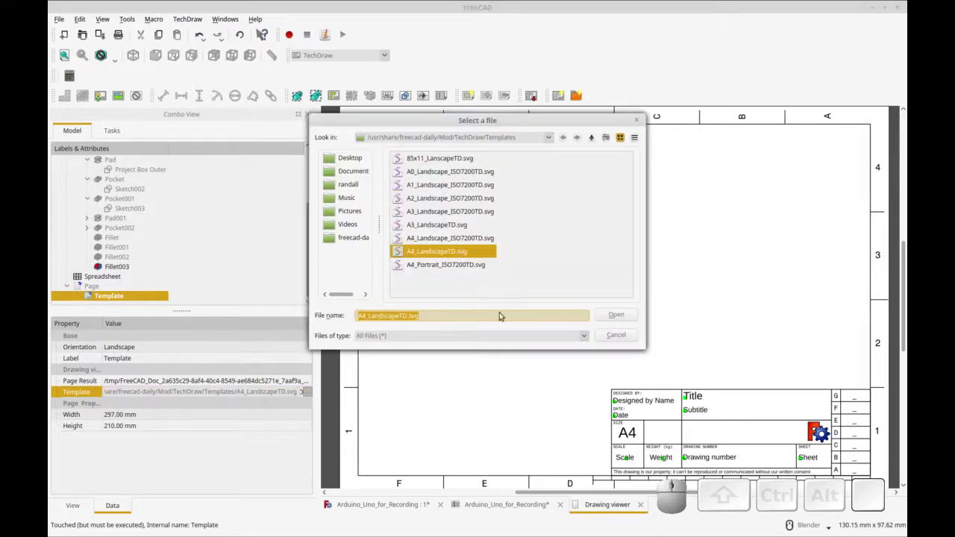
click(448, 159)
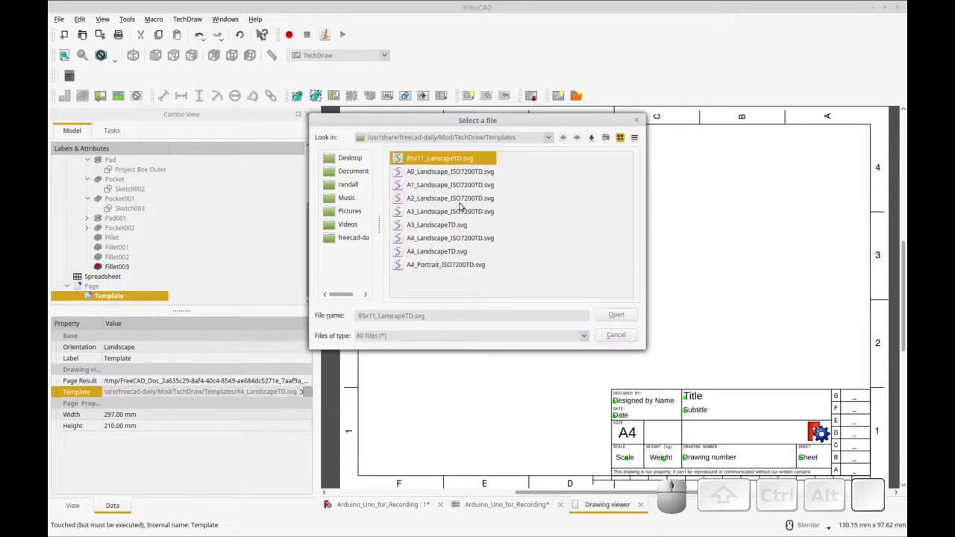
click(617, 316)
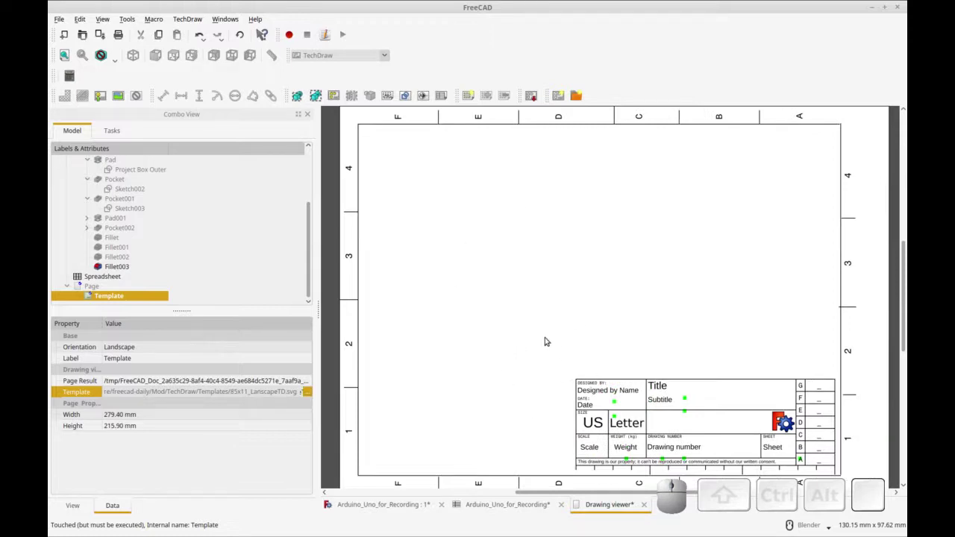
key(ctrl+r)
Step: Insert a top view of Fillet003 on the page and move it to about X 198, Y 122, above the title block
click(117, 267)
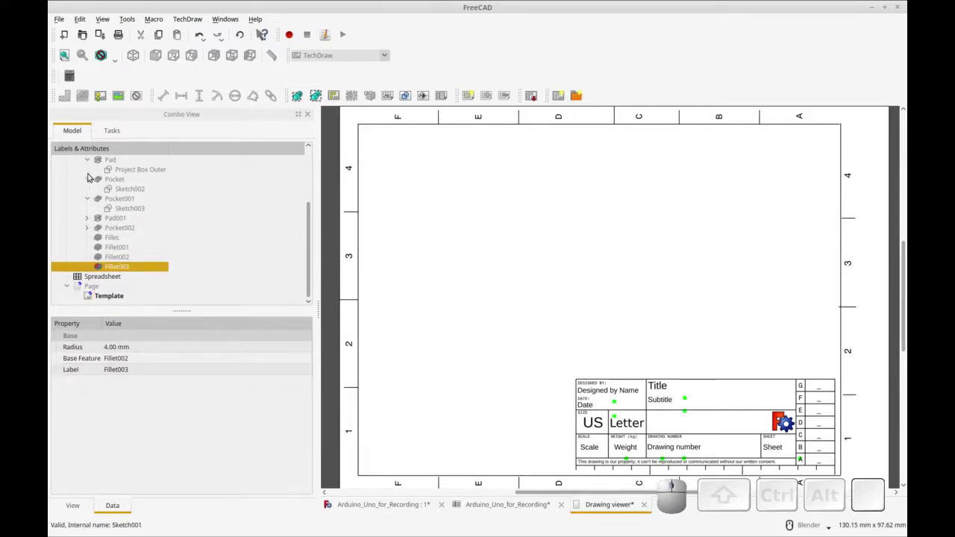
click(314, 97)
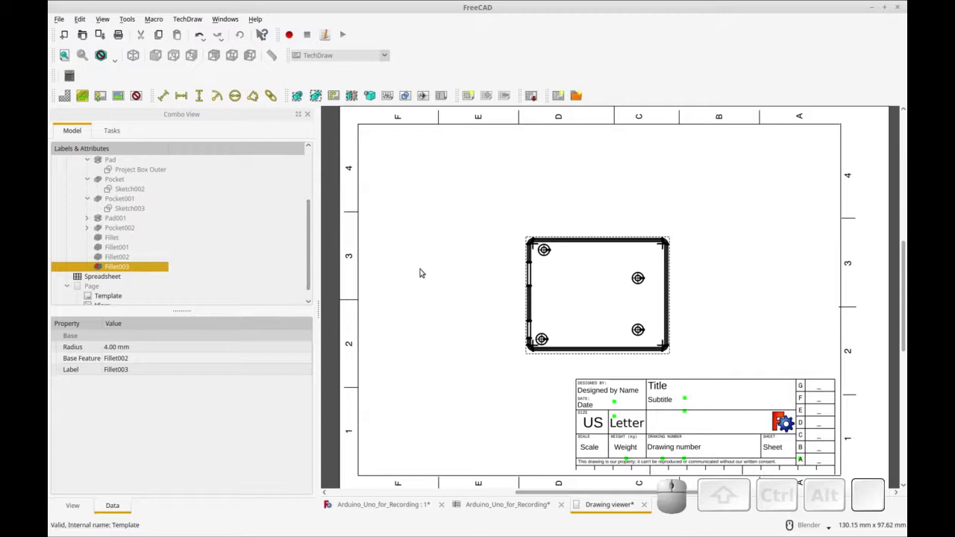
drag(527, 241, 634, 214)
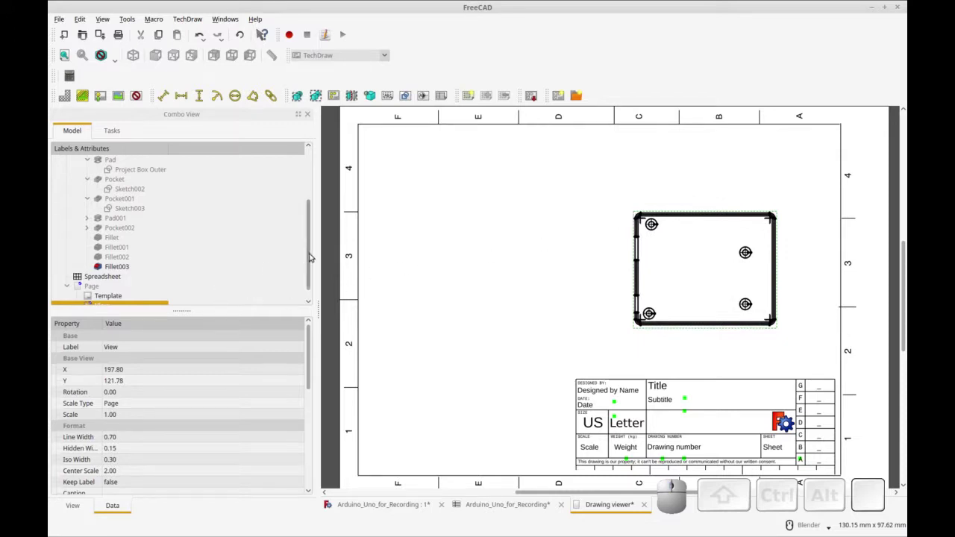
scroll(306, 258, down, 1)
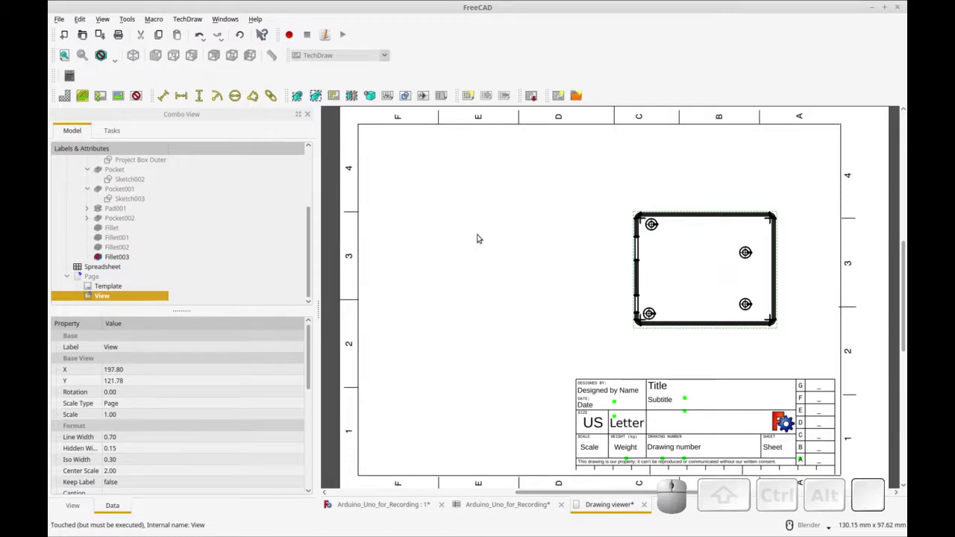
right_click(666, 241)
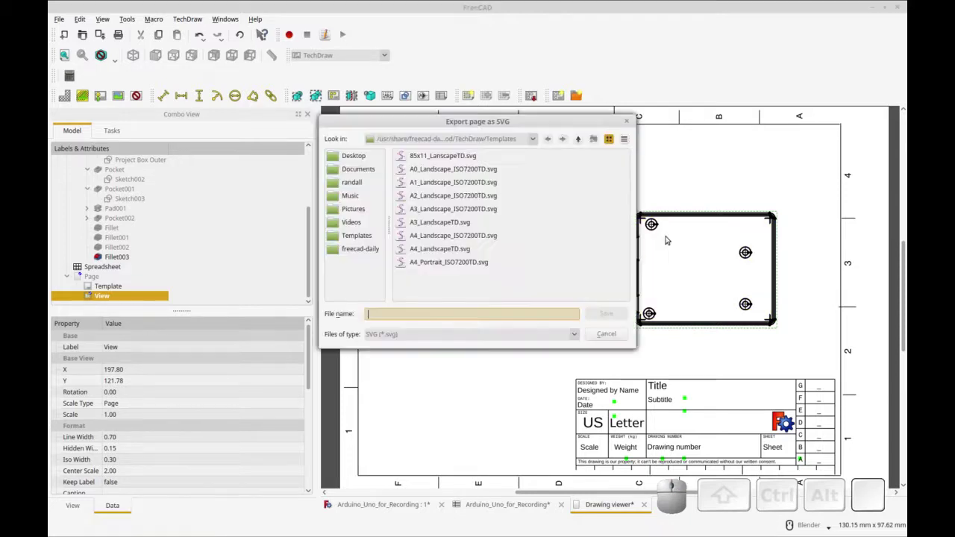
click(606, 334)
right_click(662, 223)
click(559, 238)
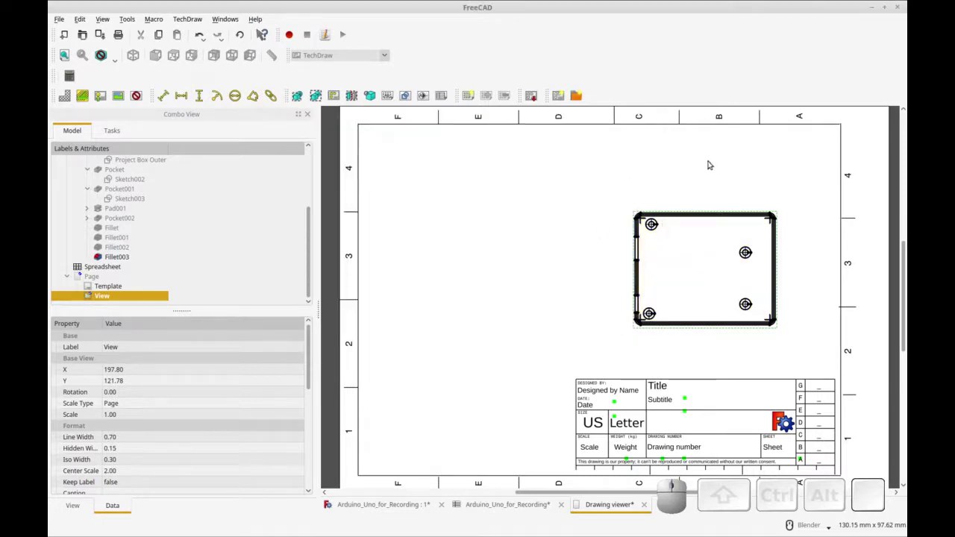
key(ctrl+r)
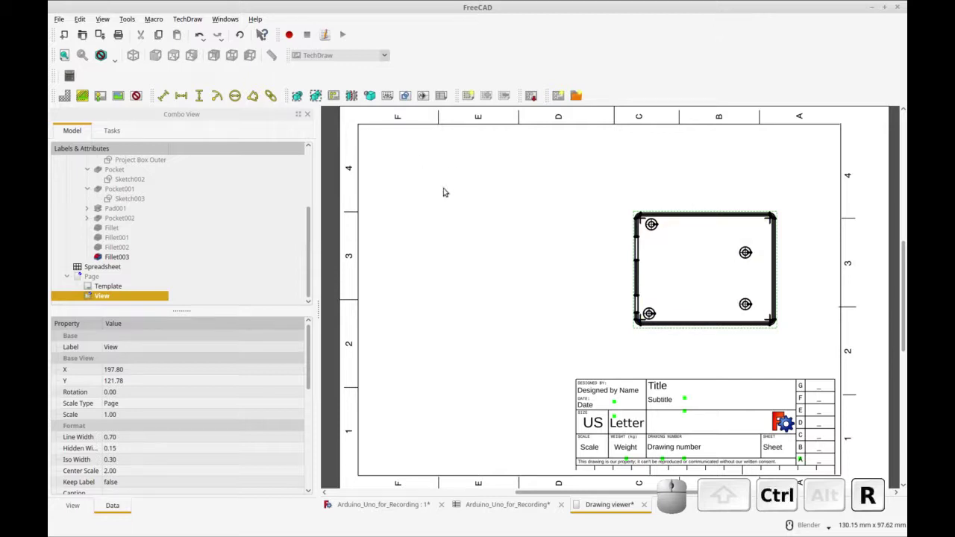
Step: Create section view A-A of the top view with section normal [1 0 0] and move it to about X 84, Y 119
click(354, 101)
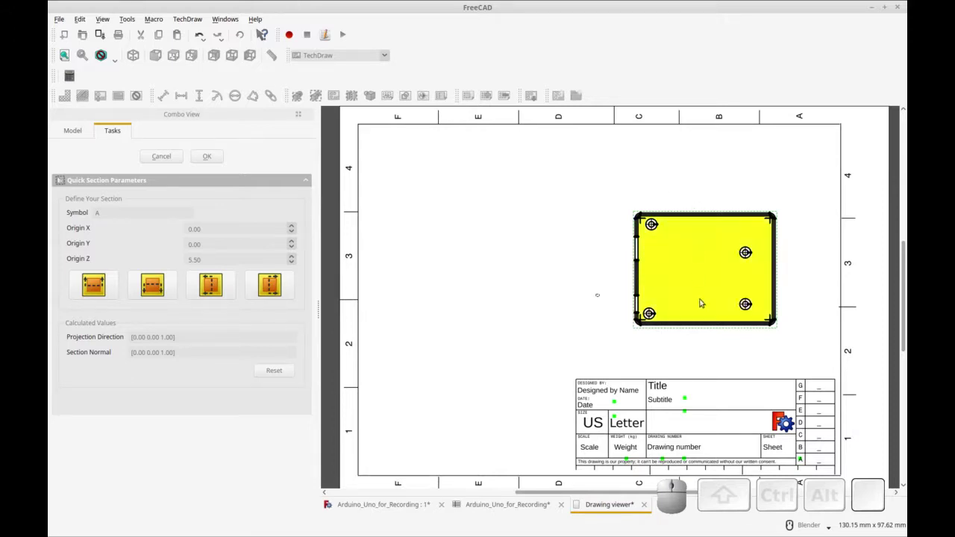
click(210, 294)
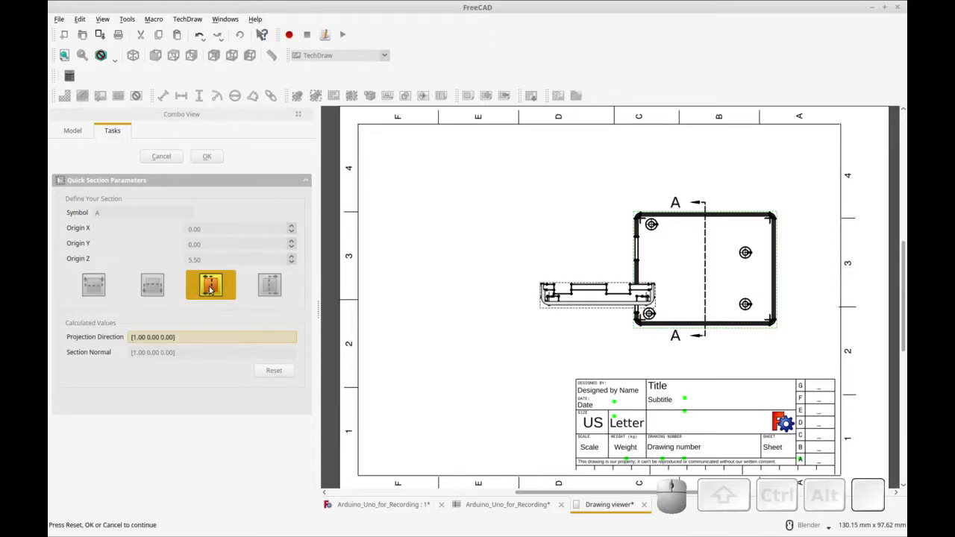
click(590, 297)
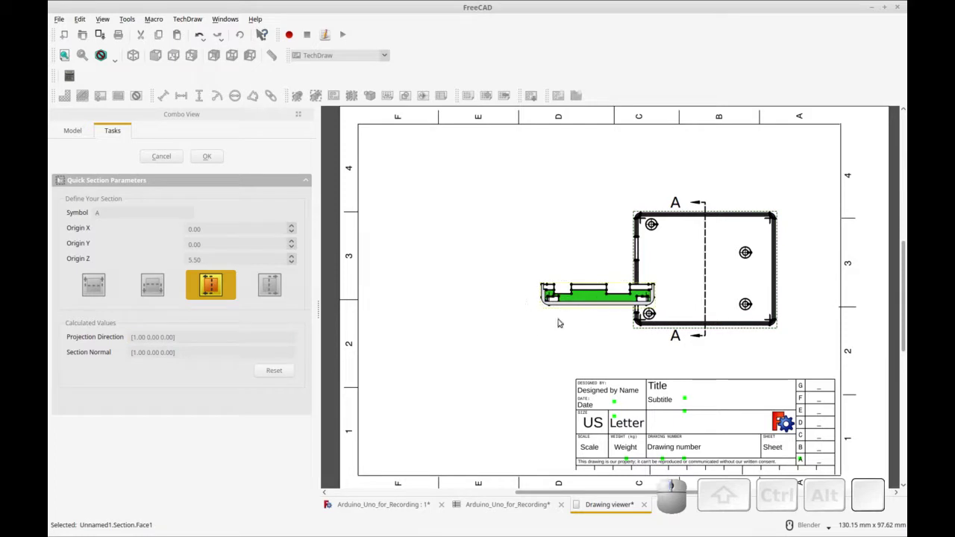
click(206, 156)
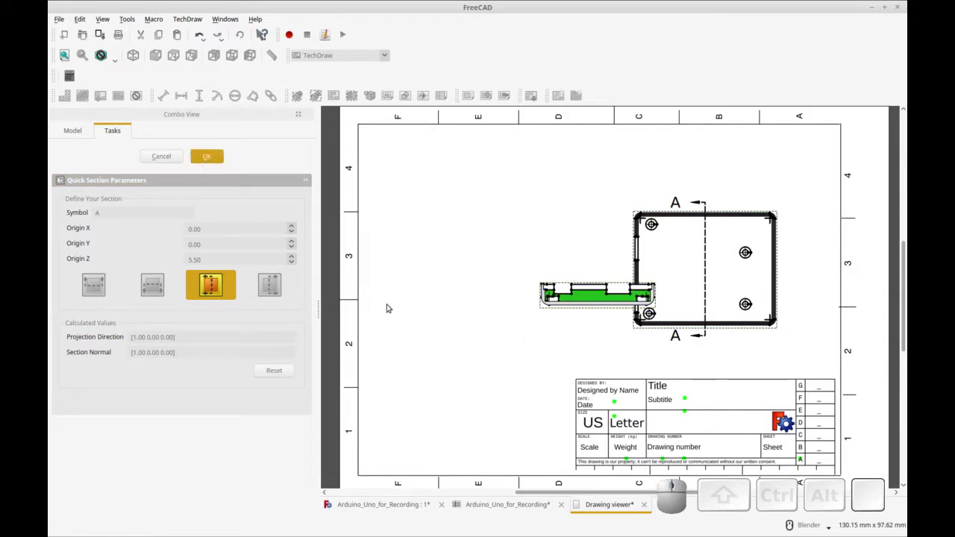
click(544, 345)
drag(587, 296, 441, 261)
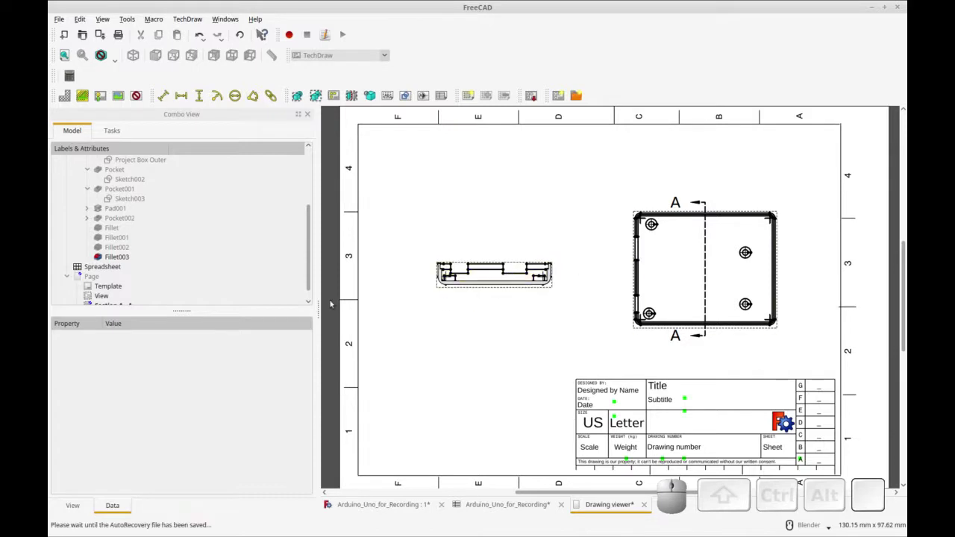
Step: Set the line width of the Section A-A view to 0.35
scroll(213, 261, down, 1)
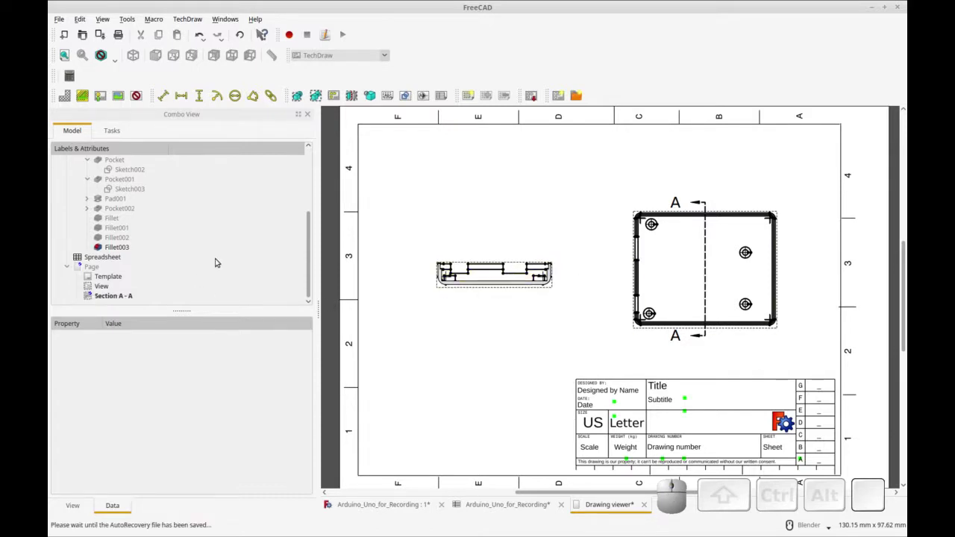
click(131, 298)
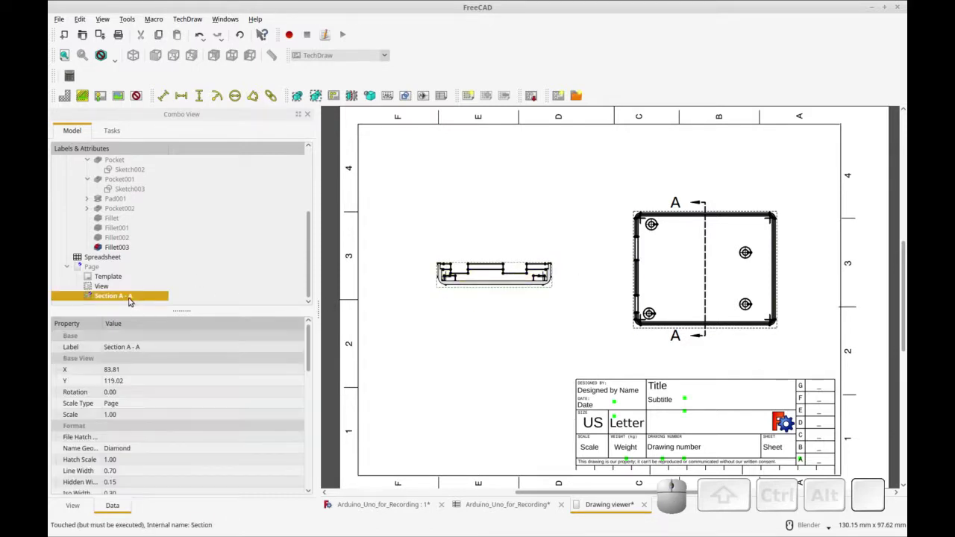
click(149, 470)
key(BackSpace)
text(335)
click(151, 451)
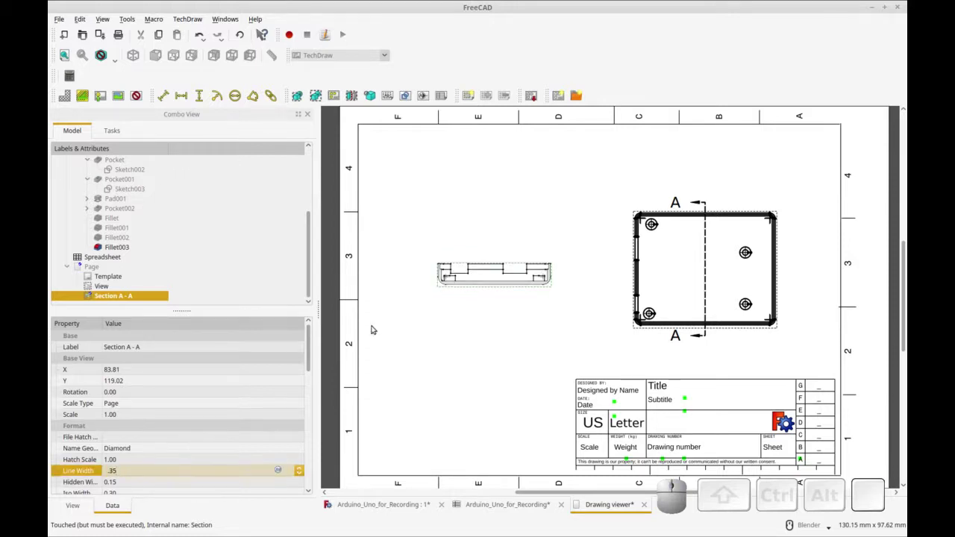
click(482, 351)
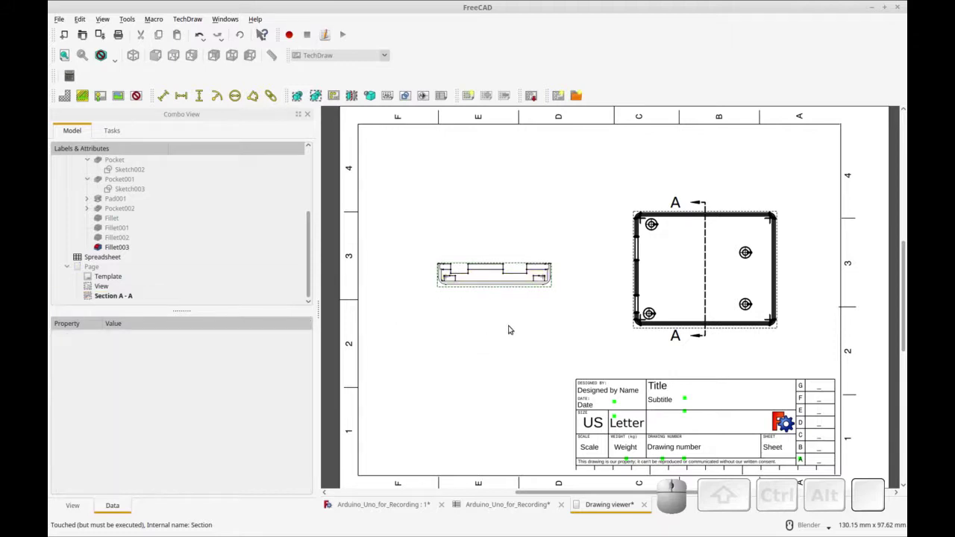
Step: Set the line width of the case's top view to 0.35
click(125, 289)
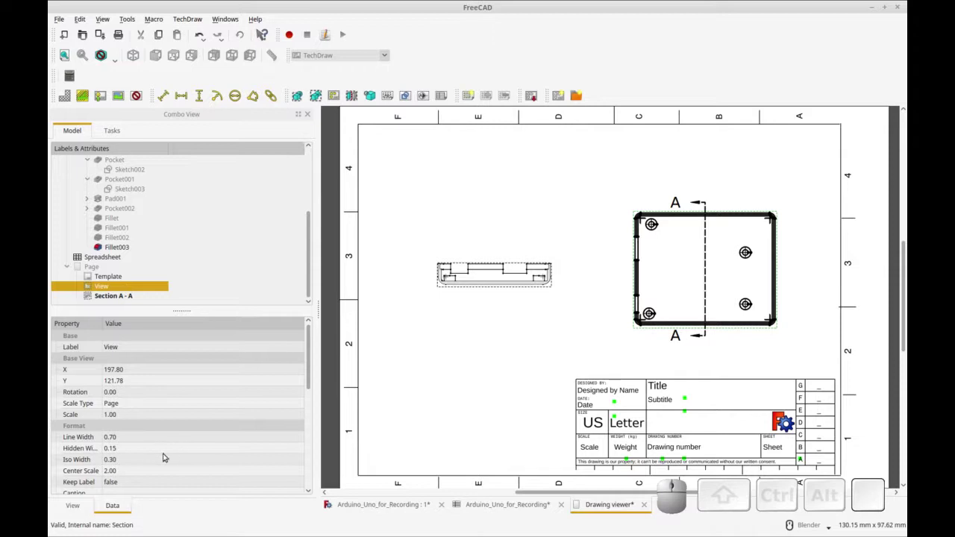
click(143, 437)
text(.35)
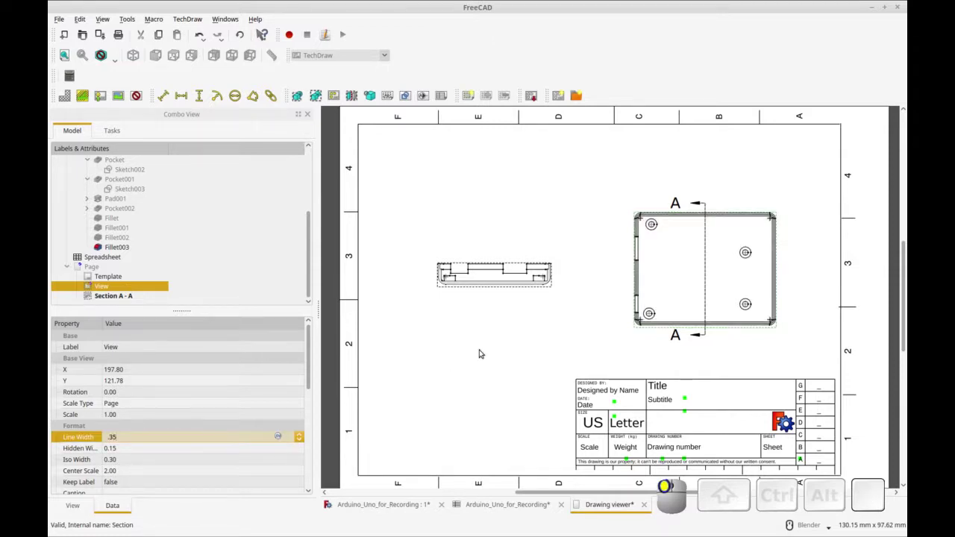
Step: Check the print preview of the drawing page with the top and section views, and close it
click(526, 256)
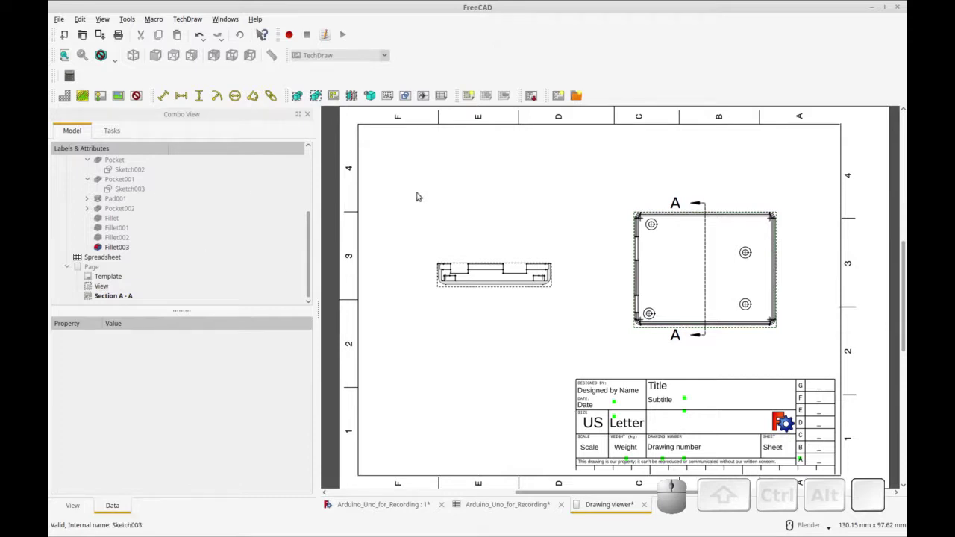
click(59, 20)
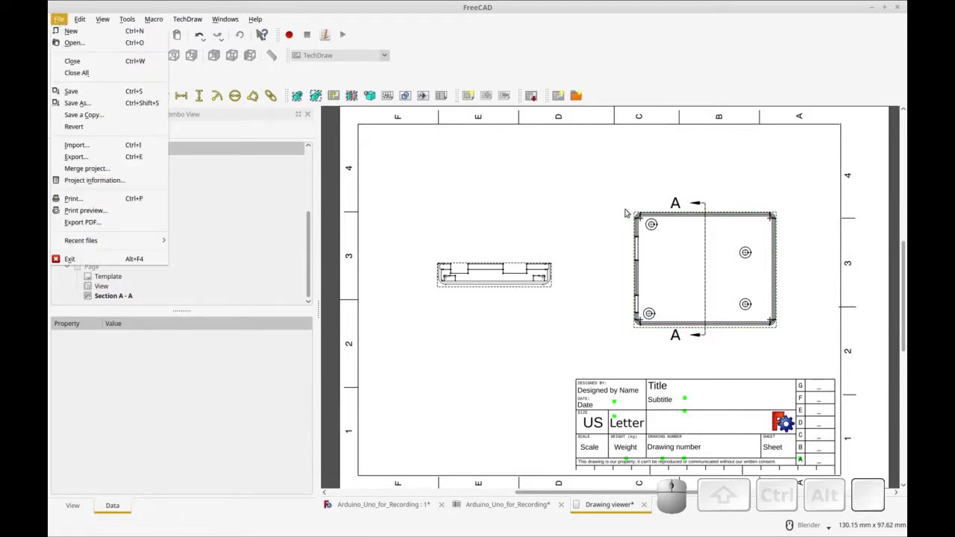
click(78, 211)
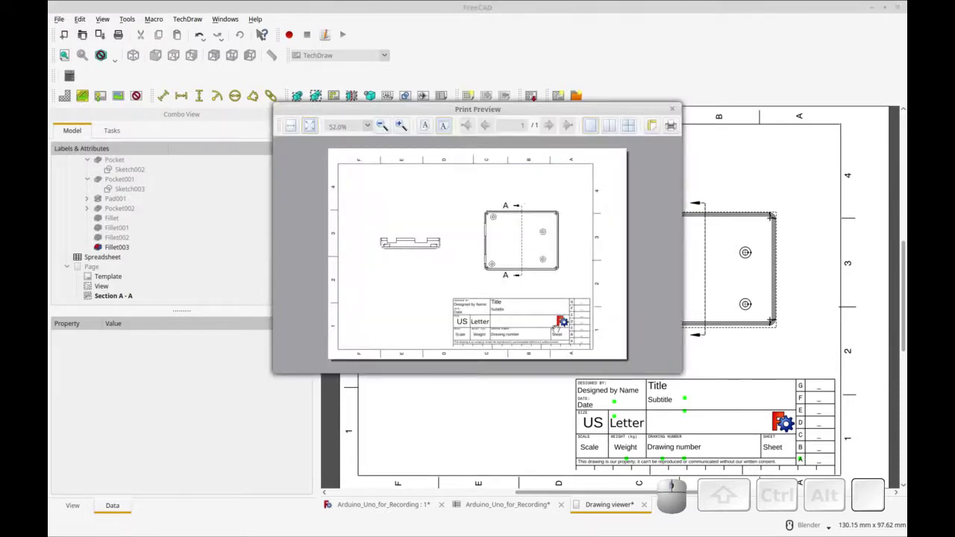
click(673, 109)
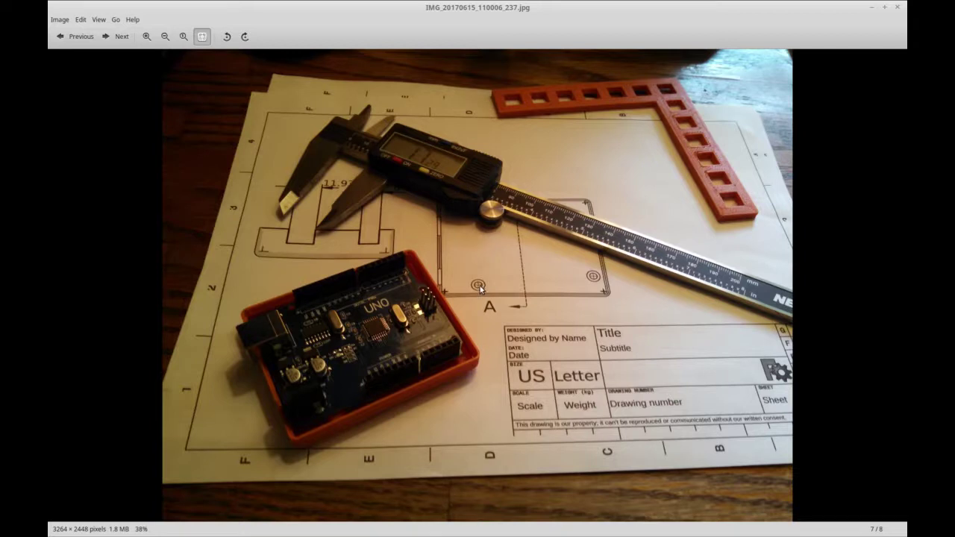
Step: In the image viewer, return to the first photo and advance to the third to examine the Arduino Uno on the printed drawing
key(Home)
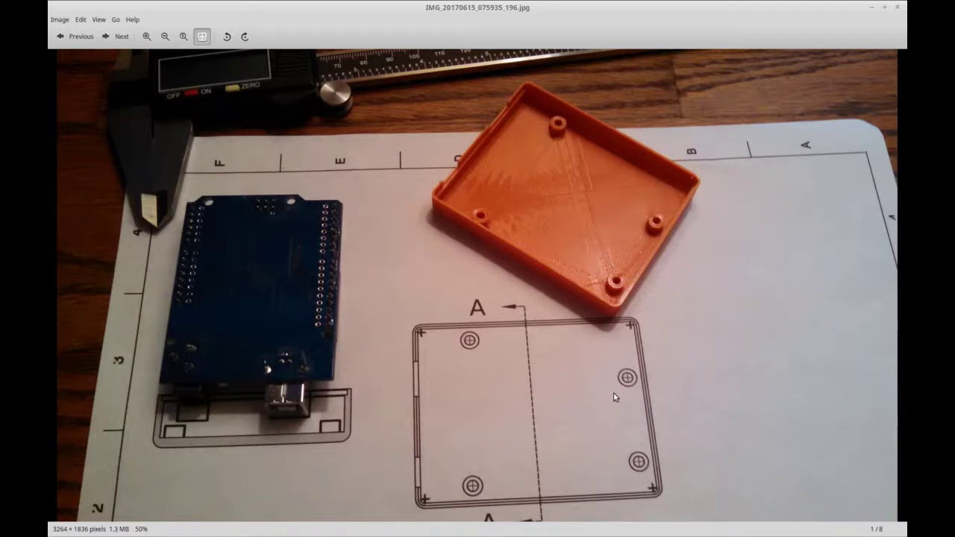
key(Right)
key(Right)
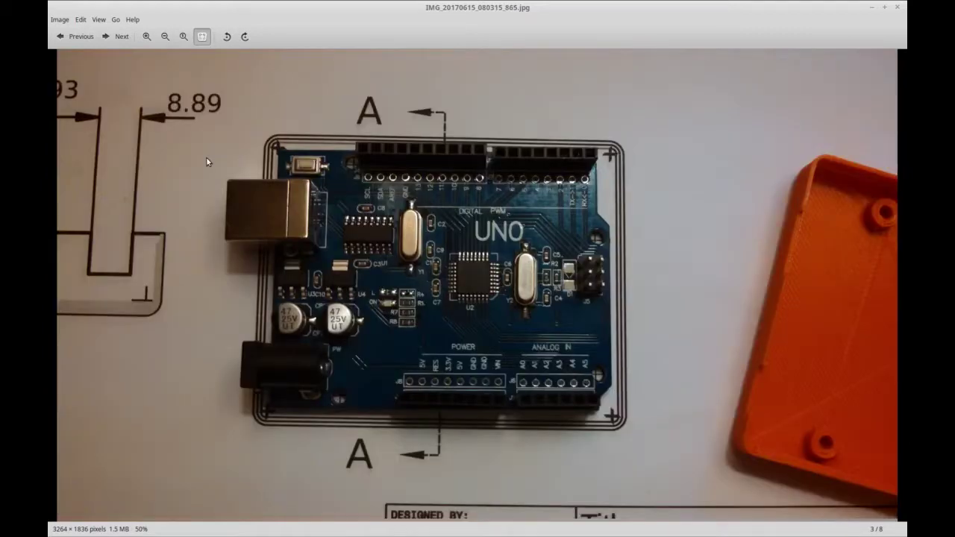